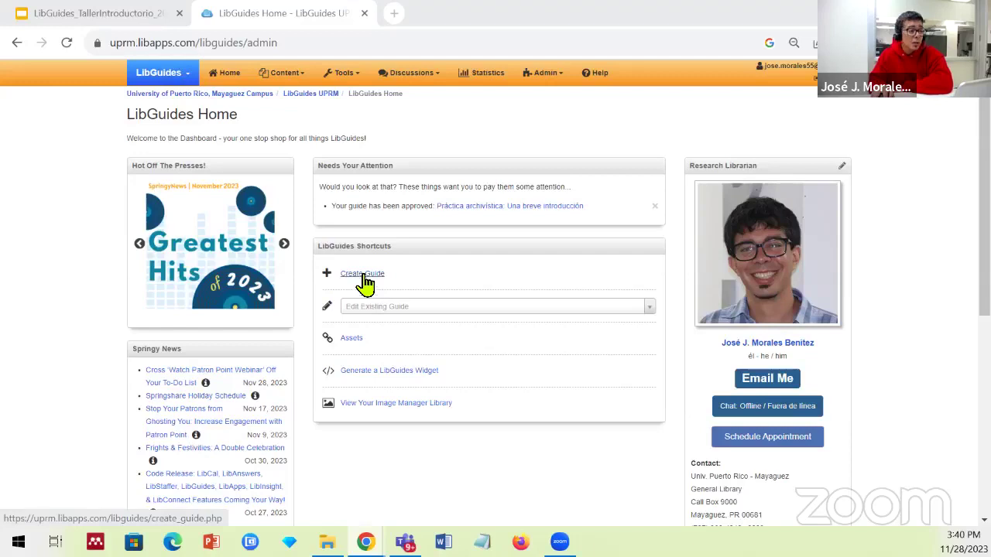
Start a new guide with the Start fresh layout and name it "Recursos sobre historia del Caribe".
click(362, 277)
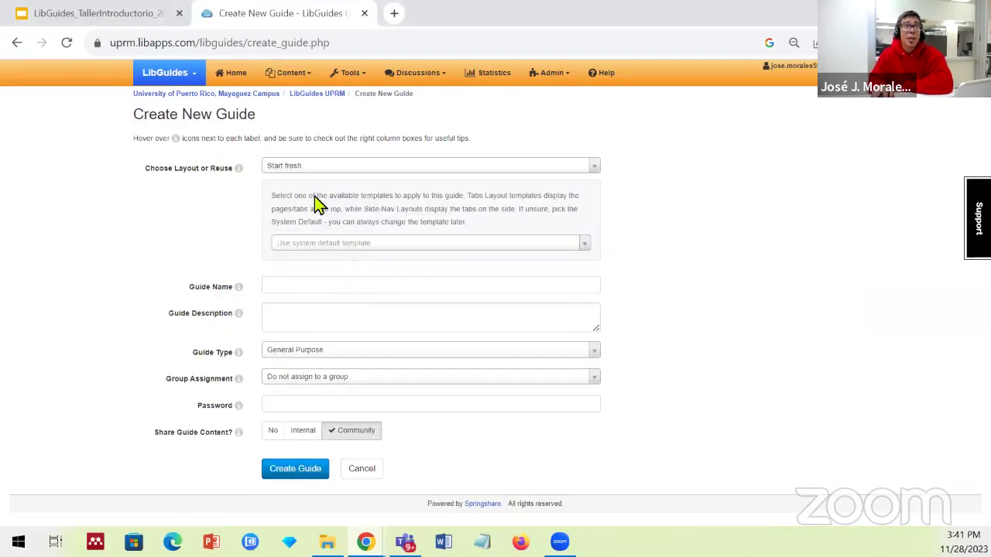
click(316, 169)
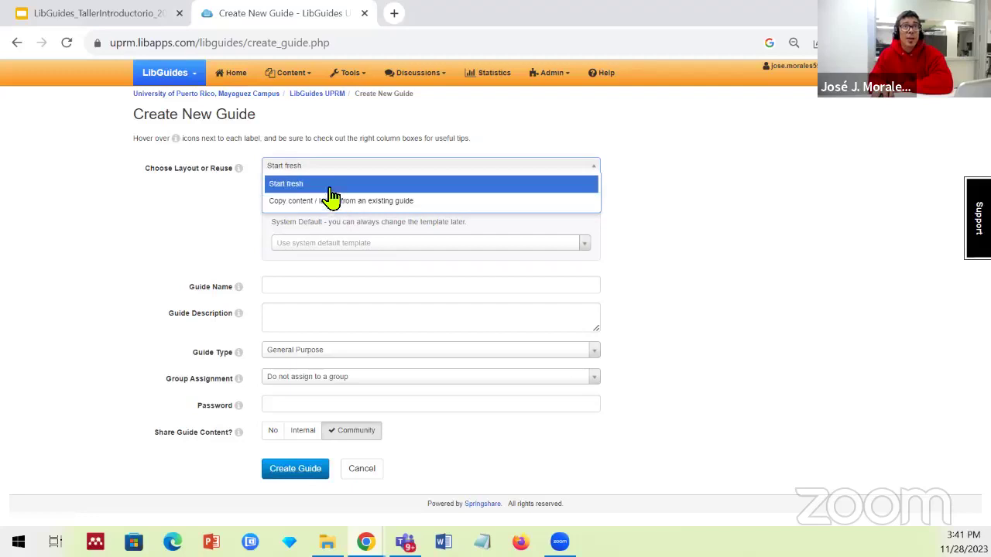
click(331, 190)
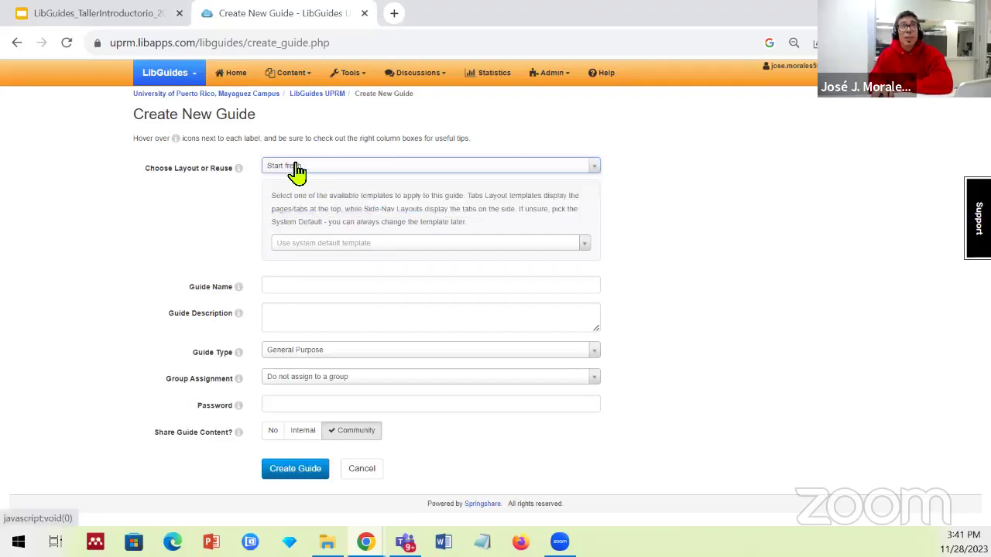
click(320, 287)
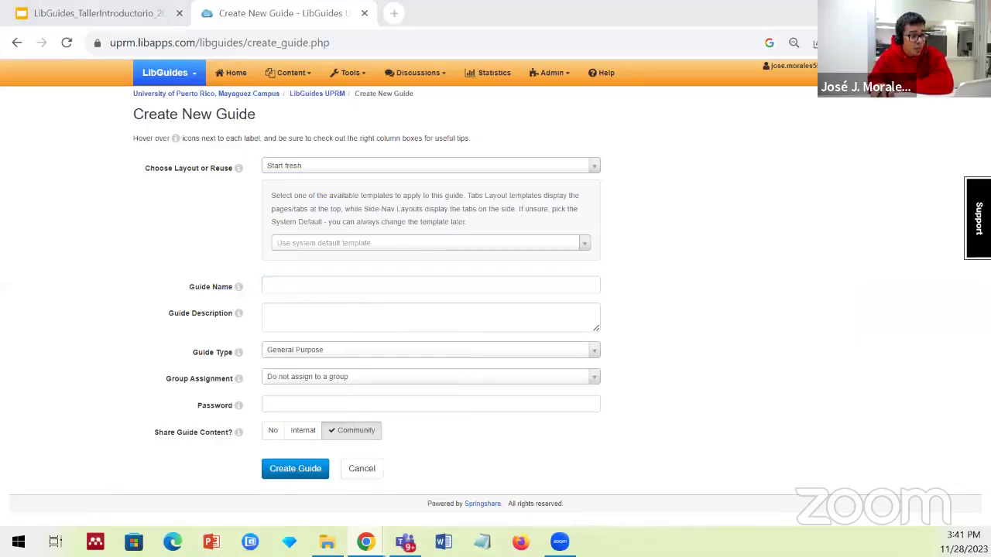
click(345, 286)
right_click(343, 288)
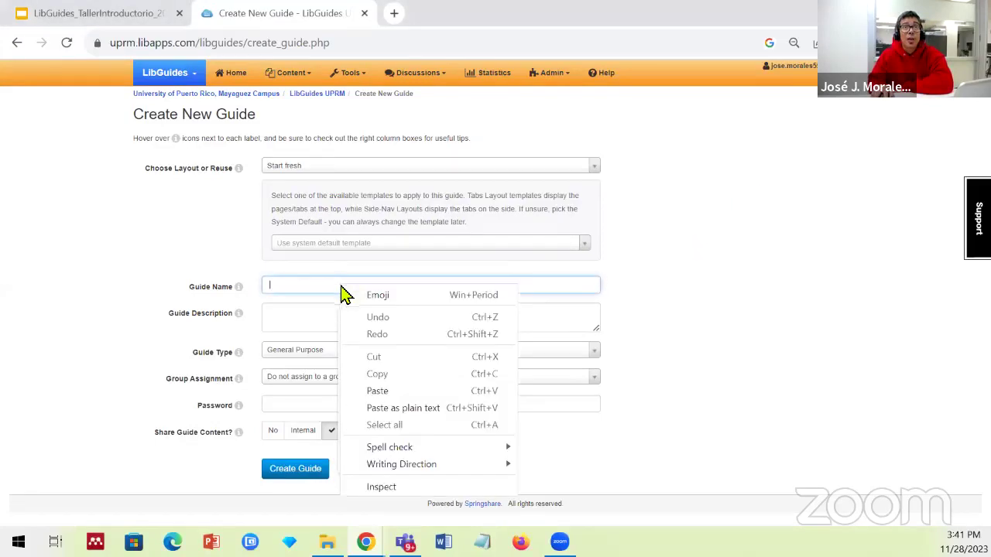
click(391, 395)
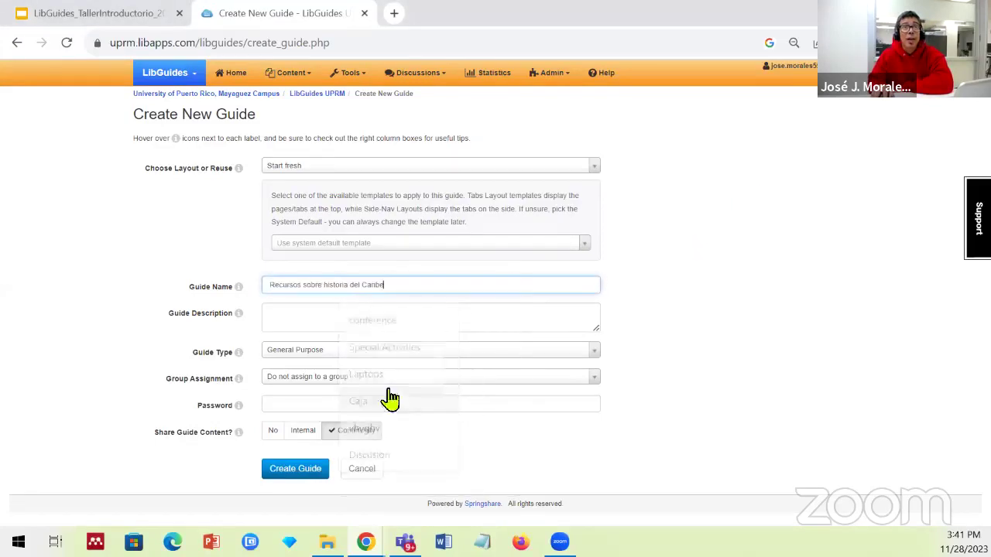
Choose General Purpose as the guide type, set content sharing to No, and create the guide.
click(302, 314)
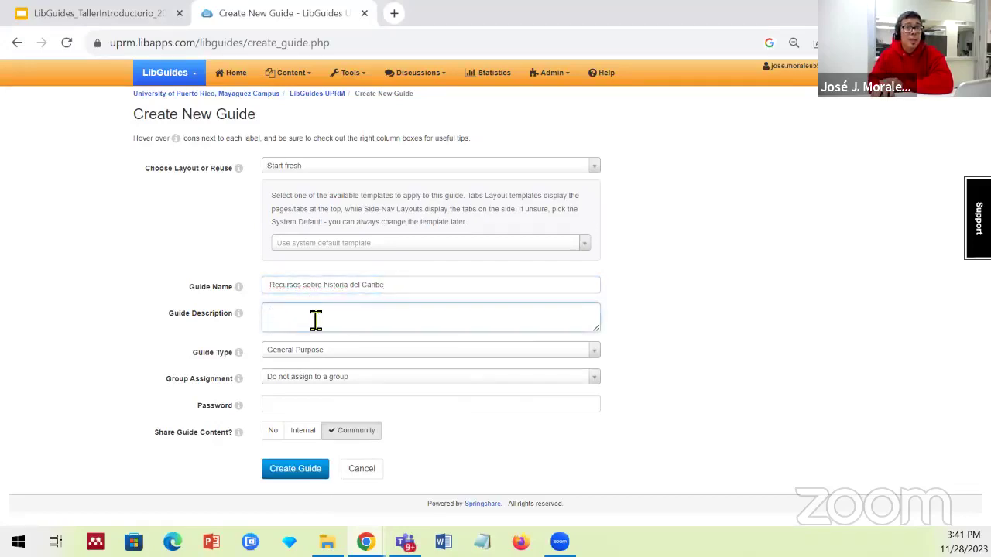
click(349, 359)
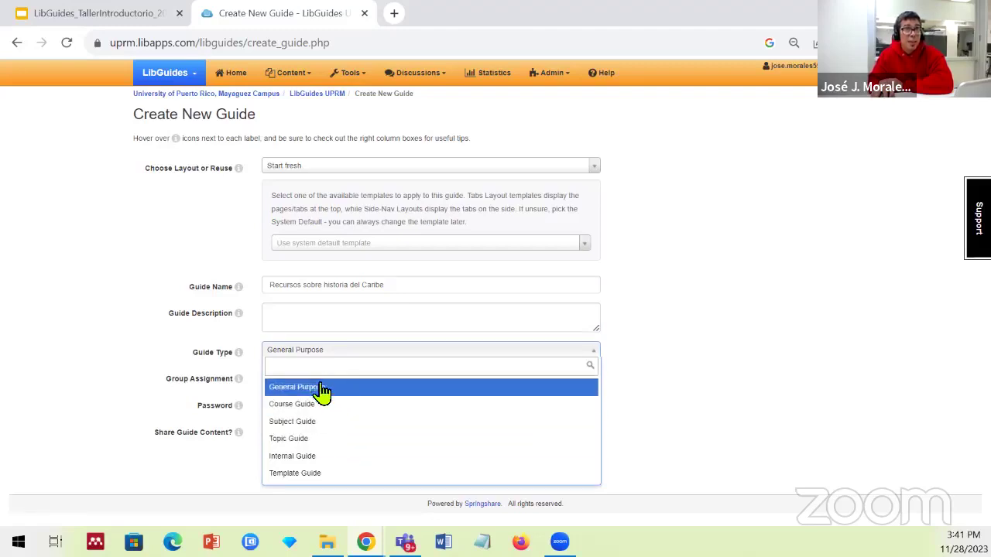
click(324, 390)
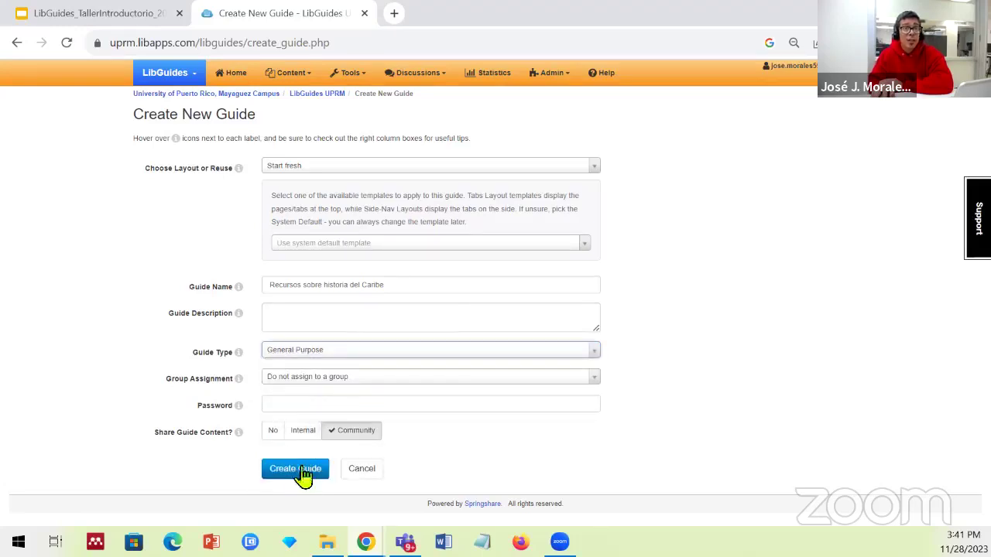
click(273, 437)
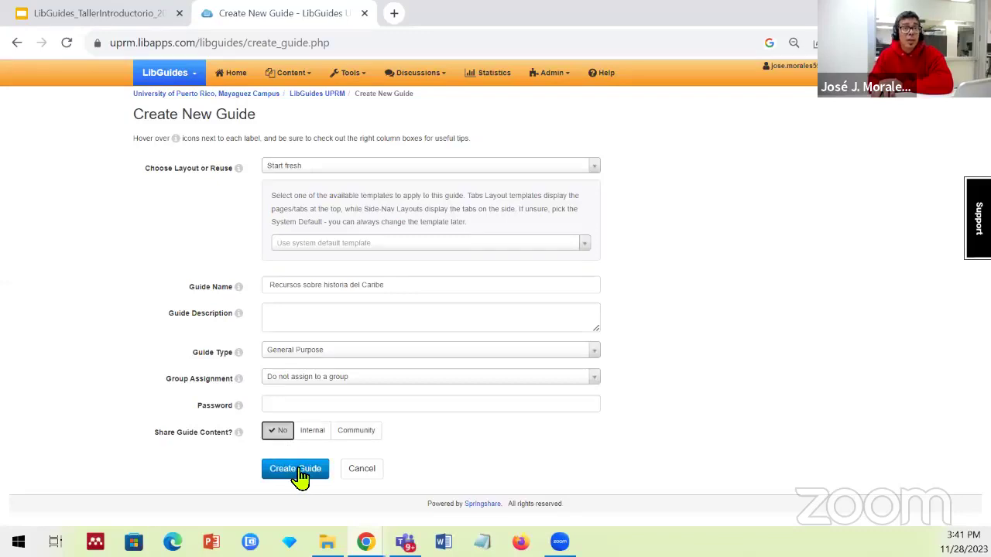
click(298, 470)
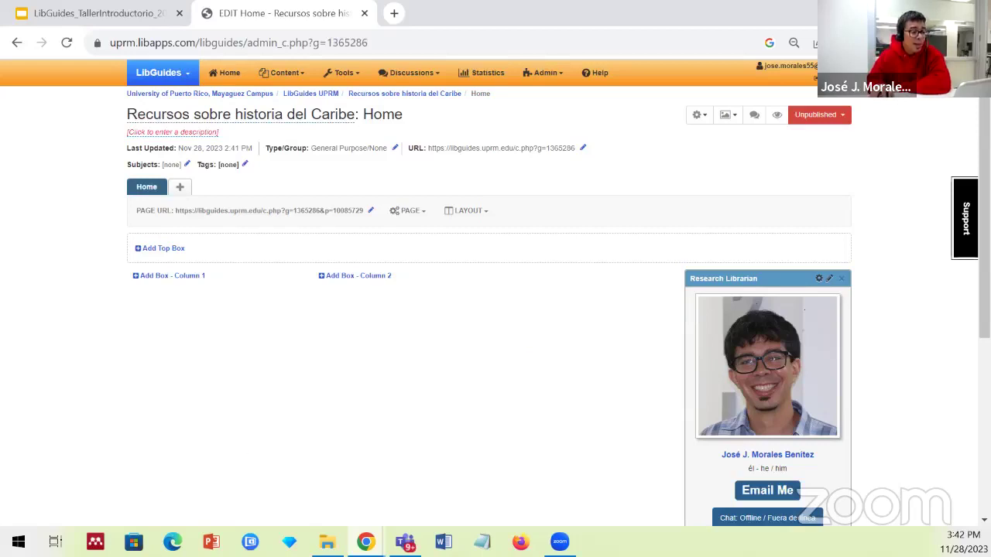
Add a Standard top box named "Introducción" to the guide's Home page.
click(163, 256)
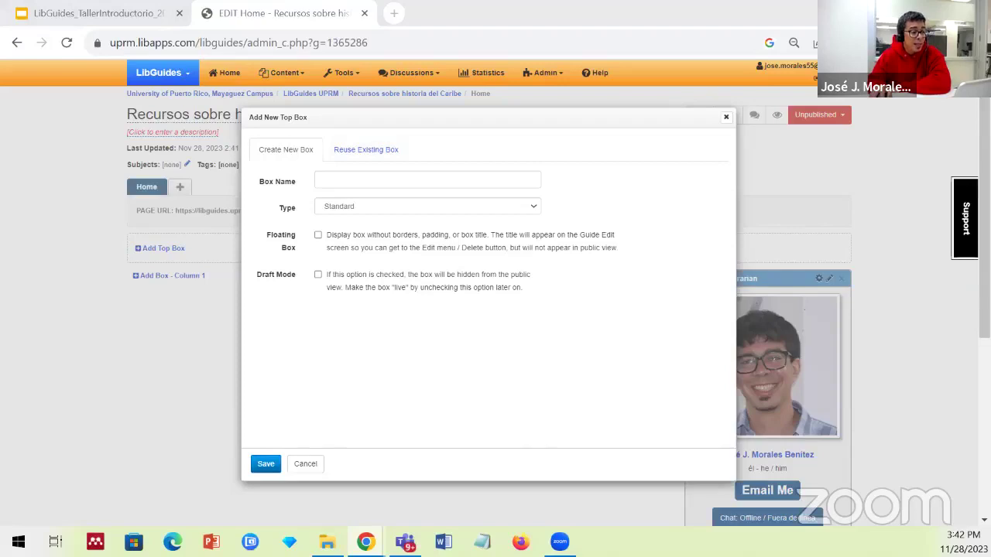
click(352, 180)
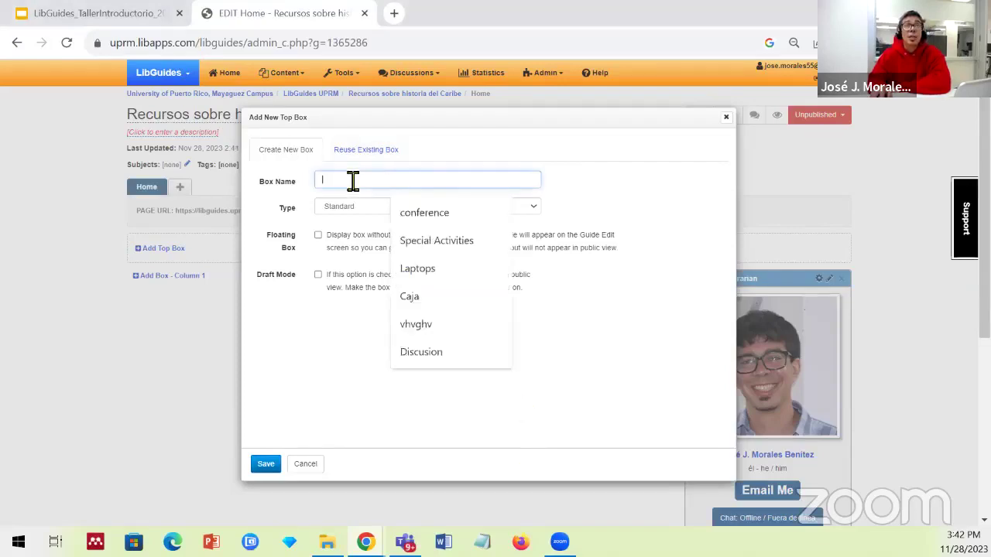
right_click(353, 180)
click(408, 284)
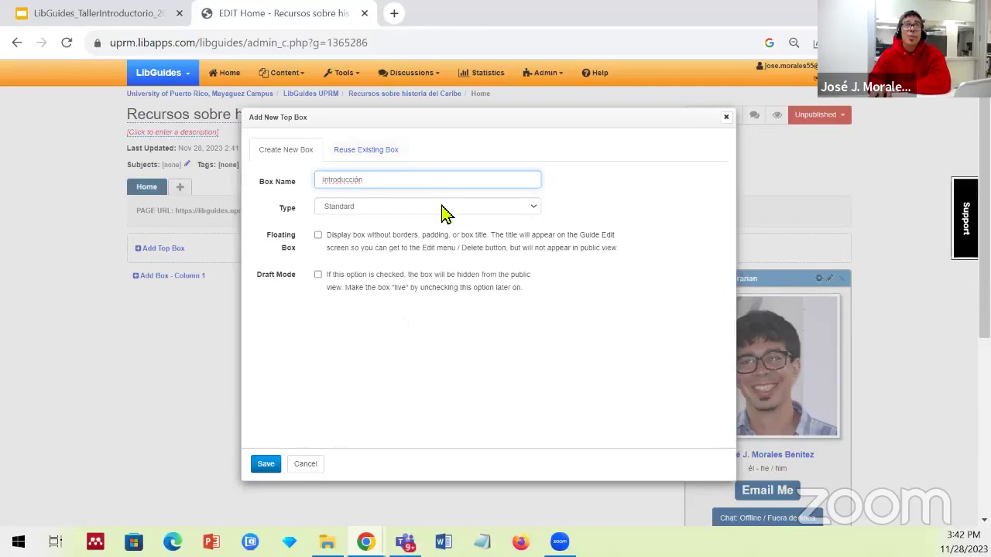
click(442, 206)
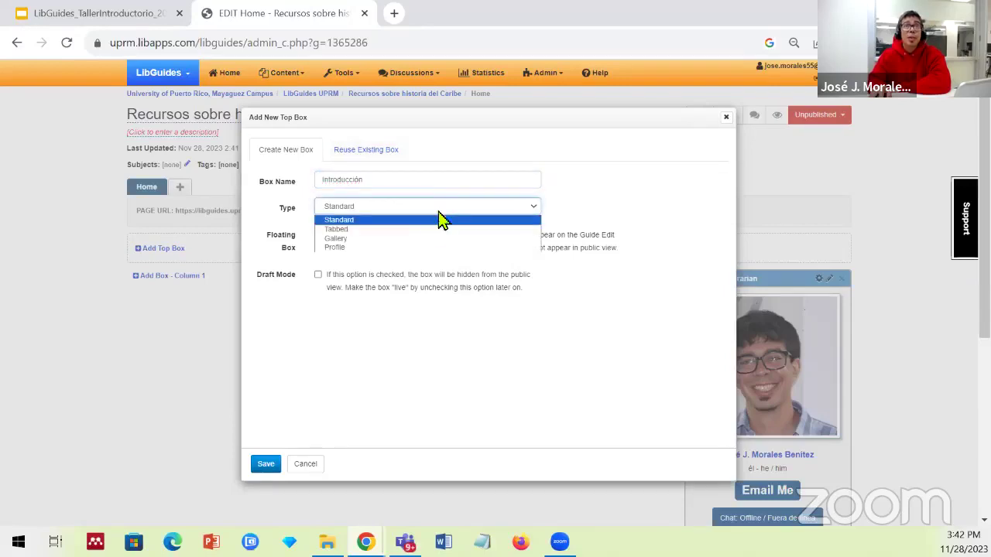
click(355, 222)
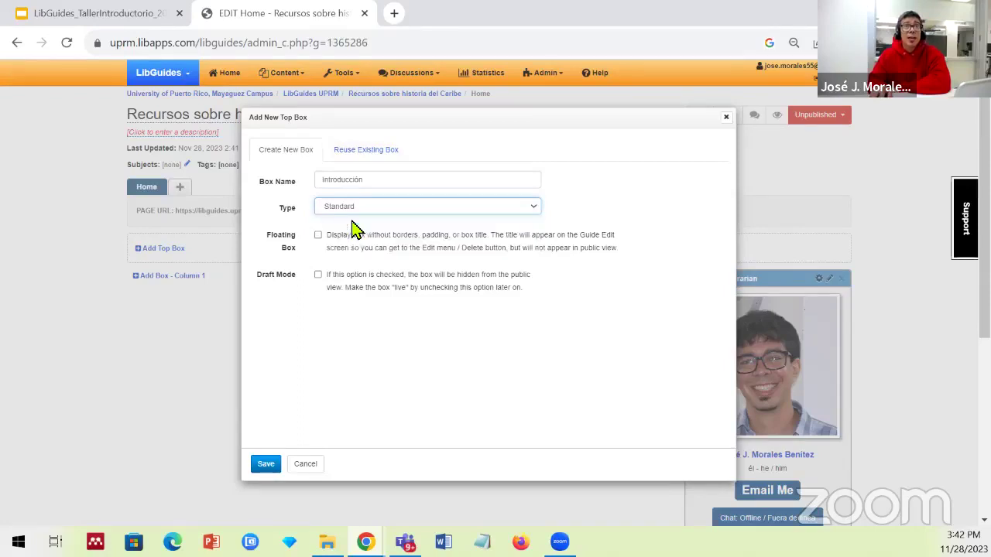
click(266, 465)
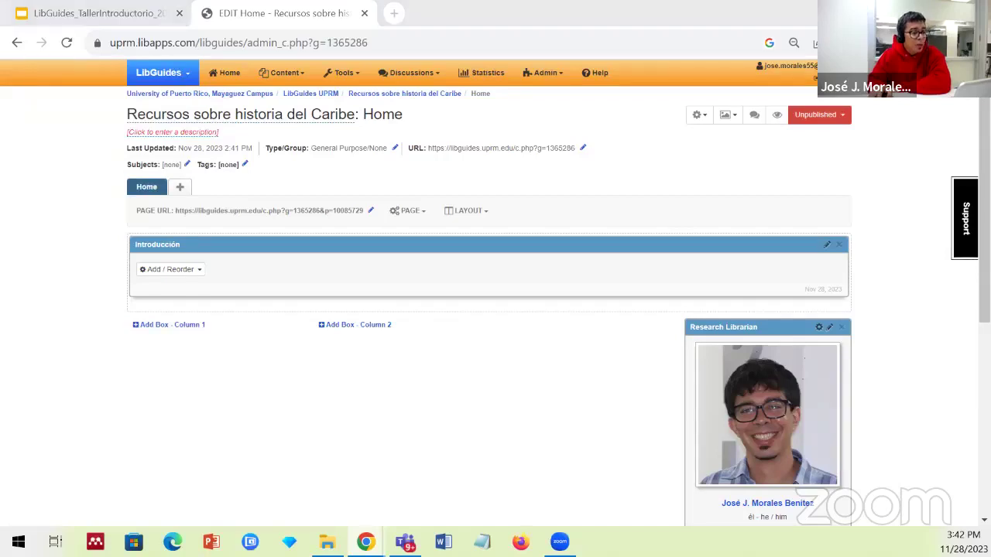
Add a Rich Text / HTML item to the Introducción box with two Lorem ipsum paragraphs and remove the extra blank line between them.
click(171, 272)
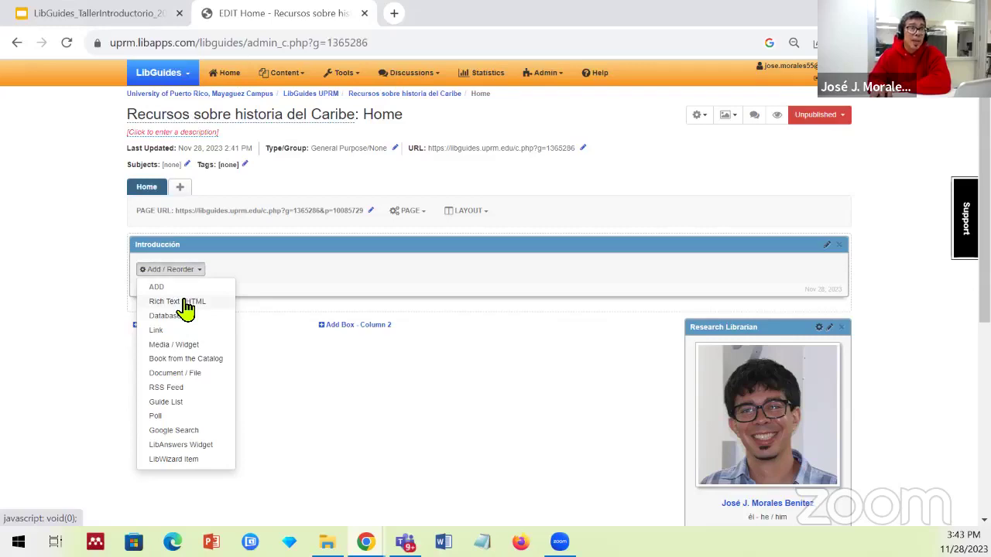
click(184, 302)
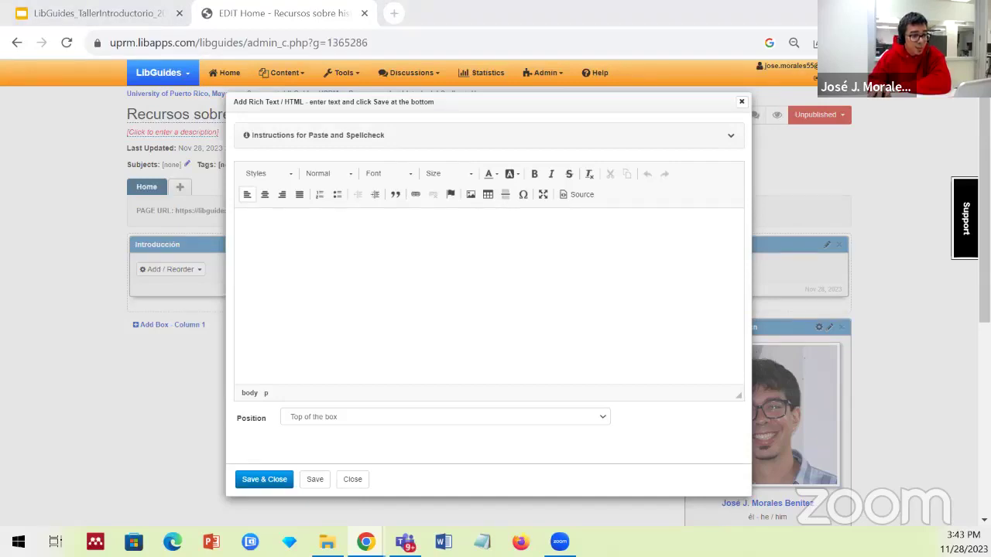
click(258, 226)
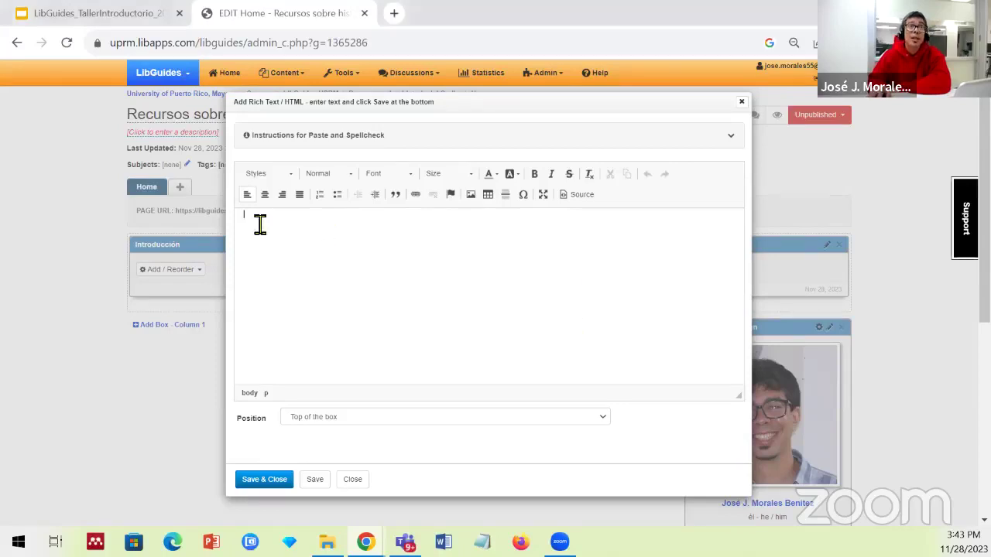
text(Lorem ipsum dolor sit amet, consectetur adipiscing elit, sed do eiusmod tempor incididunt ut labore et dolore magna aliqua. Ut enim ad minim veniam, quis nostrud exercitation ullamco laboris nisi ut aliquip ex ea commodo consequat. Duis aute irure dolor in reprehenderit in voluptate velit esse cillum dolore eu fugiat nulla pariatur. Excepteur sint occaecat cupidatat non proident, sunt in culpa qui officia deserunt mollit anim id est laborum.  Sed ut perspiciatis unde omnis iste natus error sit voluptatem accusantium doloremque laudantium, totam rem aperiam, eaque ipsa quae ab illo inventore veritatis et quasi architecto beatae vitae dicta sunt explicabo. Nemo enim ipsam voluptatem quia voluptas sit aspernatur aut odit aut fugit, sed quia consequuntur magni dolores eos qui ratione voluptatem sequi nesciunt. Neque porro quisquam est, qui dolorem ipsum quia dolor sit amet, consectetur, adipisci velit, sed quia non numquam eius modi tempora incidunt ut labore et dolore magnam aliquam quaerat voluptatem. Ut enim ad minima veniam, quis nostrum exercitationem ullam corporis suscipit laboriosam, nisi ut aliquid ex ea commodi consequatur? Quis autem vel eum iure reprehenderit qui in ea voluptate velit esse quam nihil molestiae consequatur, vel illum qui dolorem eum fugiat quo voluptas nulla pariatur?)
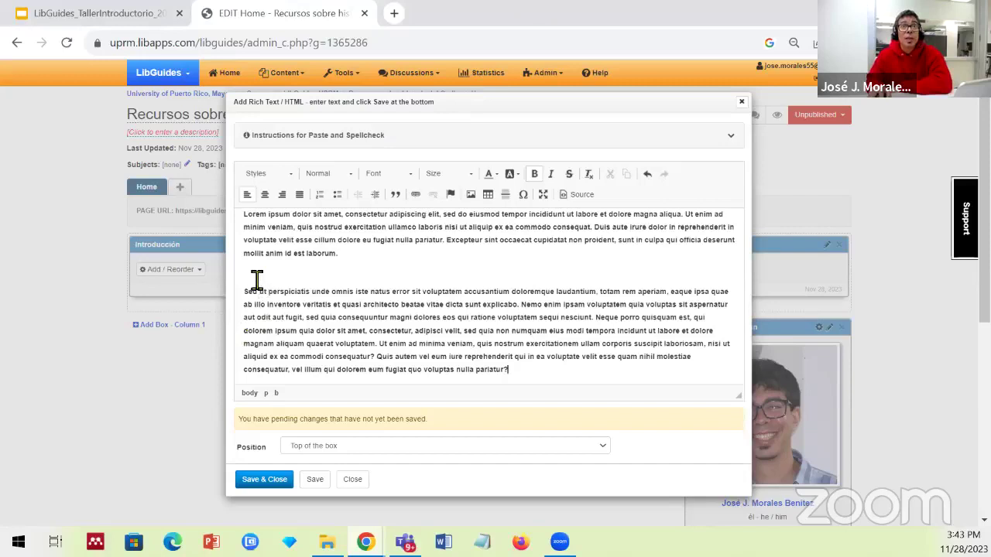
click(257, 280)
key(BackSpace)
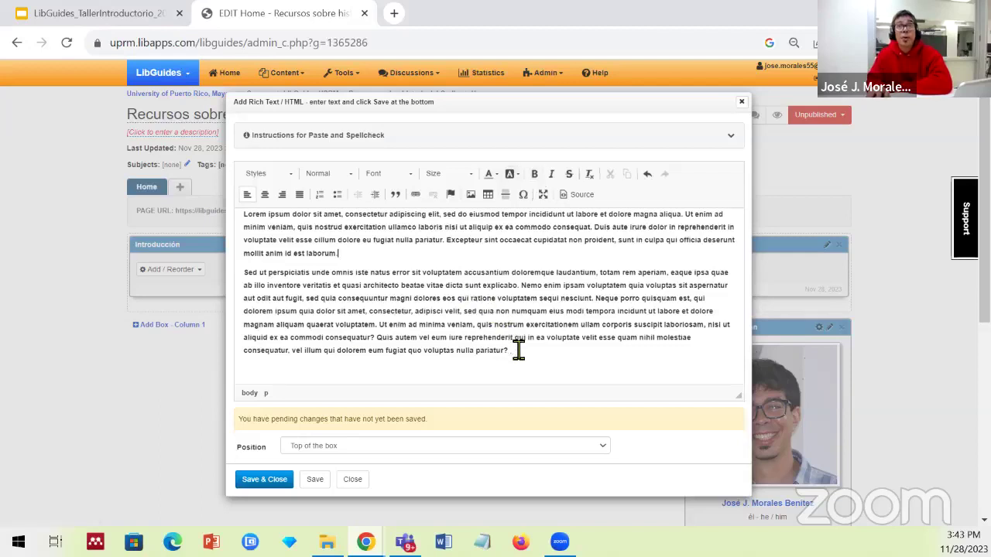
Remove the formatting from both pasted paragraphs.
drag(518, 350, 243, 214)
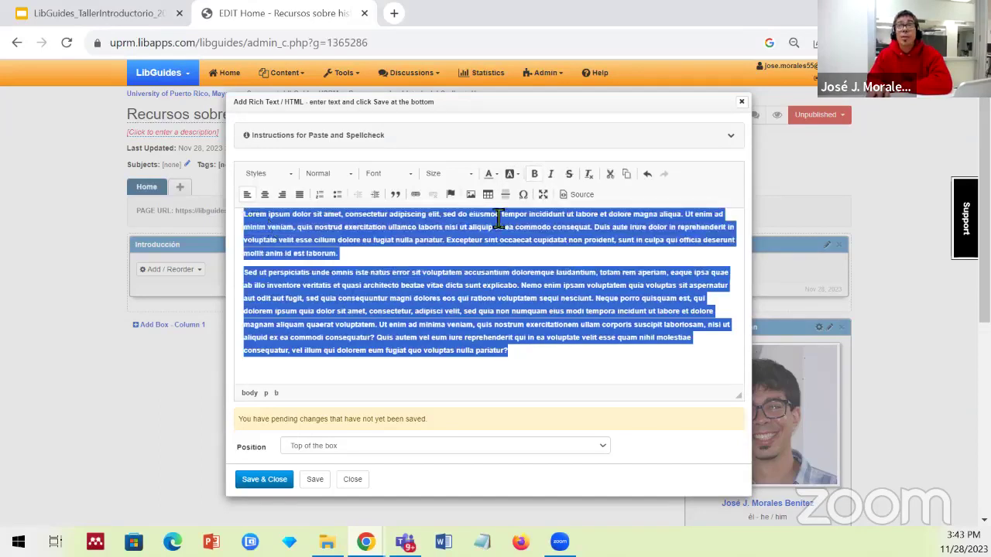
click(589, 176)
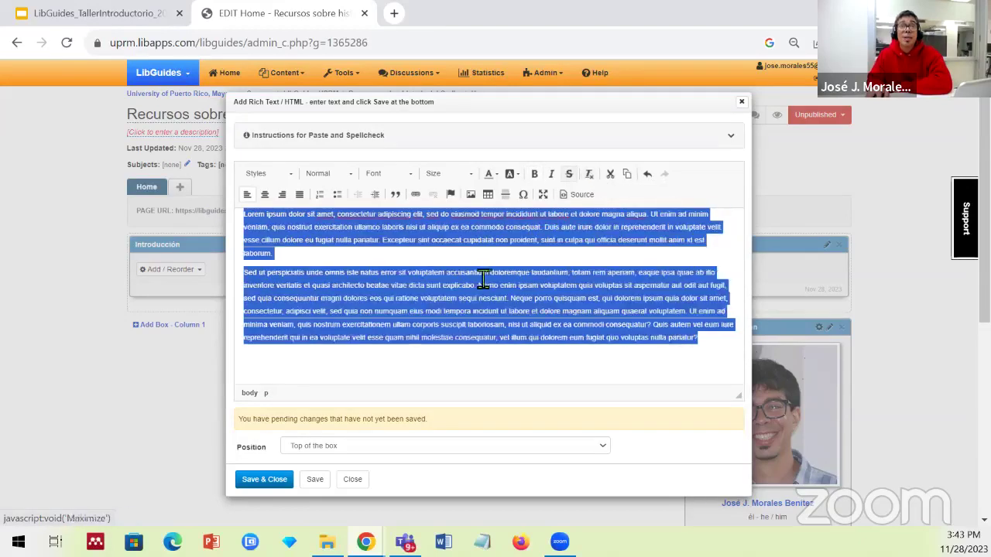
click(351, 261)
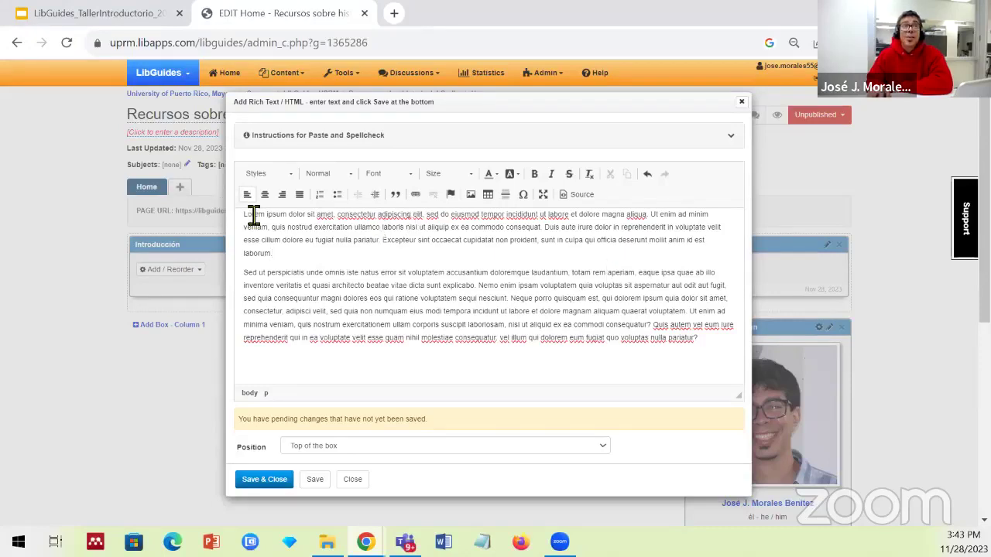
Set the font size of both paragraphs to 14.
drag(249, 217, 728, 349)
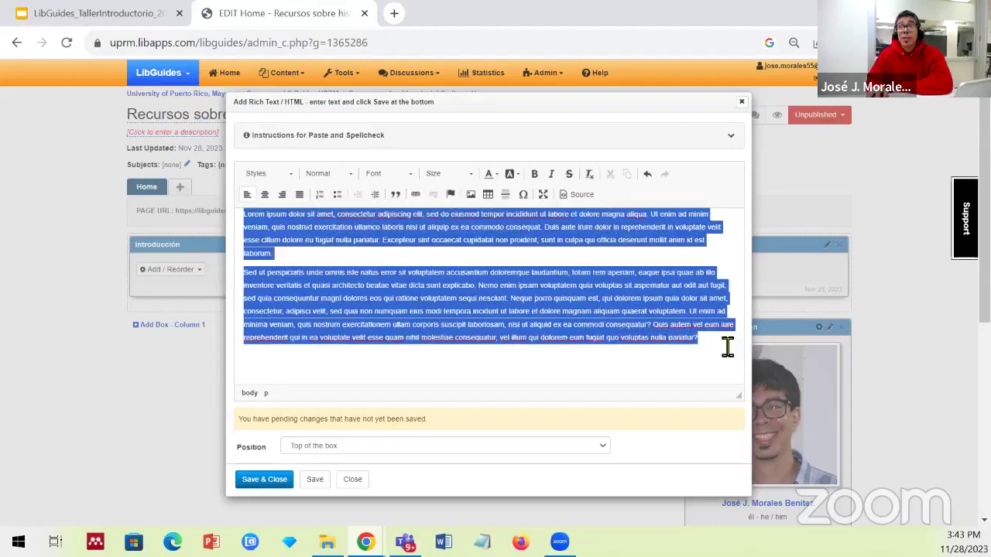
click(468, 178)
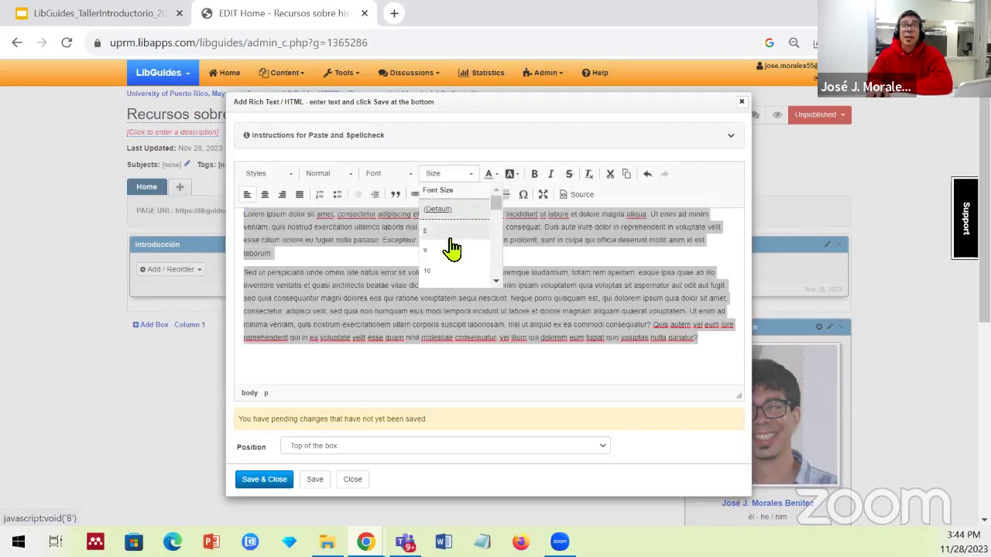
scroll(454, 251, down, 2)
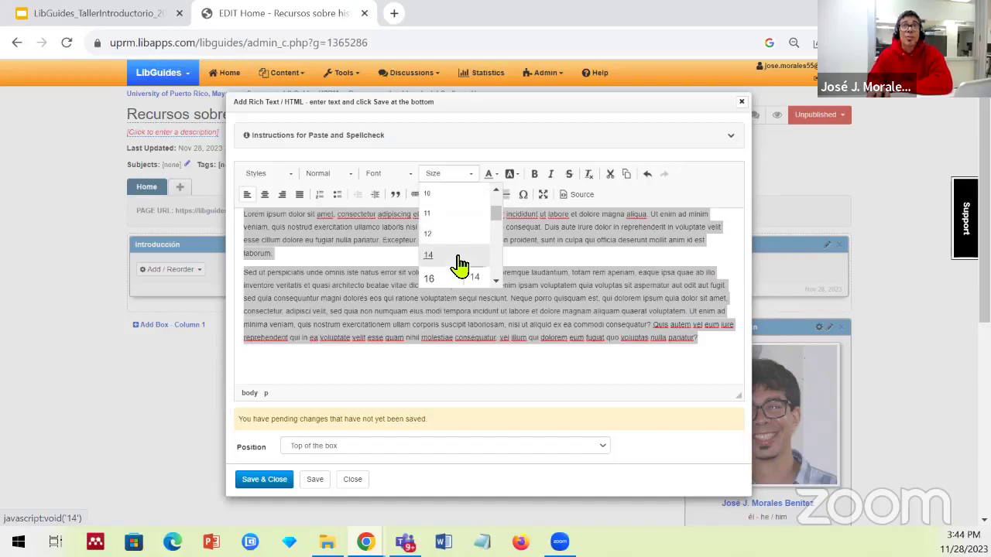
click(459, 263)
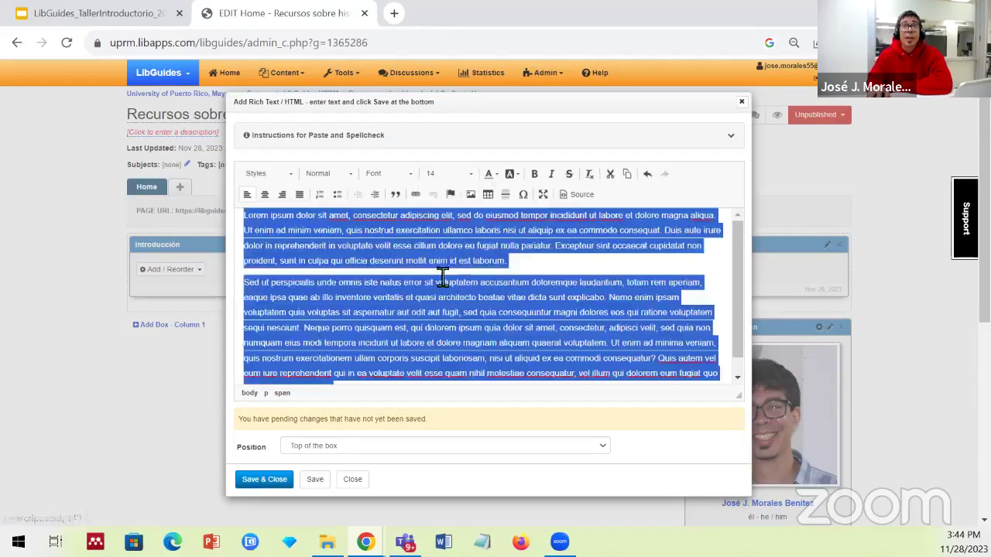
Apply the default font to both paragraphs, then save and close the rich text item.
click(396, 178)
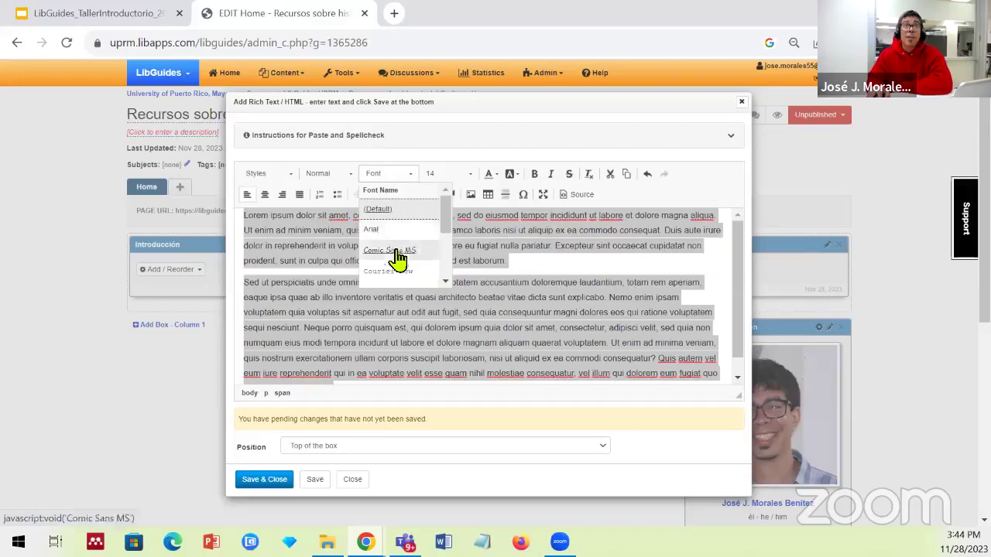
scroll(399, 271, down, 5)
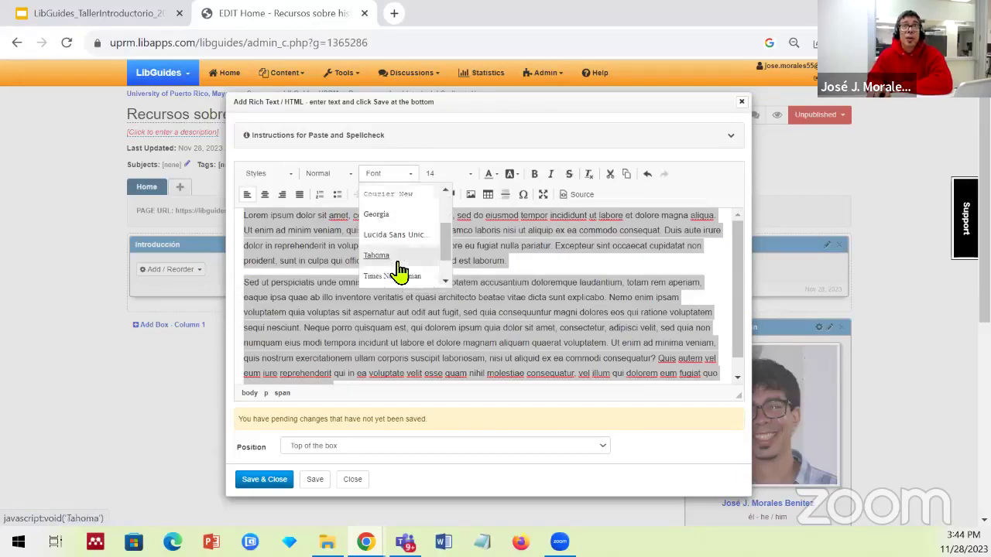
scroll(399, 271, up, 5)
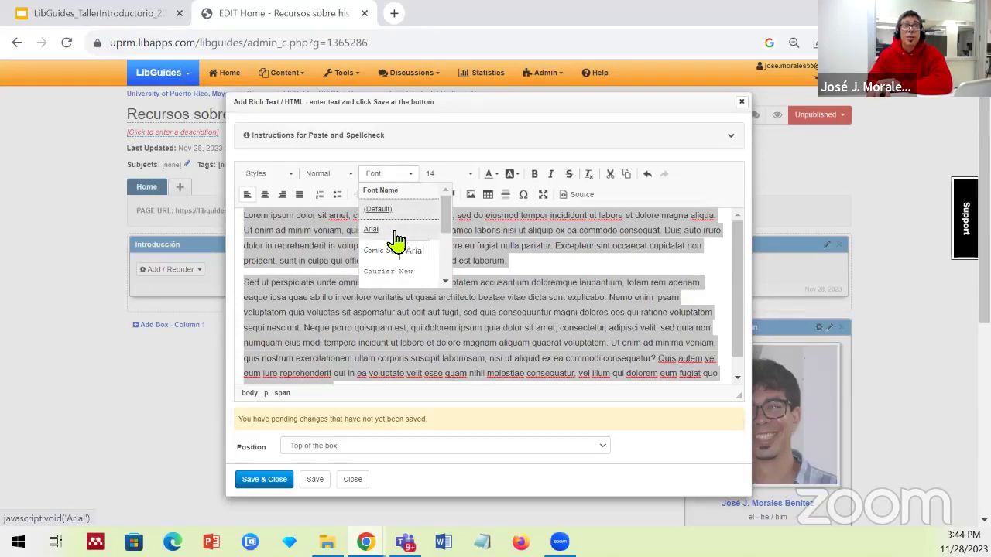
click(402, 213)
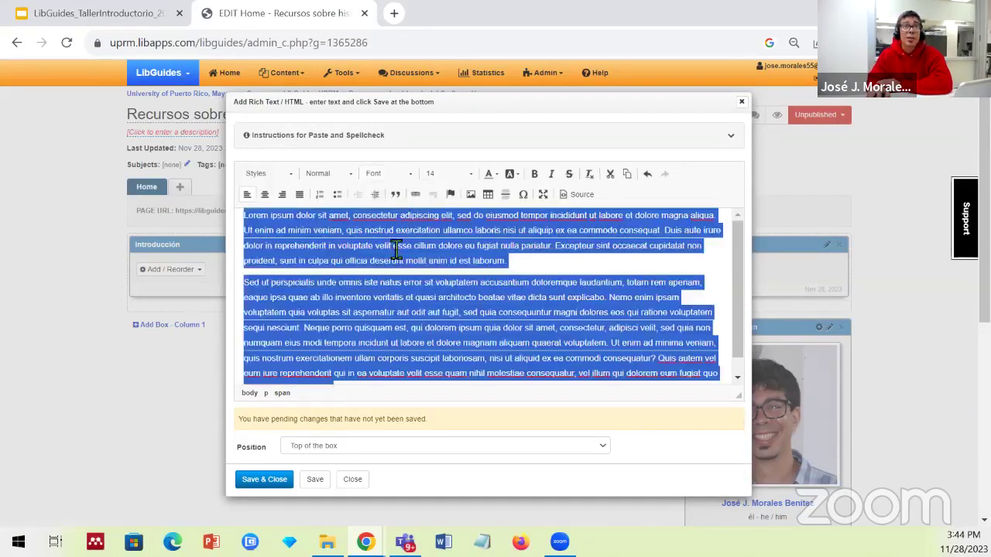
click(297, 299)
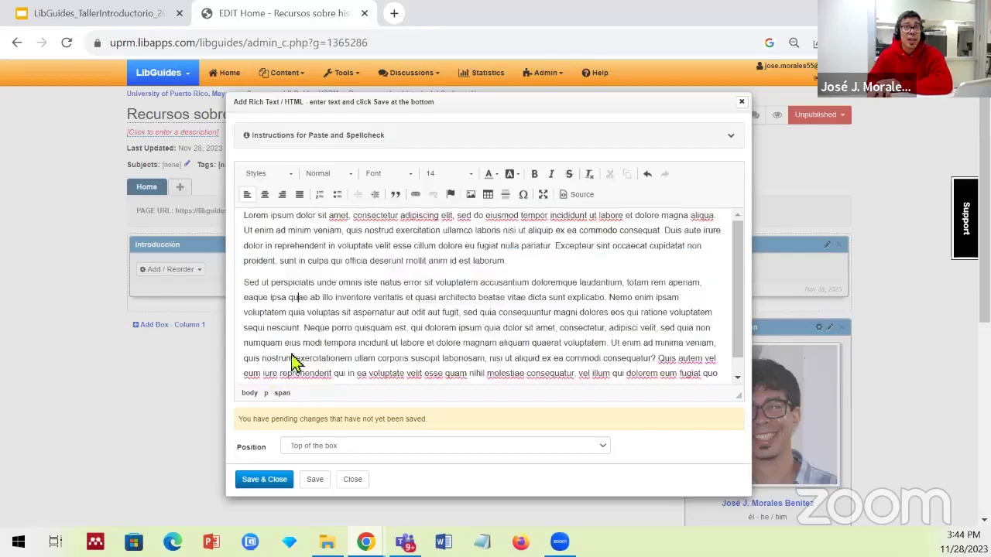
click(264, 480)
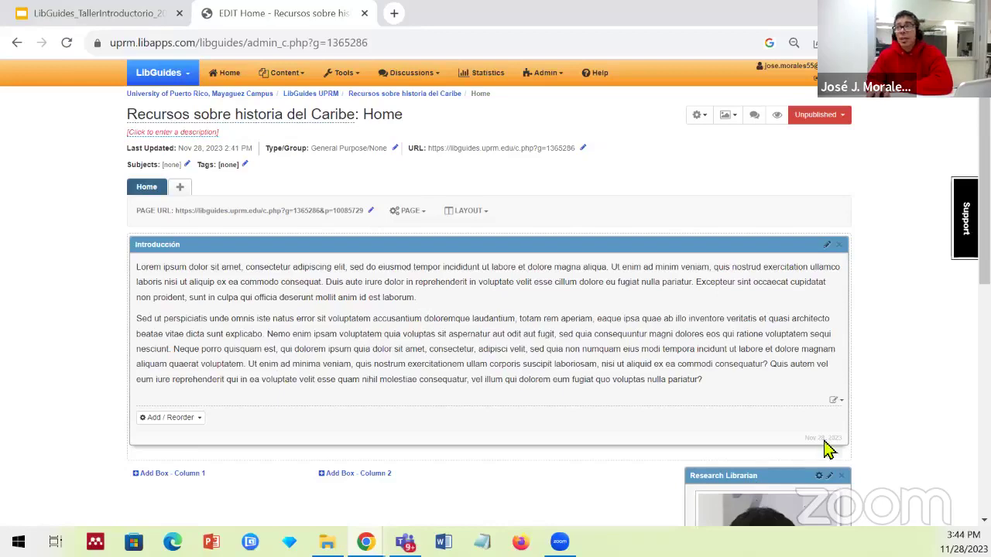
Add the line "¡Te damos la bienvenida!" above the first paragraph of the Introducción box's rich text item and remove its formatting.
click(836, 401)
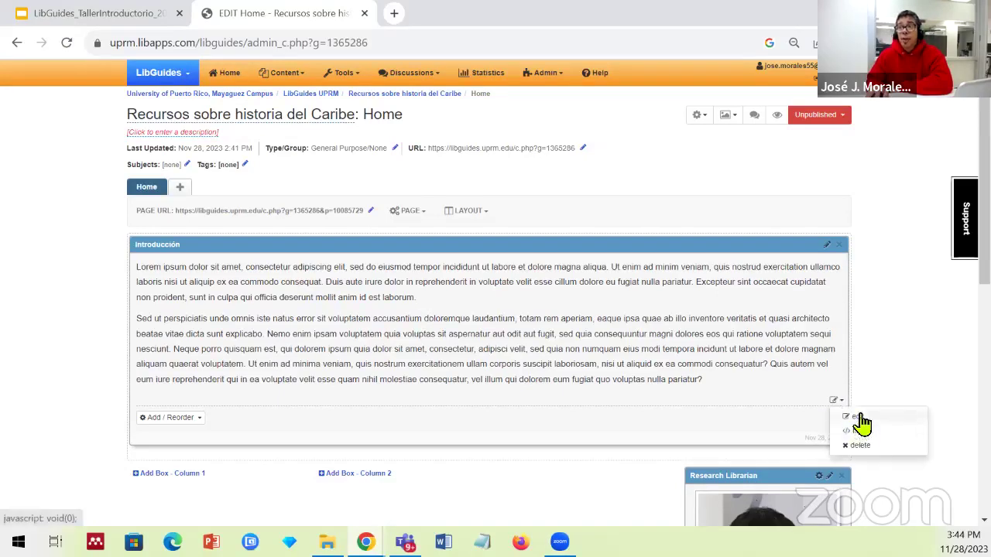
click(863, 420)
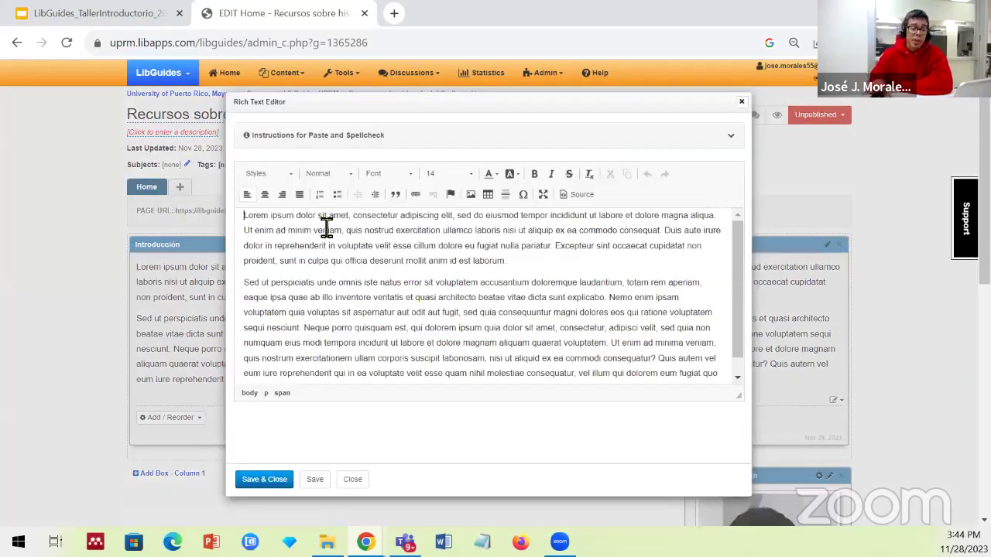
key(Return)
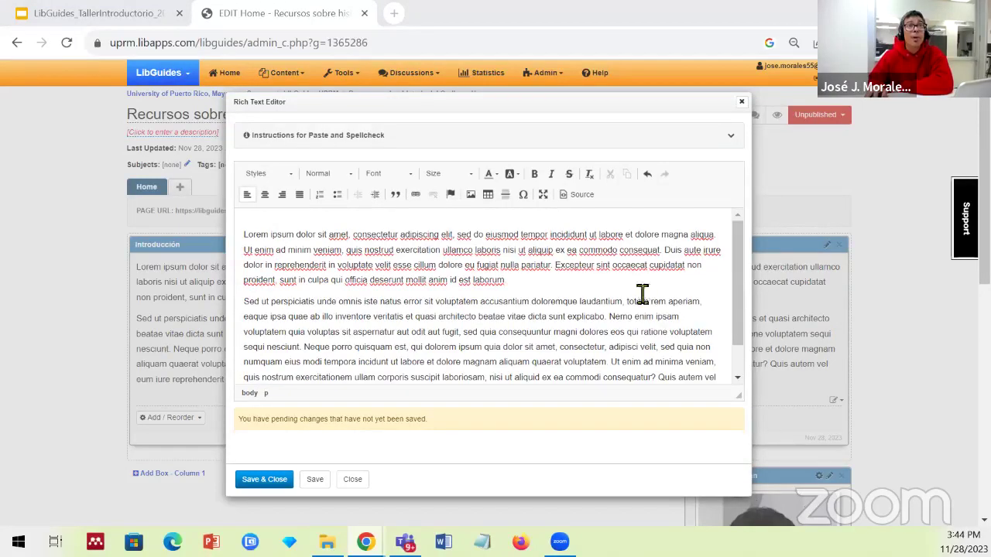
click(246, 217)
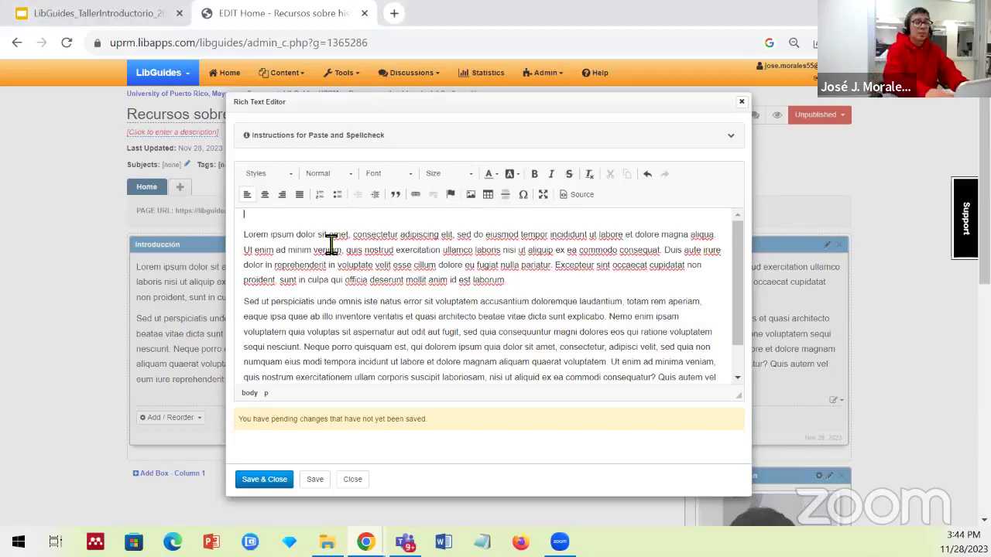
text(¡Te damos la bienvenida!)
drag(345, 219, 244, 217)
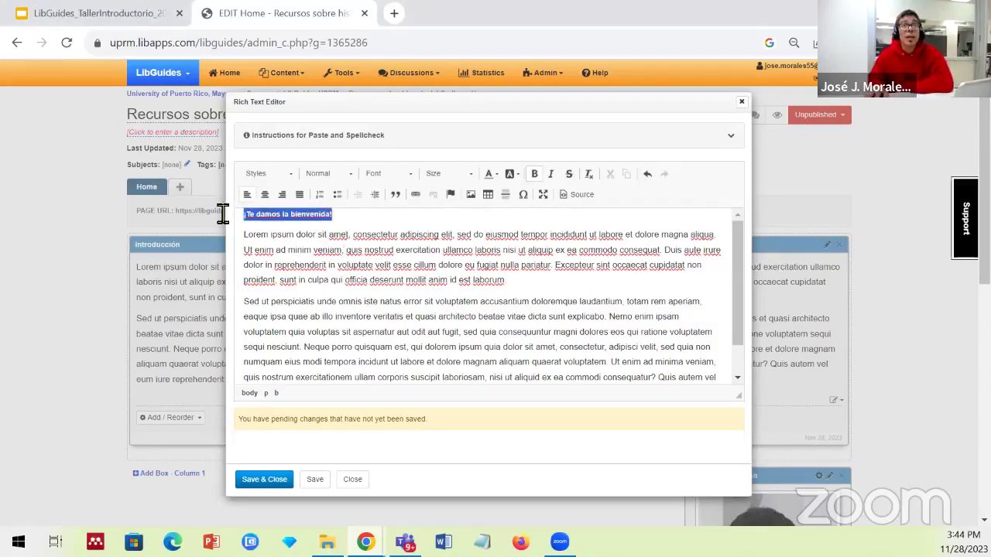
click(590, 175)
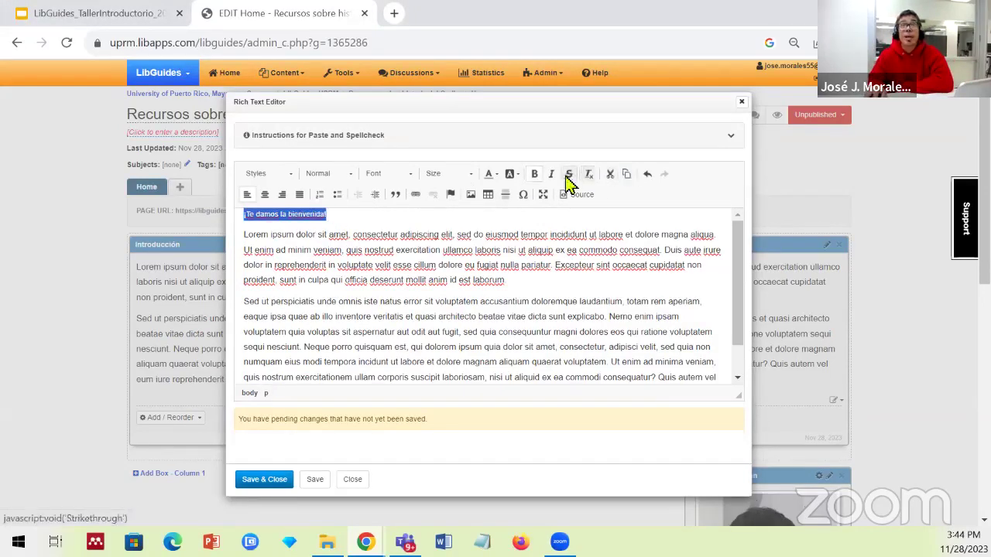
click(446, 175)
scroll(457, 223, down, 3)
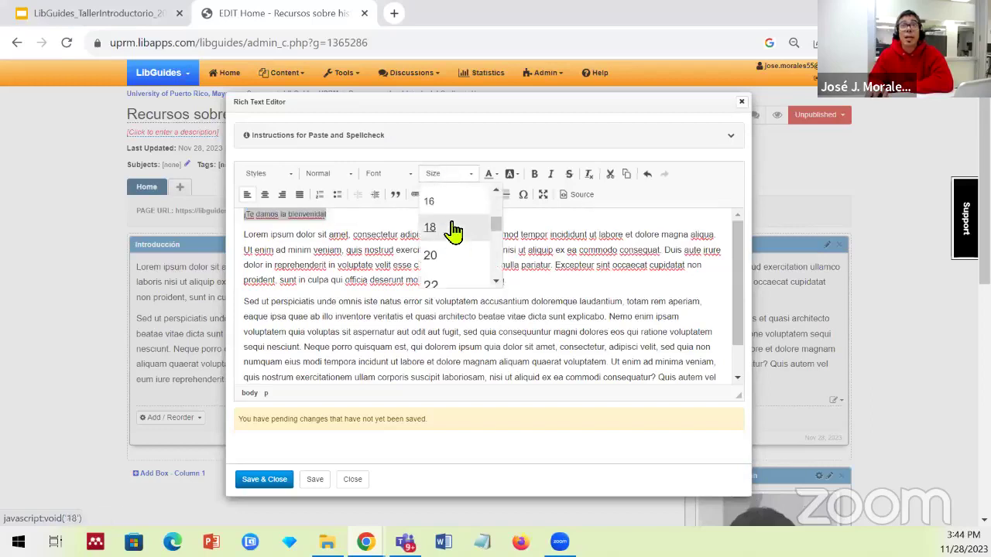
scroll(468, 256, up, 3)
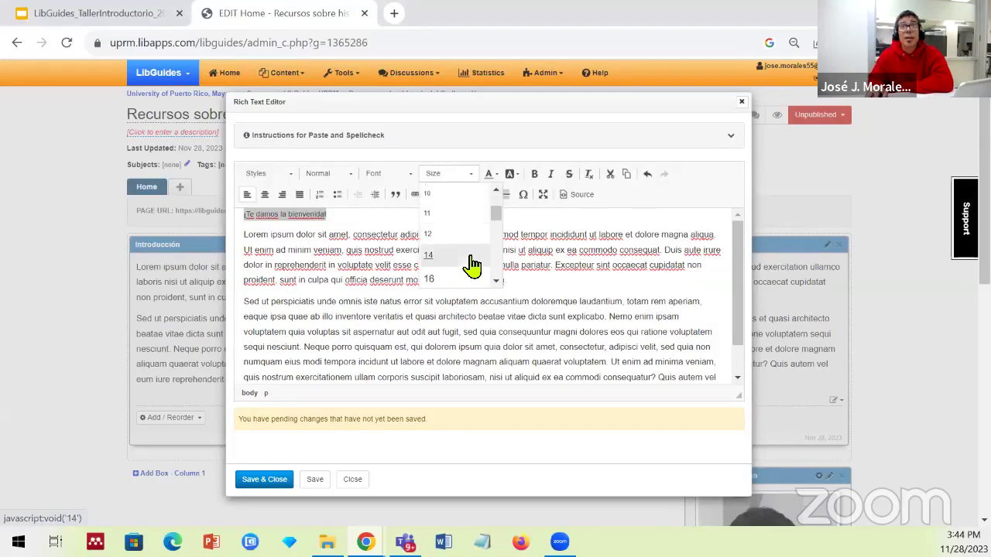
click(347, 217)
Format the "¡Te damos la bienvenida!" line as Heading 3 in bold italic, then save and close the rich text item.
drag(347, 217, 243, 217)
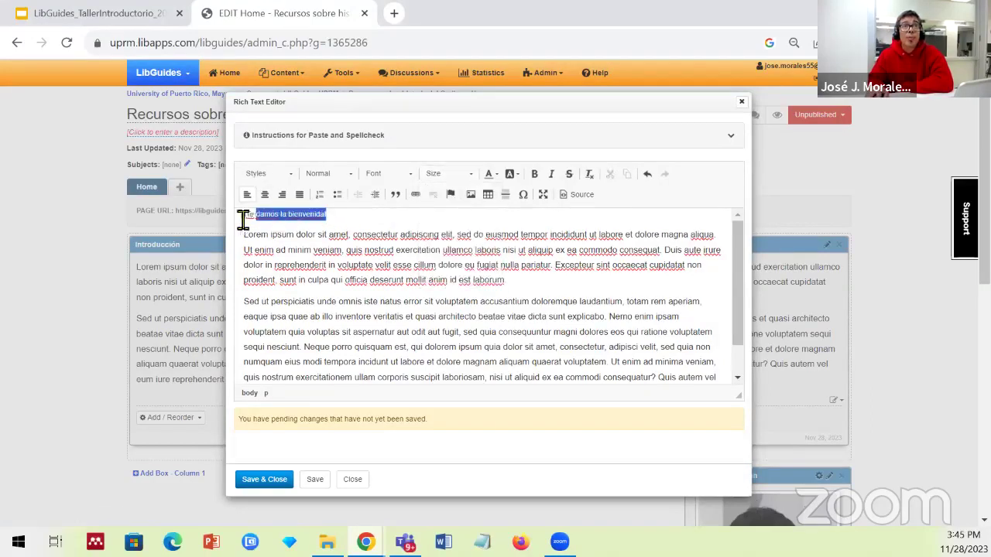
click(335, 175)
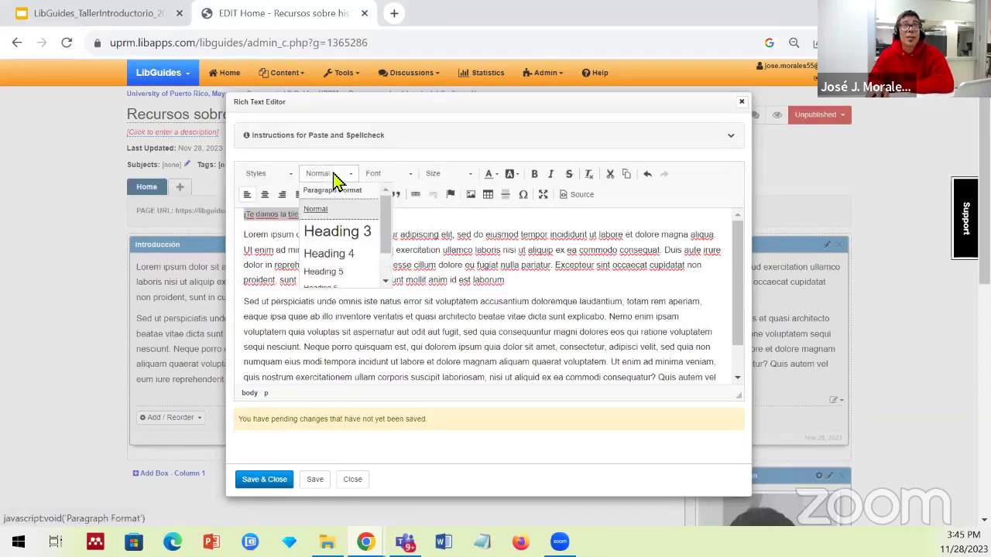
click(353, 240)
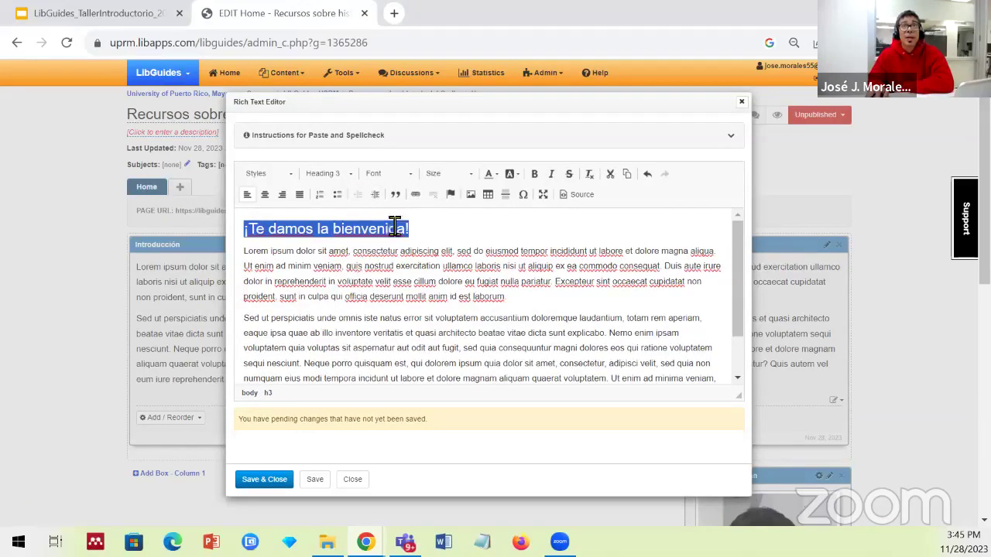
click(534, 173)
click(551, 177)
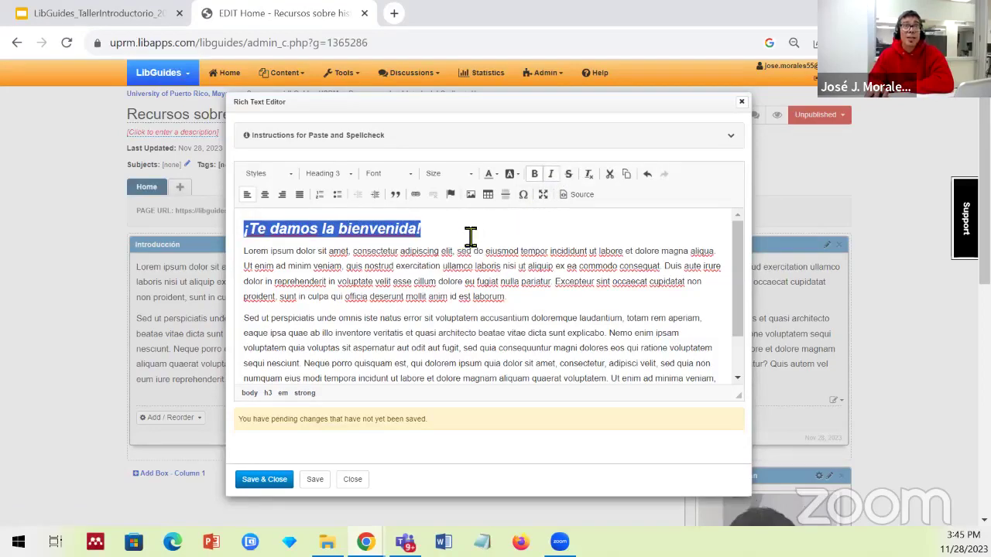
click(264, 481)
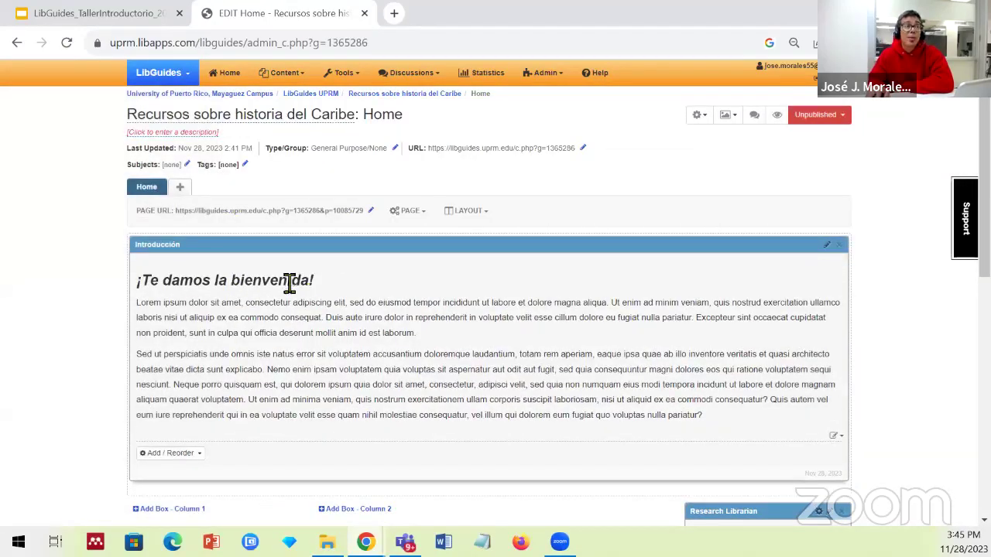
Preview the guide's Home page in its own tab and return to the editing tab.
click(781, 118)
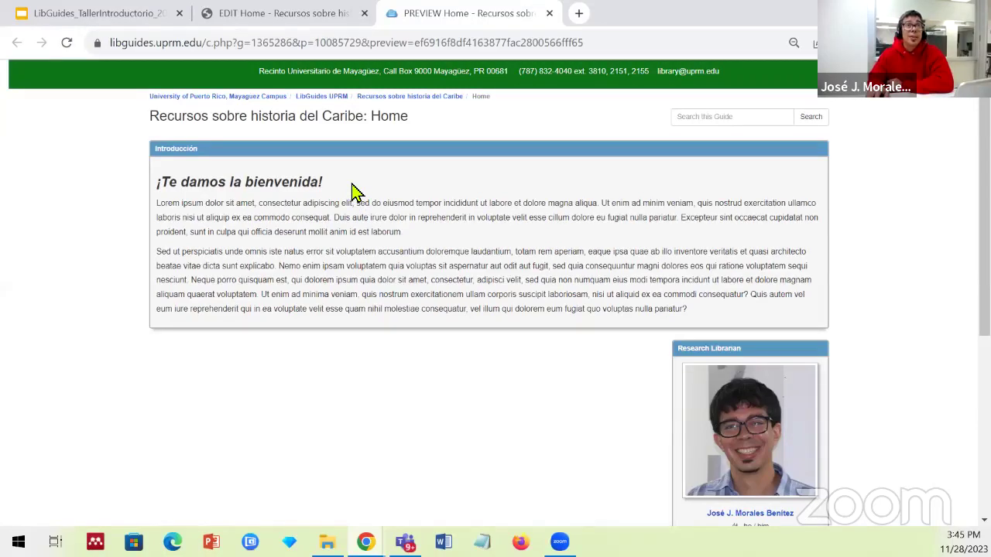
click(313, 16)
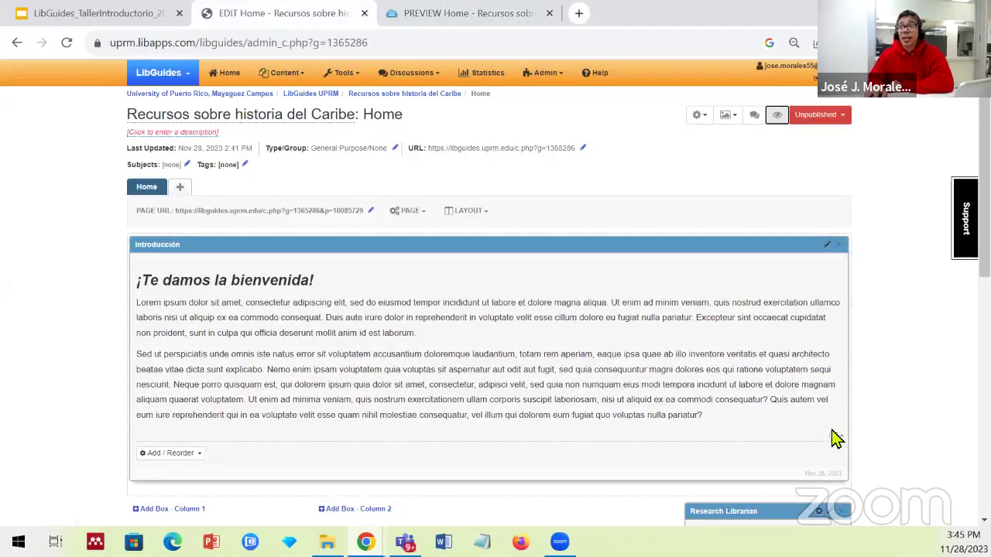
Make the Introducción box a Floating Box, save it, and check the result in the reloaded preview.
click(829, 248)
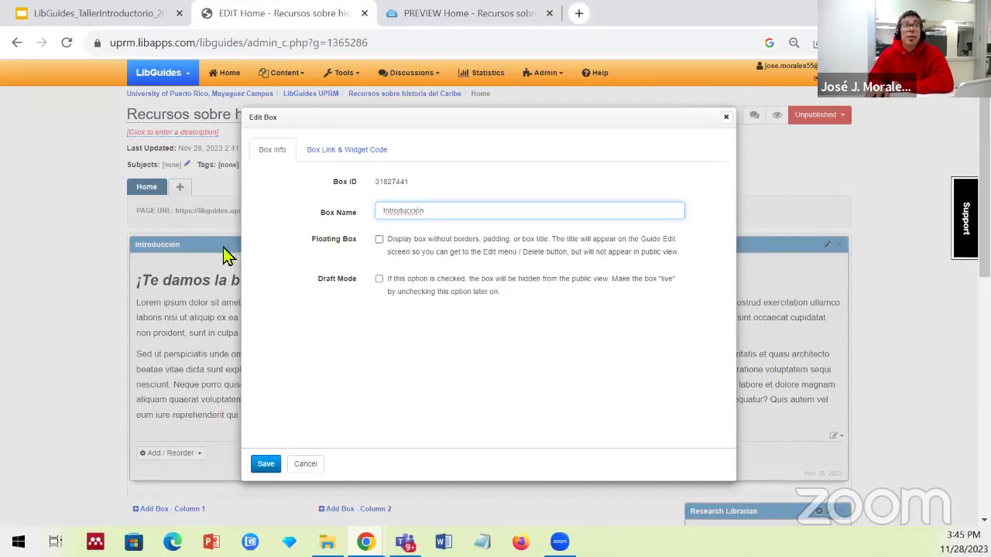
click(379, 240)
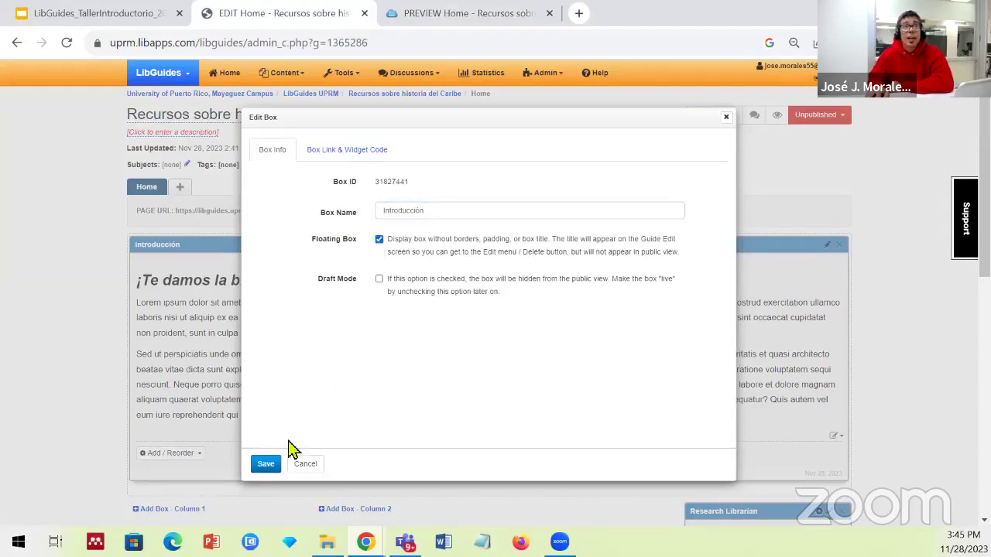
click(266, 467)
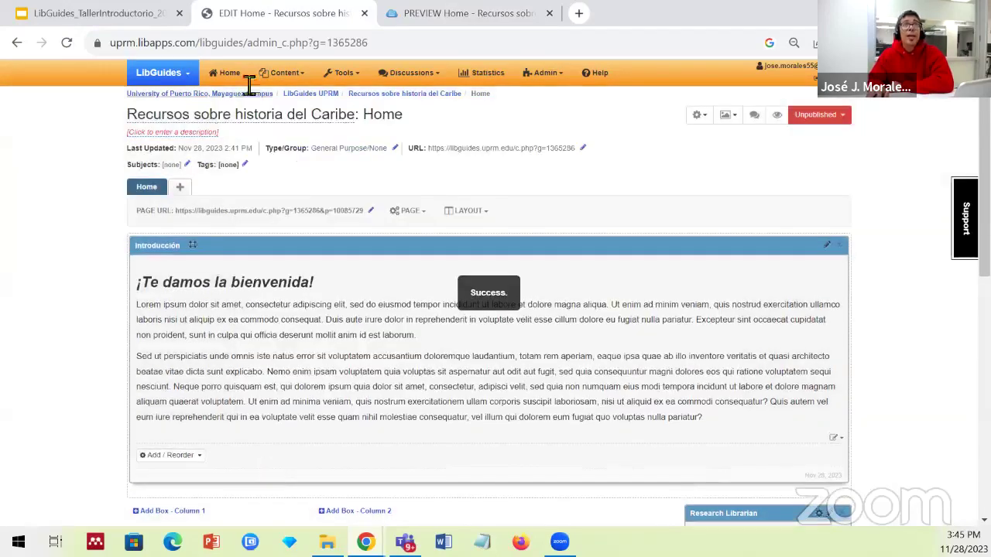
click(444, 16)
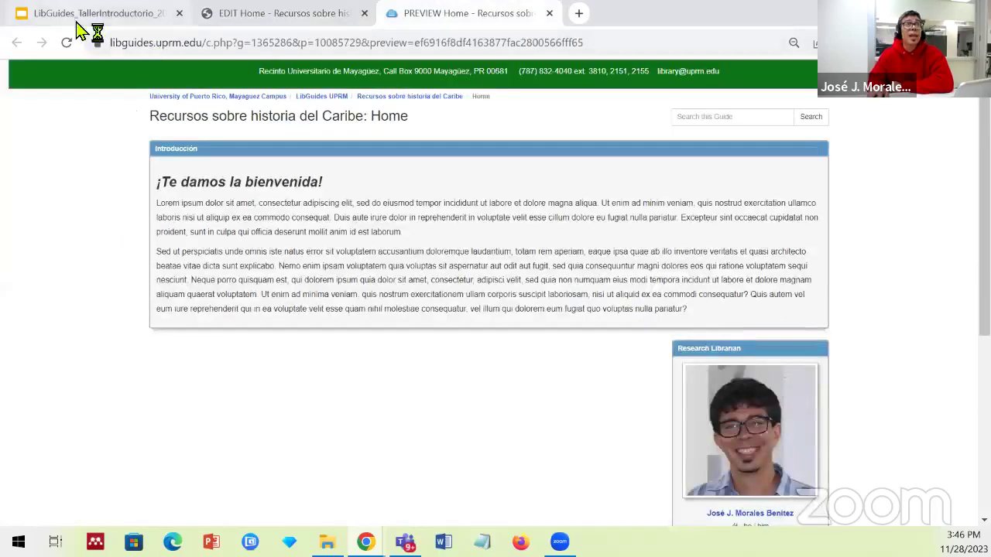
click(66, 42)
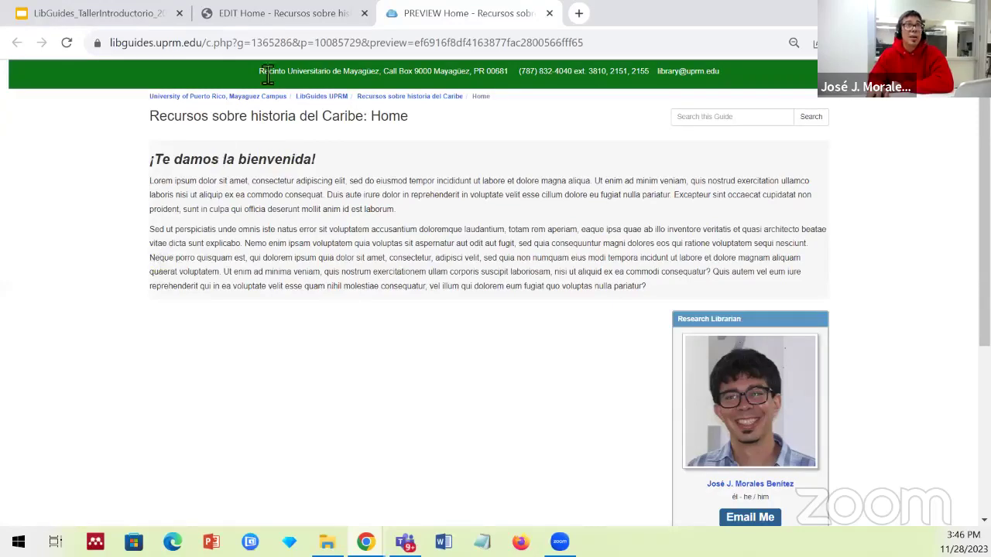
click(302, 24)
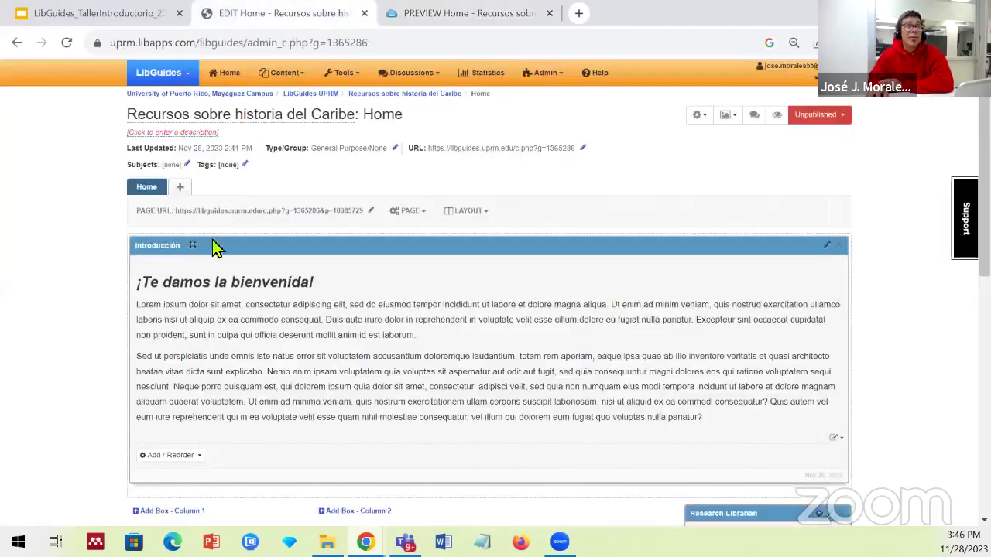
Turn off the Floating Box option for the Introducción box and save the box settings.
click(828, 246)
click(380, 241)
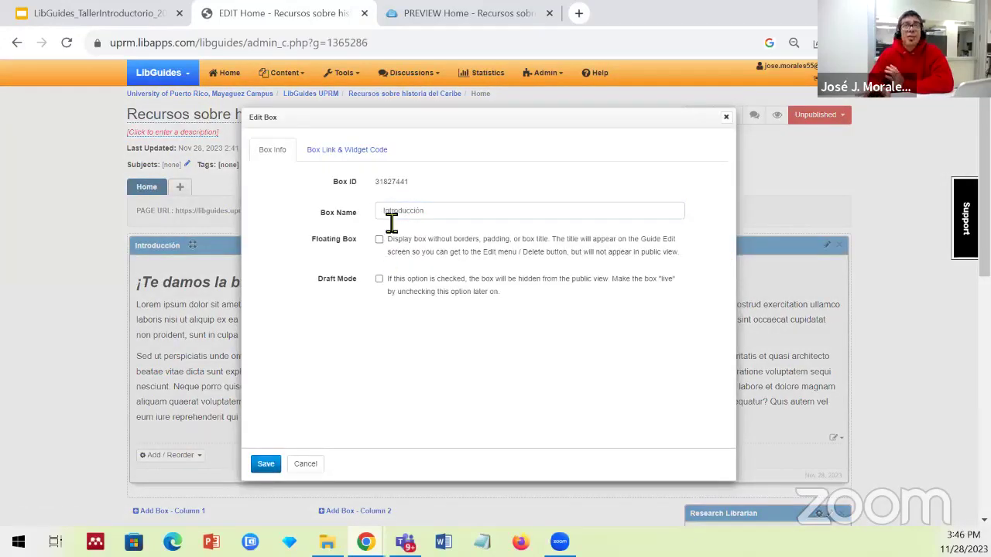
click(267, 466)
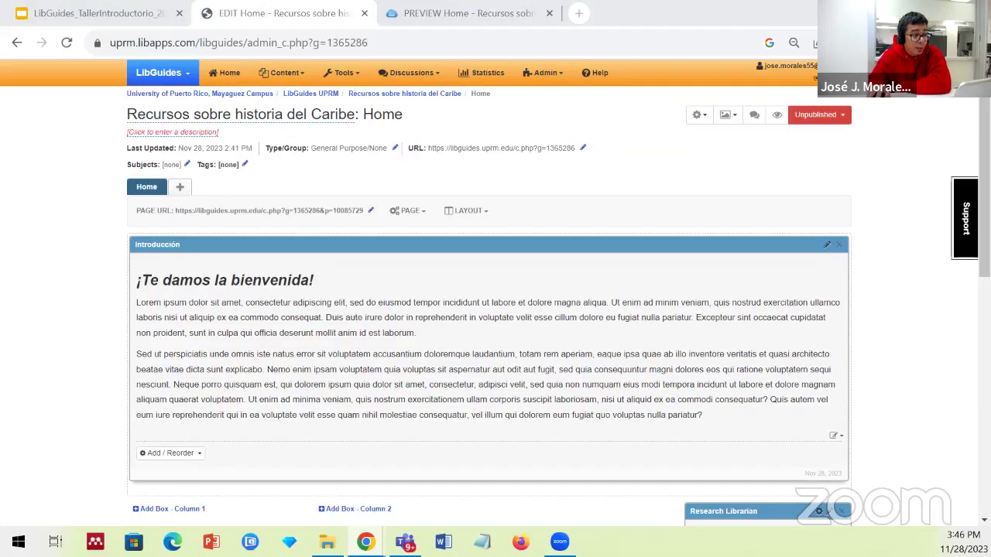
Open the Wikimedia image of the 1732 Herman Moll map of the West Indies and Caribbean in a new tab and close the guide preview.
click(579, 13)
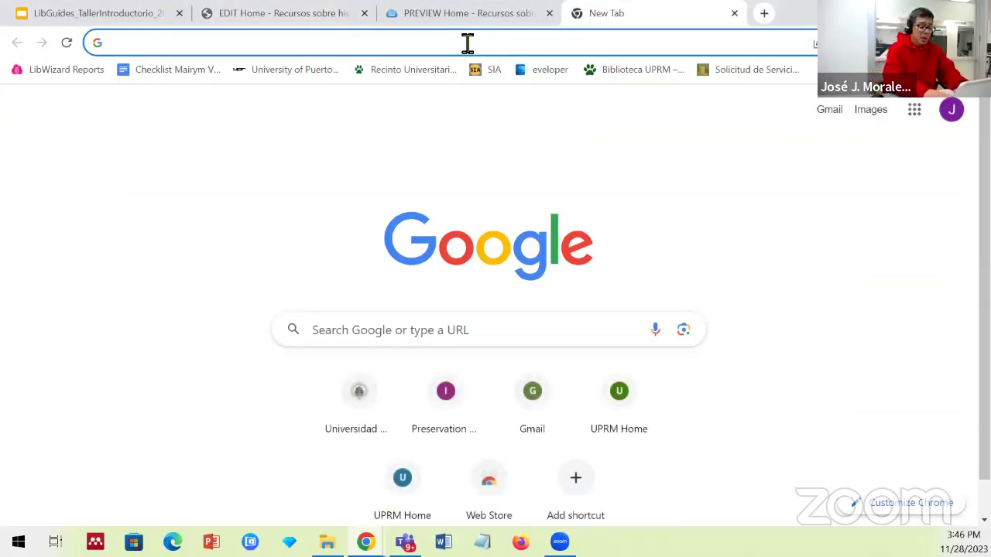
text(https://upload.wikimedia.org/wikipedia/commons/thumb/8/84/1732_Herman_Moll_Map_of_the_West_Indies_and_Caribbean_-_Geographicus_-_WestIndies-moll-1732.jpg/787px-1732_Herman_Moll_Map_of_the_West_Indies_and_Caribbean_-_Geographicus_-_WestIndies-moll-1732.jpg)
key(Return)
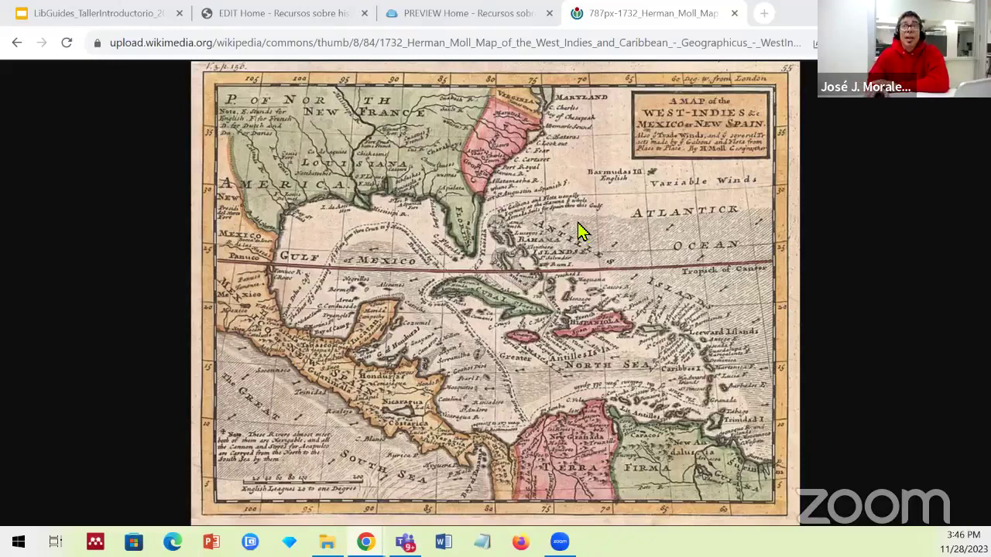
click(486, 16)
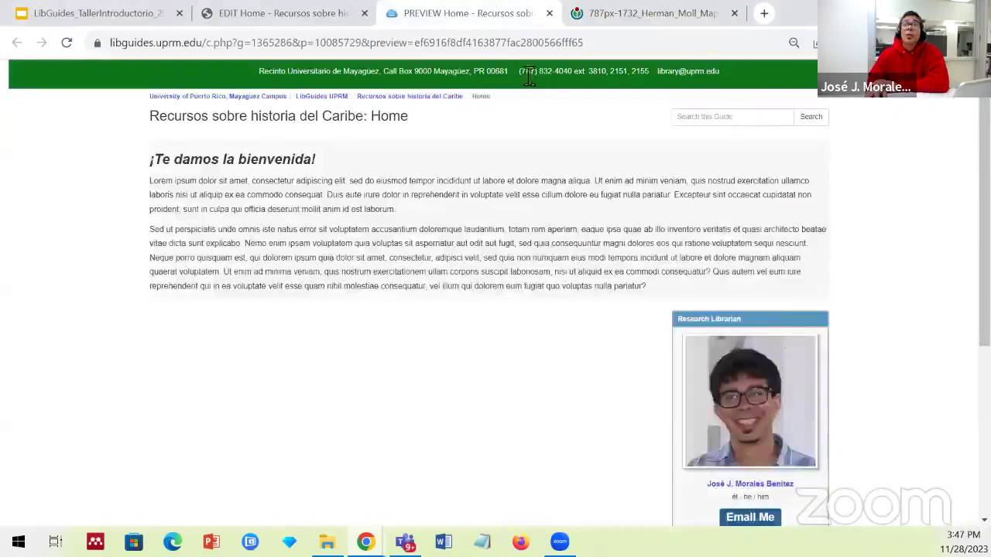
click(255, 17)
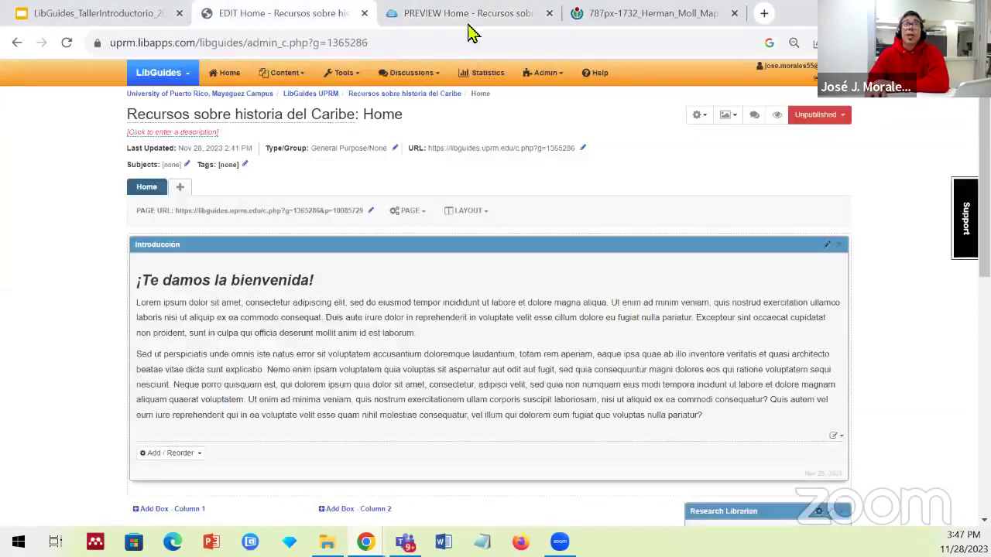
click(549, 14)
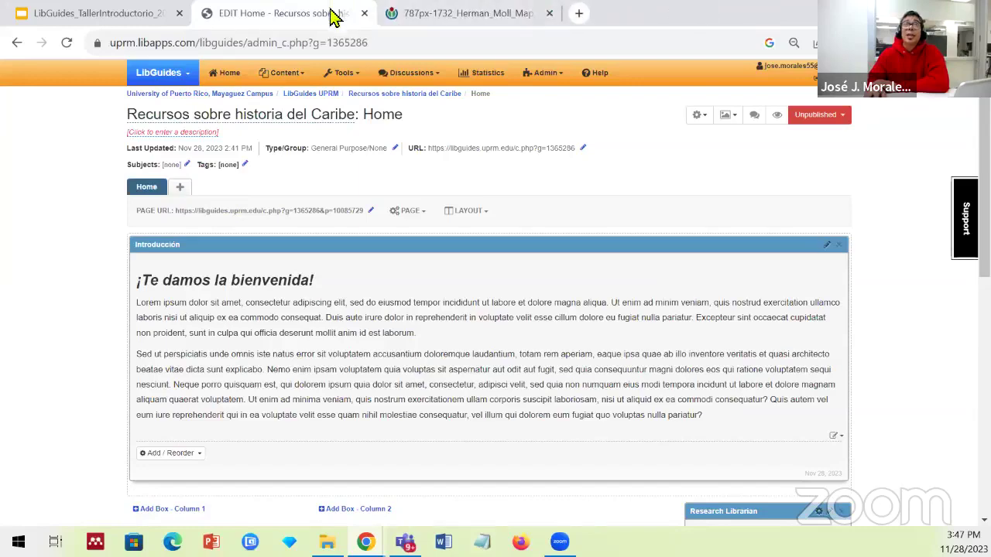
Edit the Introducción rich text item and start inserting an image at the beginning of the first Lorem ipsum paragraph.
click(838, 443)
click(855, 459)
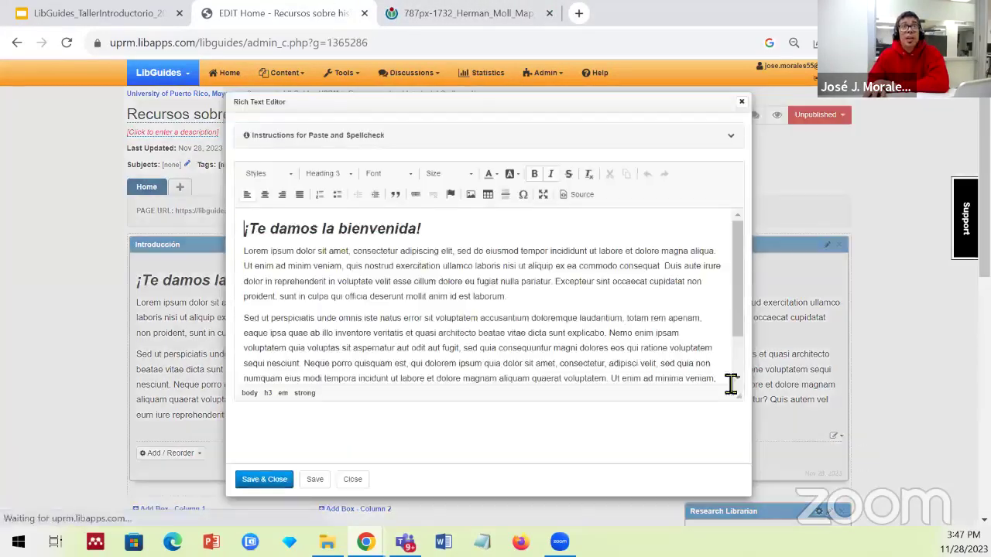
click(249, 254)
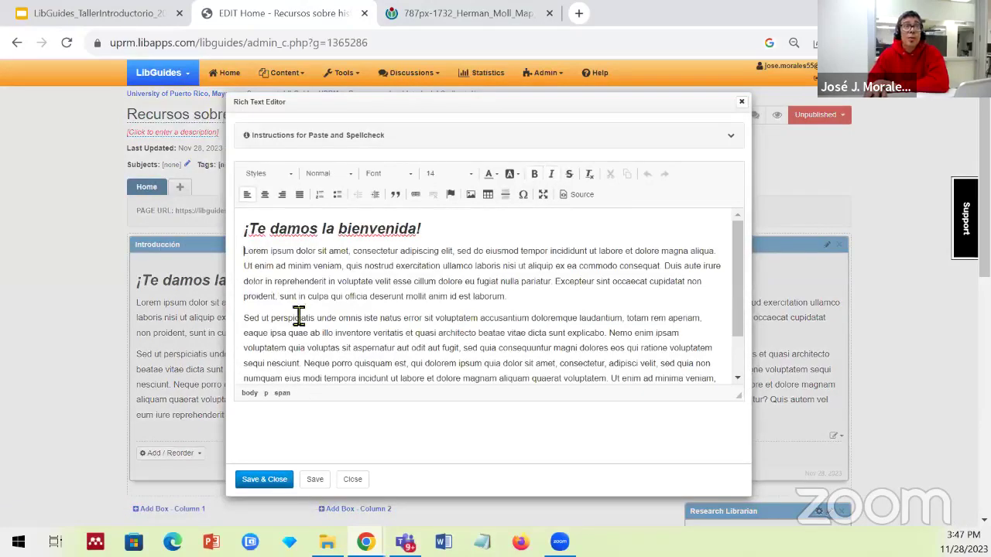
click(474, 196)
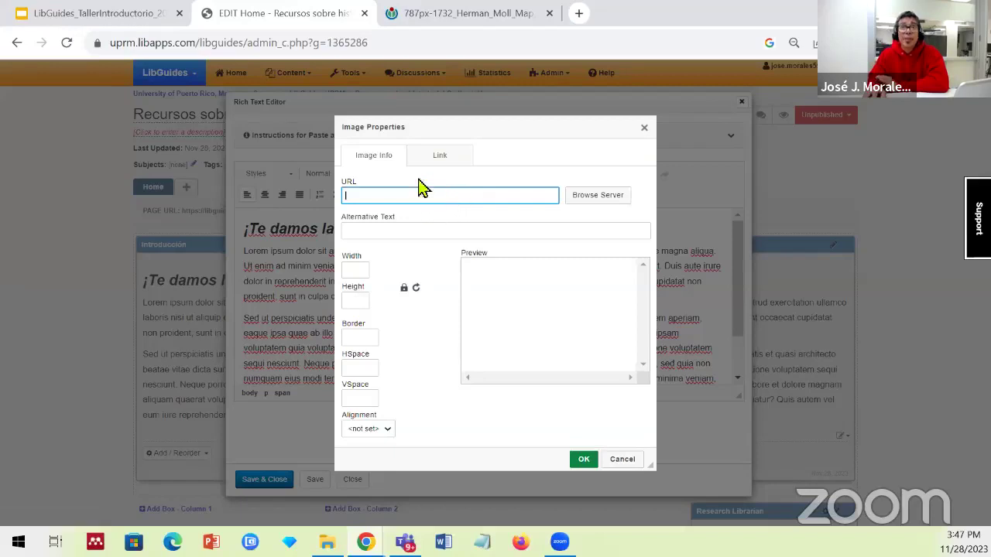
Look at the options for saving the Wikimedia map image or copying its address, and return to the guide's image properties.
click(505, 29)
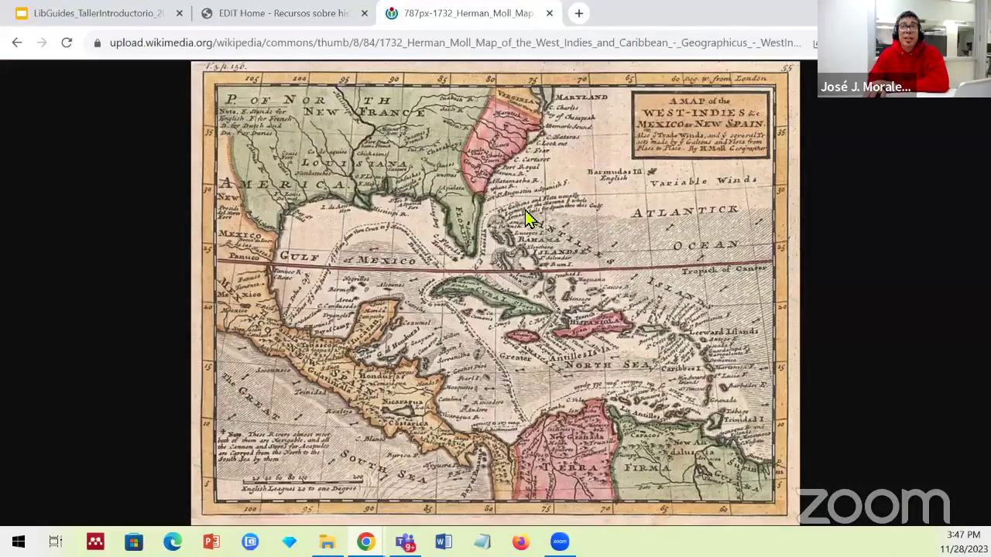
right_click(523, 231)
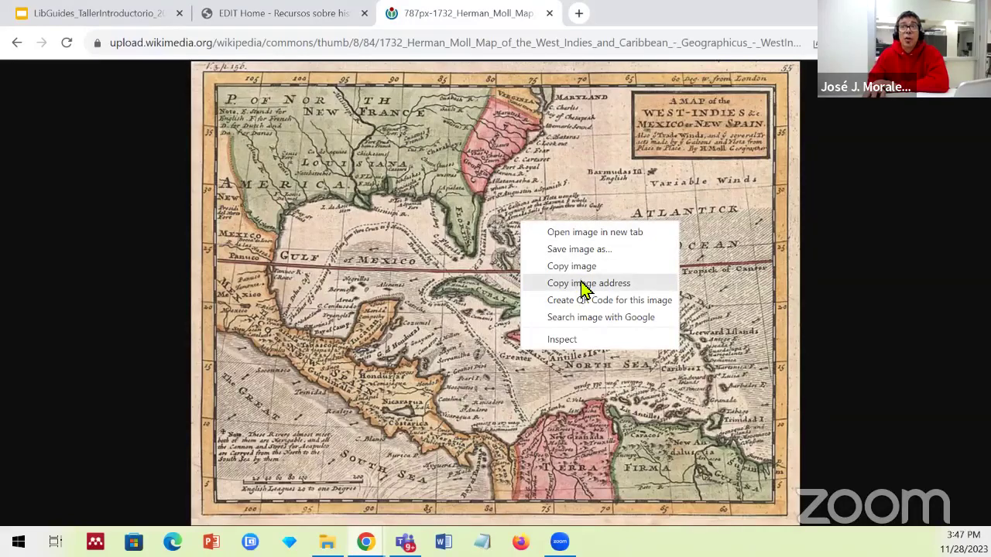
click(325, 13)
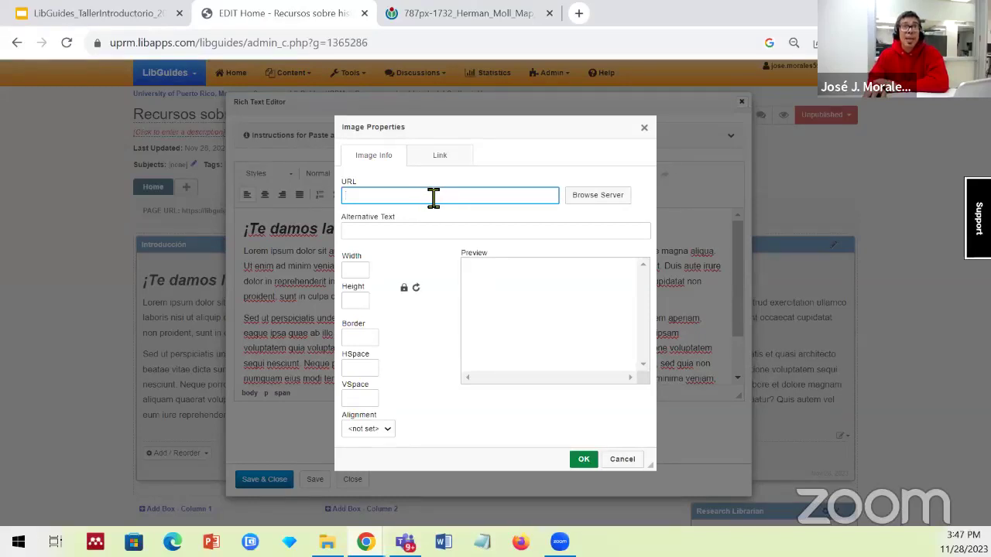
click(464, 16)
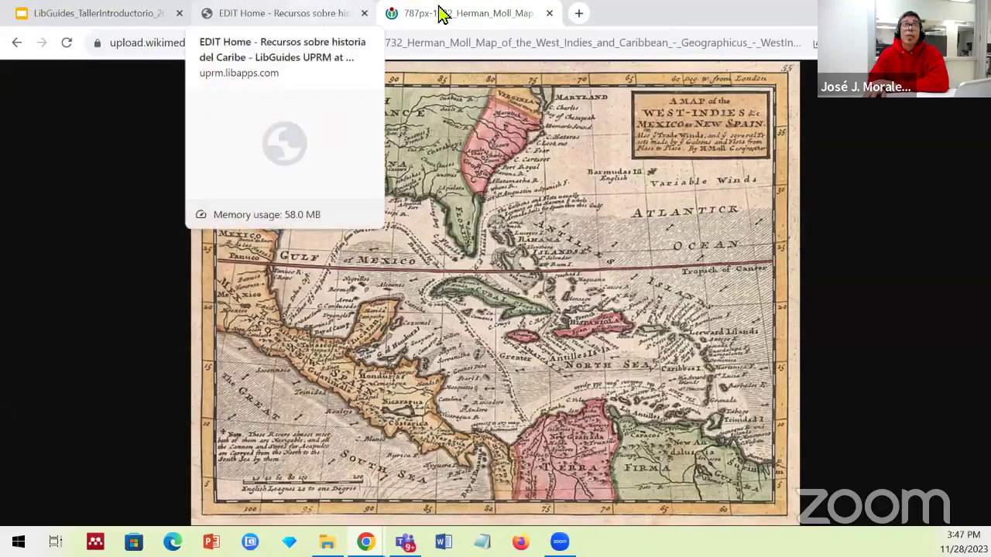
right_click(480, 237)
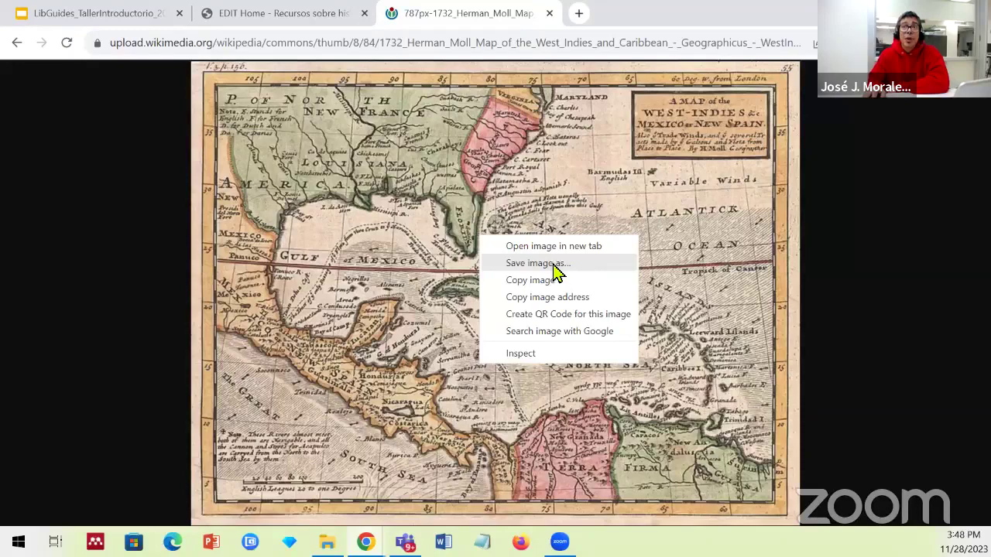
click(270, 16)
click(270, 16)
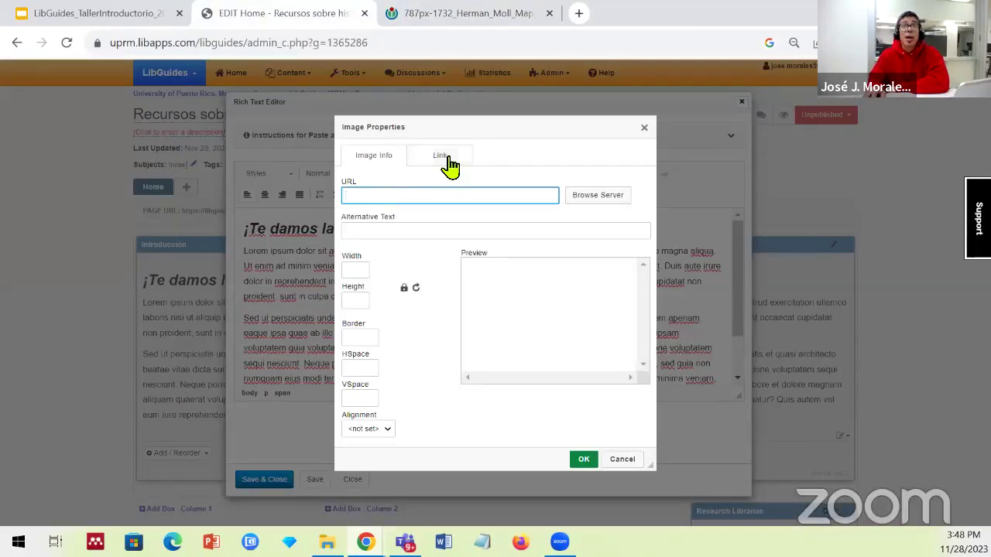
Upload MapaCaribe from the Desktop folder LibGuides_MaterialesTaller to the root of the personal image library, overwriting the existing image.
click(611, 211)
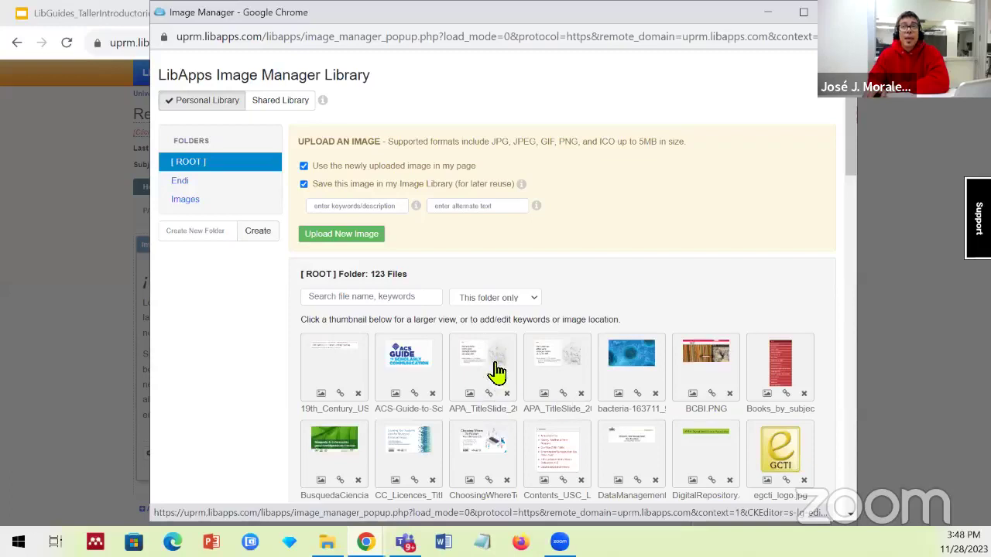
scroll(507, 376, down, 1)
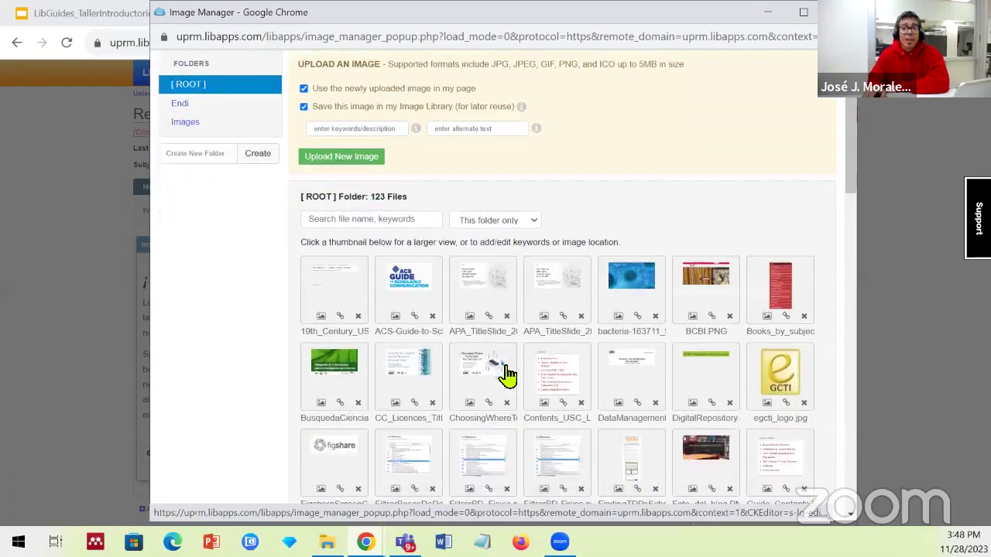
click(350, 158)
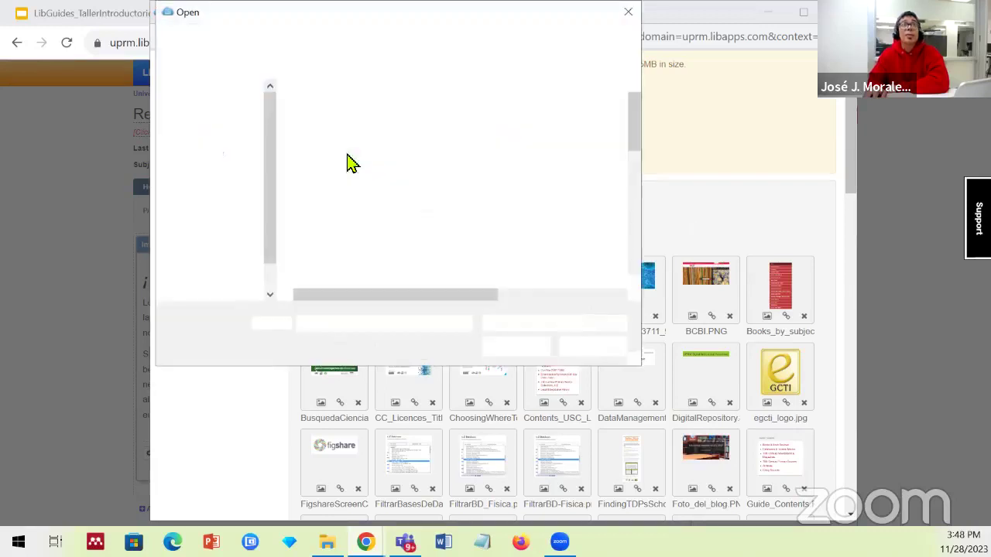
scroll(248, 168, up, 2)
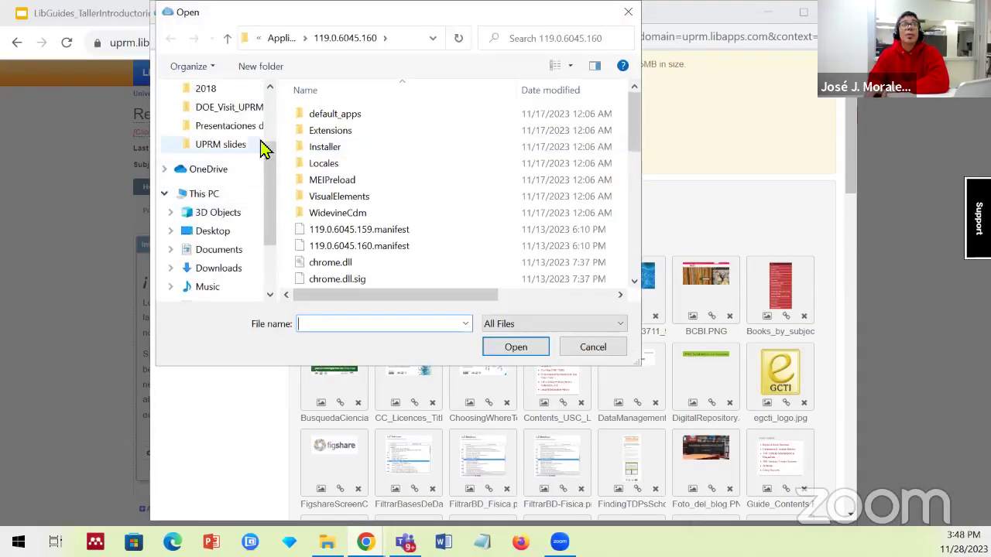
scroll(261, 148, up, 3)
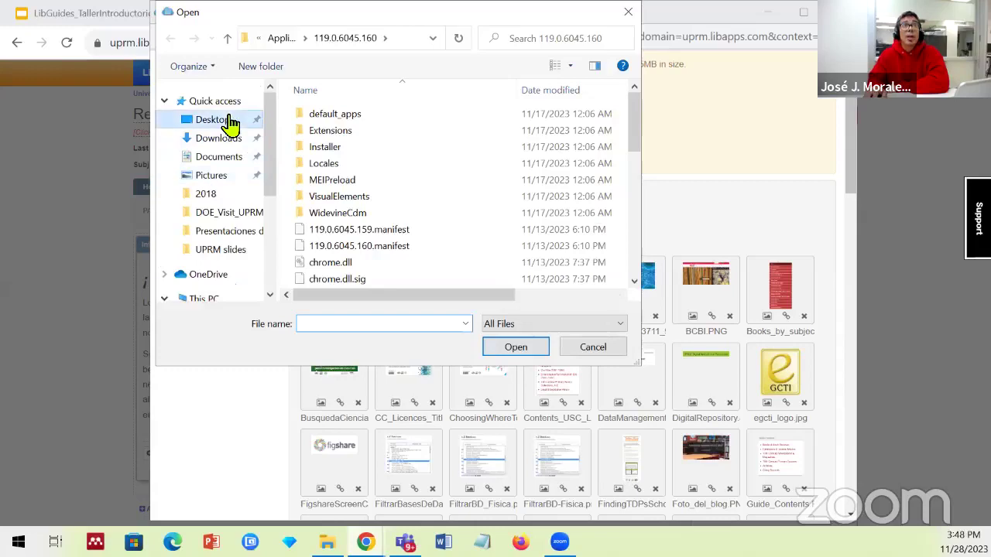
click(224, 122)
scroll(361, 188, down, 3)
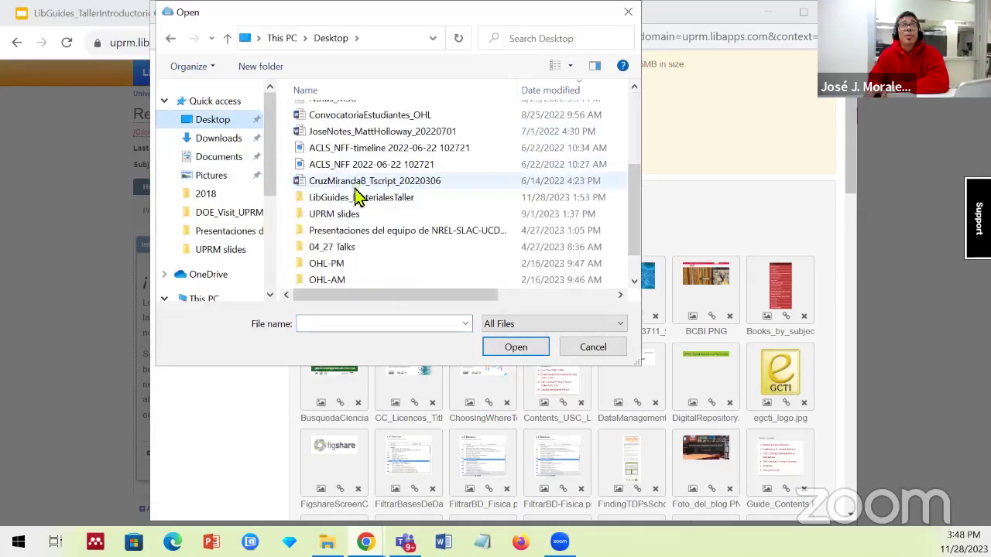
click(378, 202)
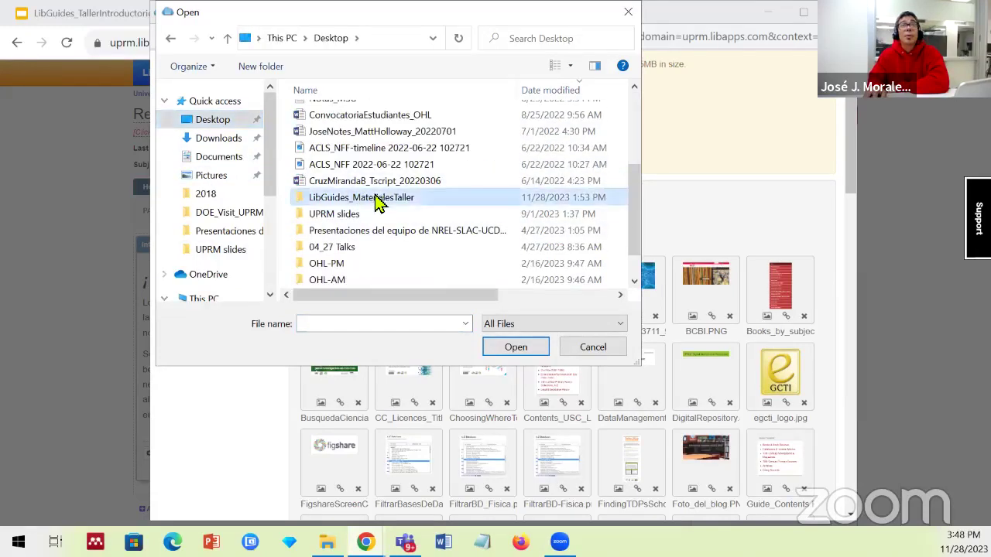
double_click(378, 201)
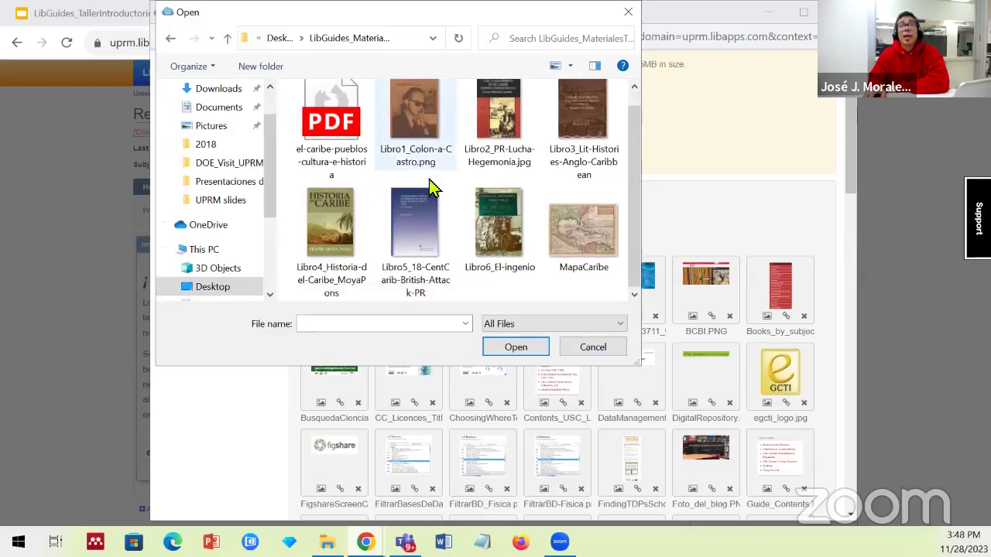
click(574, 239)
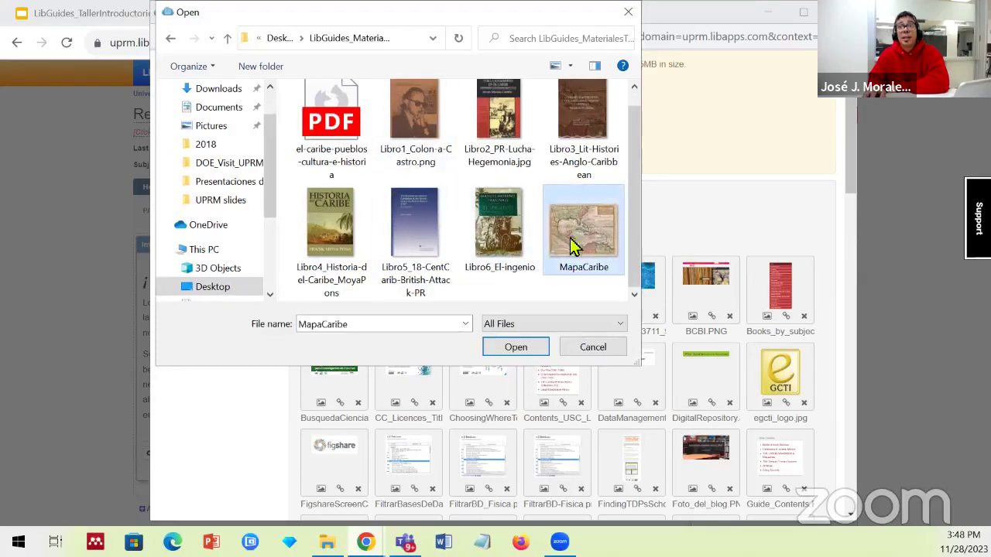
click(519, 350)
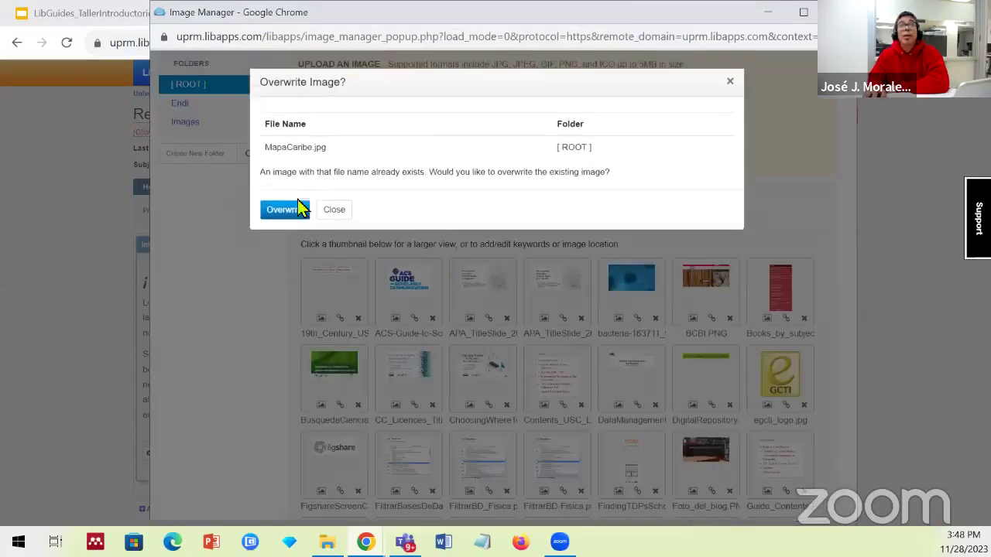
click(298, 209)
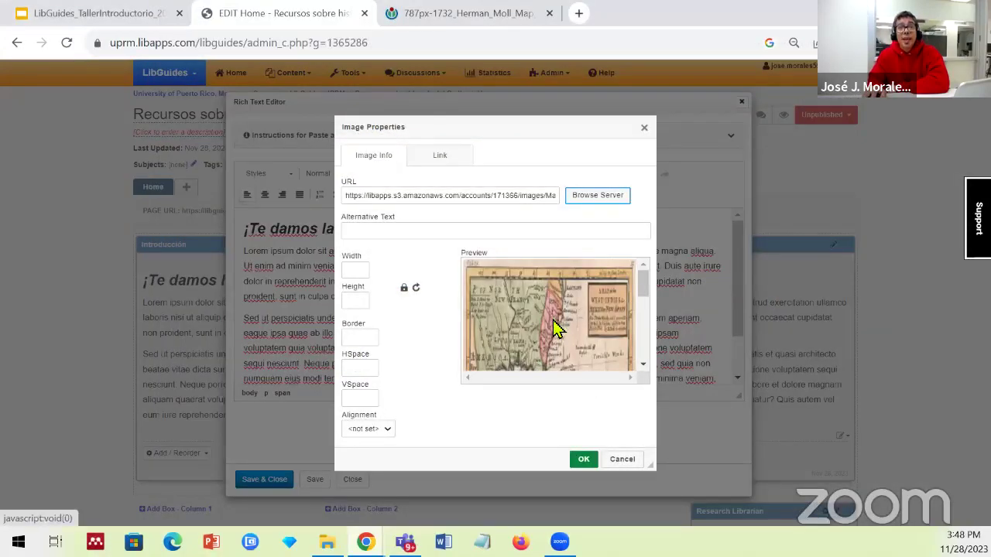
Insert the uploaded map into the Introducción text without size settings, save and close the item, and check the page.
click(584, 461)
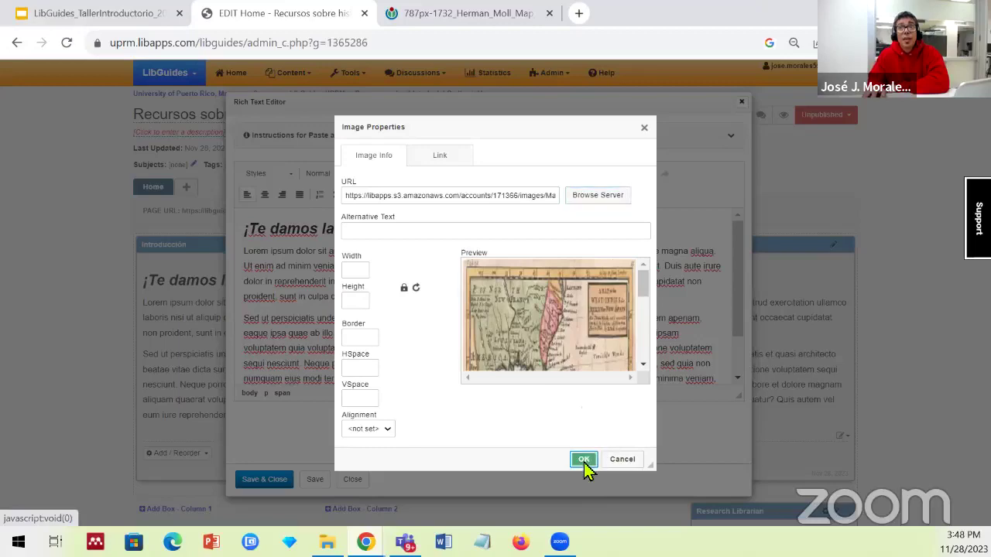
click(269, 481)
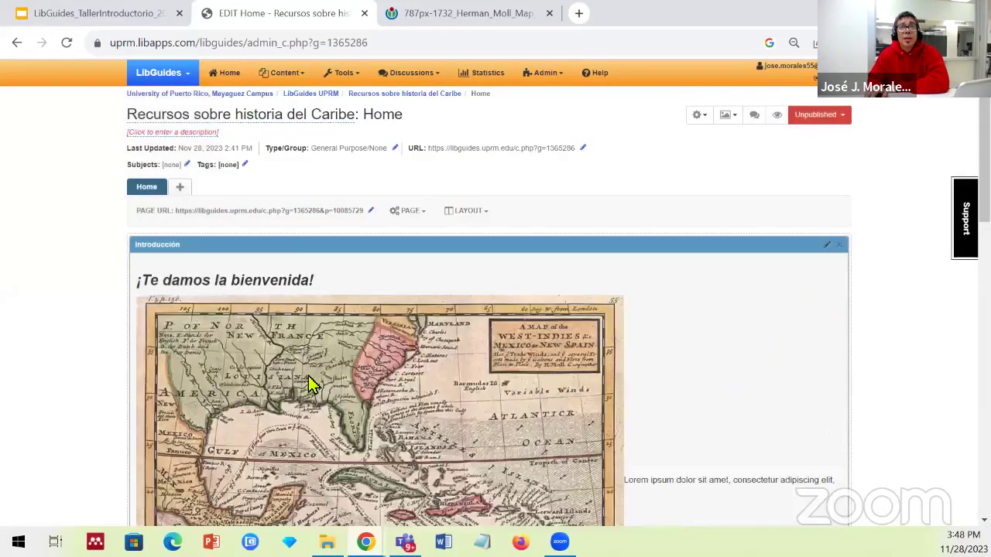
scroll(308, 376, down, 3)
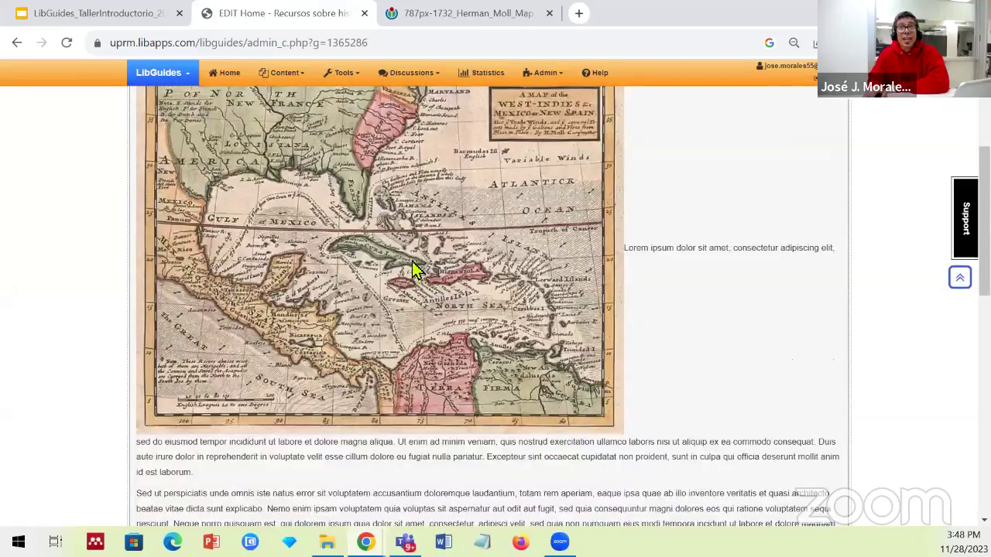
scroll(412, 263, down, 2)
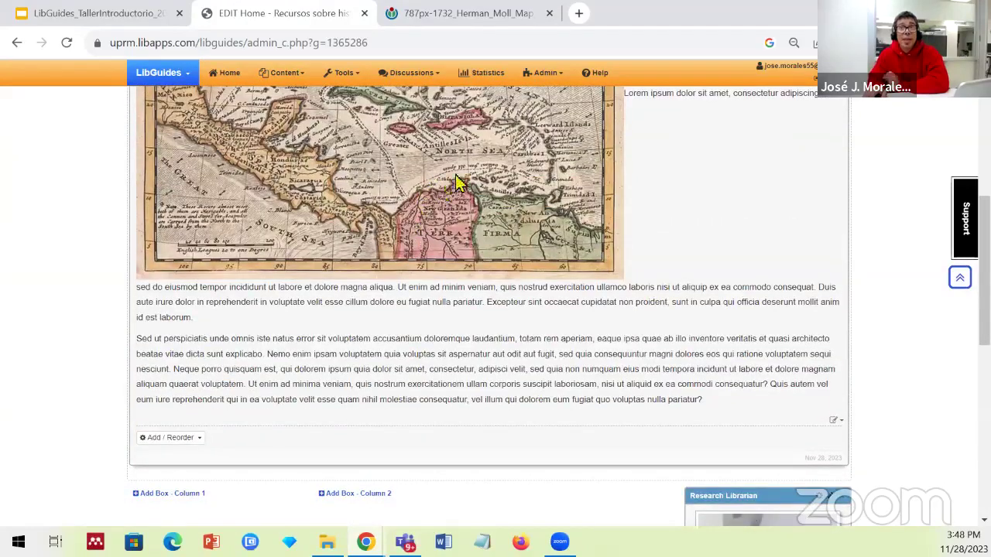
scroll(449, 186, up, 2)
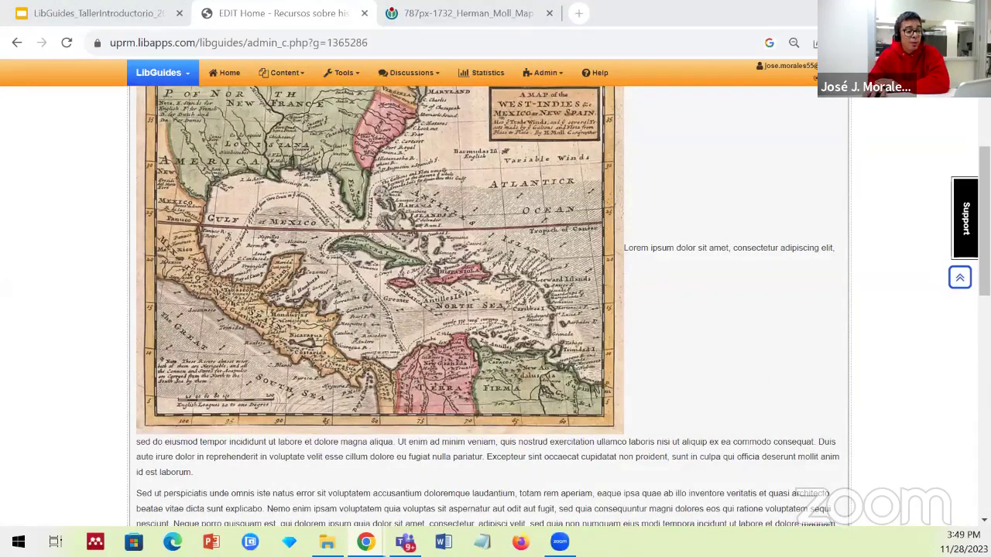
Edit the Introducción rich text item again and set the map image's alignment to Right.
scroll(646, 420, down, 5)
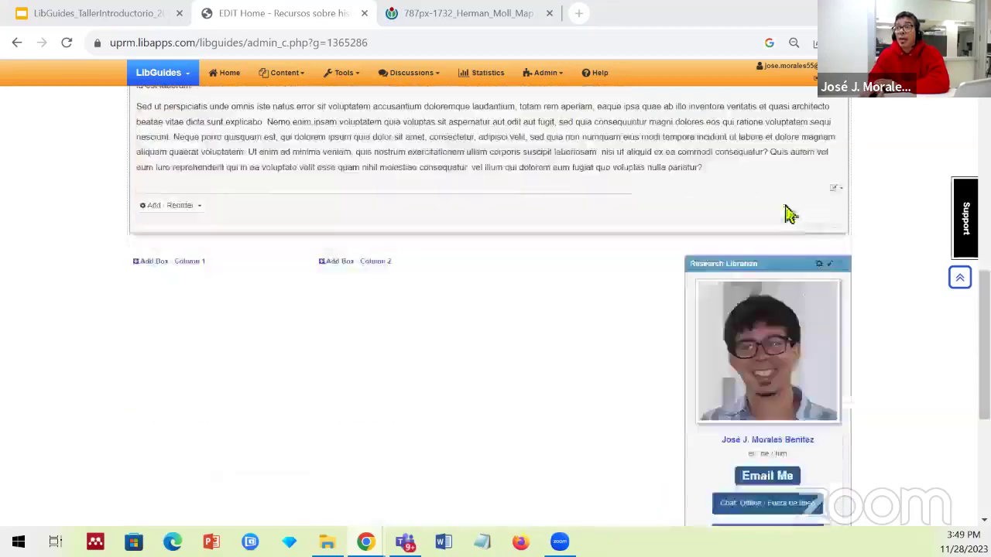
click(837, 189)
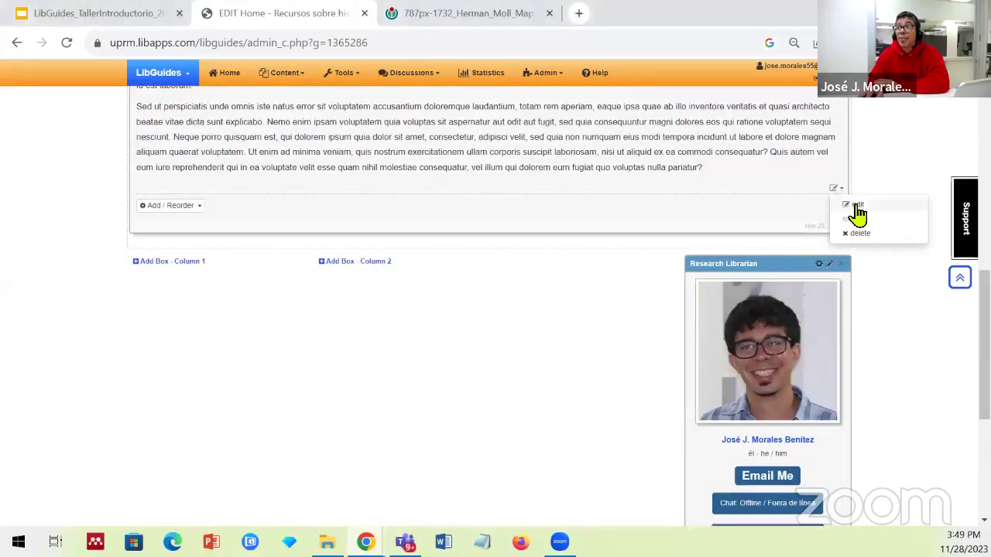
click(857, 206)
click(443, 333)
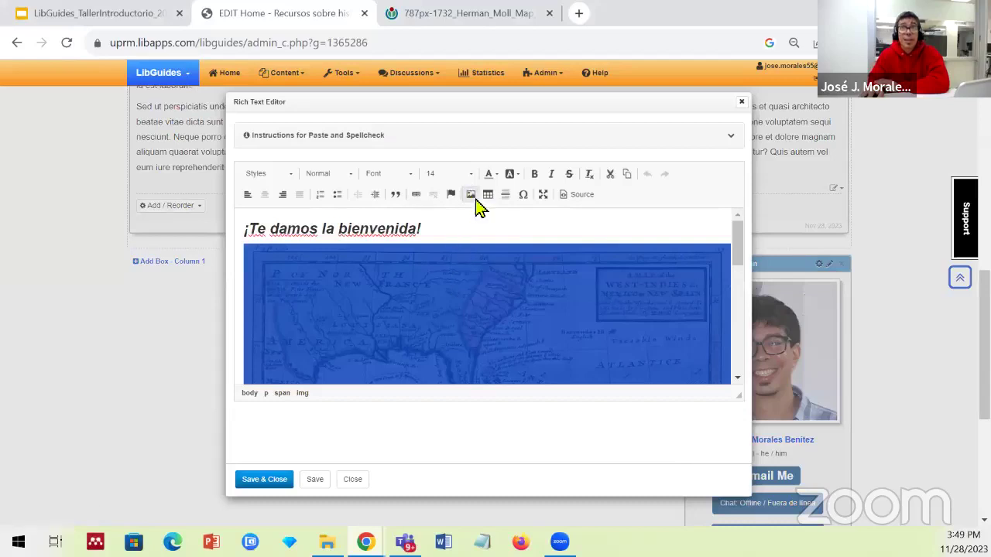
click(472, 195)
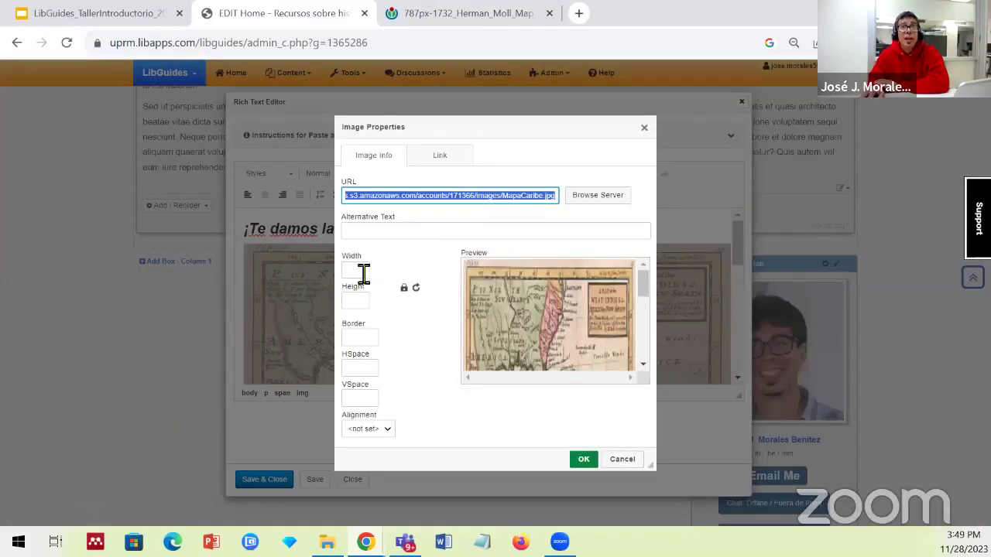
click(380, 431)
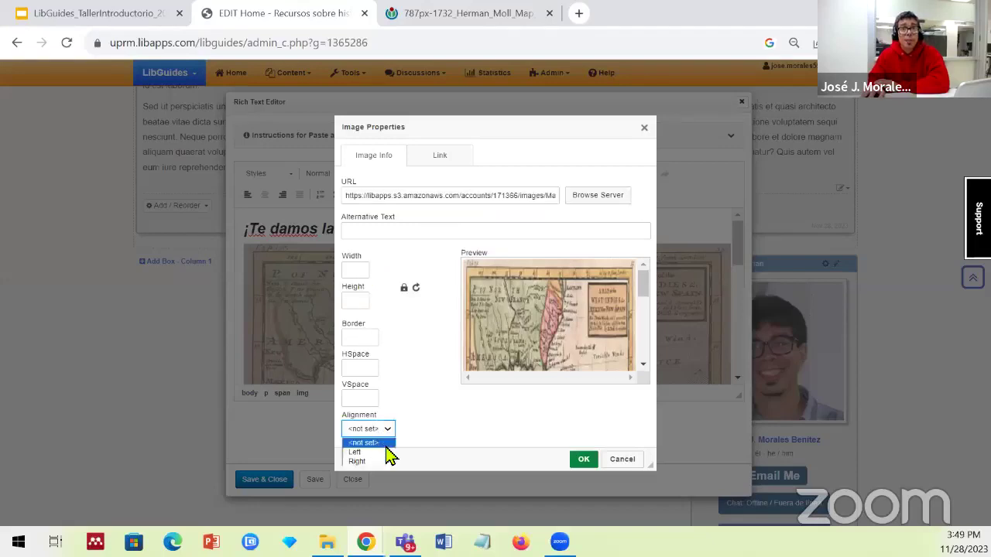
click(383, 463)
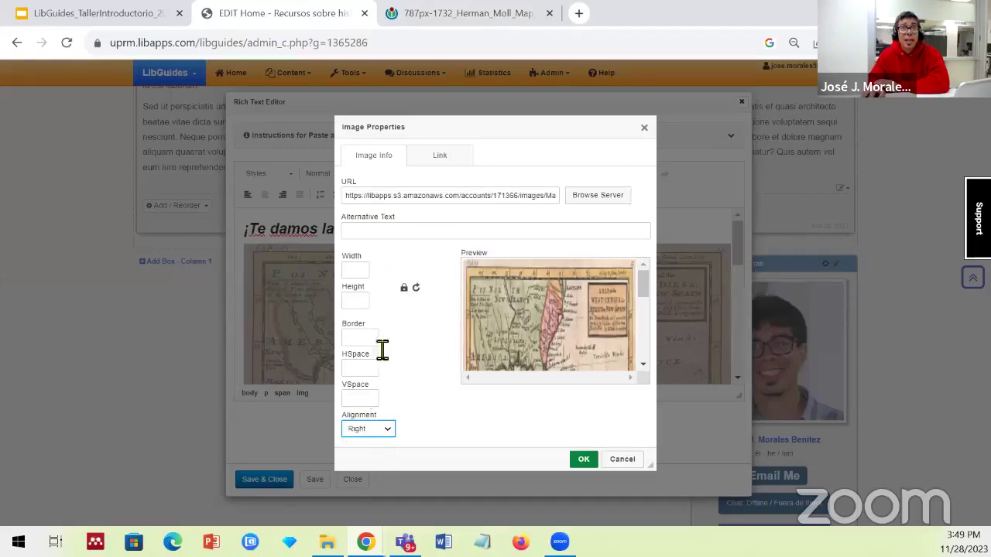
Set the map image's width to 400 and its HSpace to 8, and save and close the Introducción item.
click(365, 271)
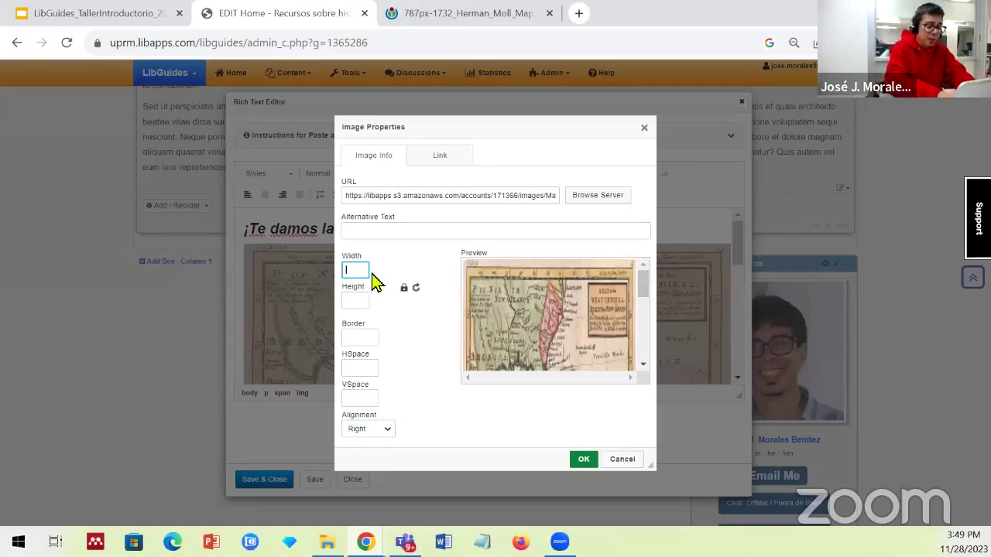
text(400)
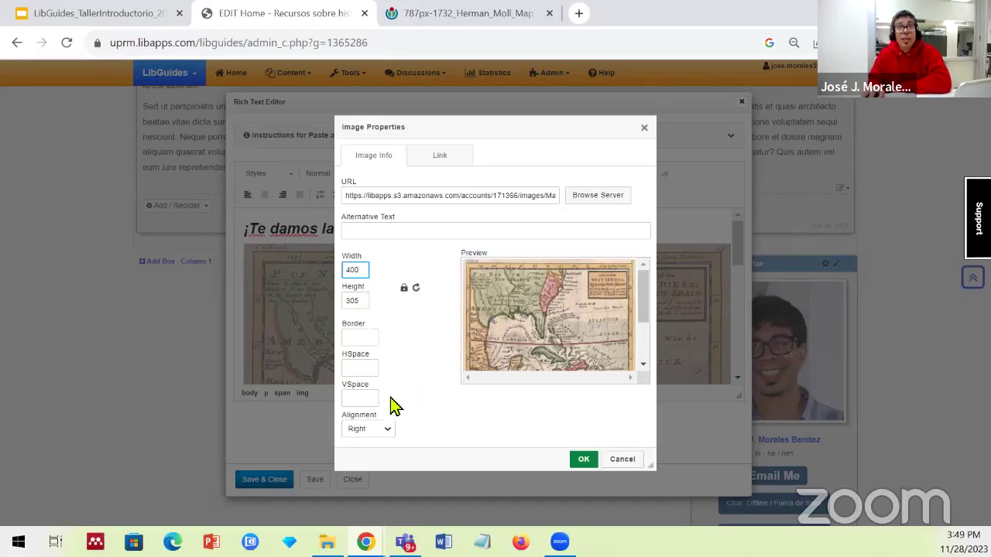
click(372, 375)
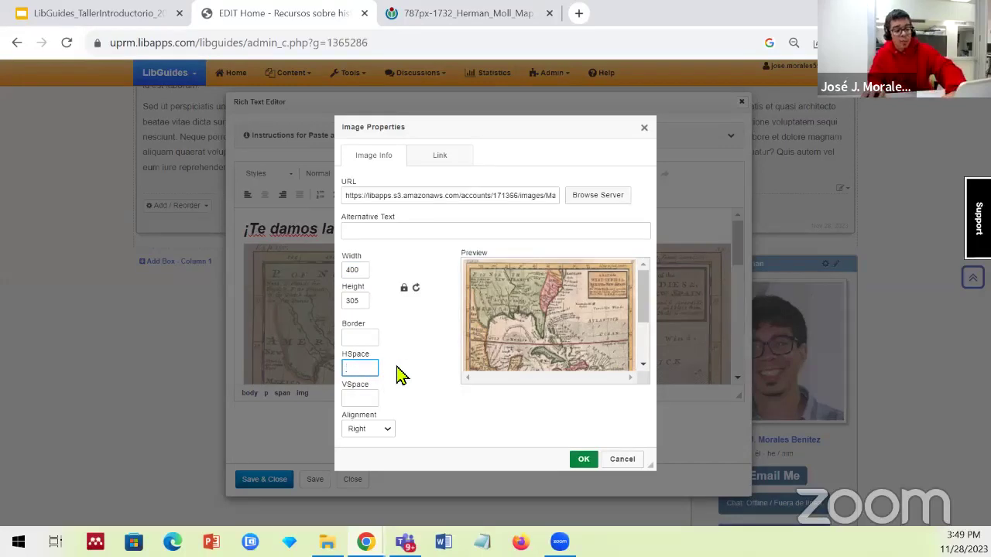
text(8)
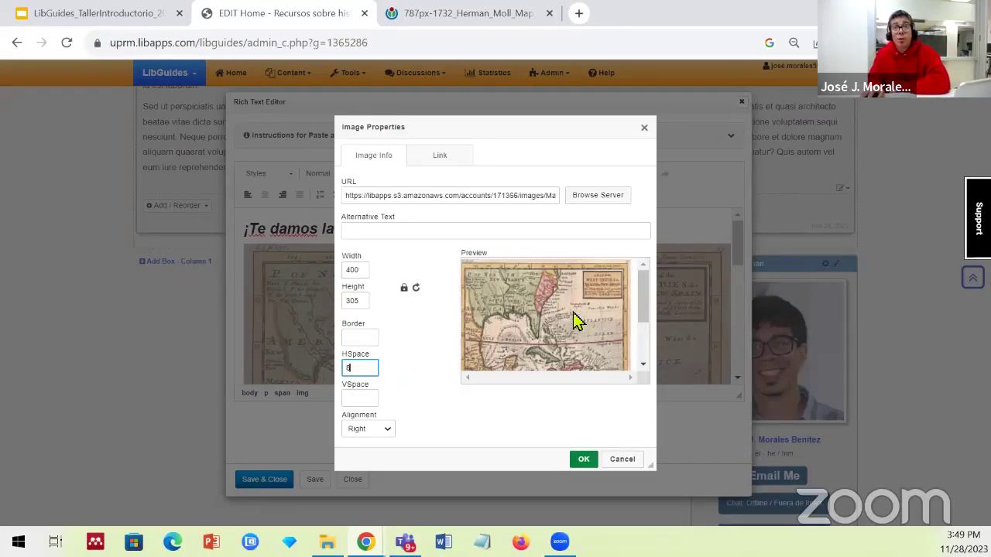
click(586, 462)
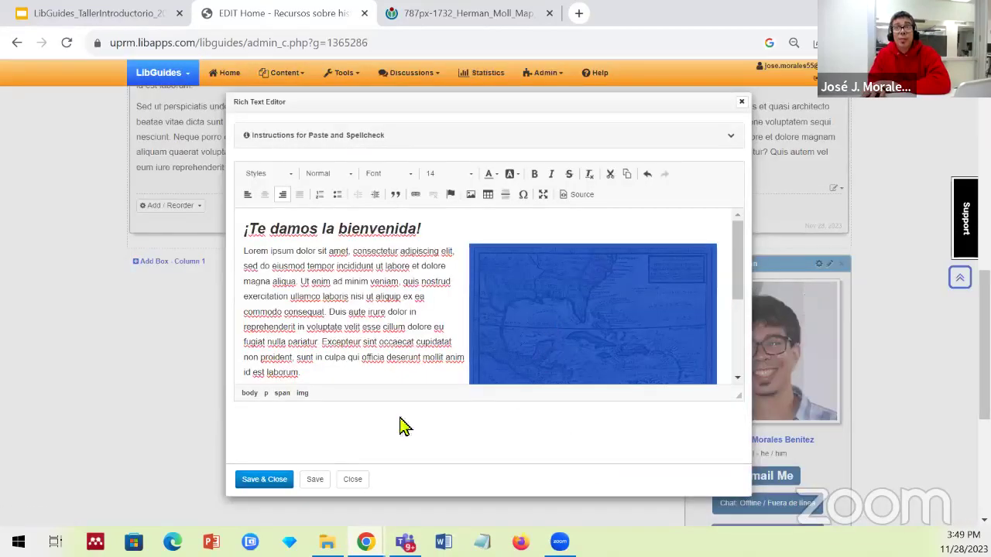
click(261, 482)
scroll(525, 268, up, 6)
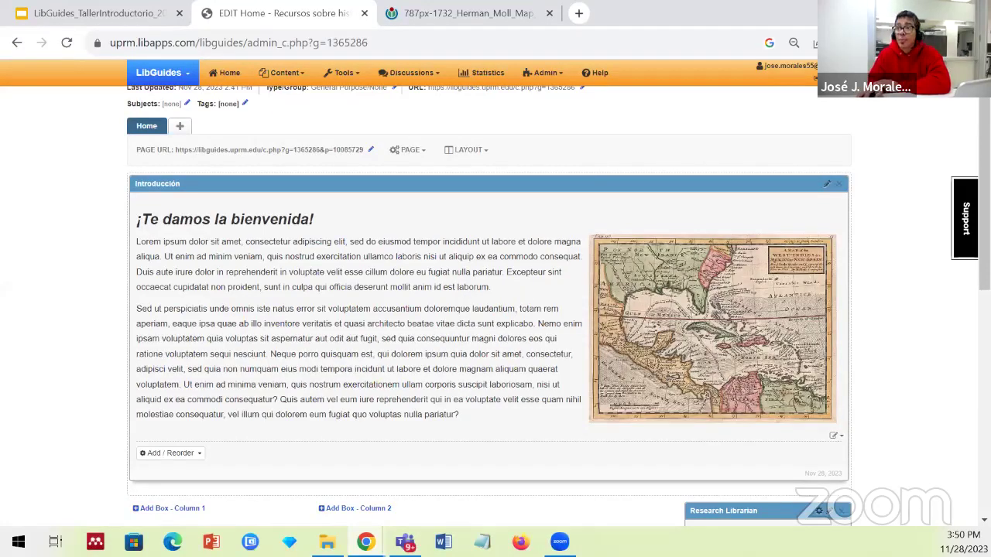
Reopen the Introducción rich text item for editing and start a new paragraph below its last paragraph.
click(836, 446)
click(858, 466)
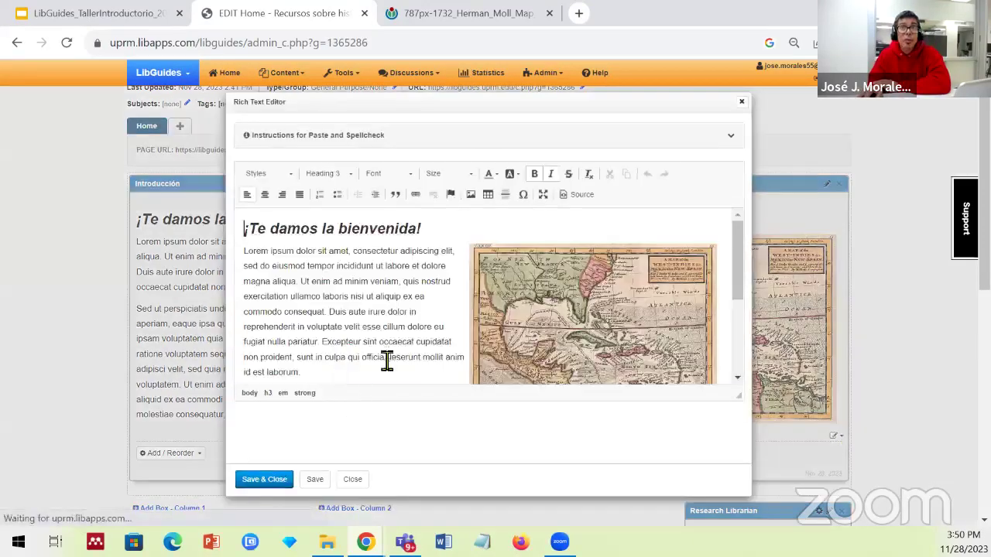
scroll(392, 356, down, 5)
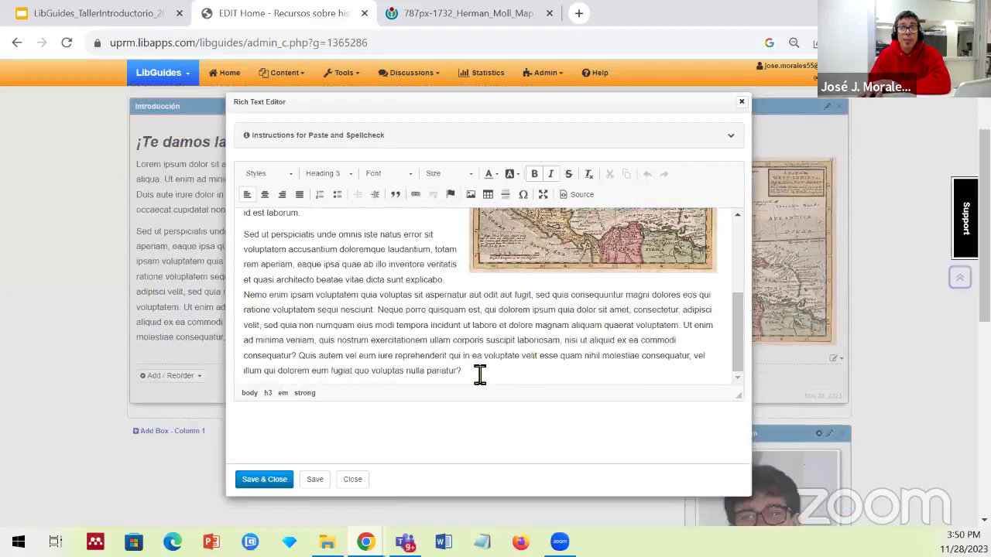
click(470, 372)
key(Return)
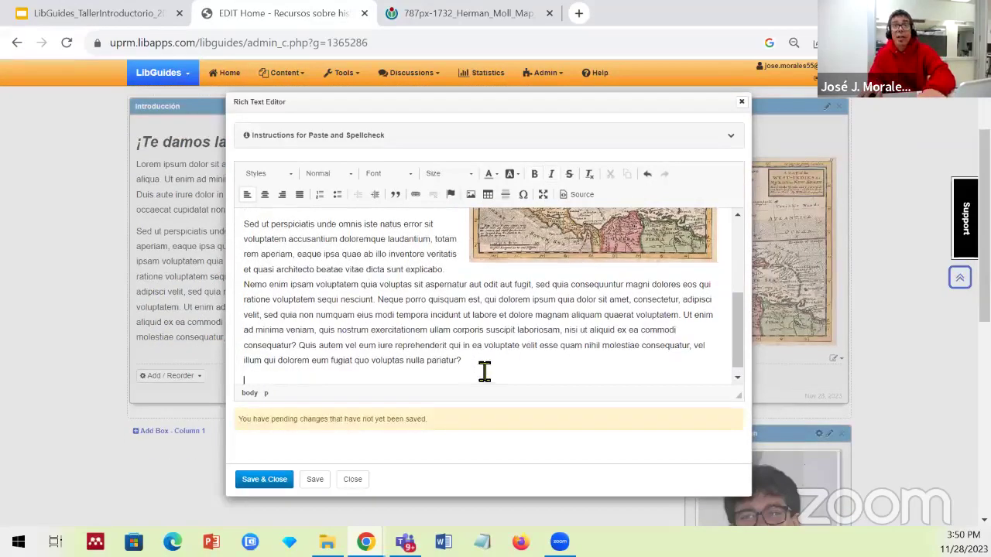
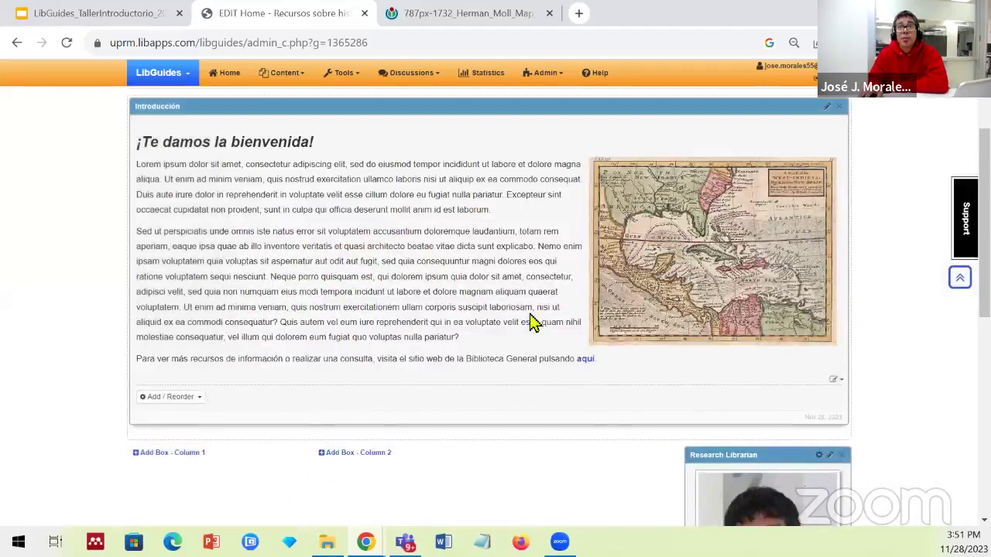
Preview the guide's Home page to check the Introducción box, and return to the editing page.
scroll(671, 285, up, 2)
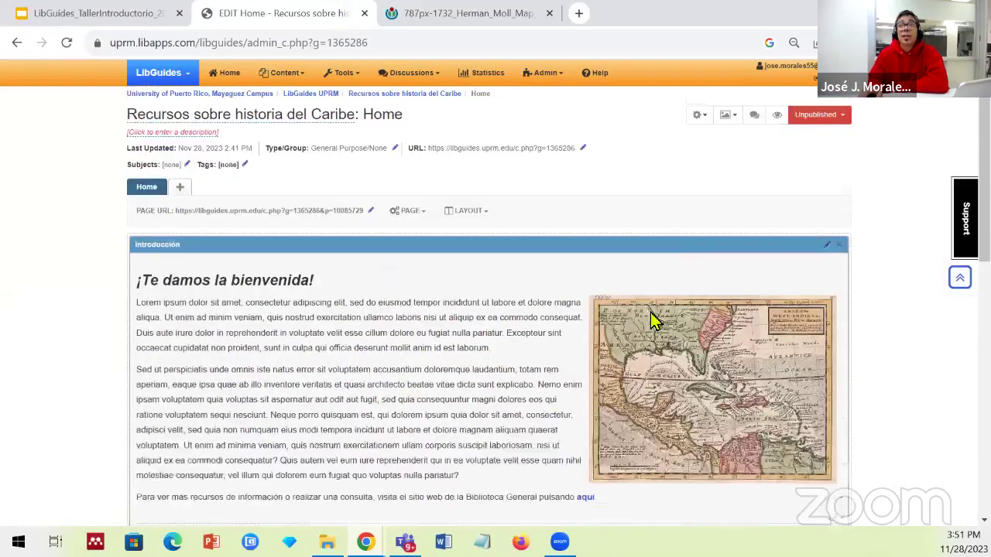
click(778, 117)
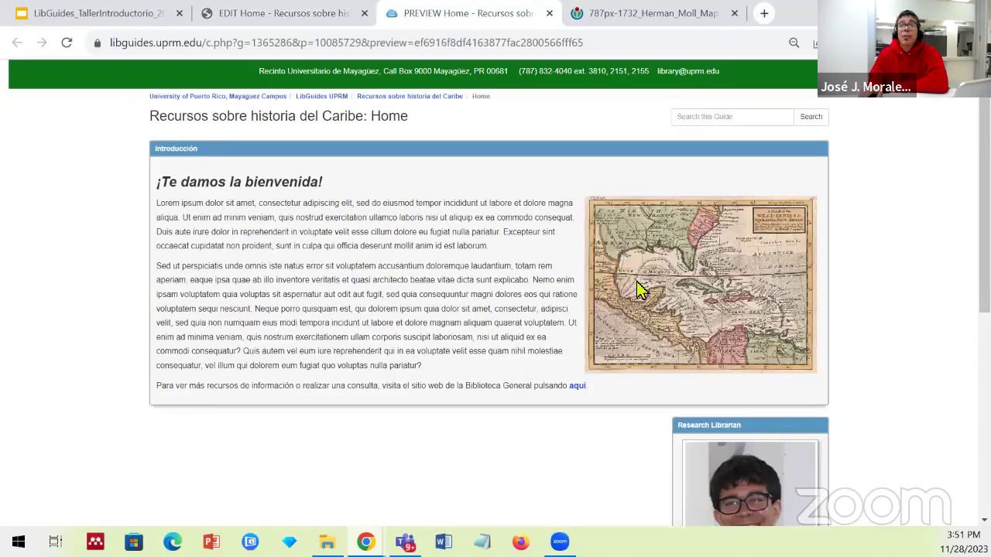
click(289, 13)
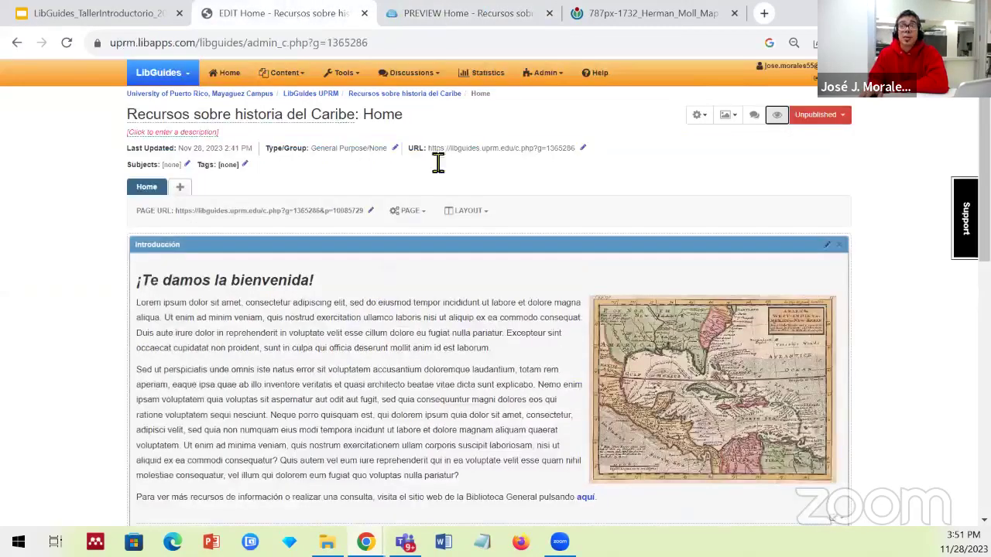
Set the width of the map image in the Introducción item to 430, and save and close the item.
scroll(806, 496, down, 1)
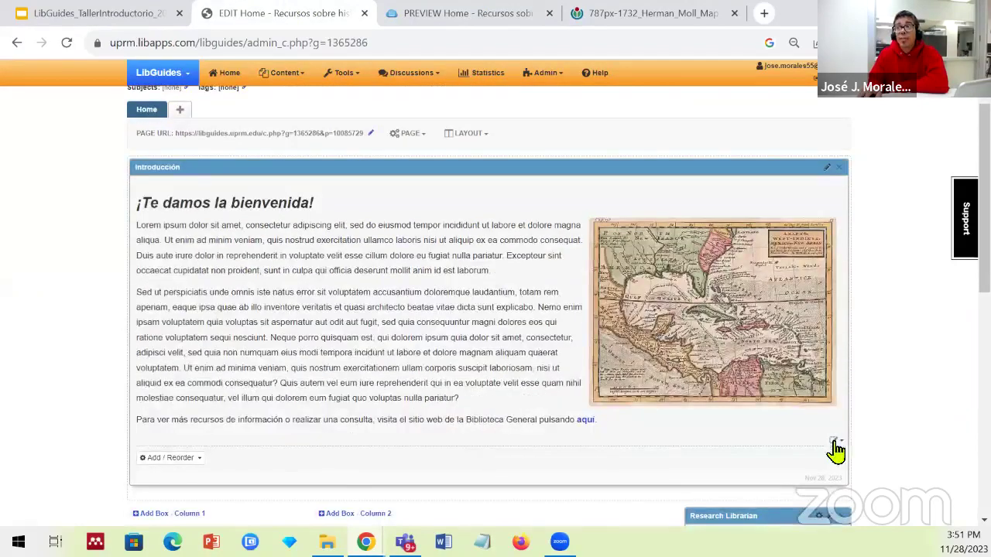
click(836, 440)
click(857, 457)
click(536, 317)
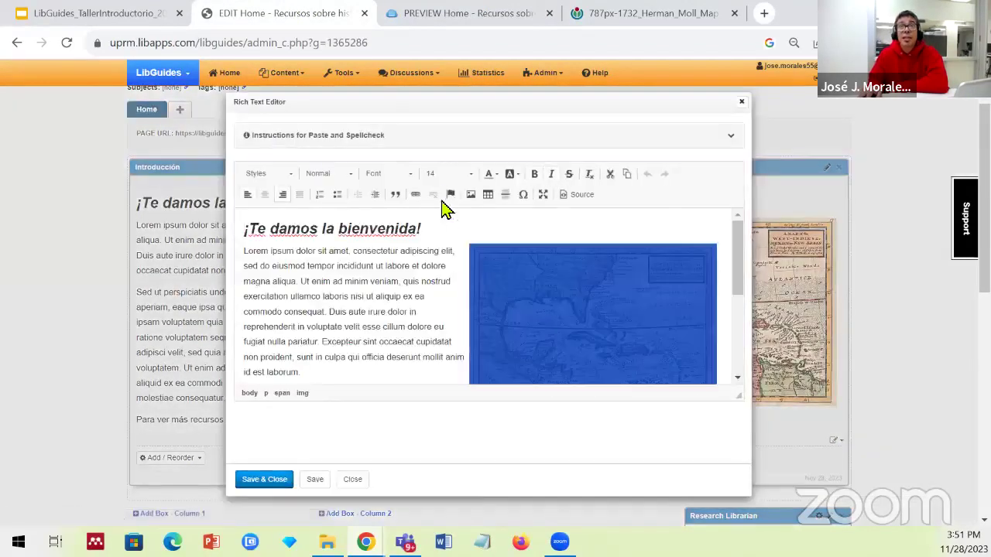
click(470, 194)
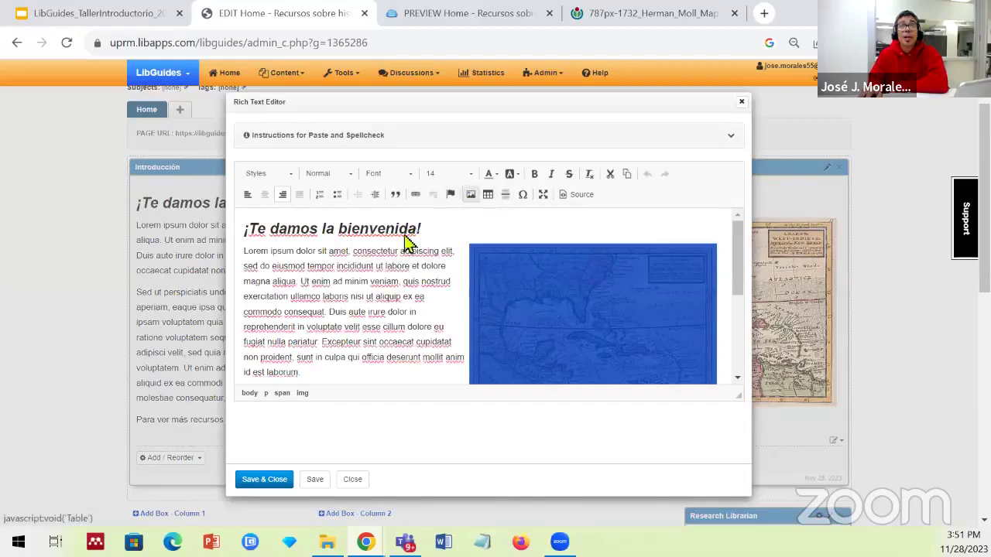
click(367, 271)
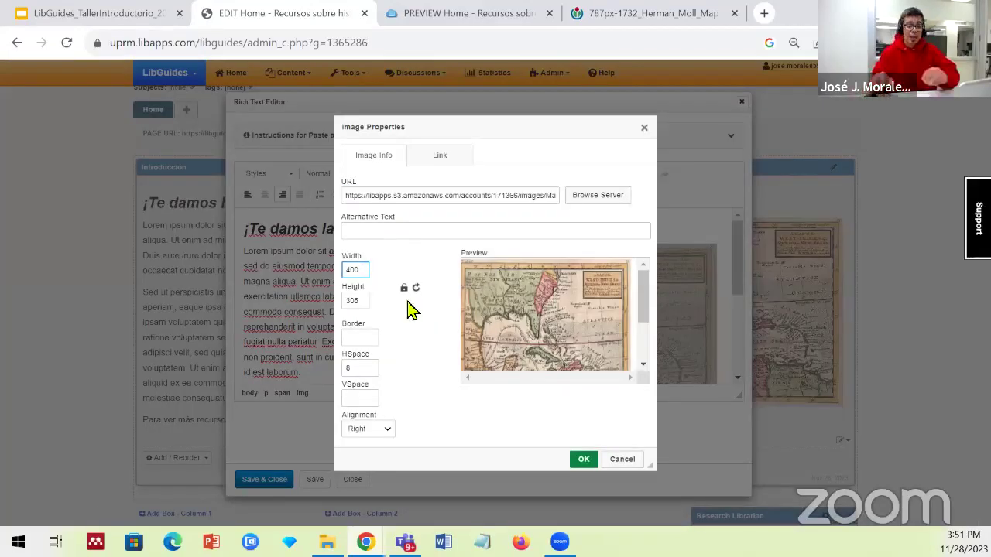
key(BackSpace)
key(BackSpace)
text(30)
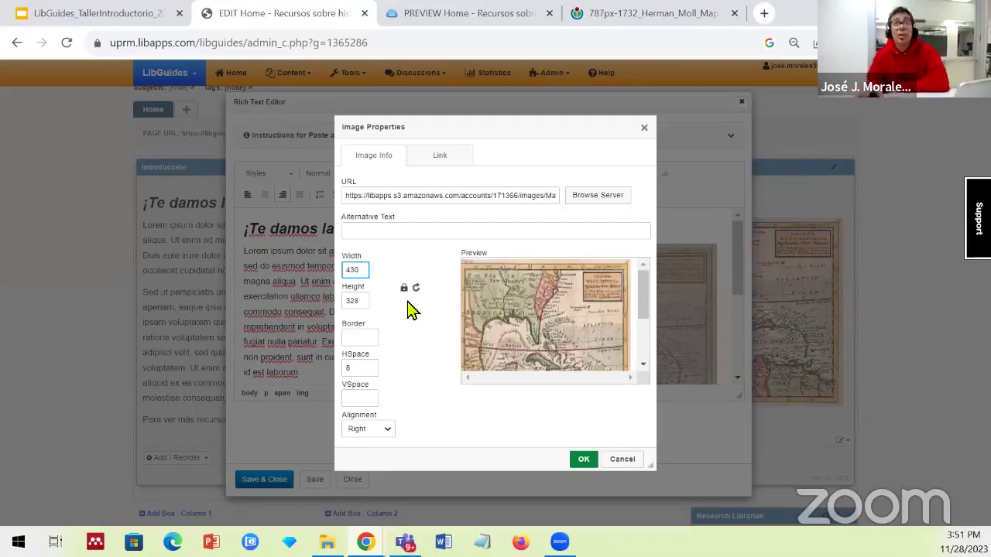
click(585, 460)
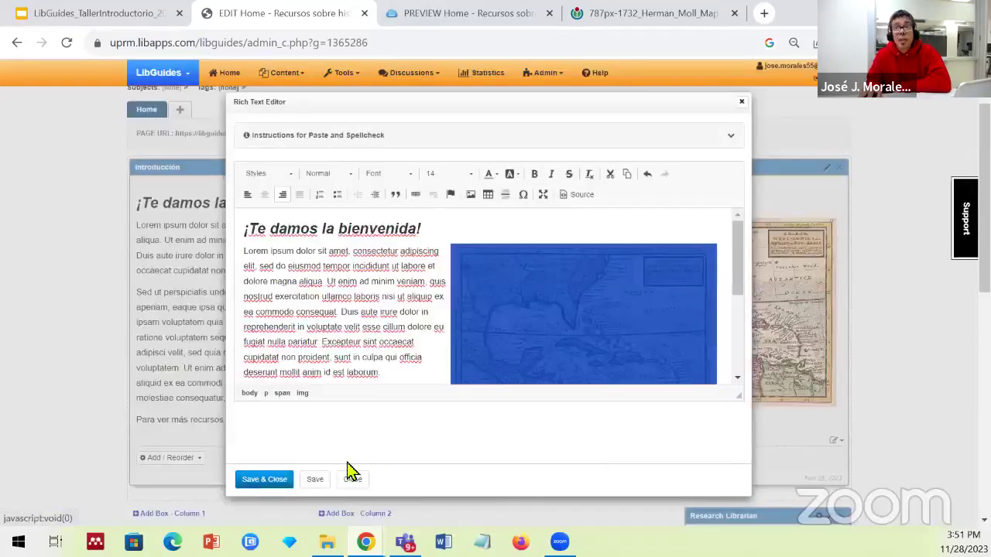
click(273, 482)
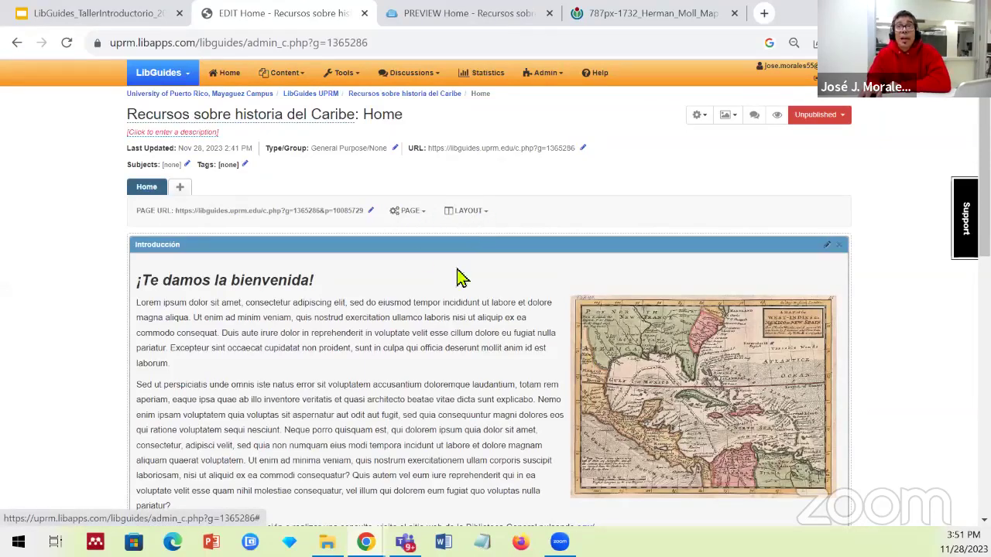
Change the page layout to two columns with the 75 / 25 split and dismiss the layout change notification.
scroll(532, 341, down, 3)
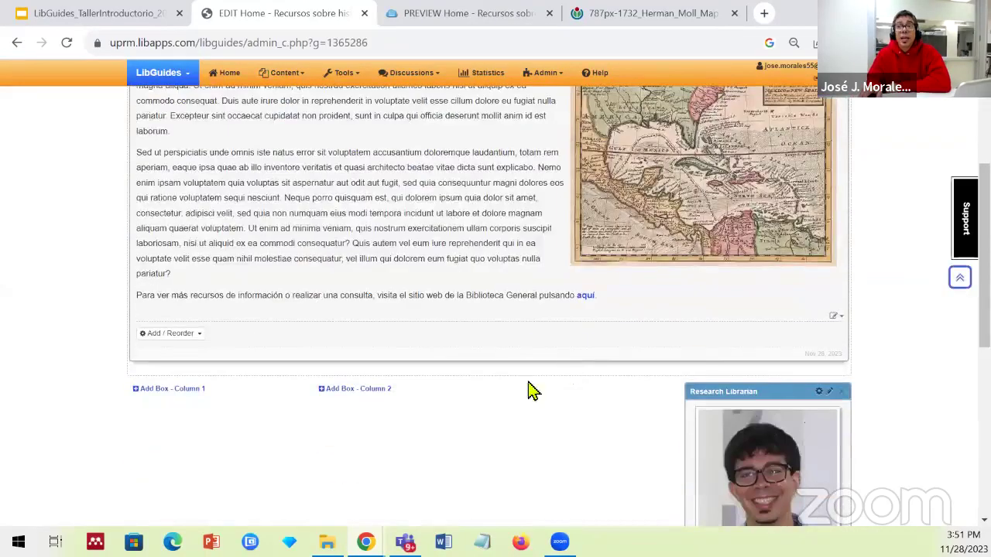
scroll(584, 372, up, 3)
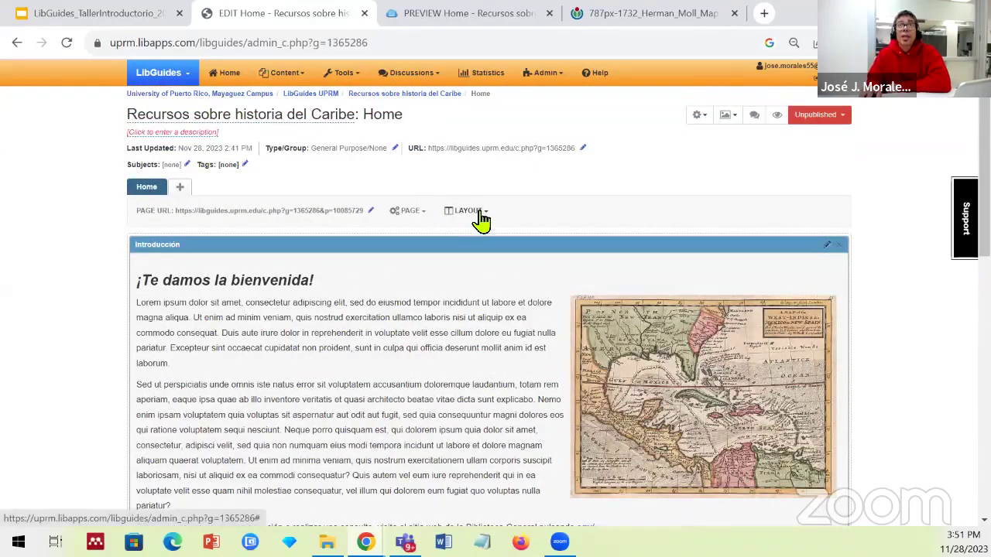
click(480, 220)
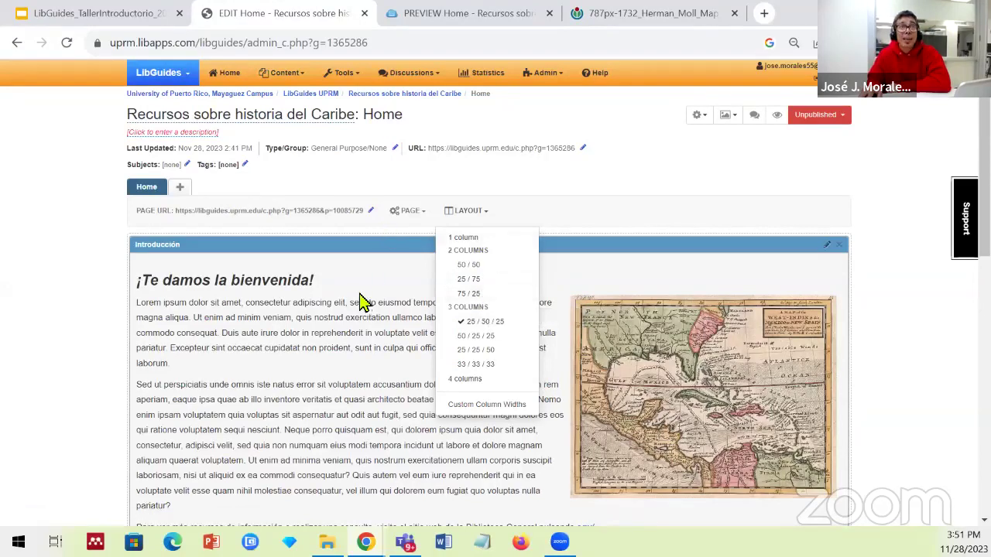
click(479, 297)
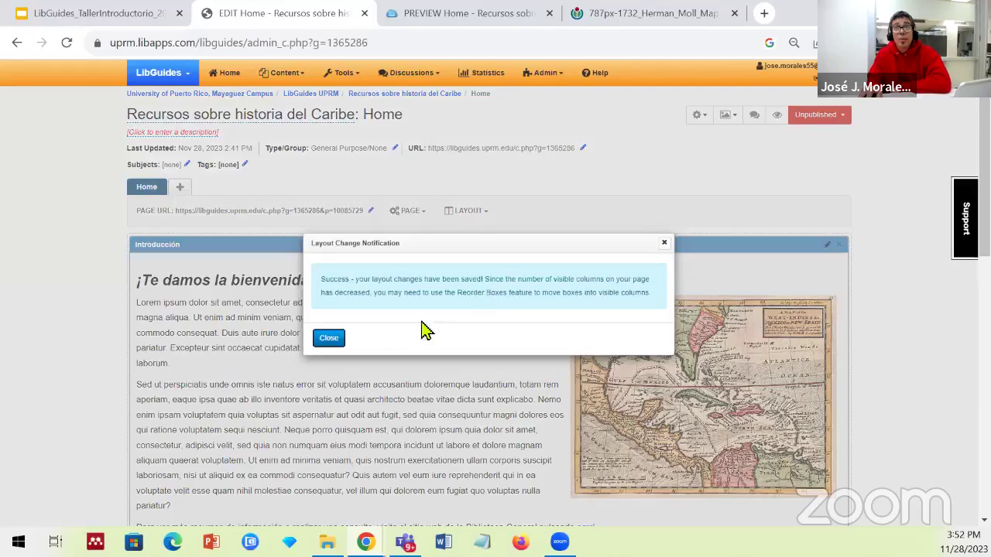
click(328, 337)
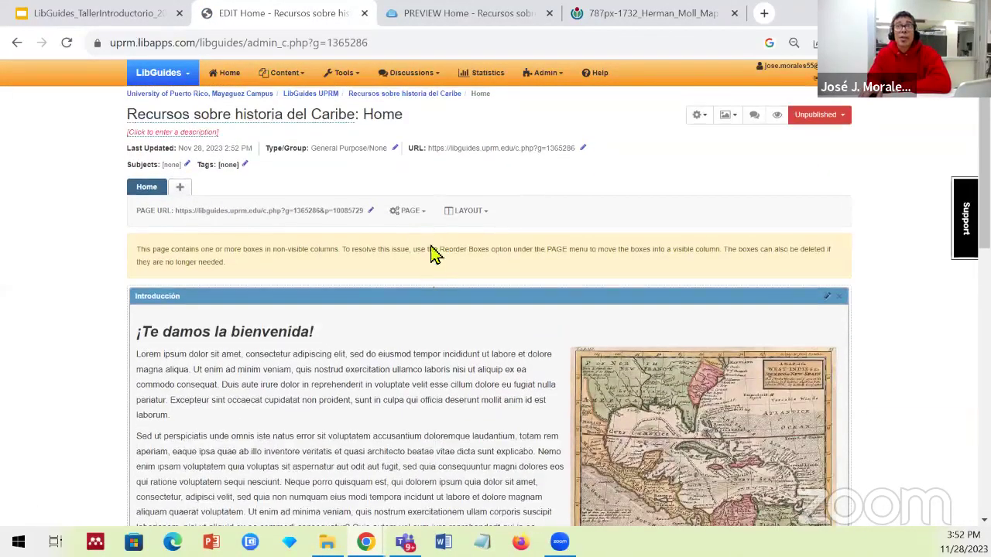
Reorder the page's boxes, moving the librarian profile box to Column 2 and Introducción to Column 1, and save.
click(410, 212)
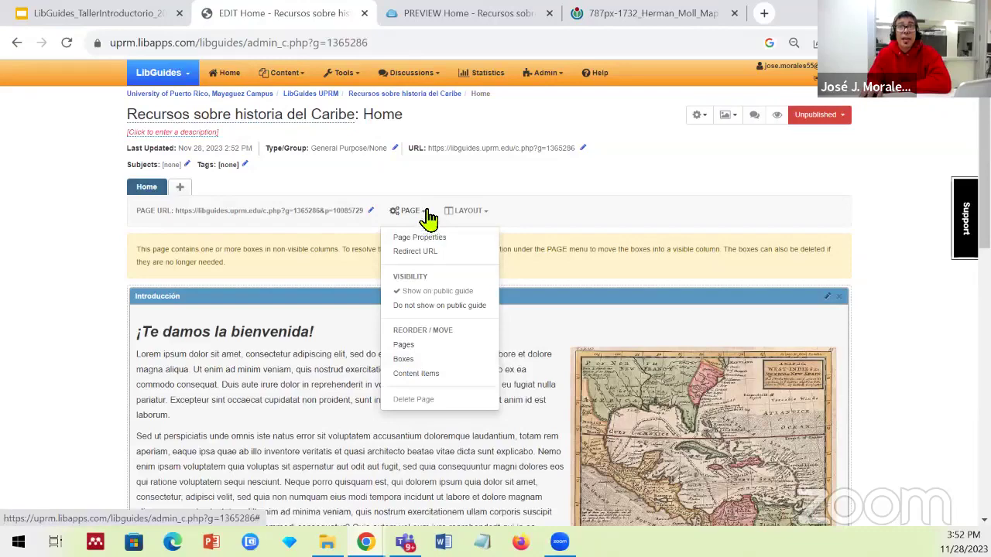
click(404, 360)
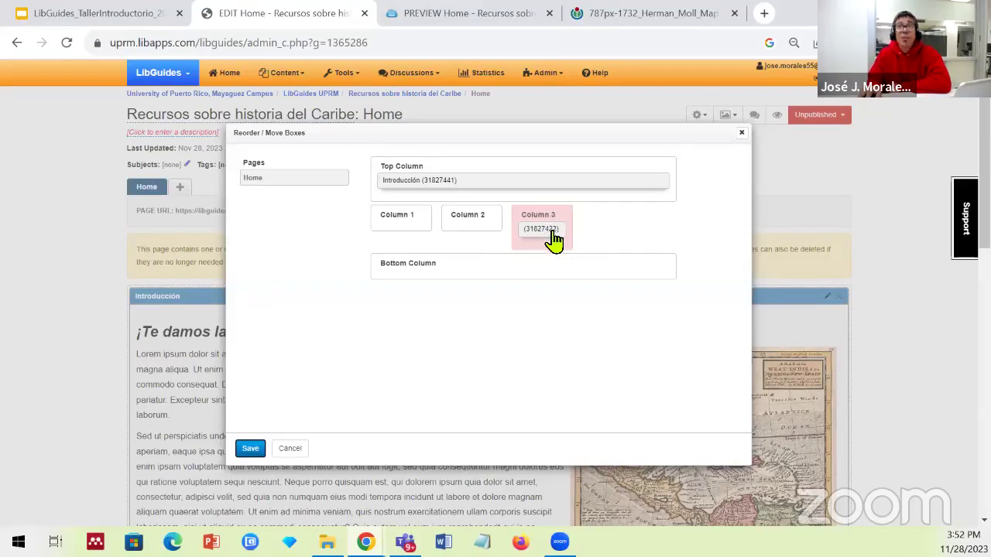
drag(554, 240, 468, 232)
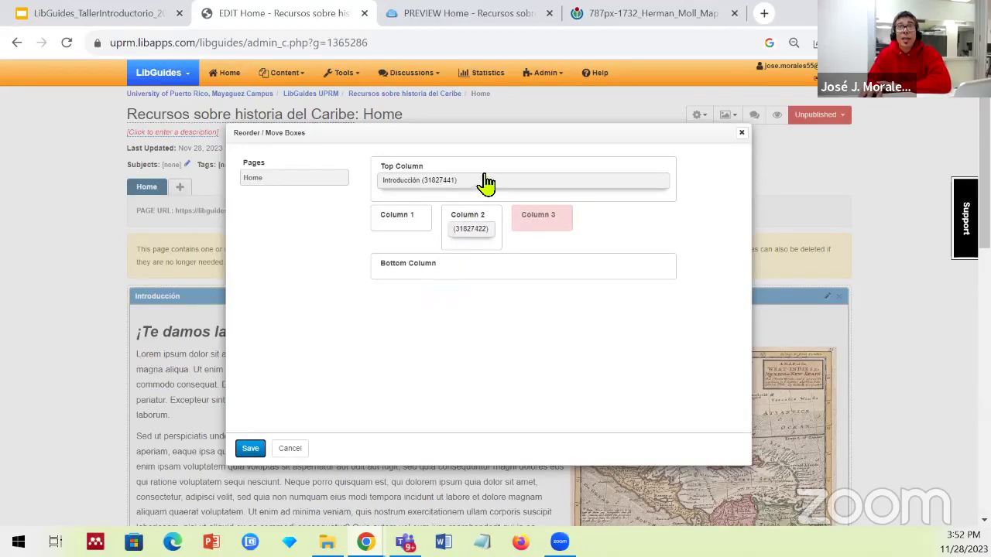
drag(485, 183, 386, 217)
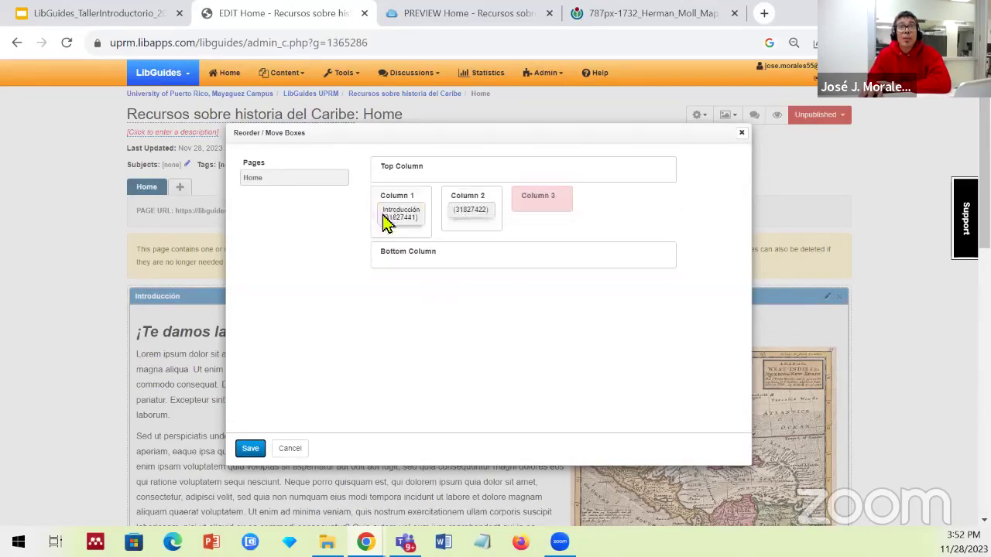
click(249, 449)
scroll(269, 444, down, 1)
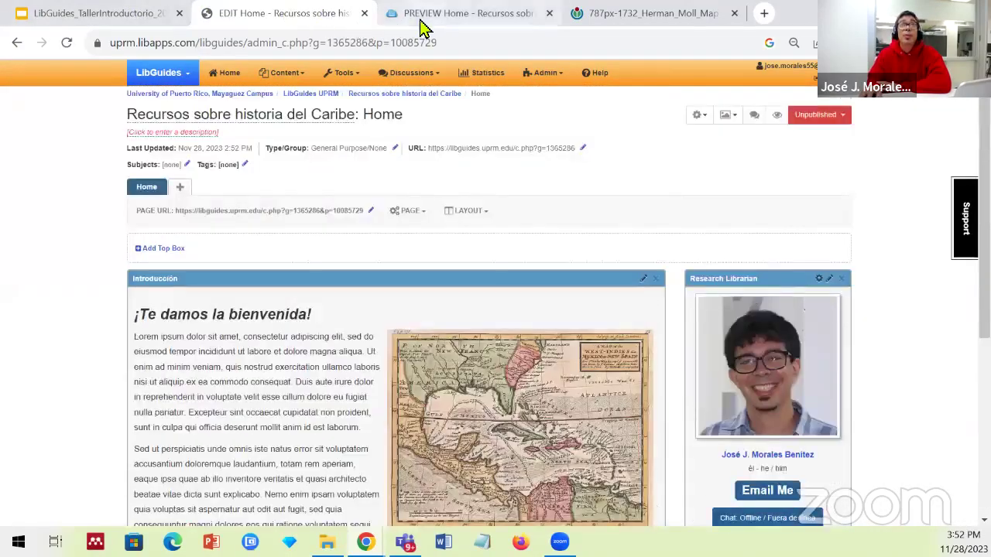
Reload the guide preview and examine the Home page in its two-column layout.
click(422, 24)
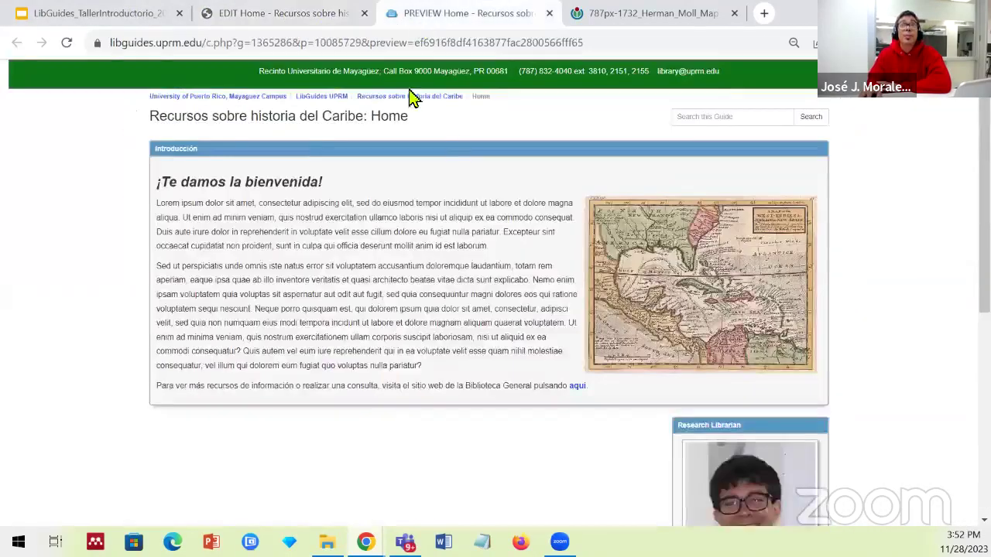
click(67, 43)
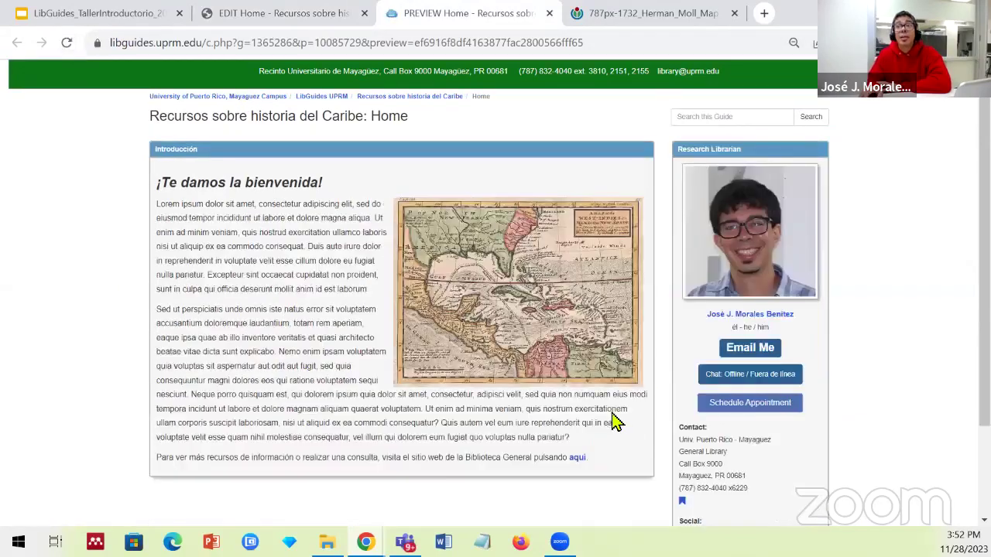
scroll(563, 416, down, 2)
scroll(564, 418, up, 1)
scroll(563, 418, up, 2)
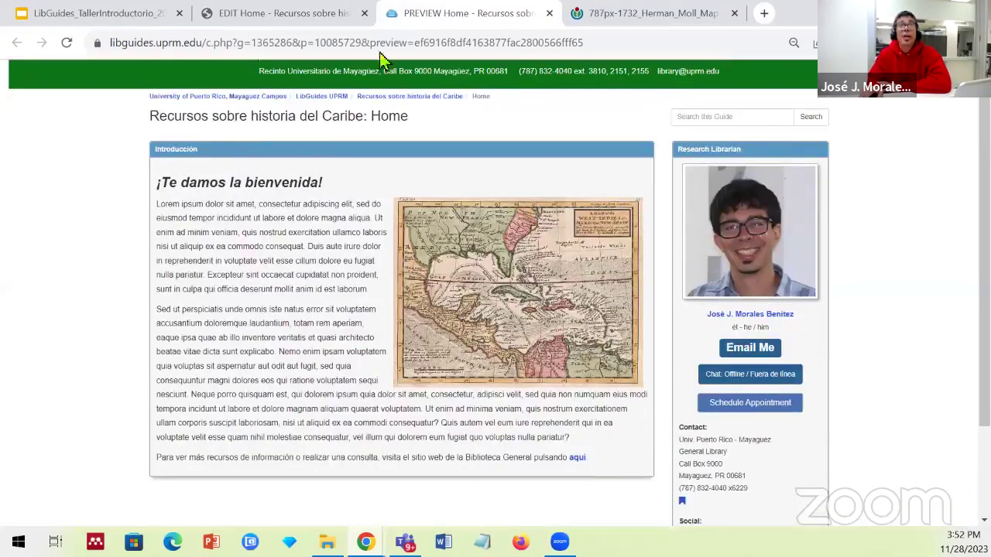
Return to the editing page and rename the Home page as Inicio in its page properties.
click(310, 14)
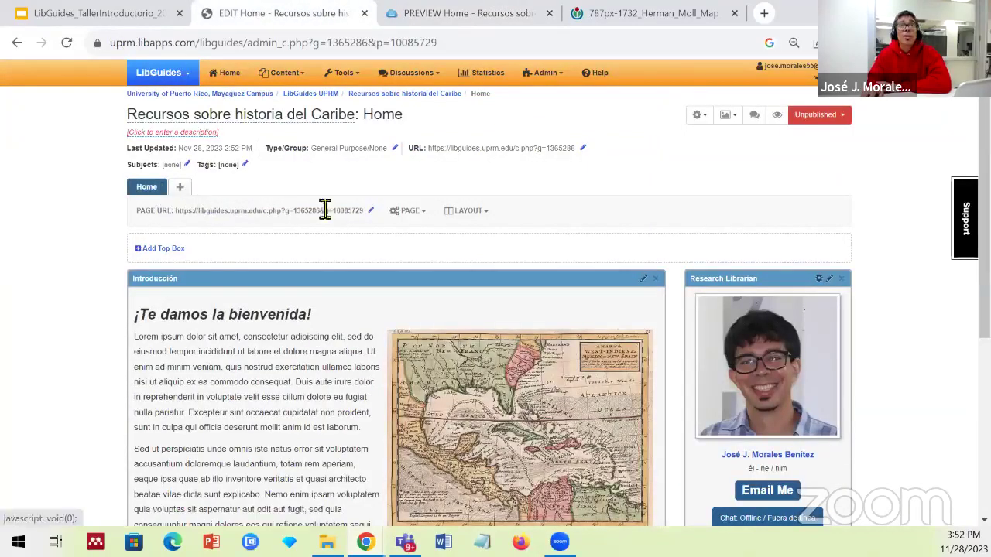
click(410, 211)
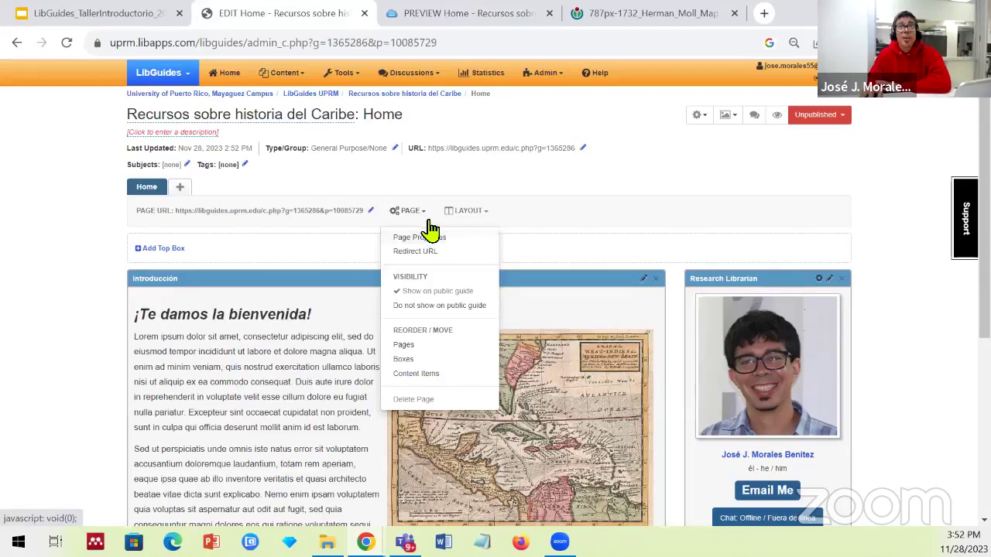
click(445, 241)
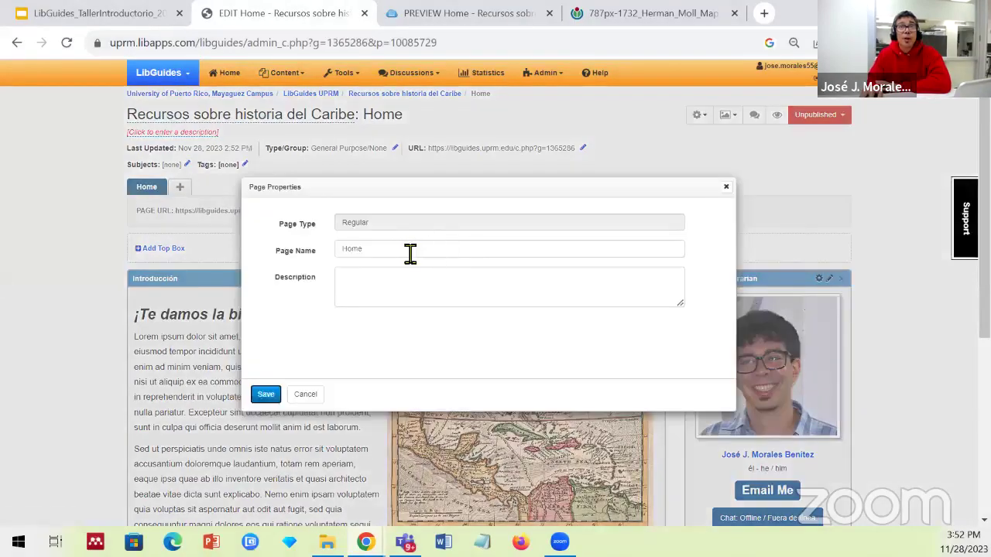
double_click(347, 250)
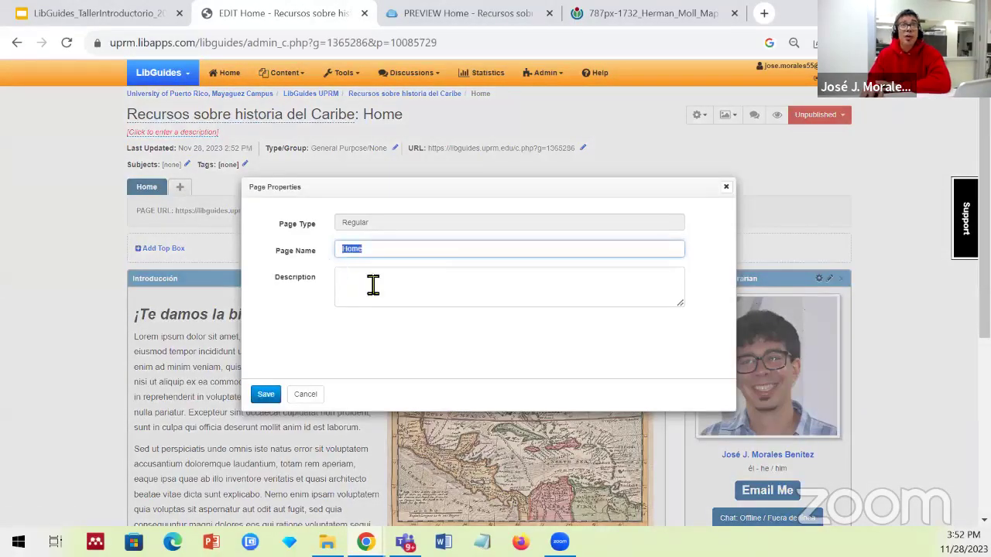
text(I)
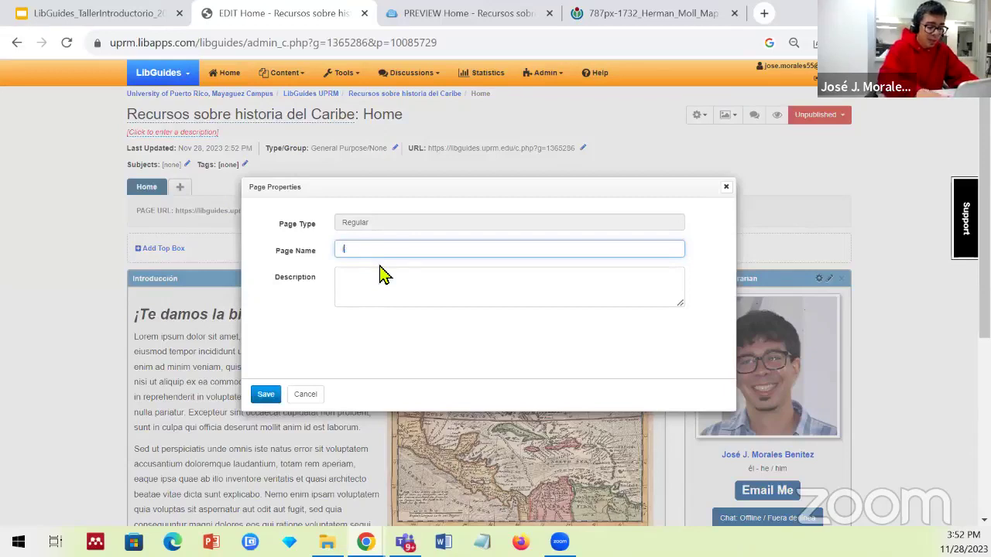
text(nicio)
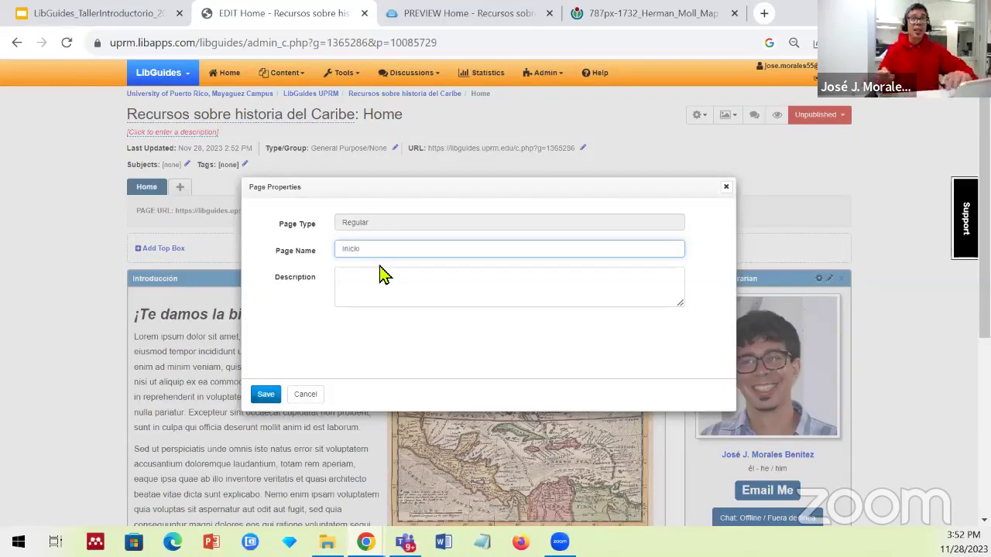
click(268, 396)
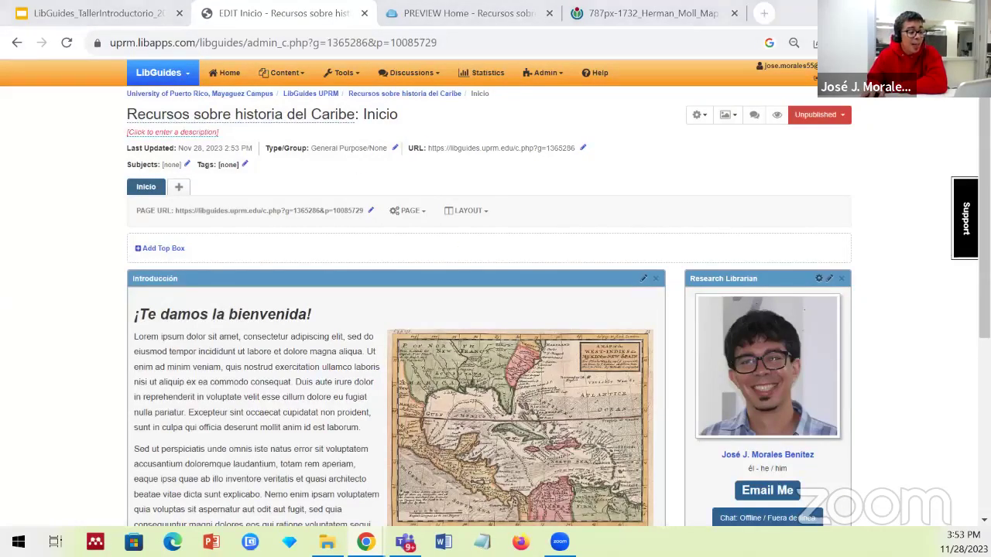
Add a regular top-level page named "Recursos de la biblioteca" to the guide.
click(180, 193)
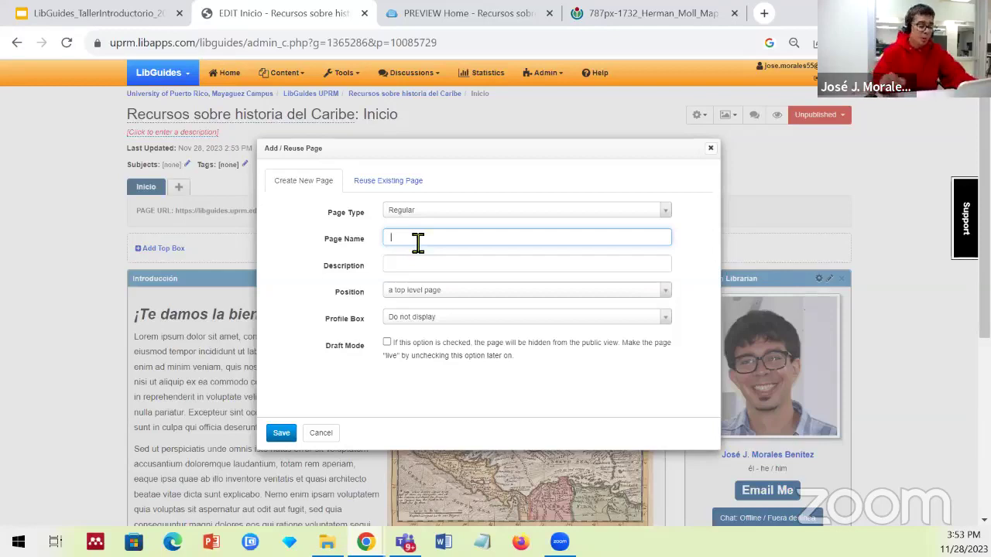
text(R)
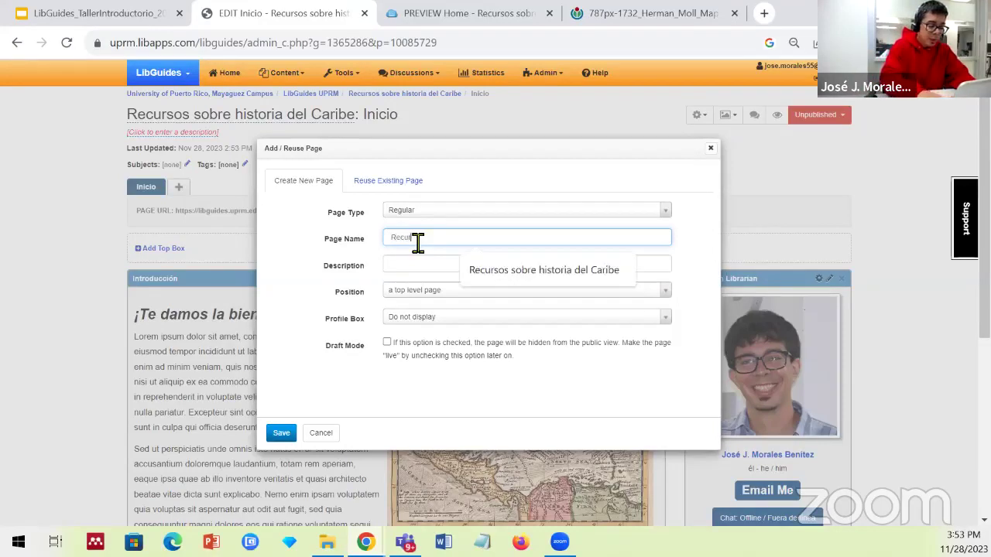
text(ecursos de la biblioteca)
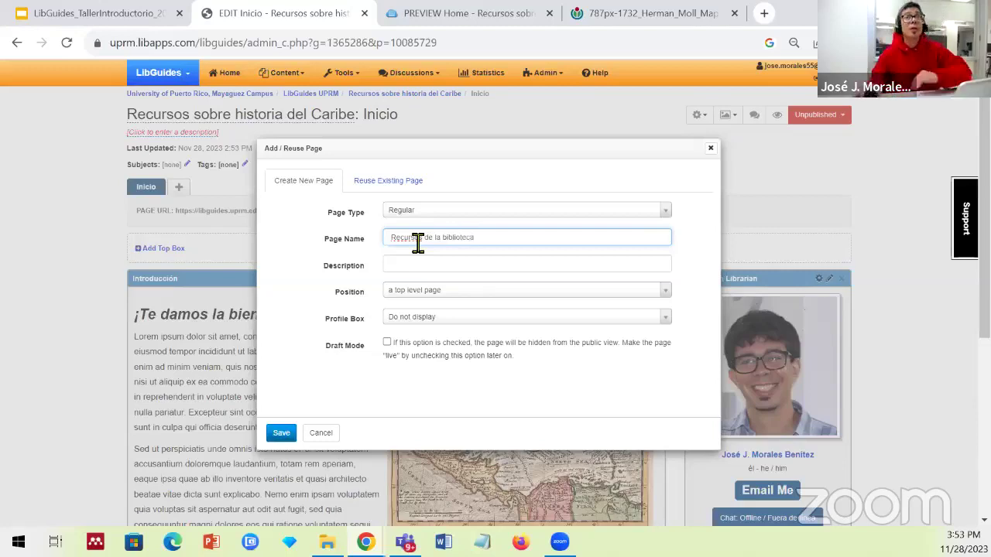
click(282, 434)
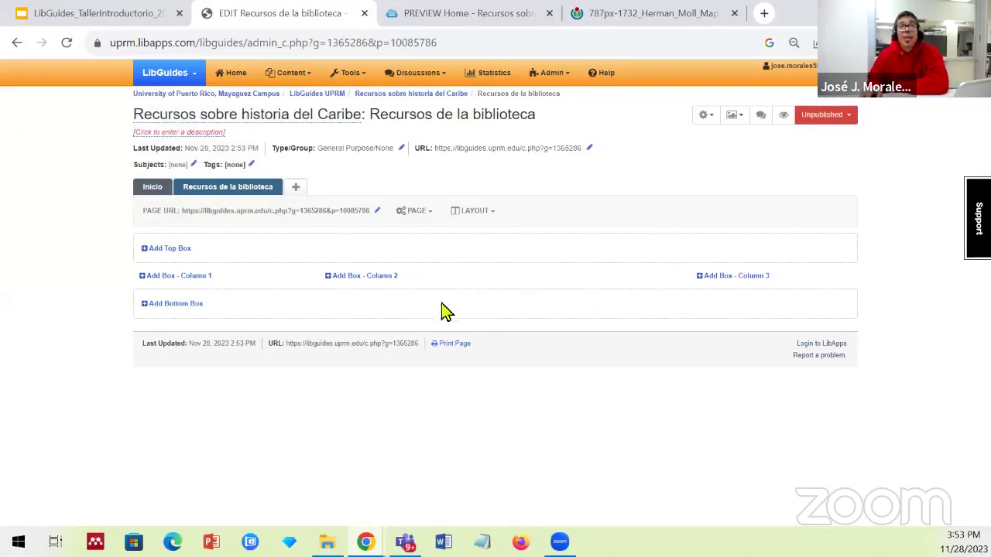
Create a standard box named "Libros" in Column 2 of the Recursos de la biblioteca page.
click(371, 277)
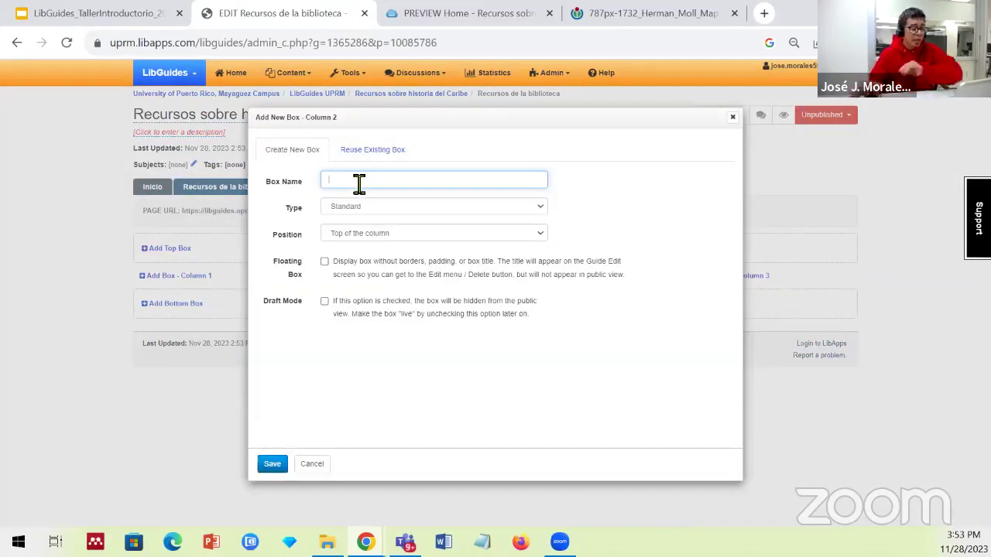
text(Libros)
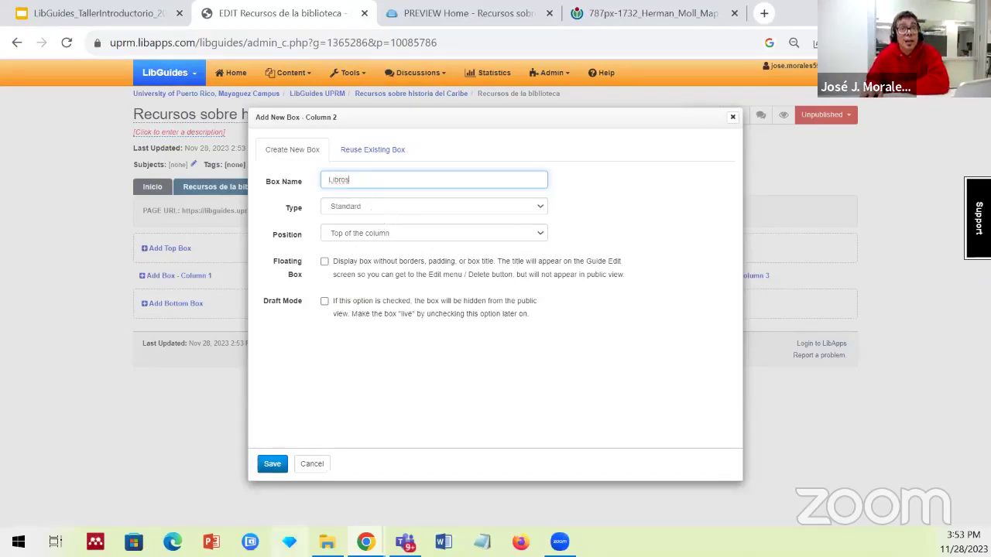
click(279, 465)
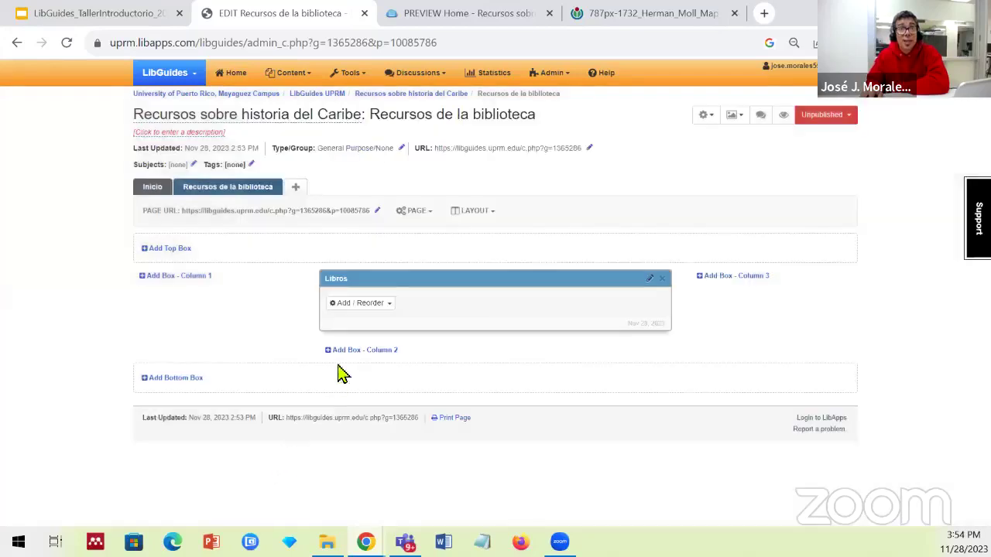
click(361, 307)
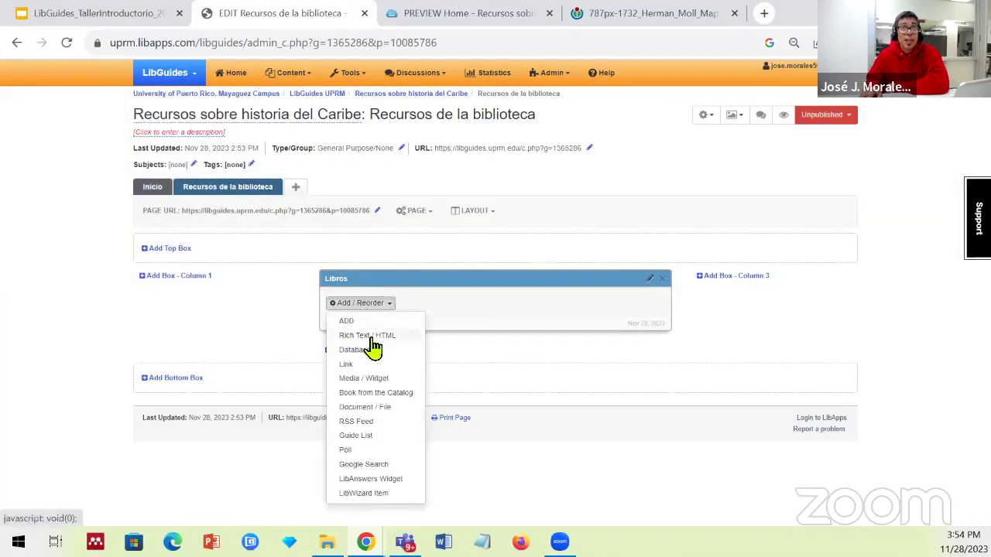
click(368, 395)
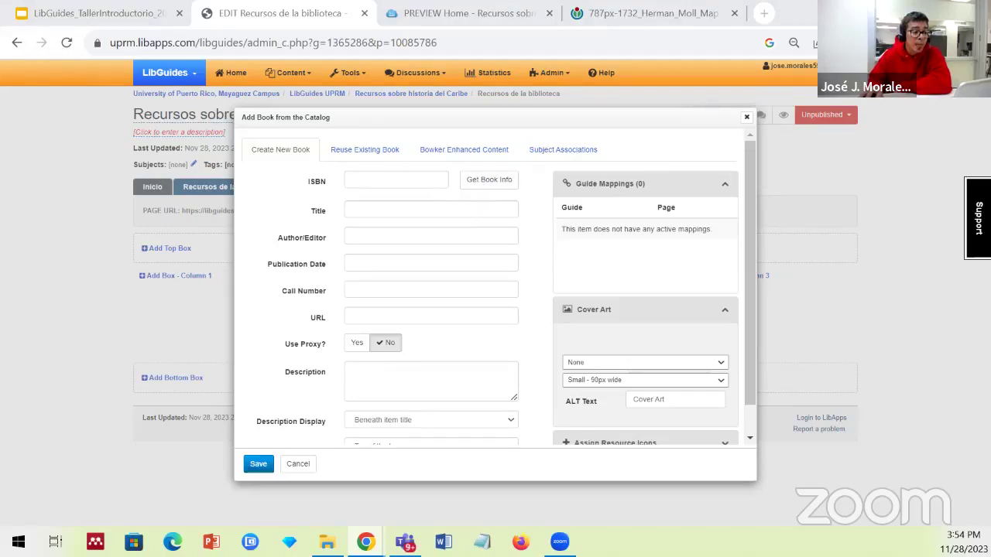
click(396, 182)
right_click(397, 184)
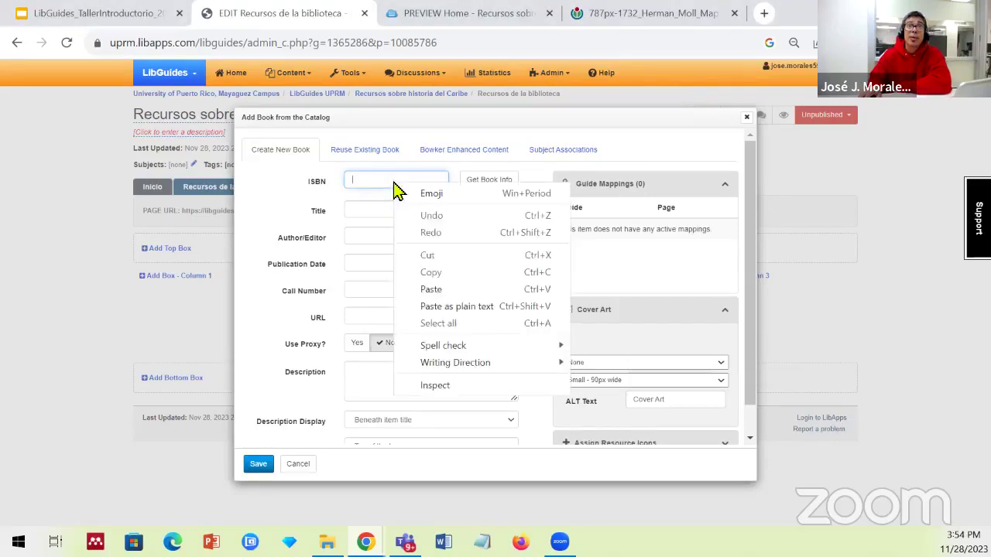
click(460, 293)
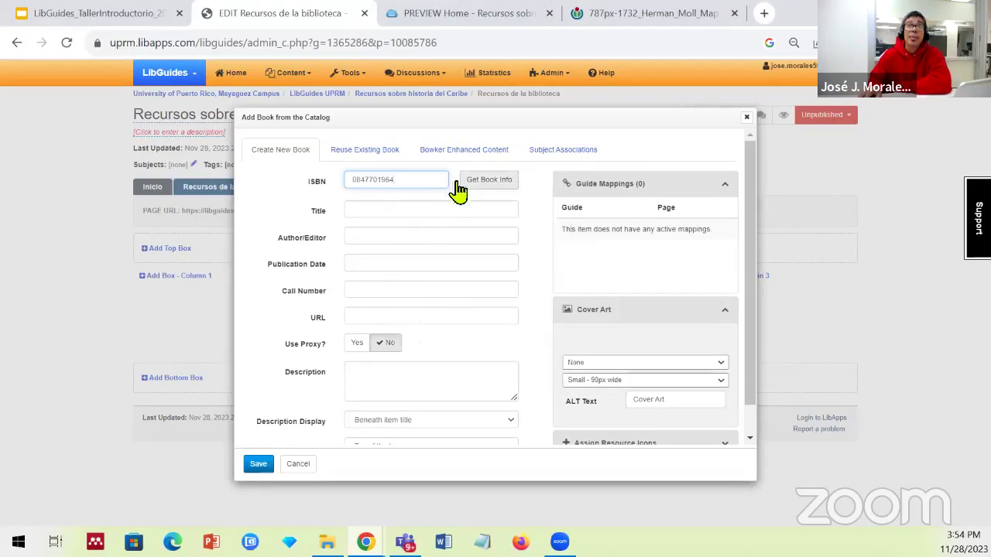
click(492, 193)
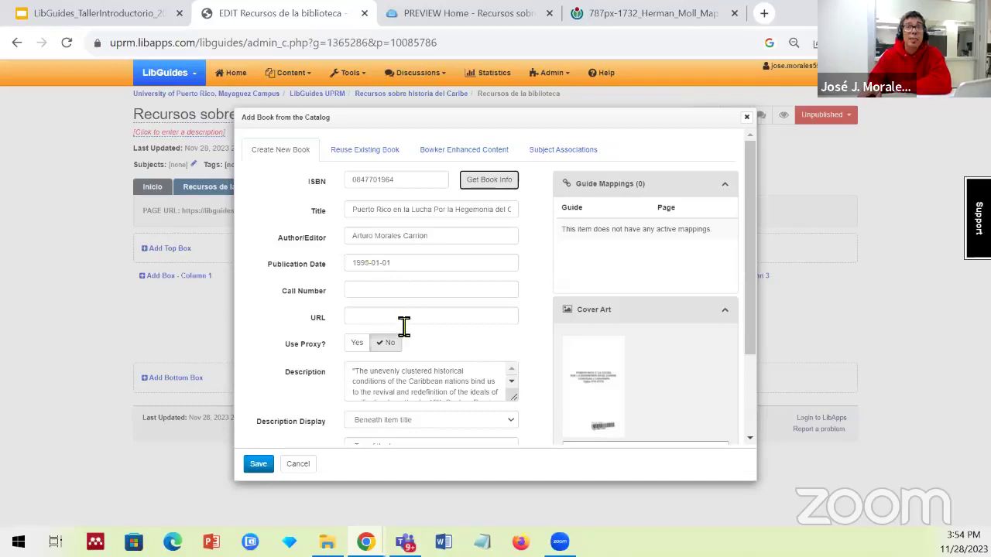
Shorten the book's publication date to 1995 and enter the call number F1973 .M6718 1995.
double_click(375, 264)
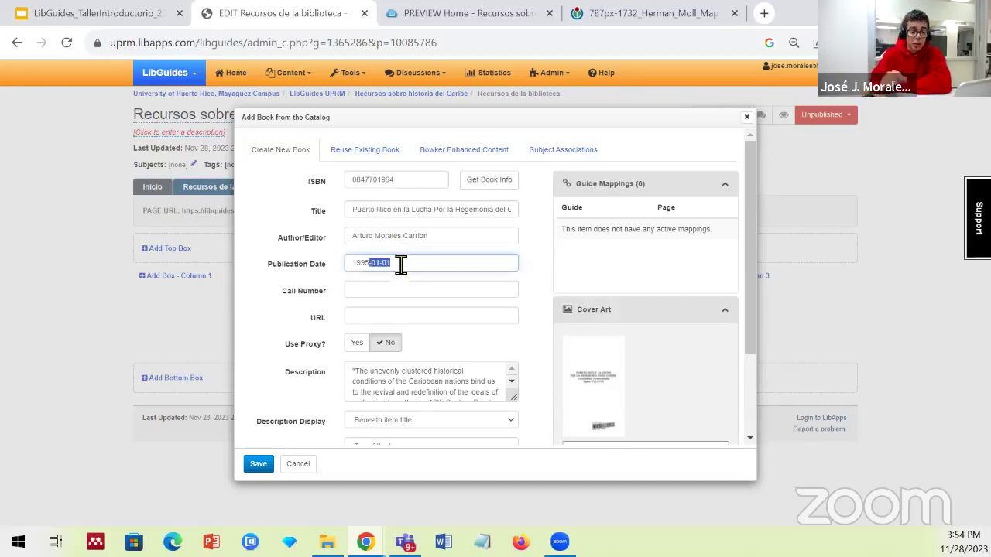
key(BackSpace)
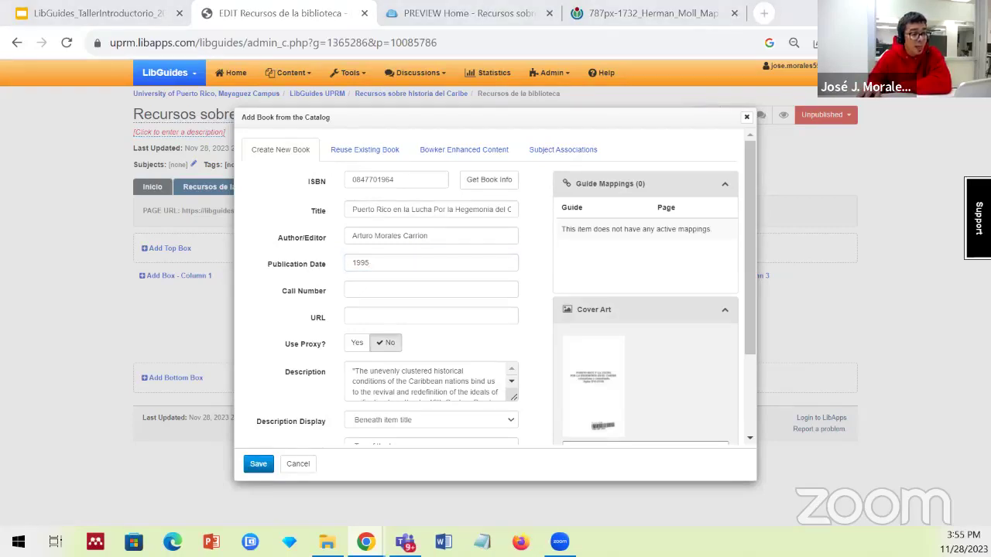
click(407, 289)
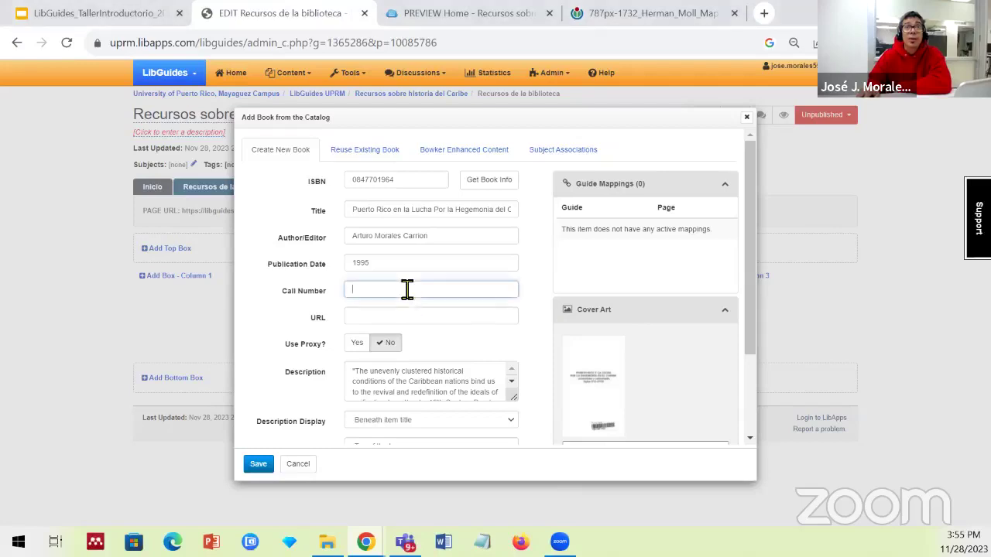
right_click(404, 288)
click(474, 394)
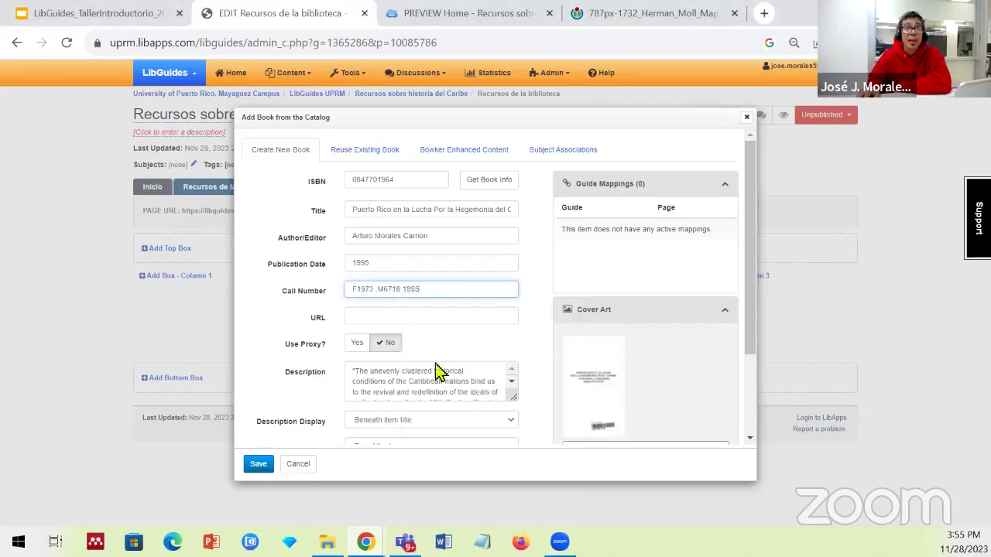
Replace the book's description with "Disponible en la Colección de Circulación".
click(397, 381)
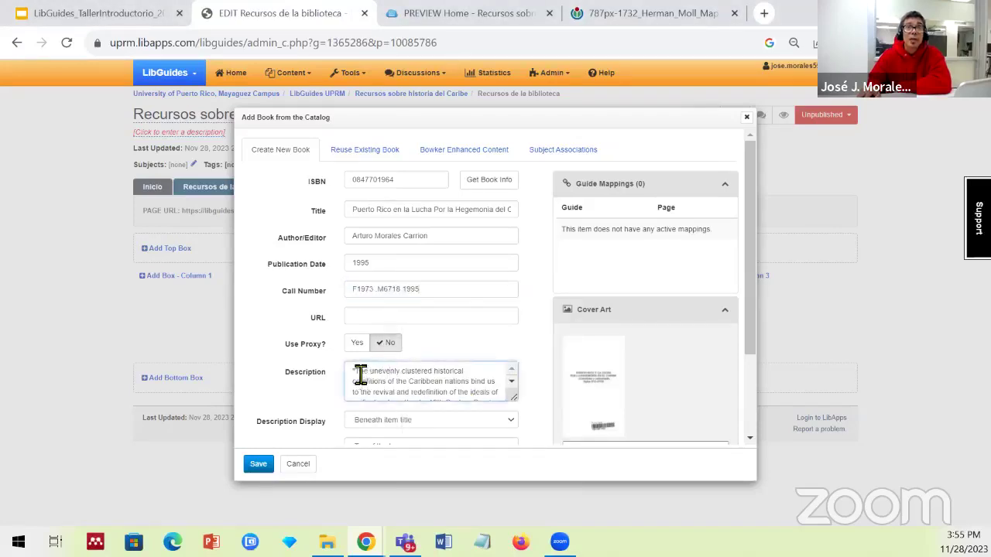
drag(354, 375, 503, 416)
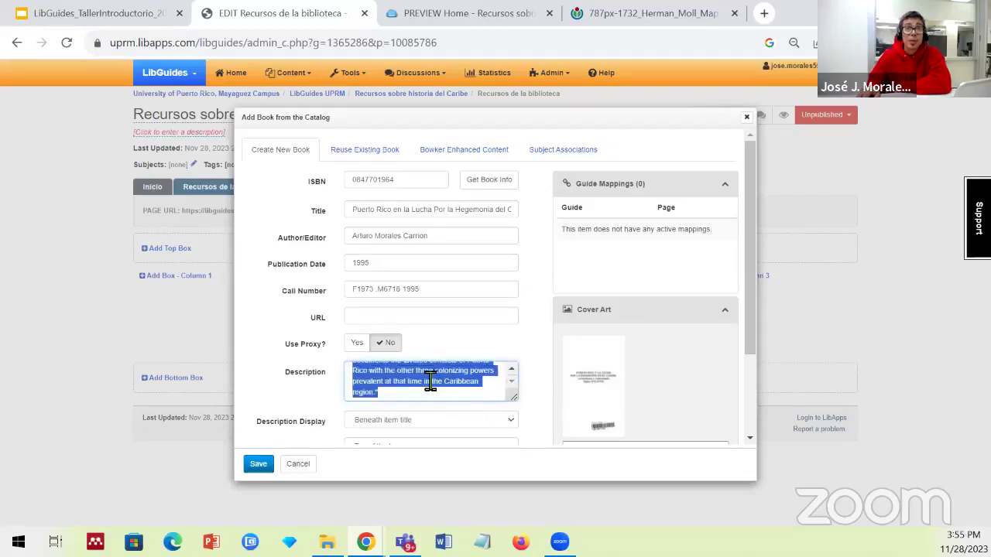
key(BackSpace)
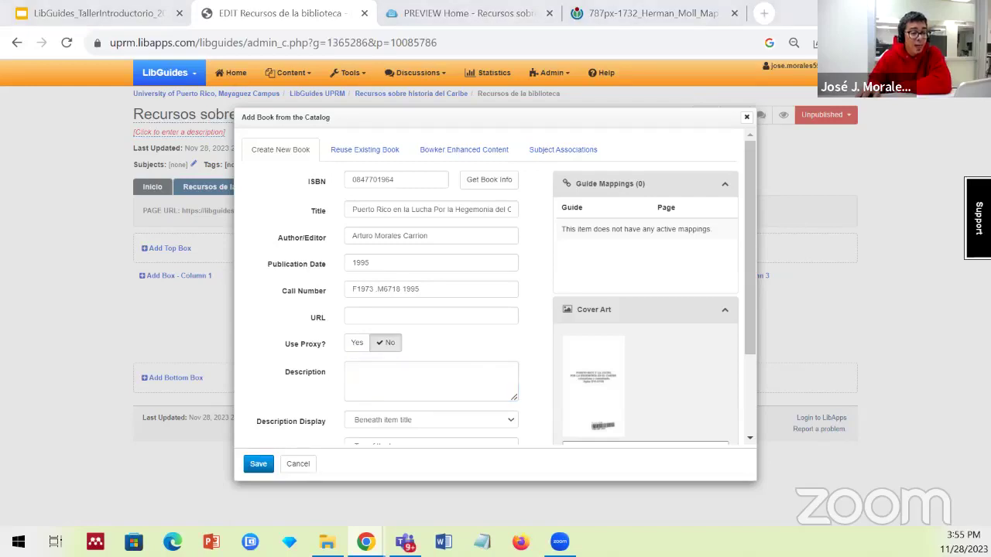
click(414, 380)
right_click(414, 380)
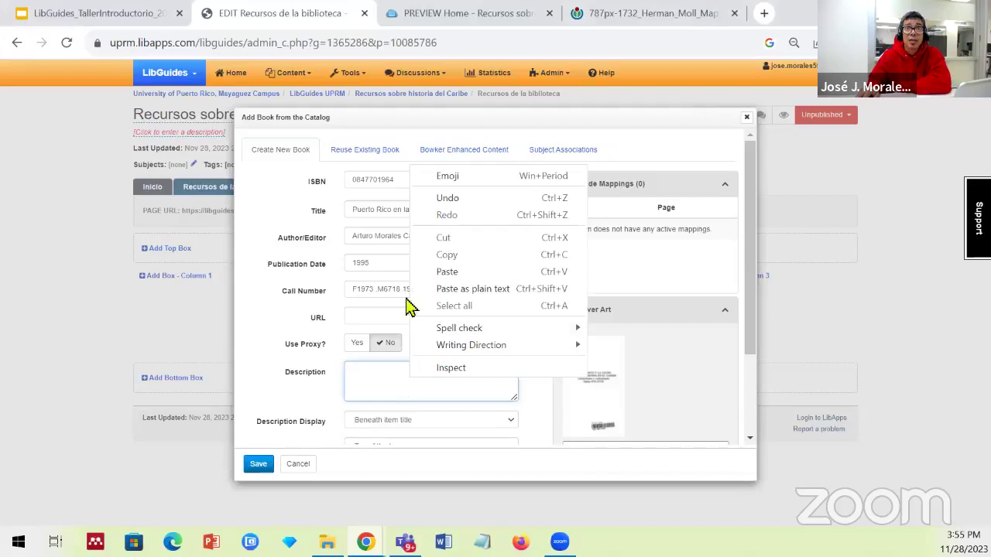
click(447, 272)
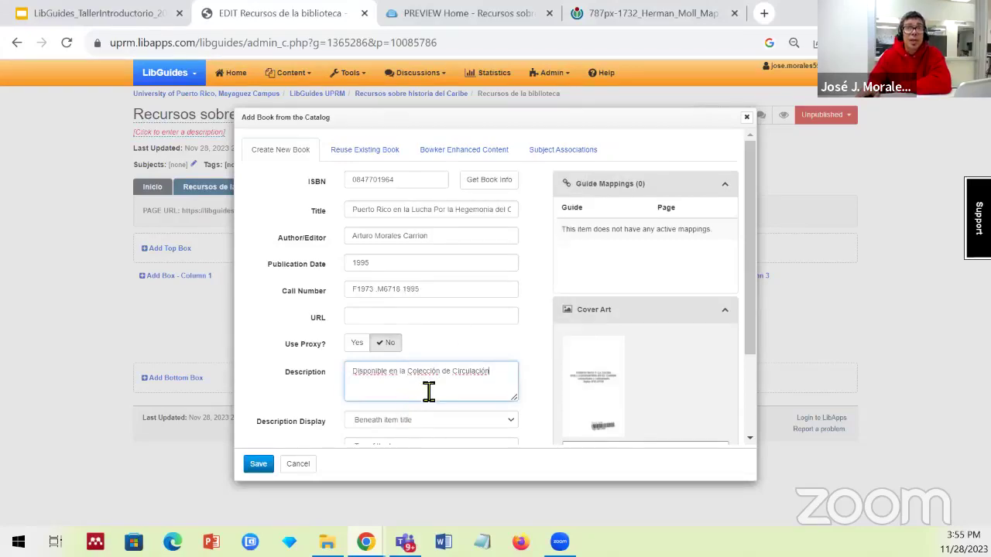
Choose to display the description beneath the item title and save the book to the Libros box.
scroll(428, 391, down, 1)
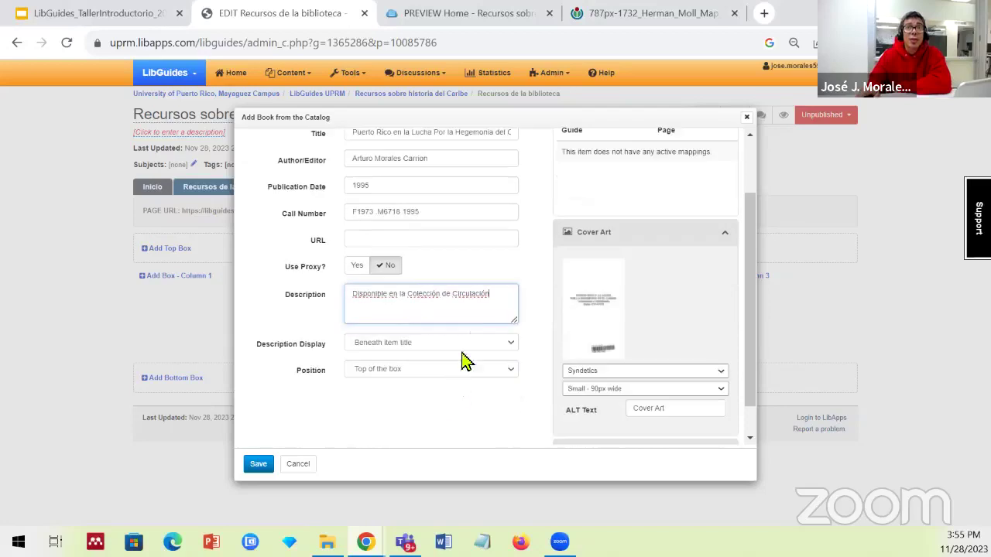
click(503, 346)
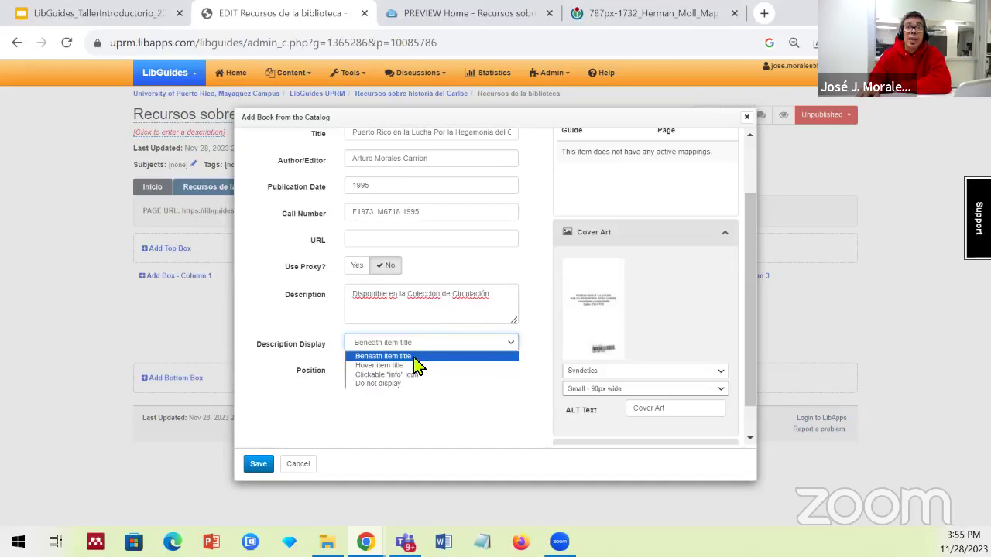
click(402, 357)
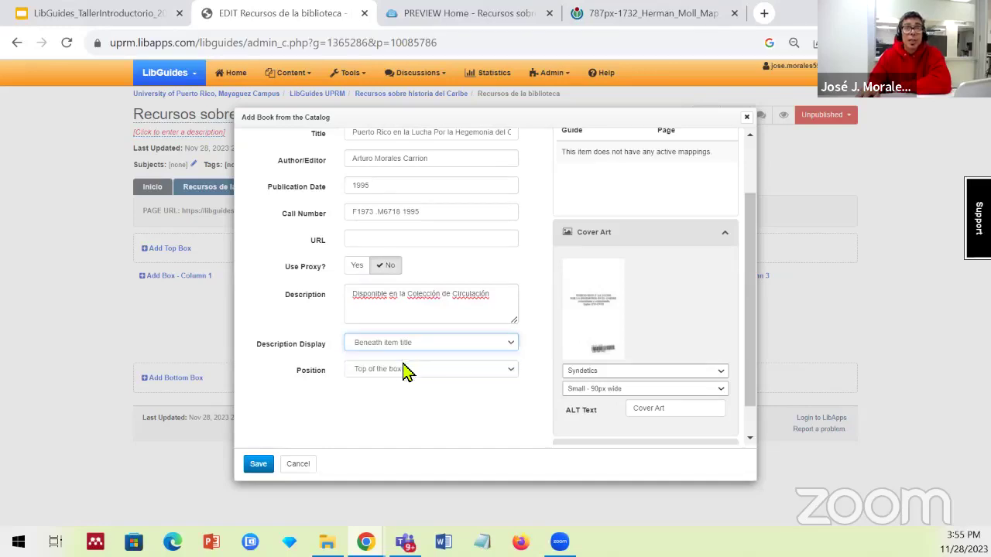
click(261, 464)
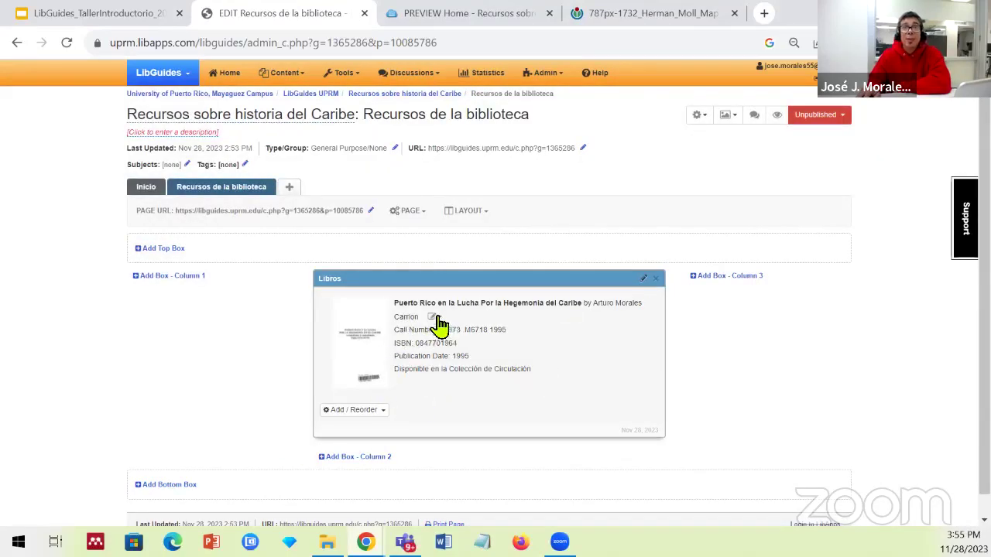
Reopen the book in the Libros box for editing and set its cover art source to Other.
click(435, 318)
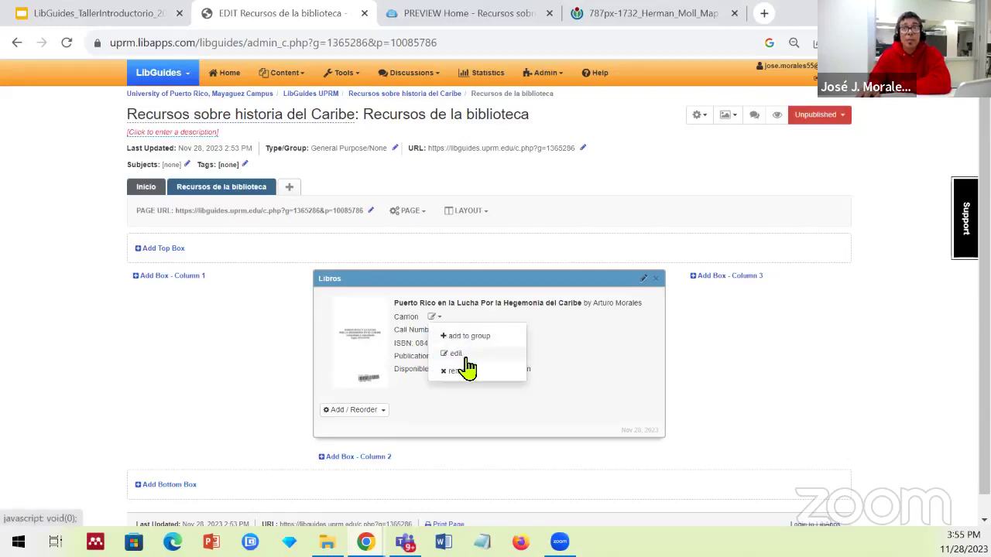
click(457, 354)
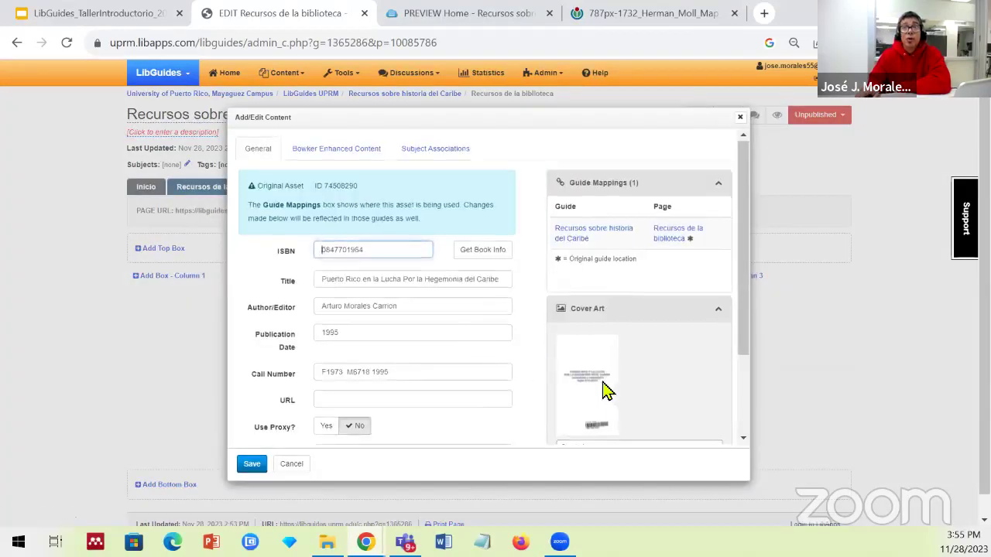
scroll(600, 333, down, 1)
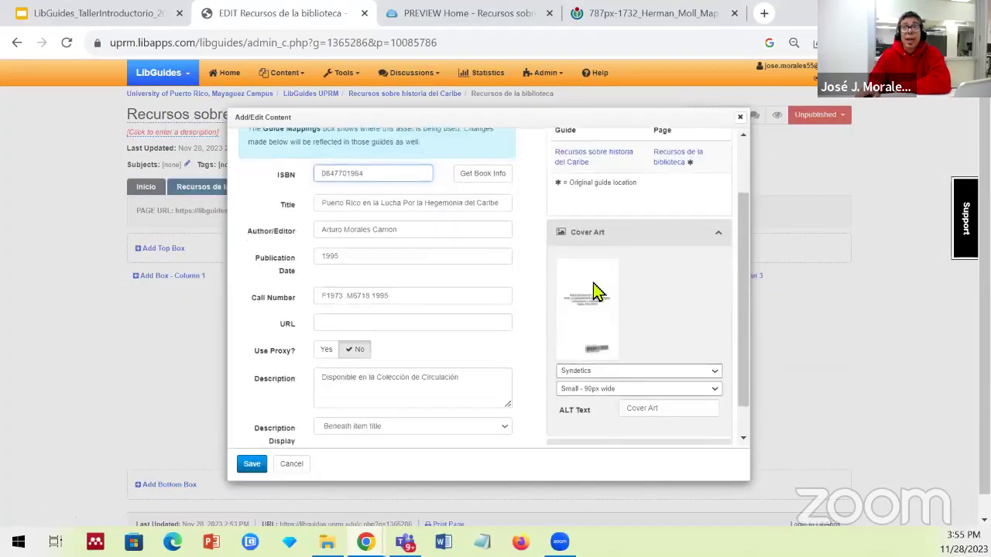
click(710, 374)
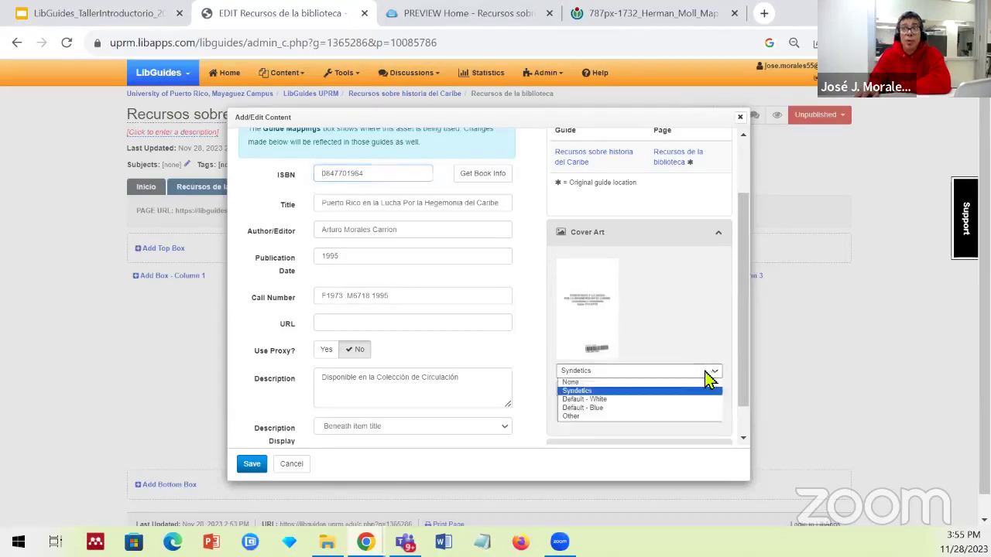
click(654, 417)
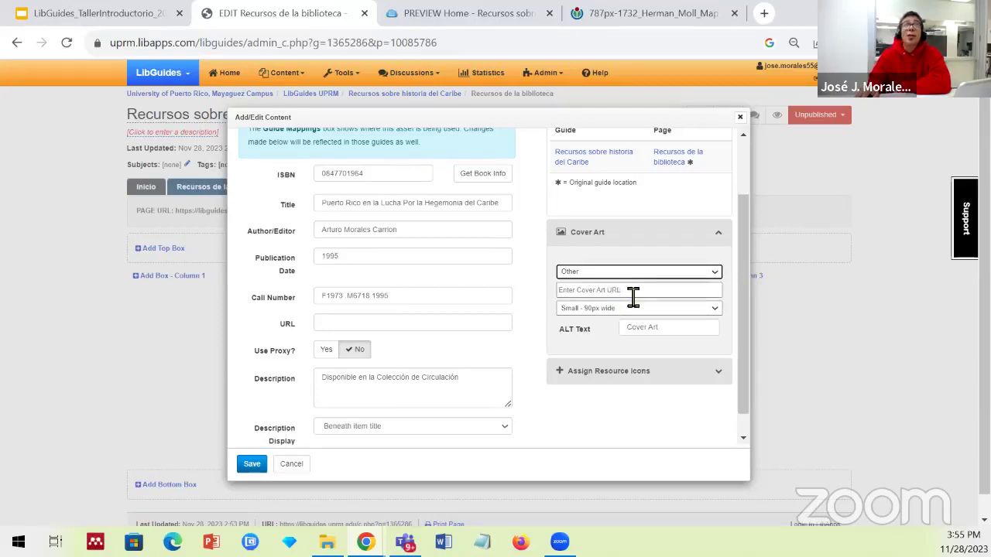
Open the guide editor in a second browser tab beside the original and go to the Image Manager there.
right_click(289, 76)
click(320, 83)
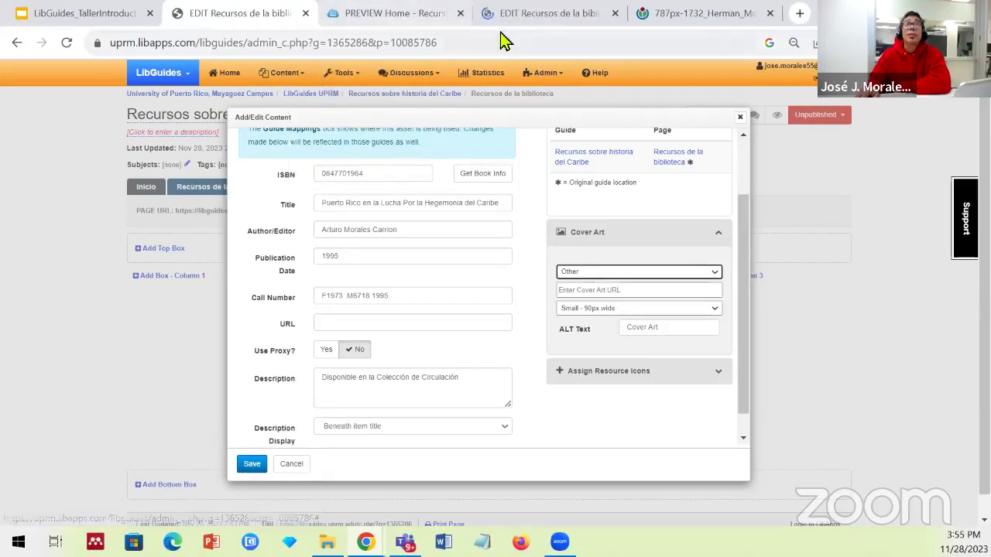
drag(542, 23, 405, 22)
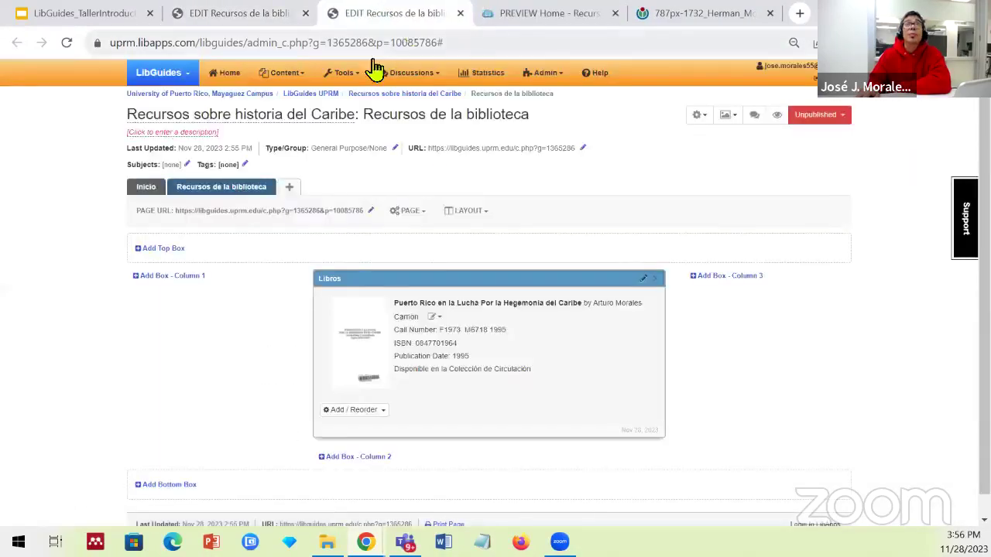
click(292, 78)
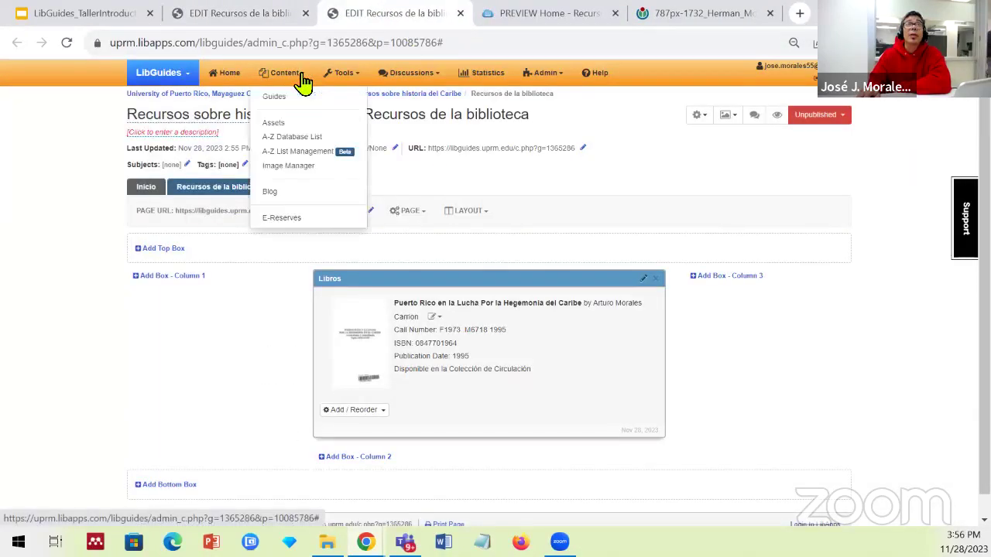
click(290, 167)
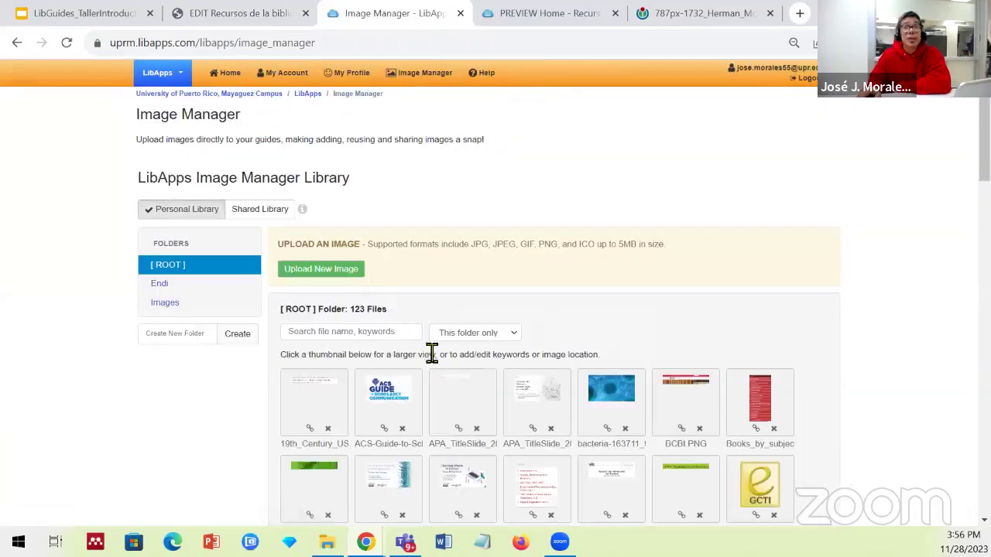
Copy the URL of the image Libro2_PR-Lucha-Hegemonia.jpg from the personal image library.
scroll(533, 452, down, 5)
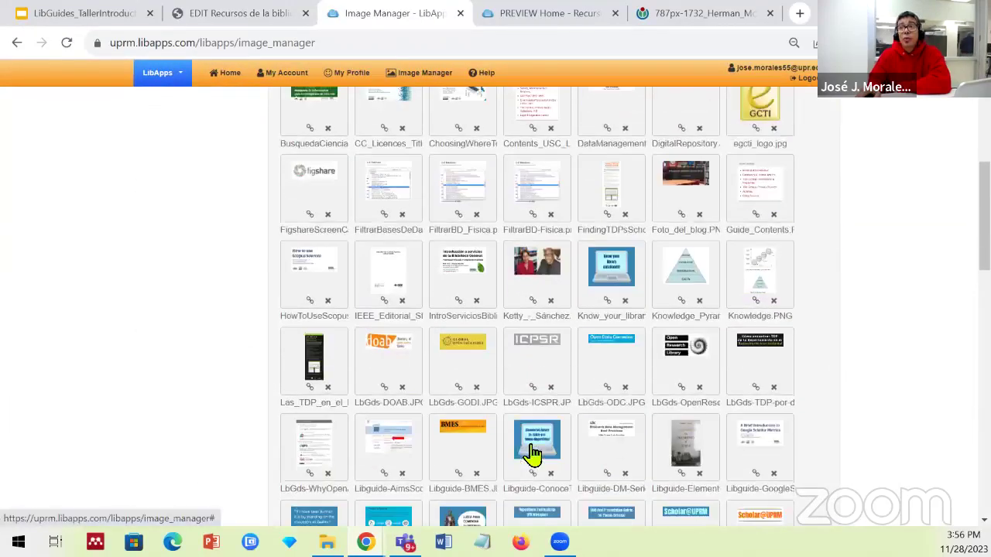
scroll(533, 452, down, 3)
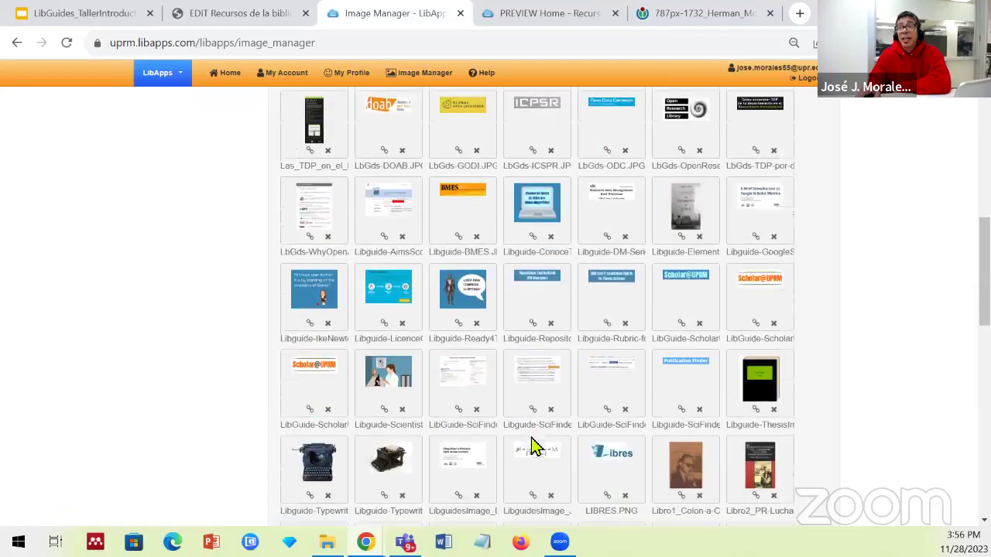
scroll(562, 392, down, 2)
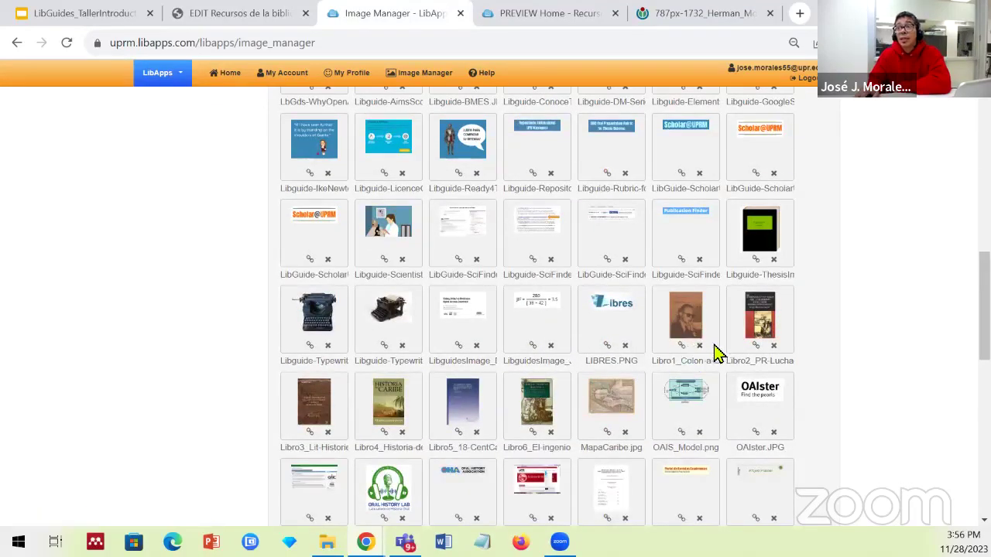
click(759, 346)
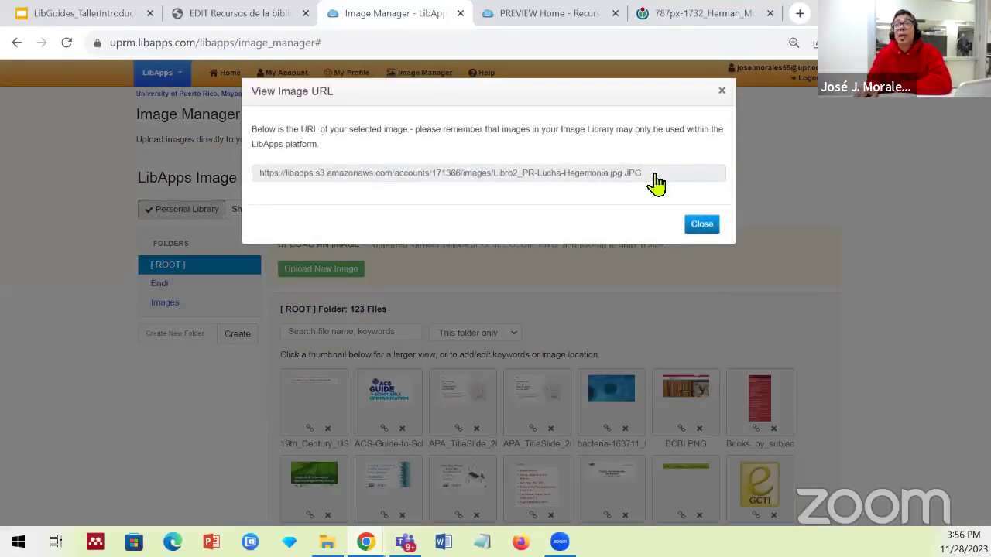
click(651, 175)
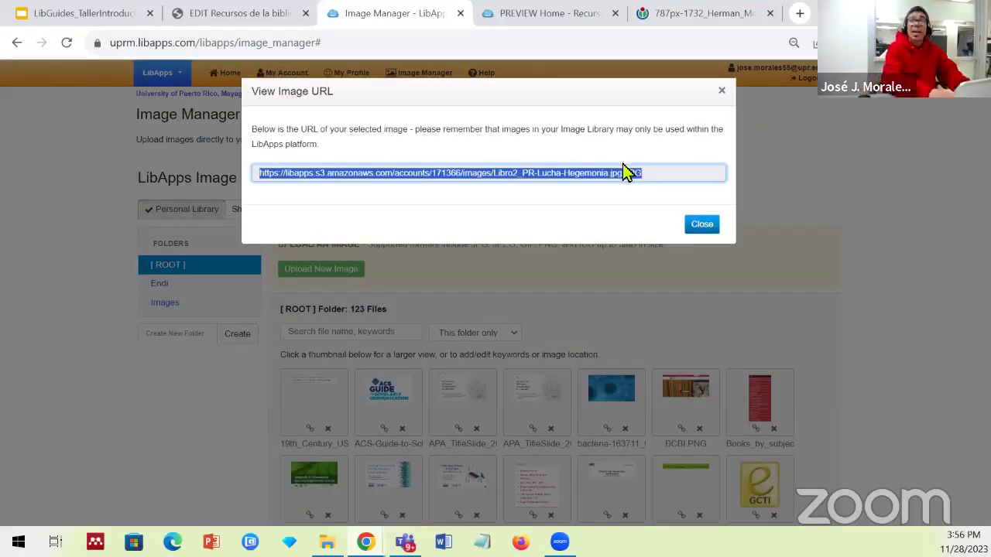
click(709, 230)
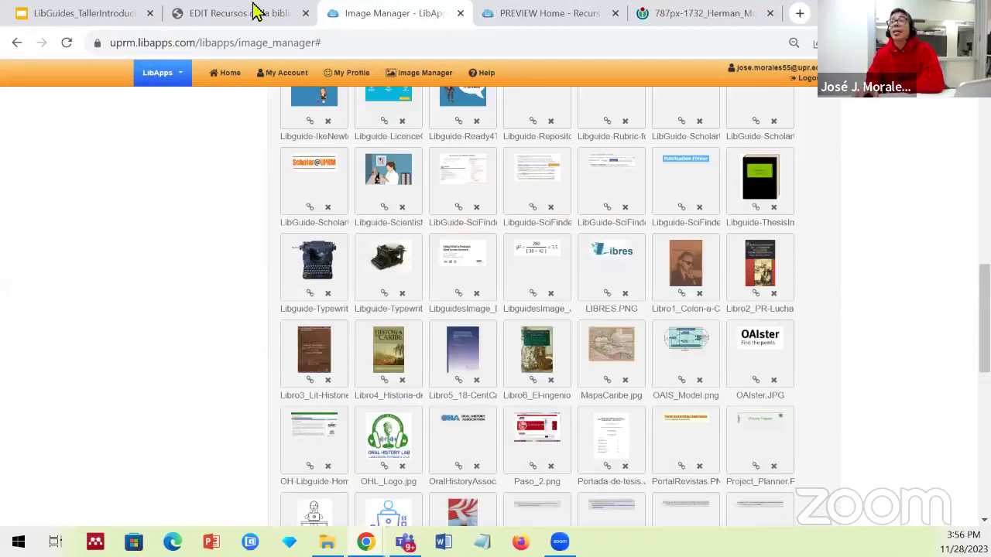
Return to the book being edited, paste the copied image URL as its cover art URL and save the book.
click(256, 11)
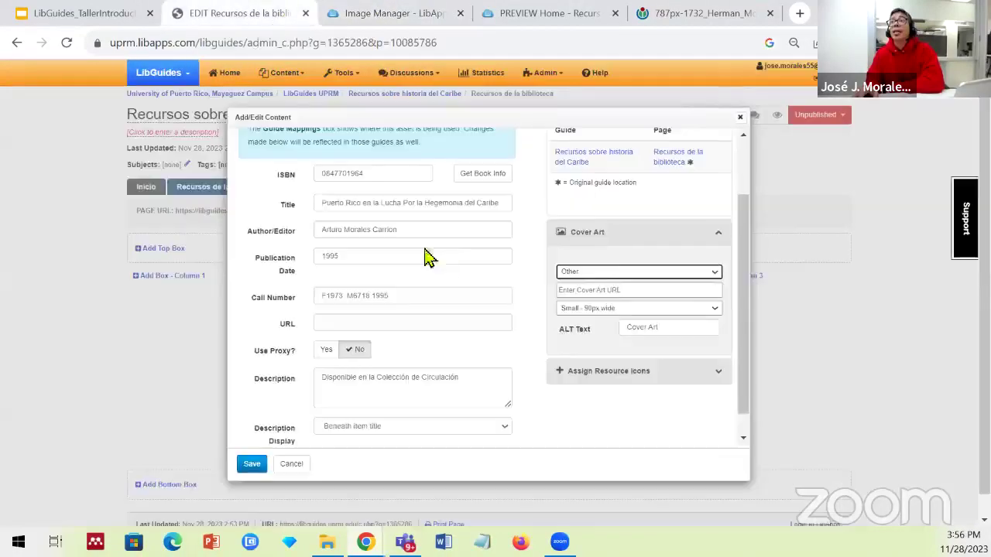
click(627, 291)
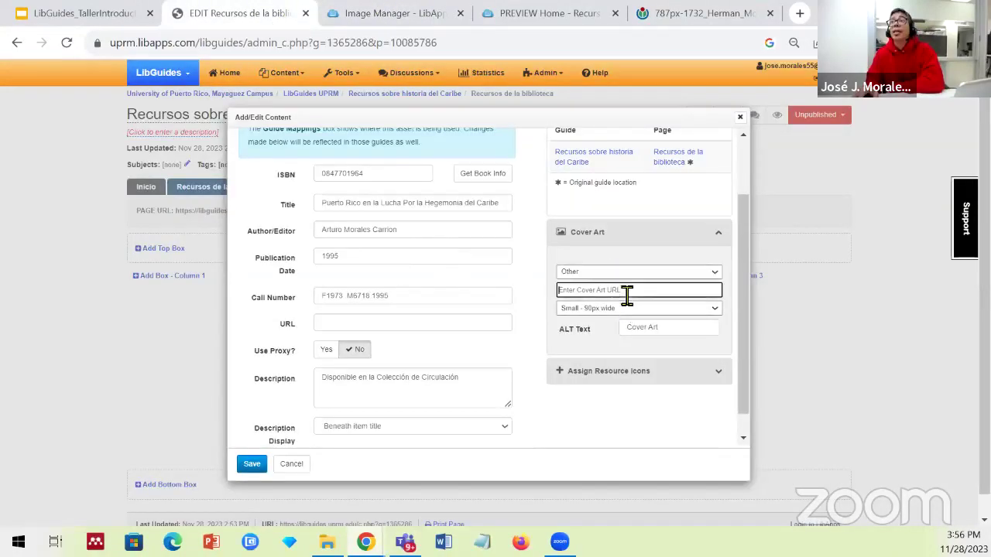
key(ctrl+v)
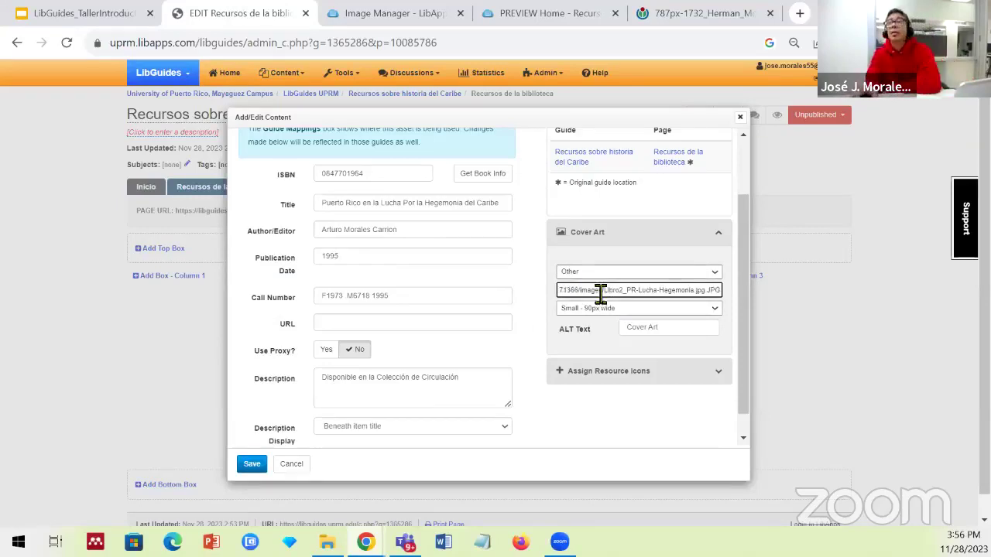
click(255, 465)
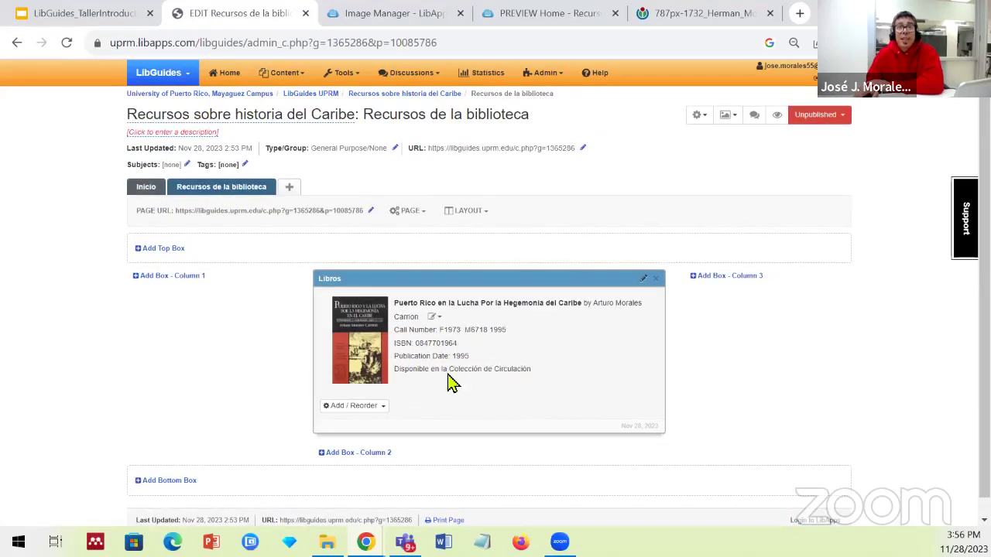
Add a new box named Libros2 of type Gallery to the bottom of column 2.
scroll(453, 381, down, 1)
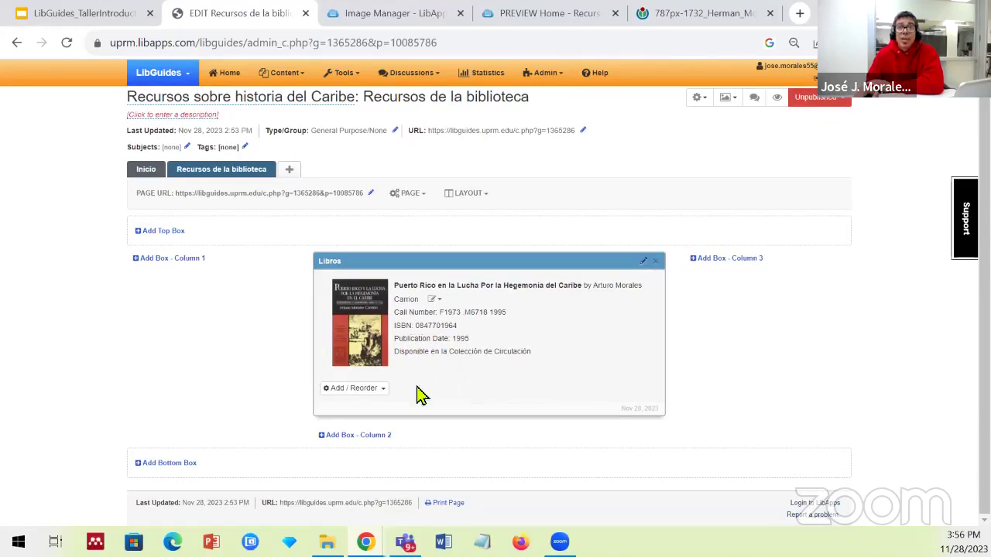
click(377, 438)
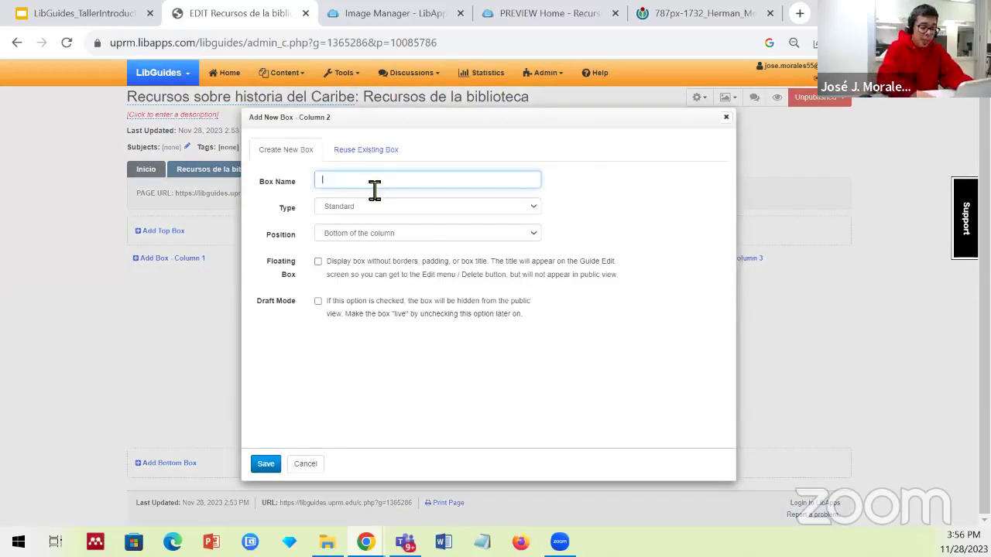
text(Libros2)
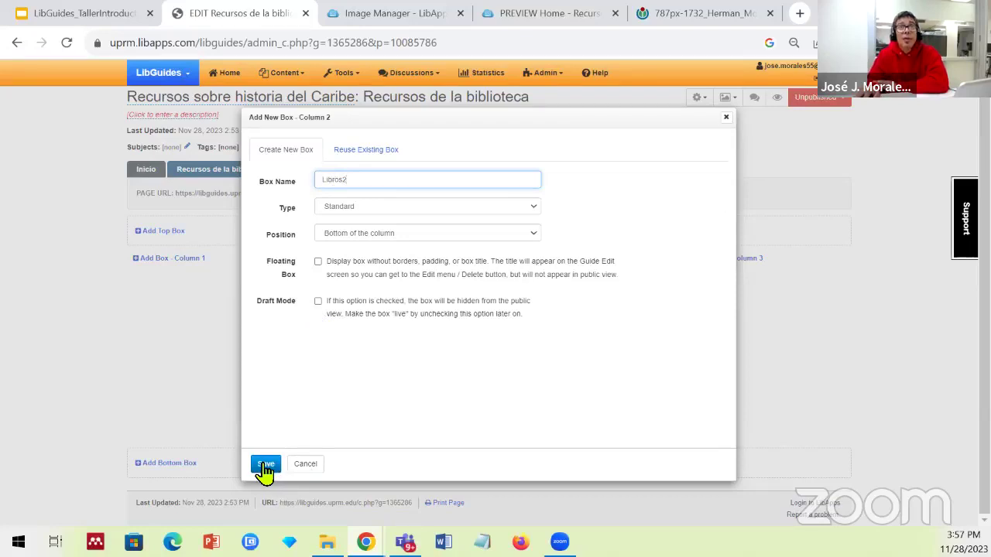
click(352, 213)
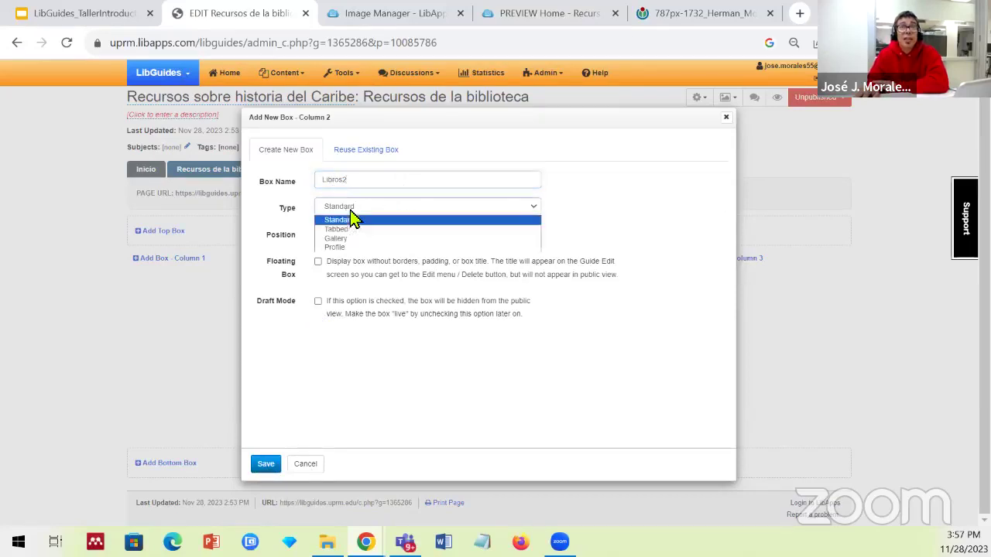
click(356, 239)
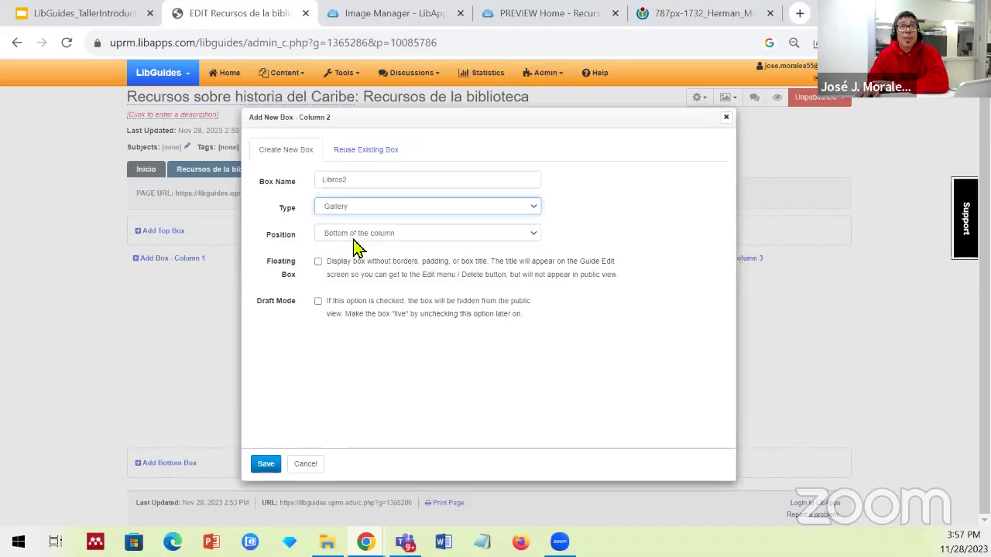
click(272, 467)
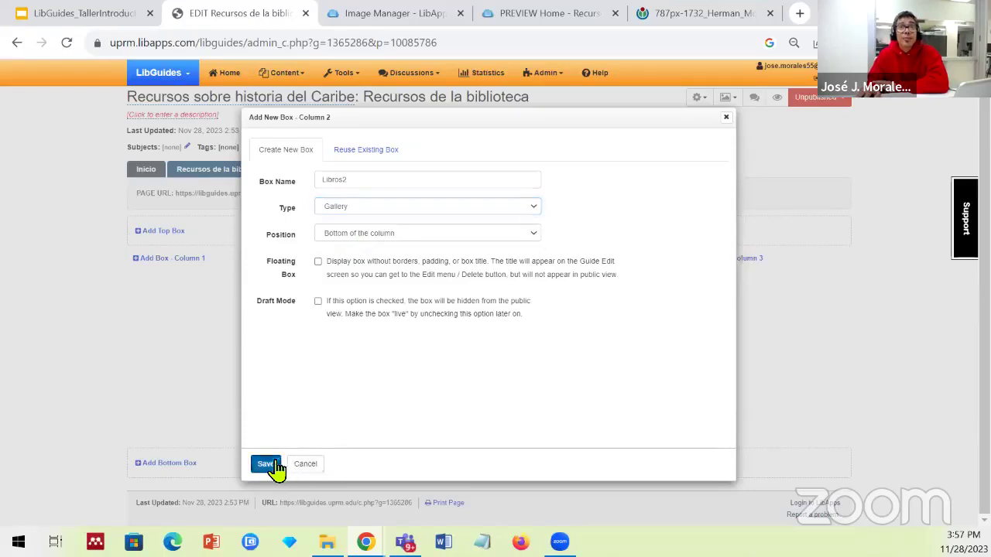
Add an image slide to the Libros2 gallery titled "Puerto Rico en la lucha por la hegemonía del Caribe: colonialismo y contrabando, Siglos XVI-XVIII".
scroll(352, 414, down, 2)
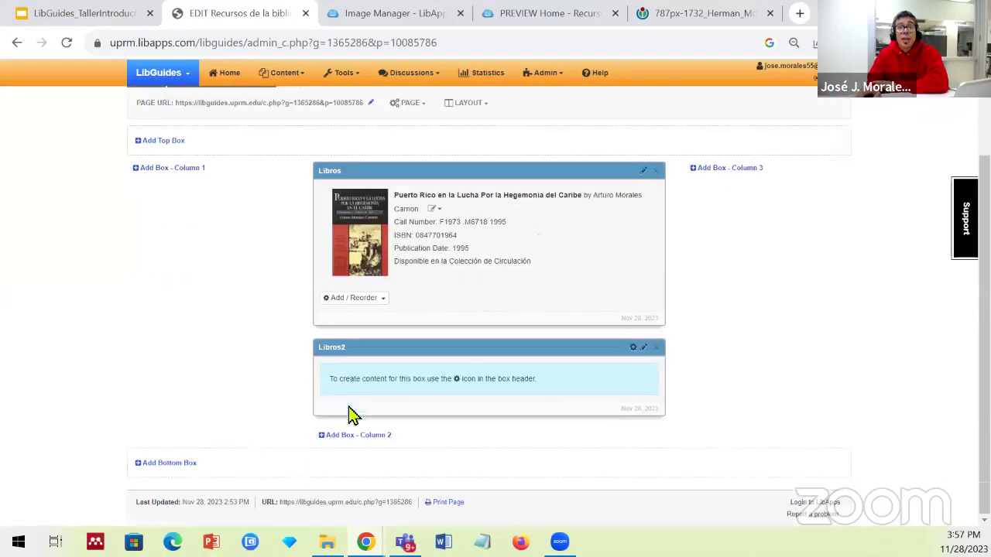
click(633, 349)
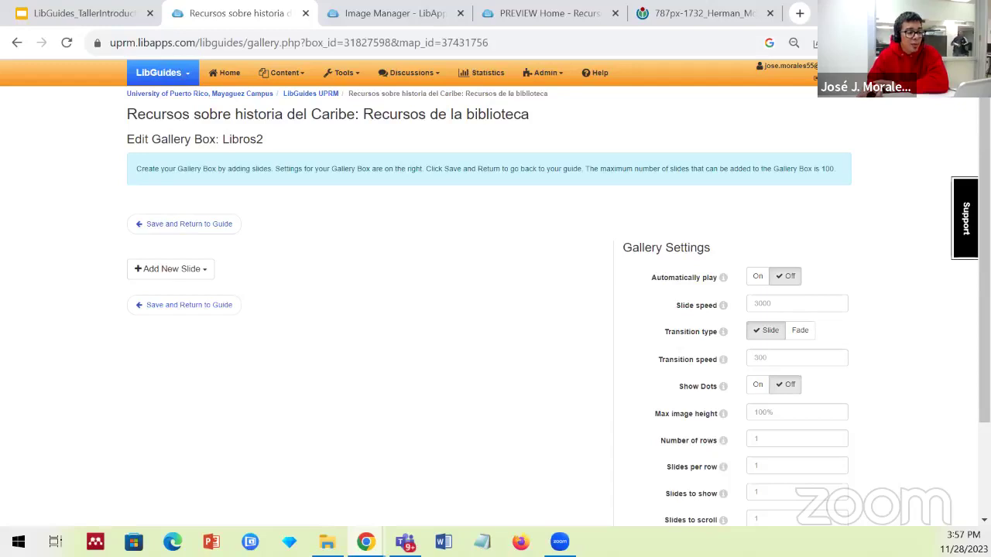
click(171, 274)
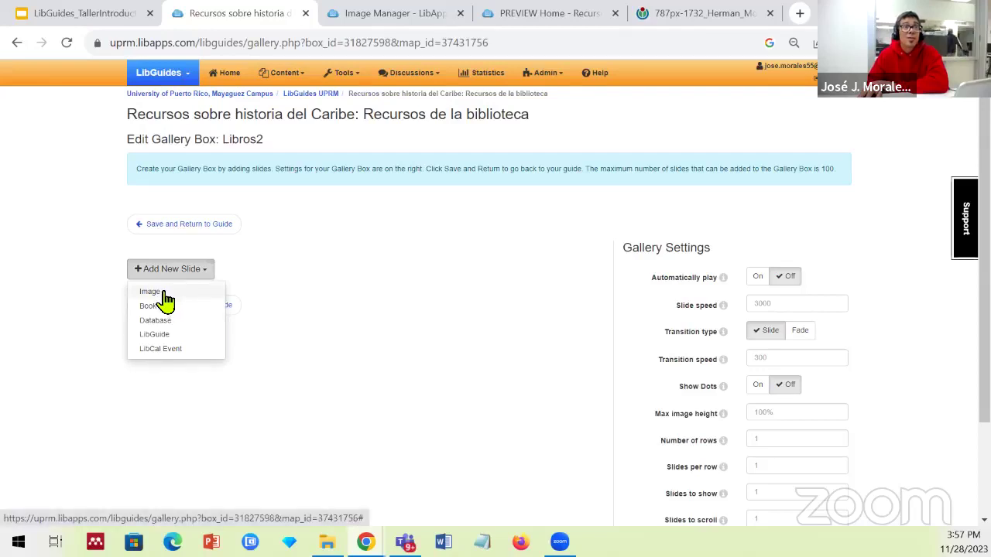
click(151, 292)
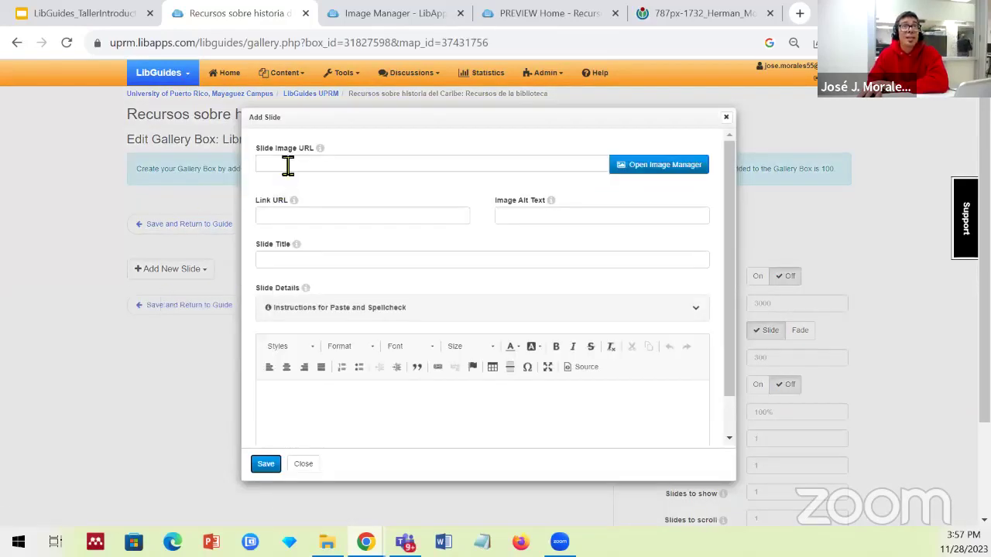
click(275, 263)
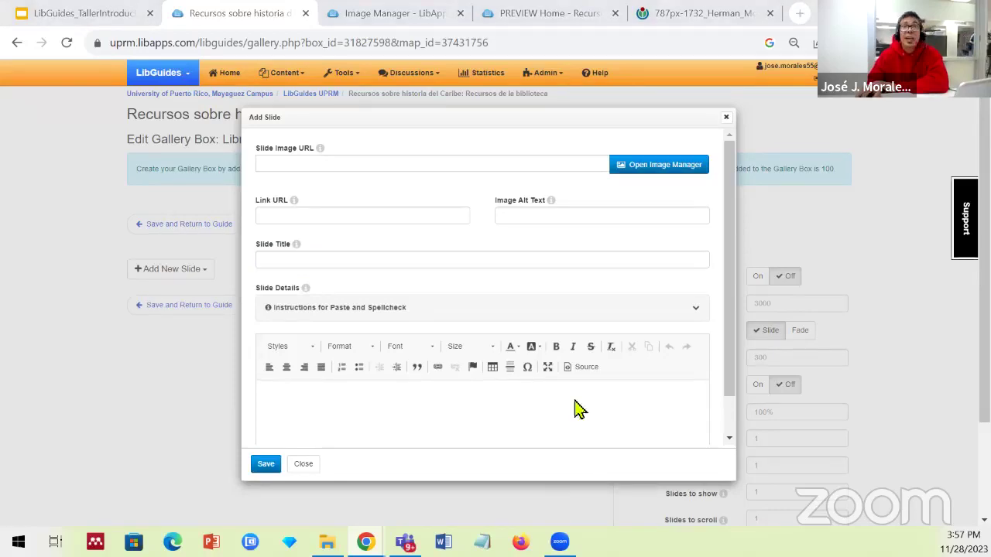
click(349, 259)
right_click(349, 261)
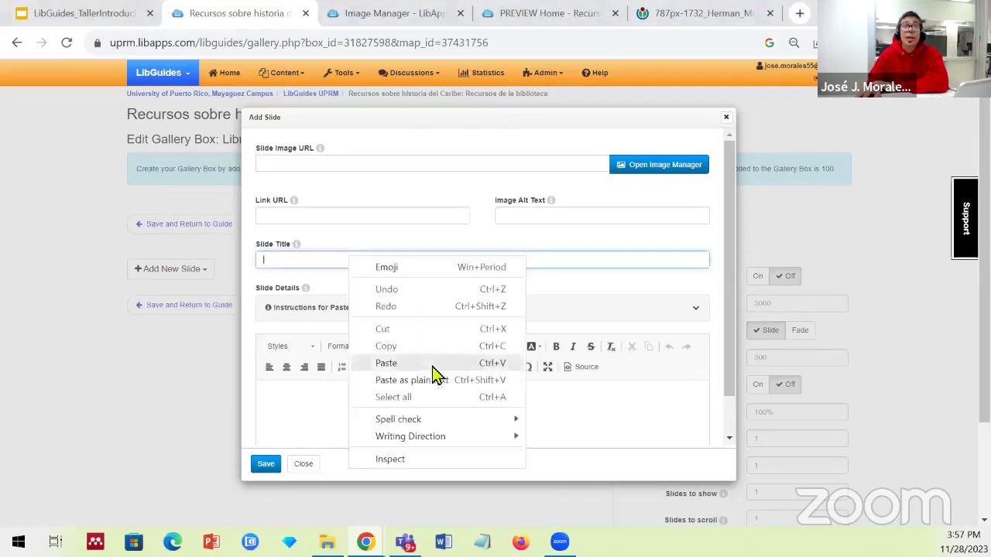
click(409, 363)
Paste the slide details: author, publication year 1995, classification number F1973 .M6718 1995 and "Disponible en la Colección de Circulación".
click(325, 404)
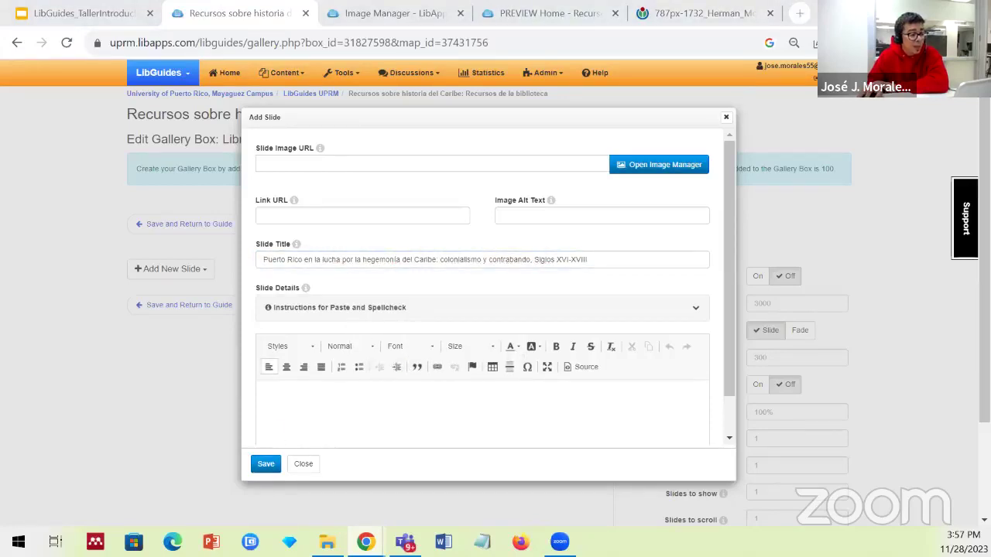
click(276, 396)
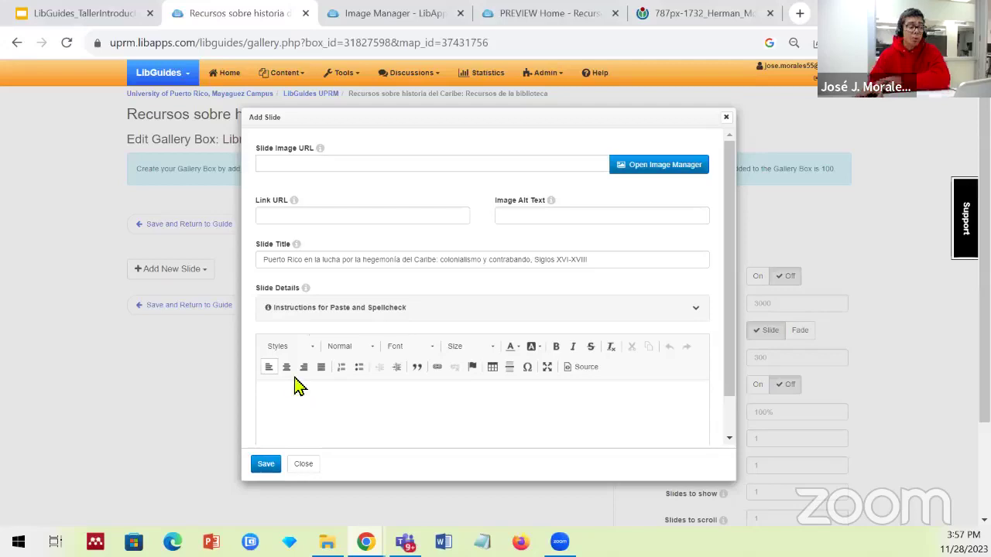
key(ctrl+v)
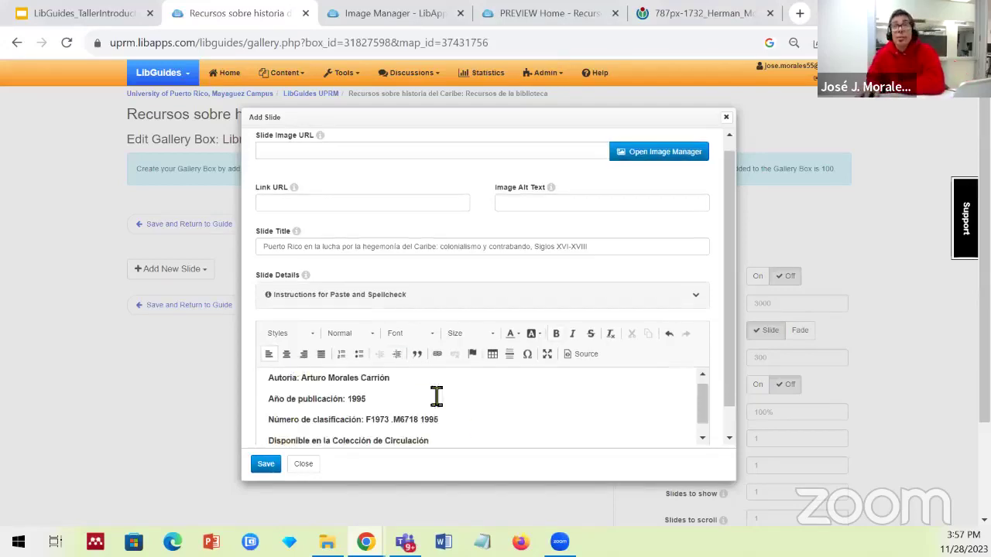
Remove the bold formatting from all the pasted slide detail lines.
drag(460, 442, 261, 370)
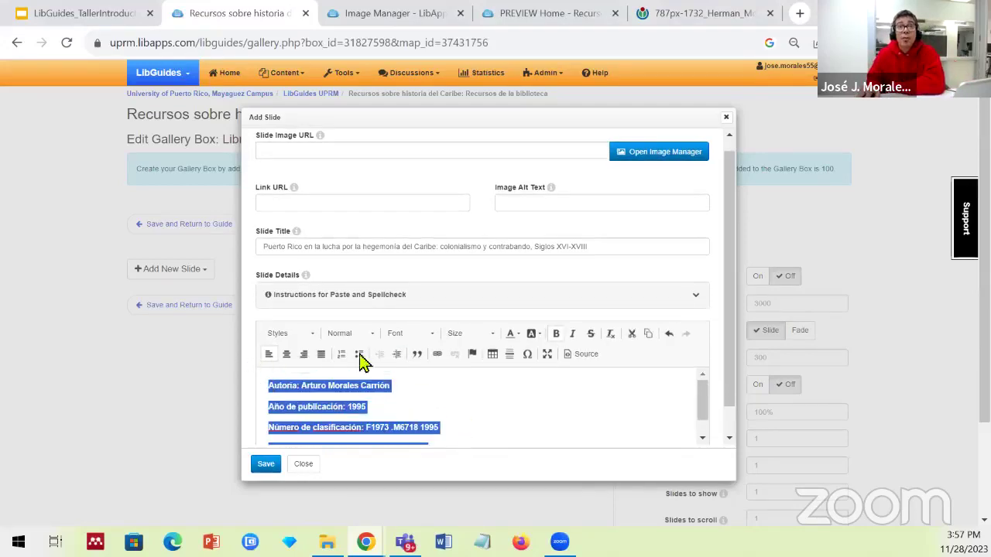
click(611, 335)
click(481, 425)
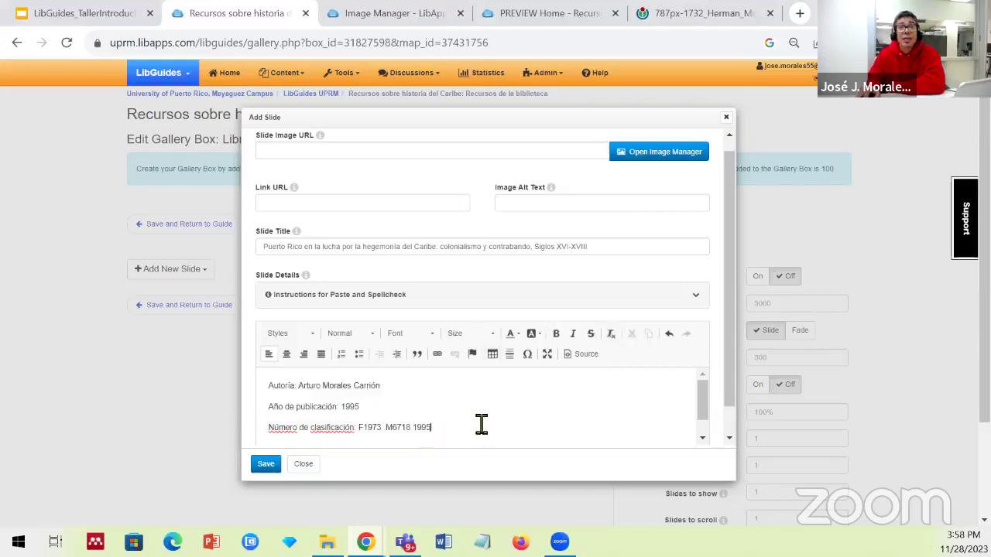
scroll(432, 404, down, 1)
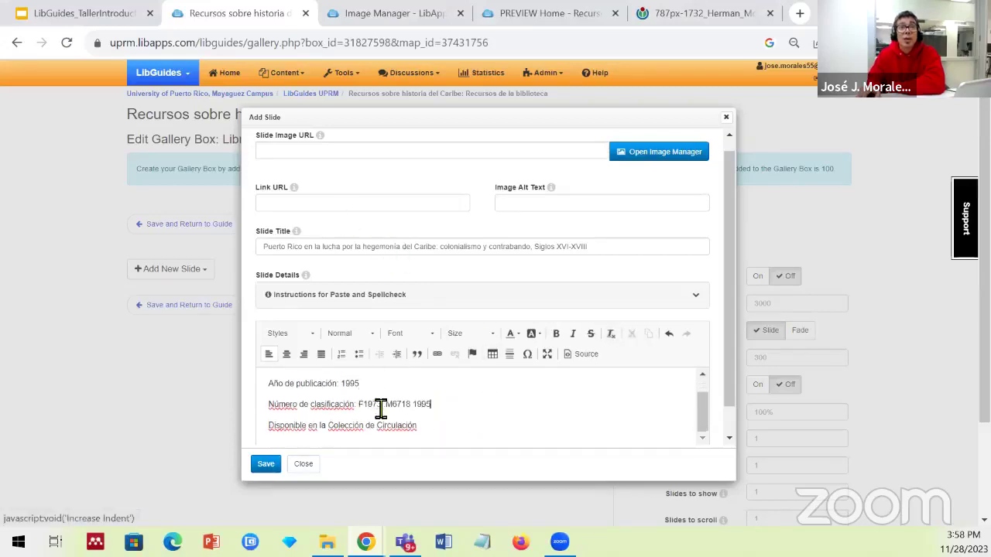
scroll(407, 426, up, 1)
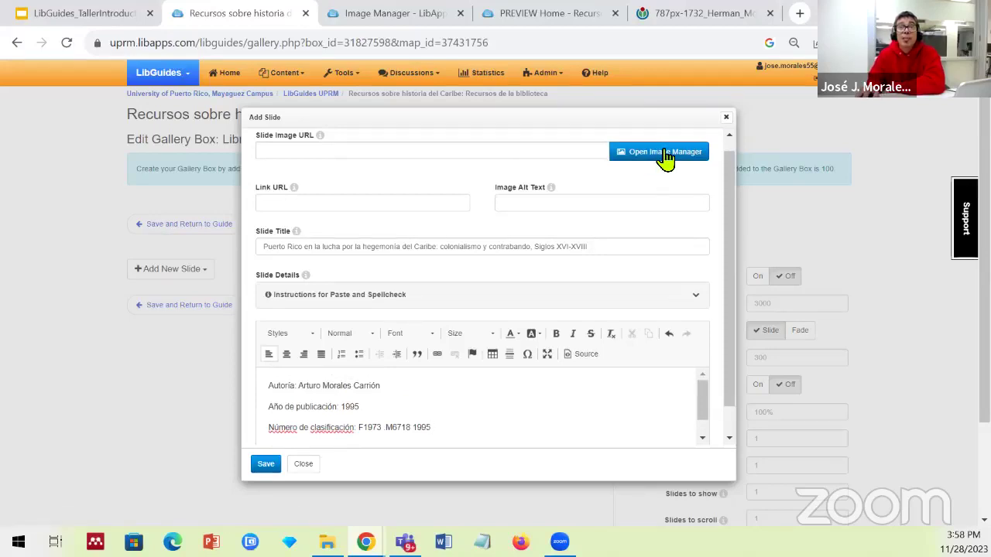
Assign the Libro2_PR-Lucha-Hegemonia cover from the personal image library to the slide and save the slide.
click(664, 153)
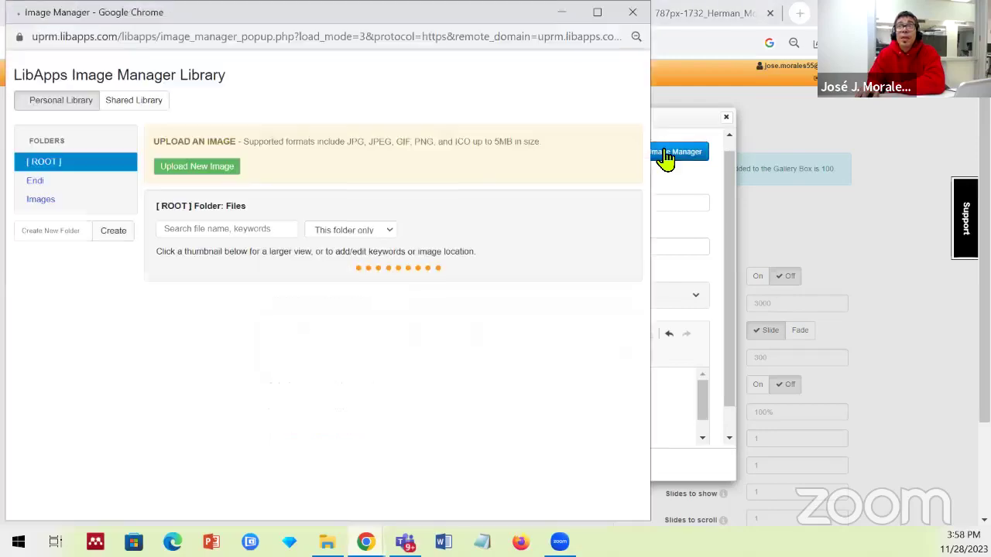
scroll(546, 455, down, 5)
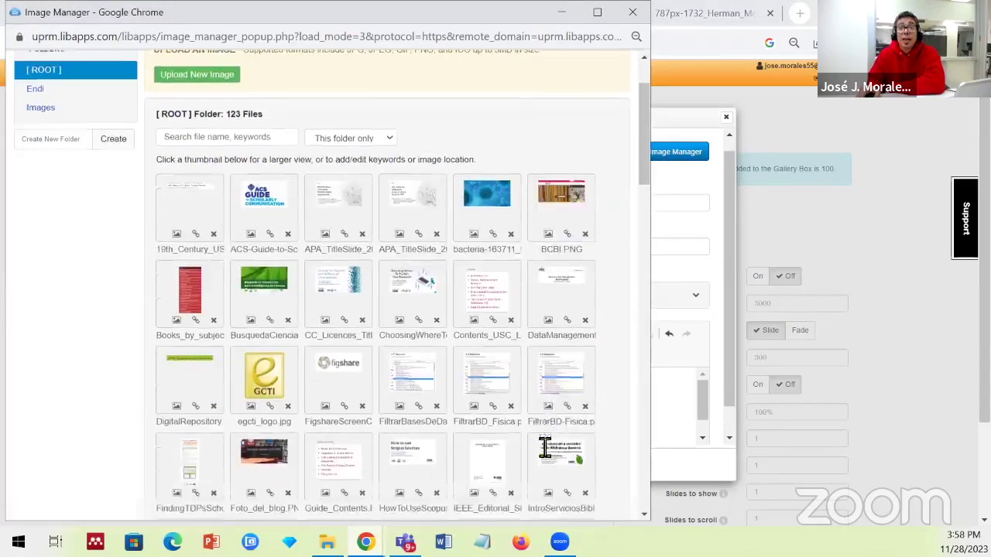
scroll(387, 305, down, 10)
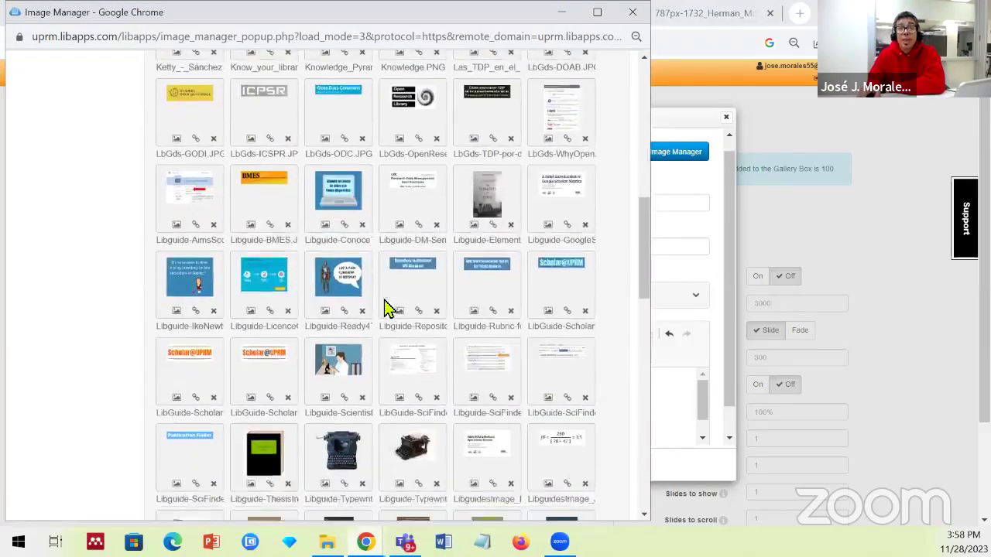
scroll(387, 308, down, 4)
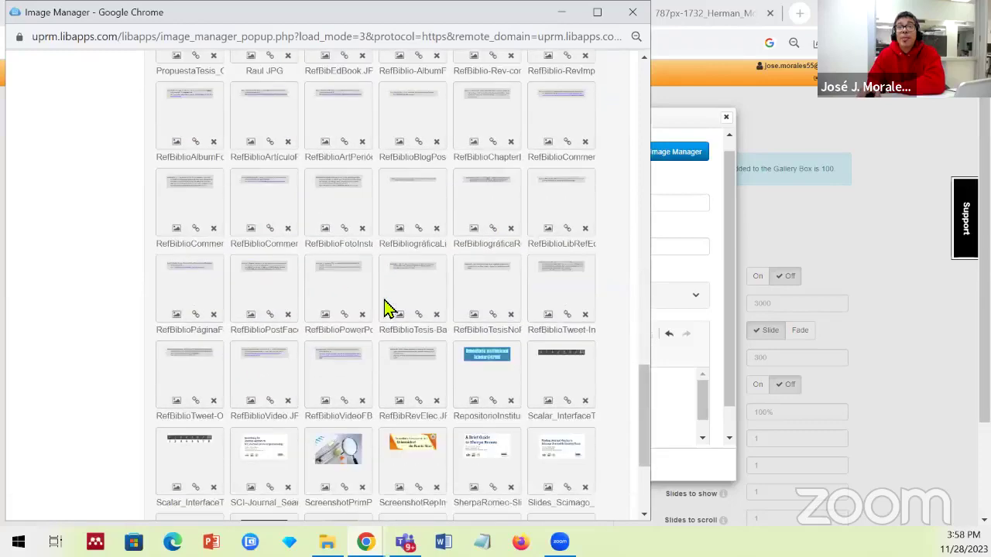
scroll(387, 308, up, 5)
scroll(387, 308, up, 2)
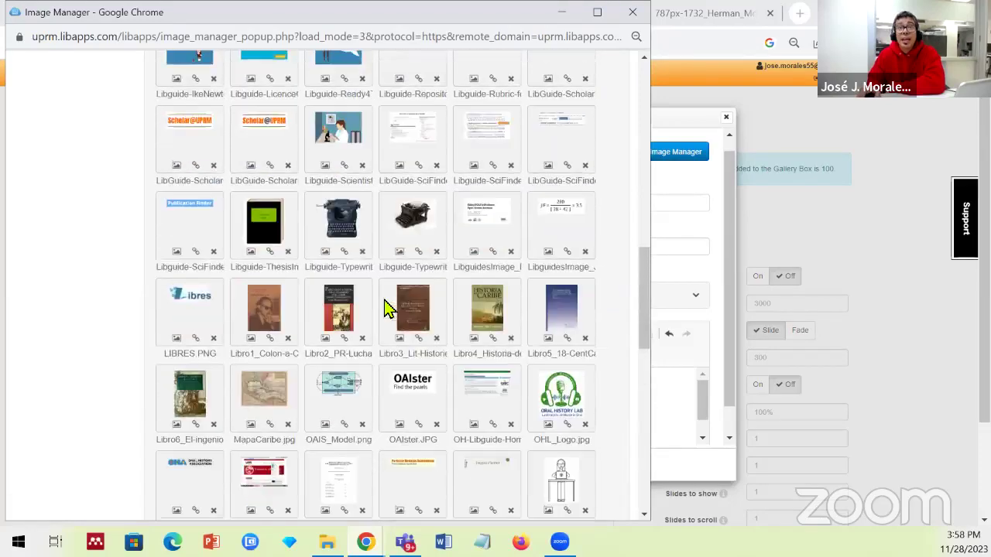
click(325, 339)
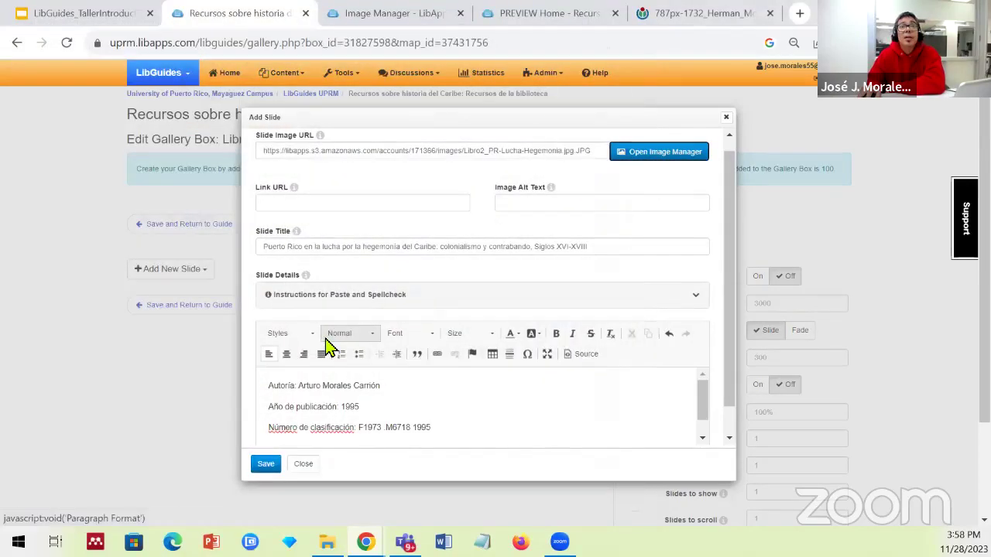
click(265, 465)
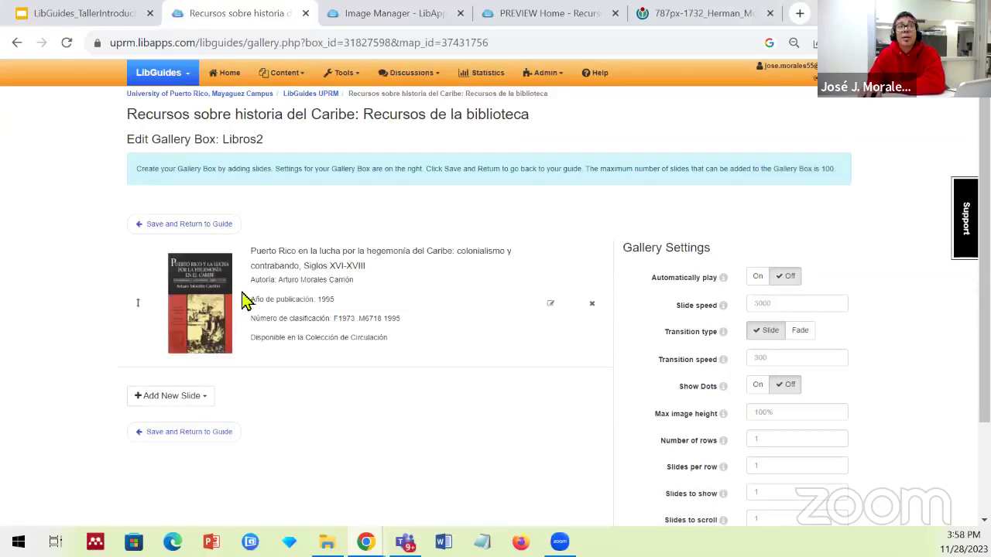
Add another image slide to the Libros2 gallery titled "Literary Histories of the Early Anglophone Caribbean".
click(190, 398)
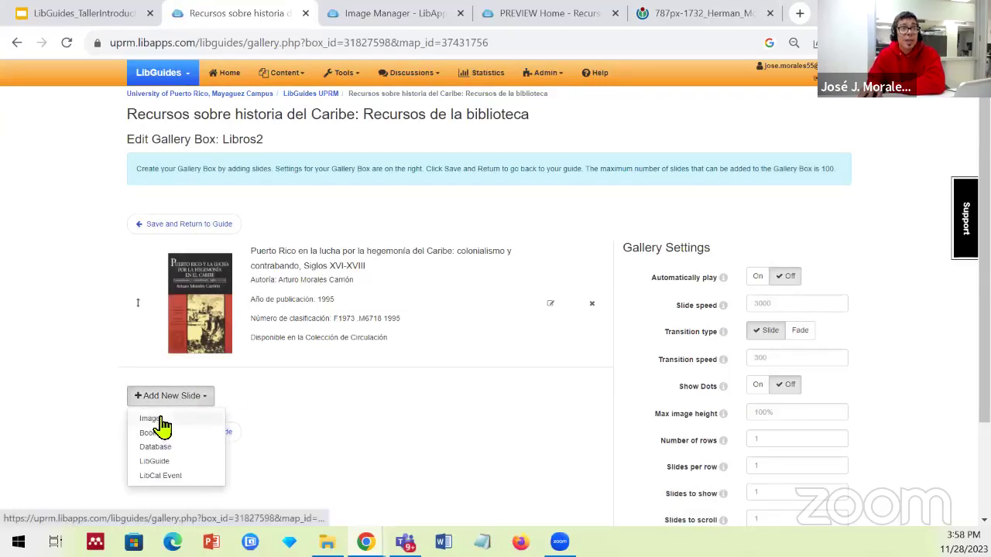
click(159, 421)
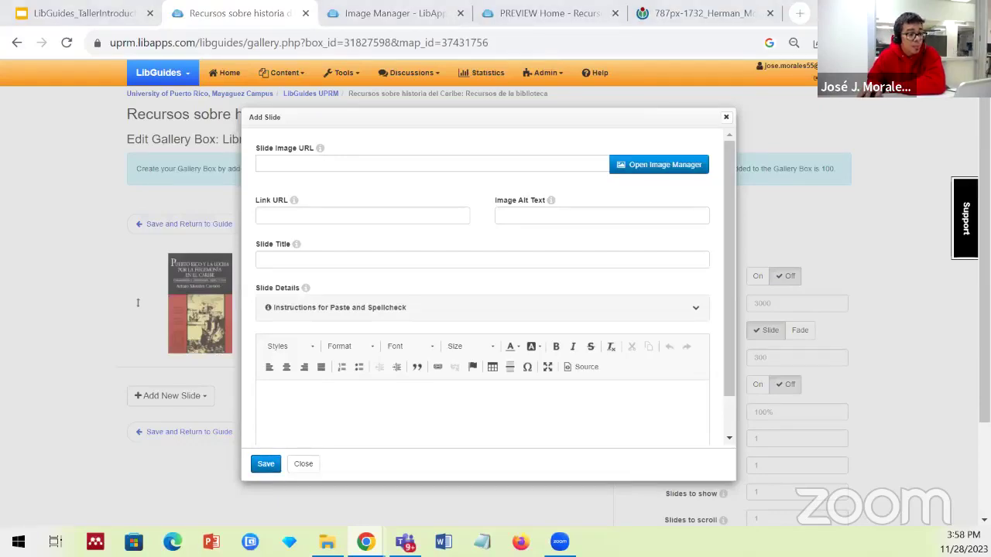
click(458, 263)
right_click(455, 265)
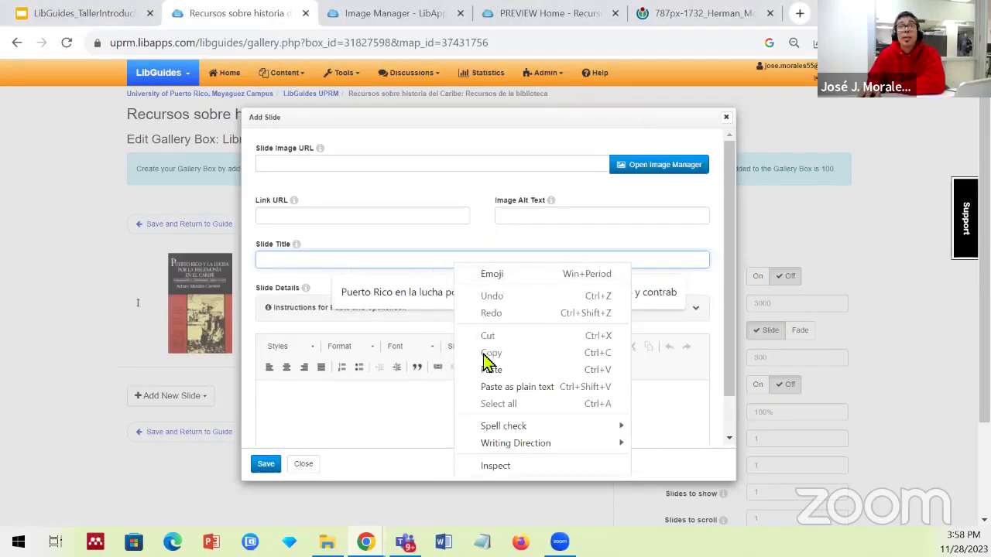
click(501, 371)
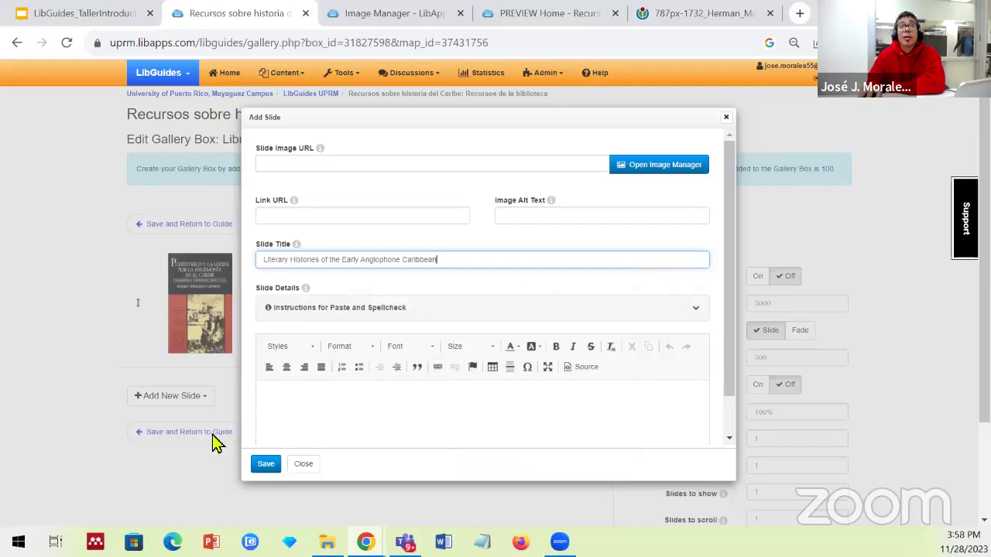
Fill in the slide details with the authors, publication year 2018 and "Disponible en la base de datos SpringerLink Ebooks".
click(279, 393)
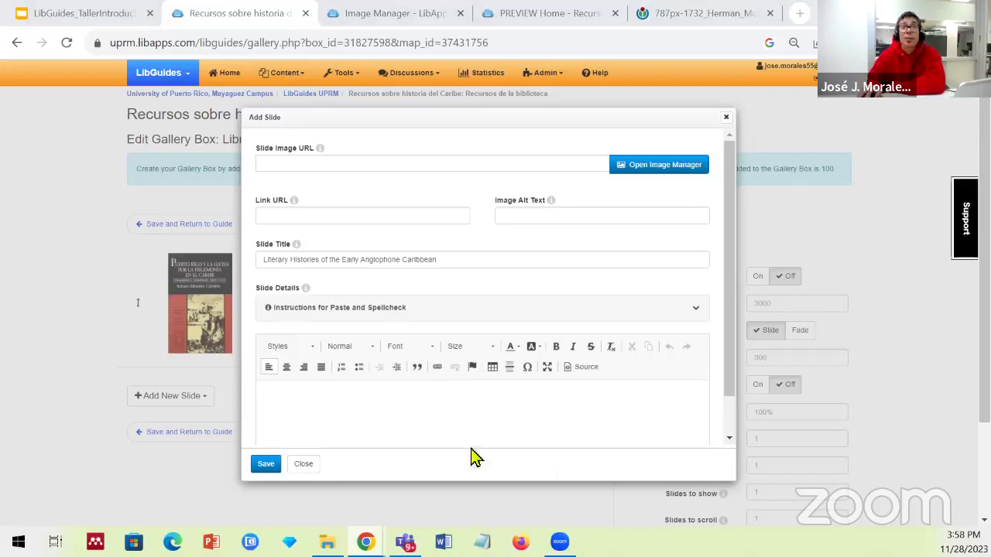
click(369, 399)
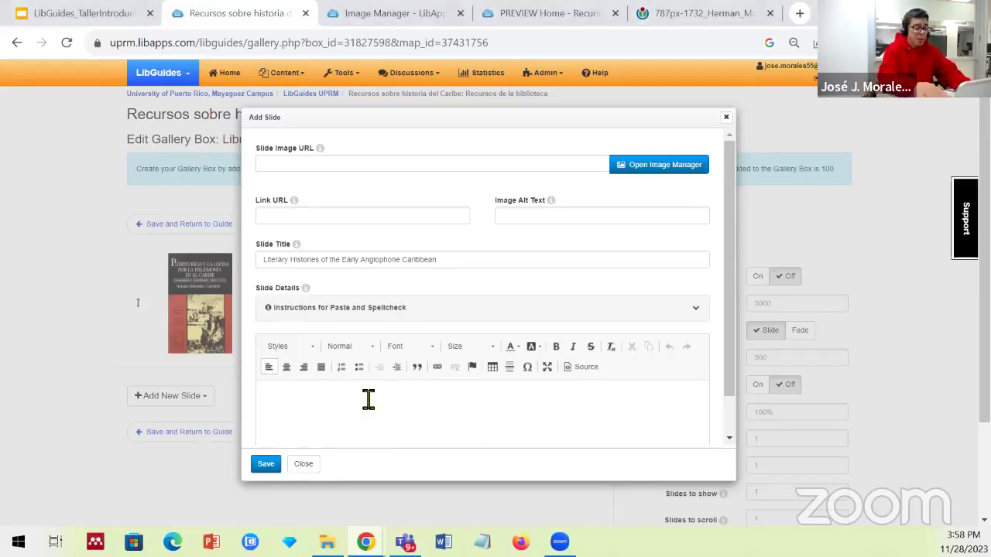
text(Autoria: Nicole N. Aljoe, Brycchan Carey, Thomas W. Krise Año de publicación: 2018 Disponible en la base de datos SpringerLink Ebooks)
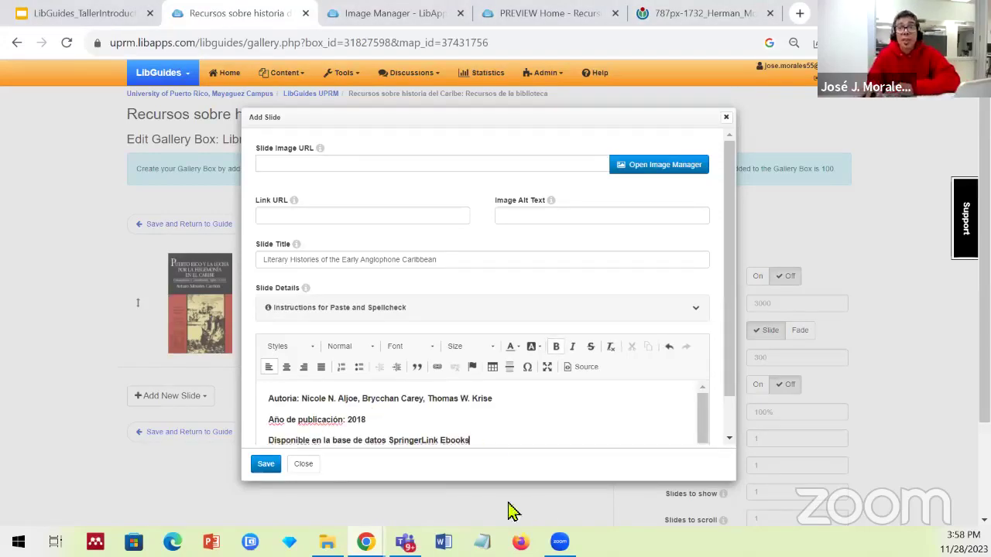
drag(493, 438, 266, 392)
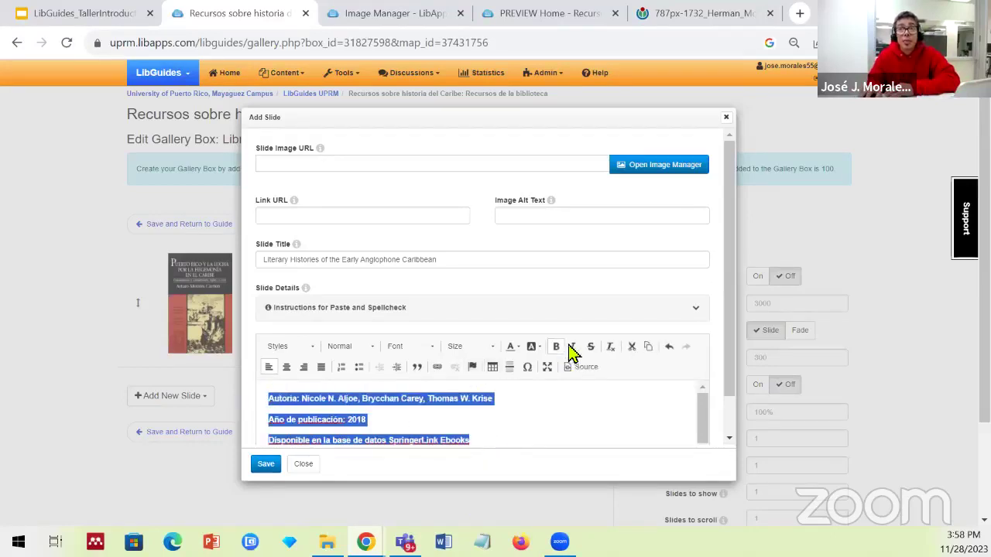
click(610, 346)
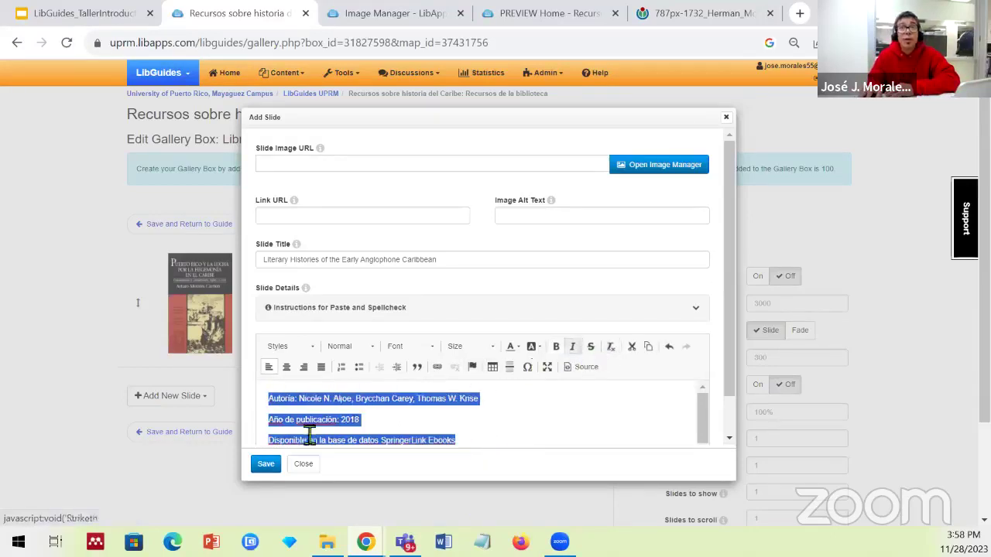
click(499, 416)
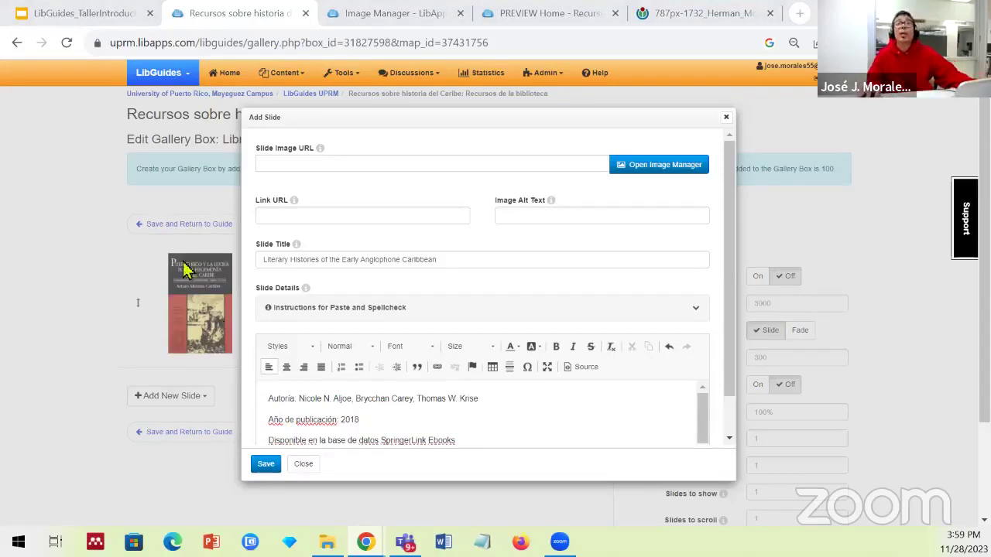
click(308, 218)
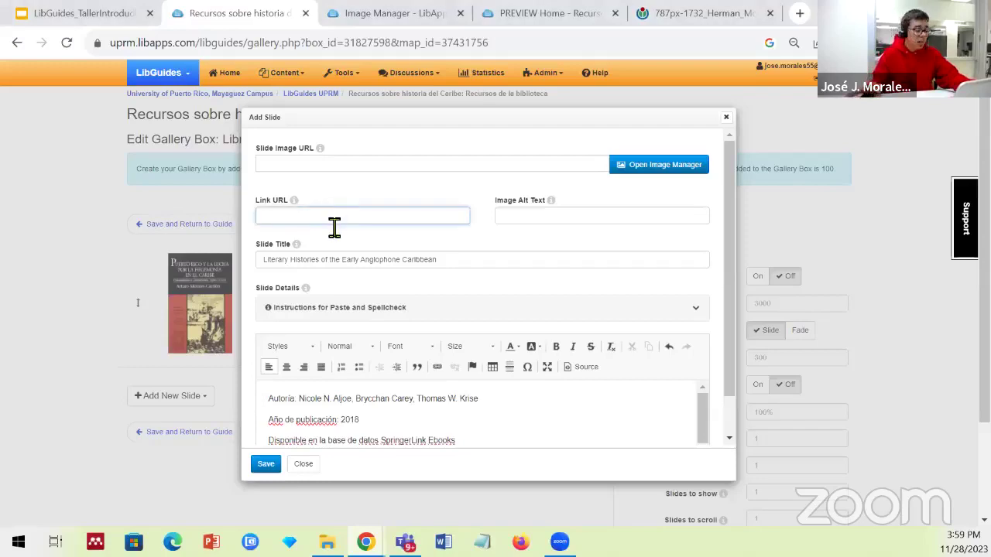
key(ctrl+v)
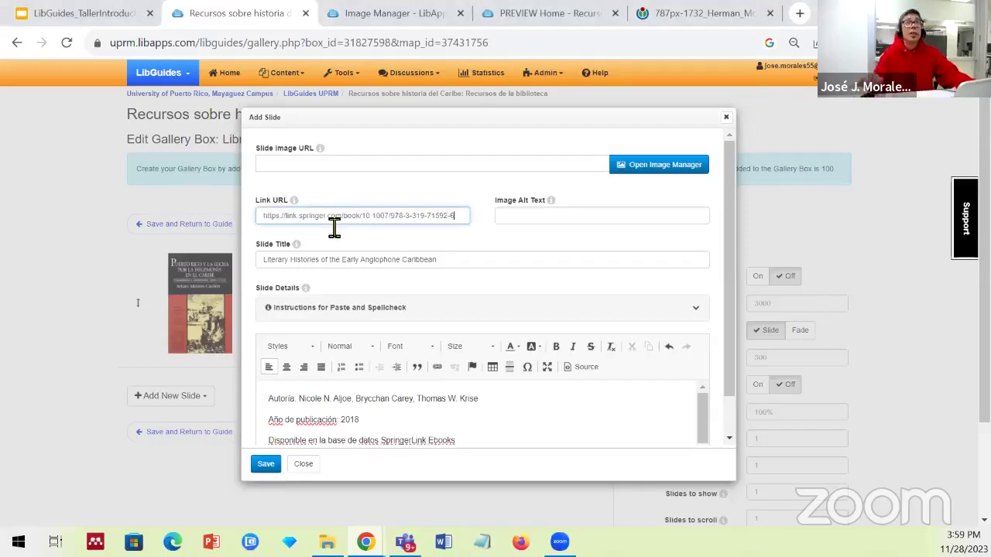
Assign the Libro3_Lit-Histories-Anglo-Caribbean.JPG cover from the image library to the slide and save the slide.
click(667, 172)
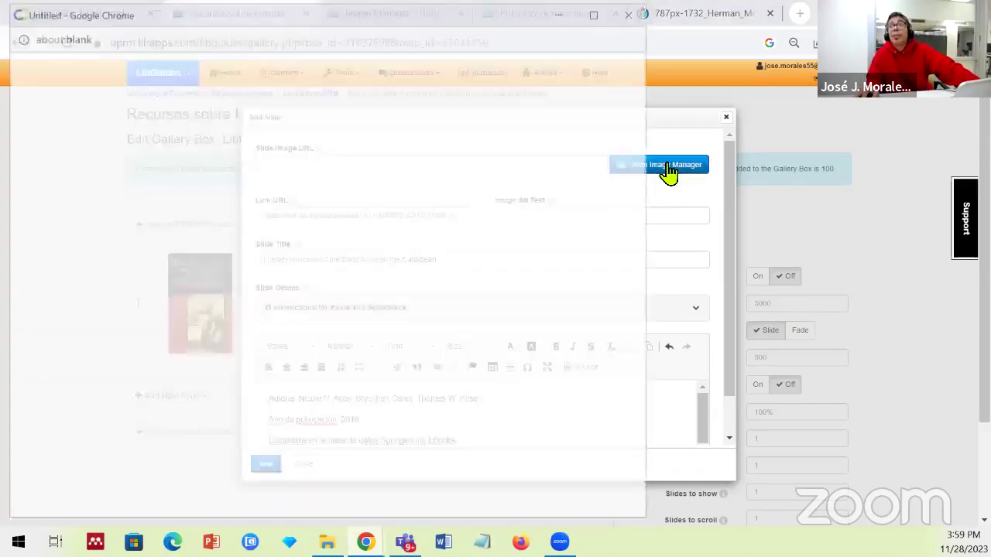
scroll(432, 422, down, 3)
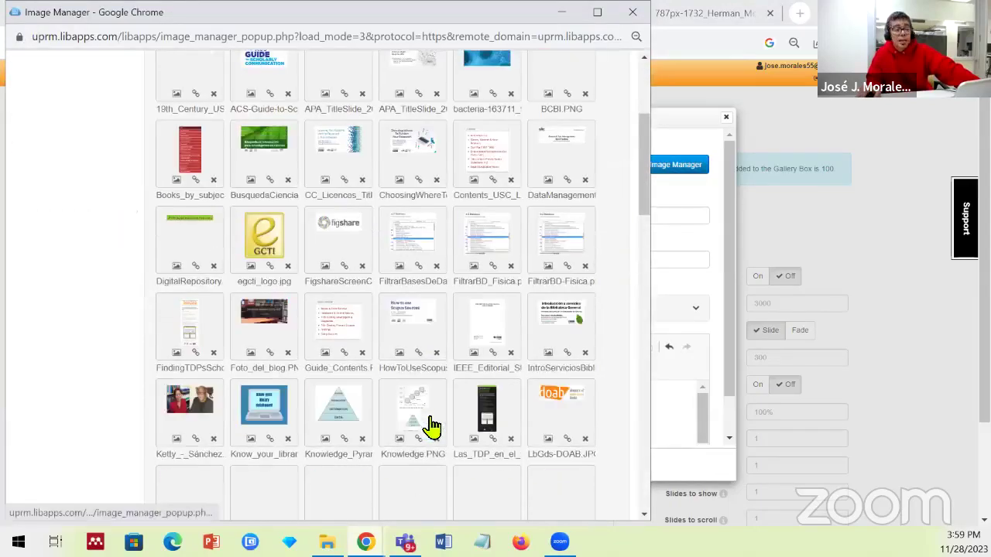
scroll(432, 424, down, 12)
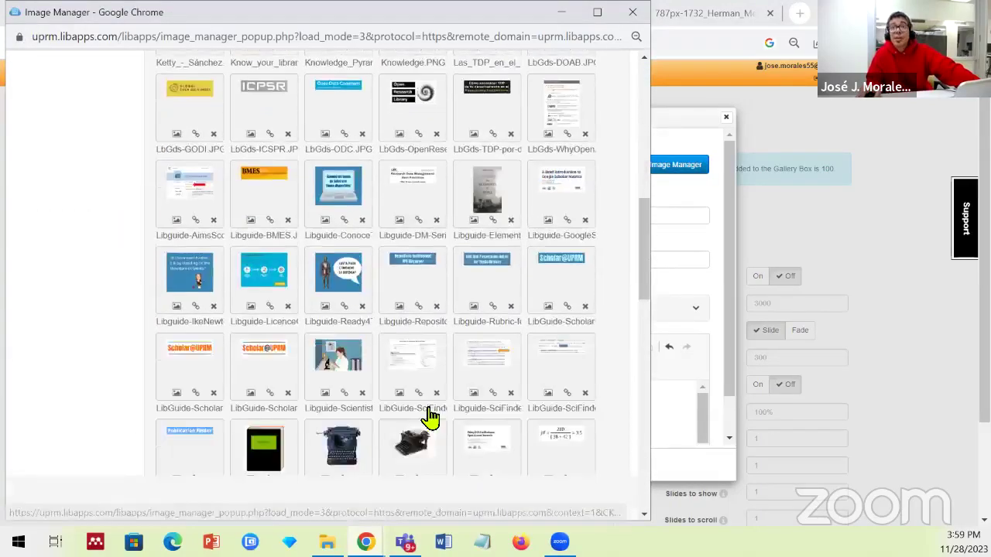
scroll(496, 356, down, 1)
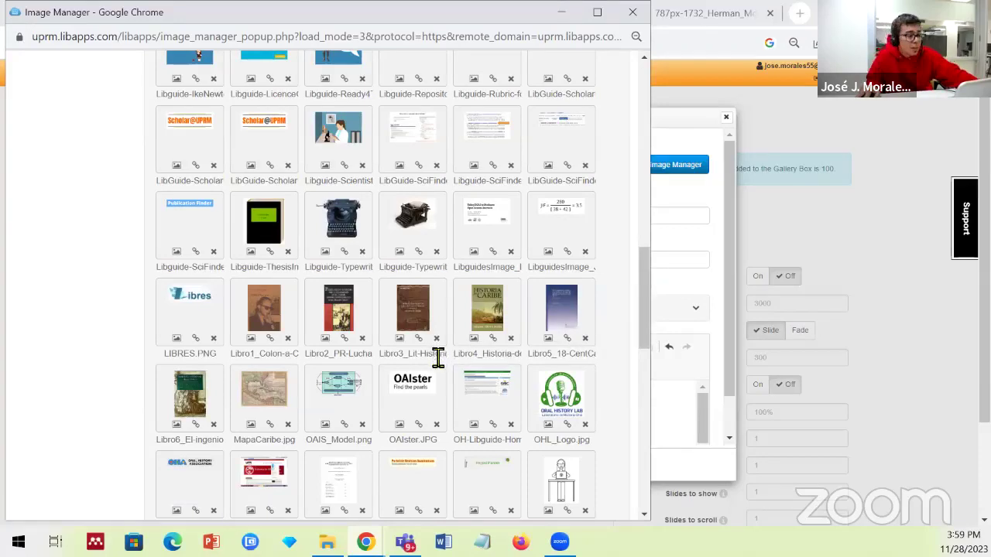
click(416, 313)
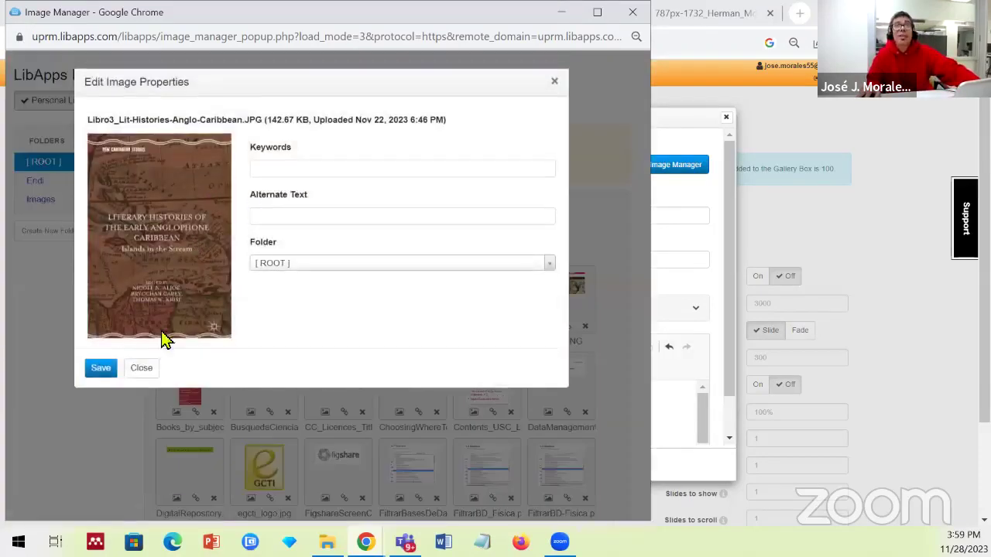
click(99, 373)
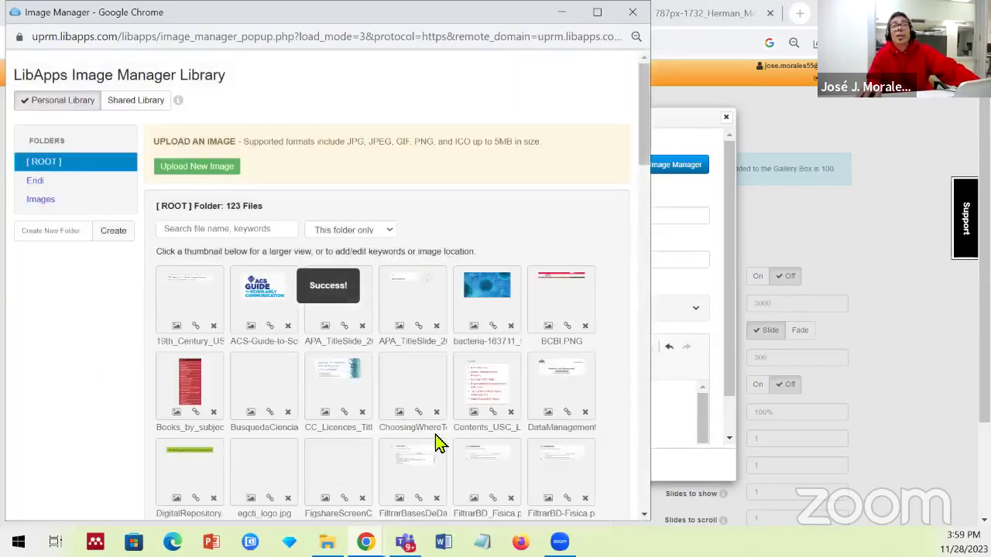
scroll(440, 444, down, 3)
scroll(440, 444, down, 6)
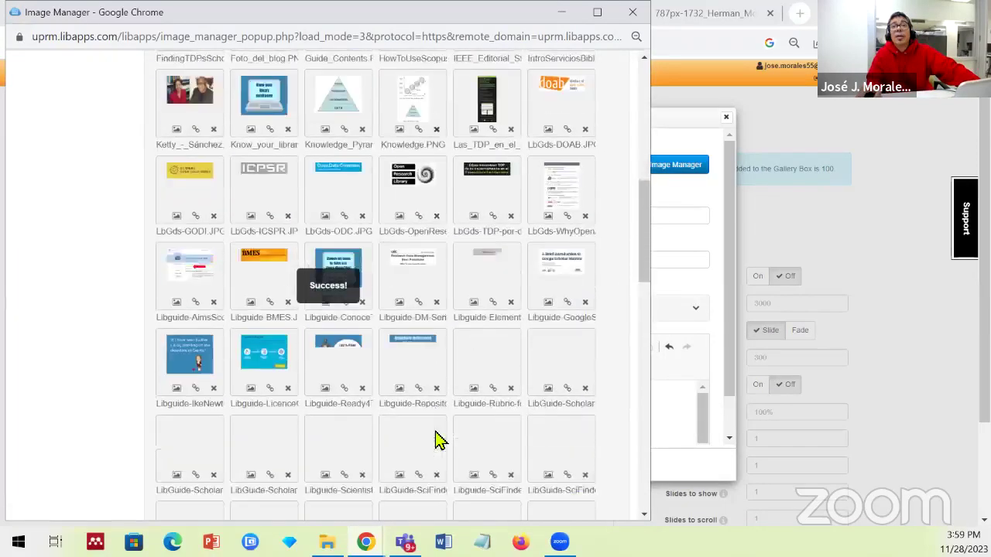
scroll(396, 352, down, 2)
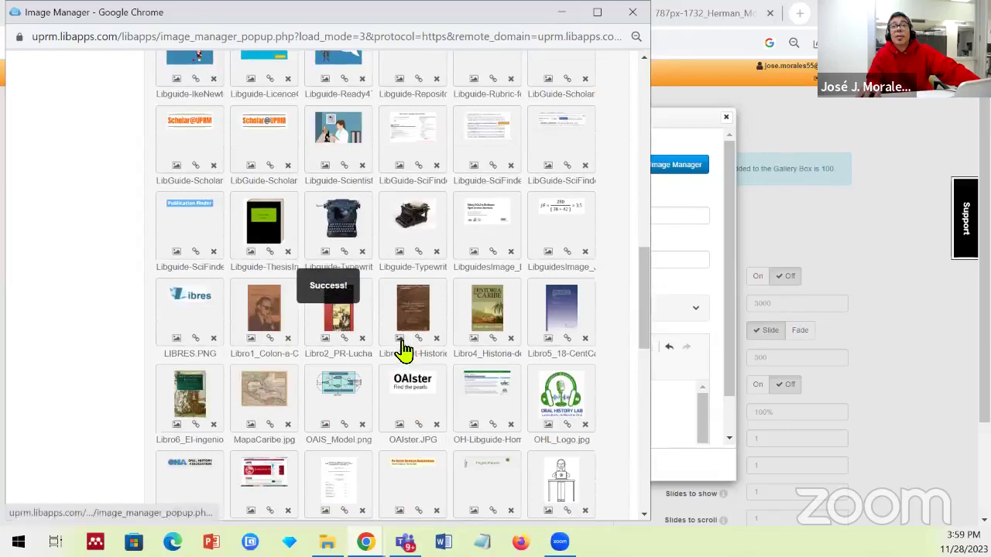
click(400, 341)
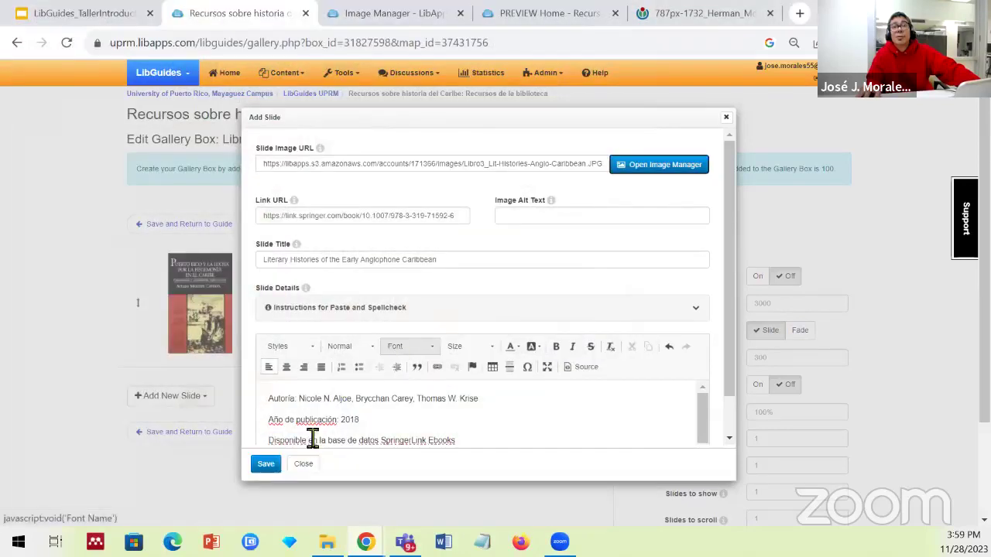
click(268, 465)
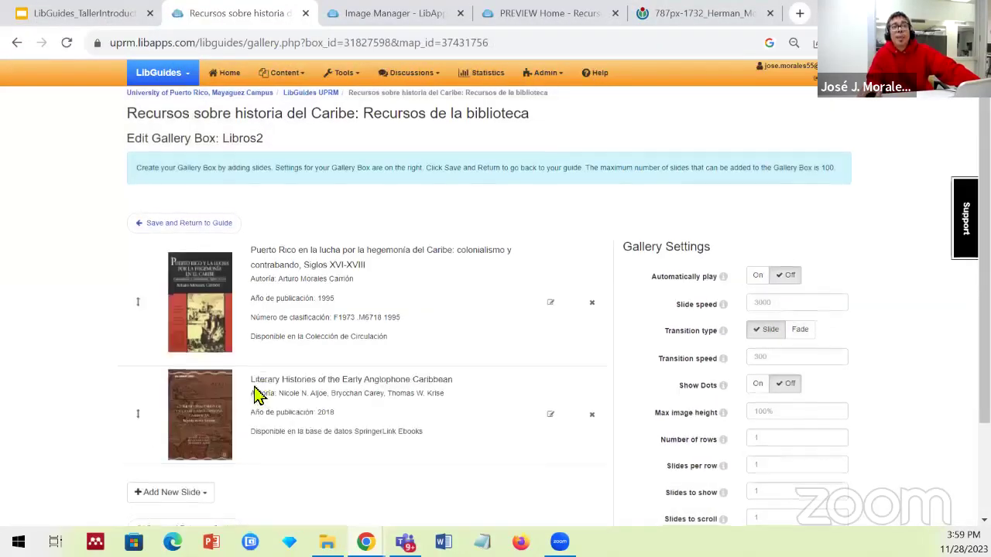
Add a third image slide titled "The Eighteenth Century Caribbean & the British Attack on Puerto Rico in 1797: With Chronicles".
scroll(189, 380, down, 2)
click(191, 375)
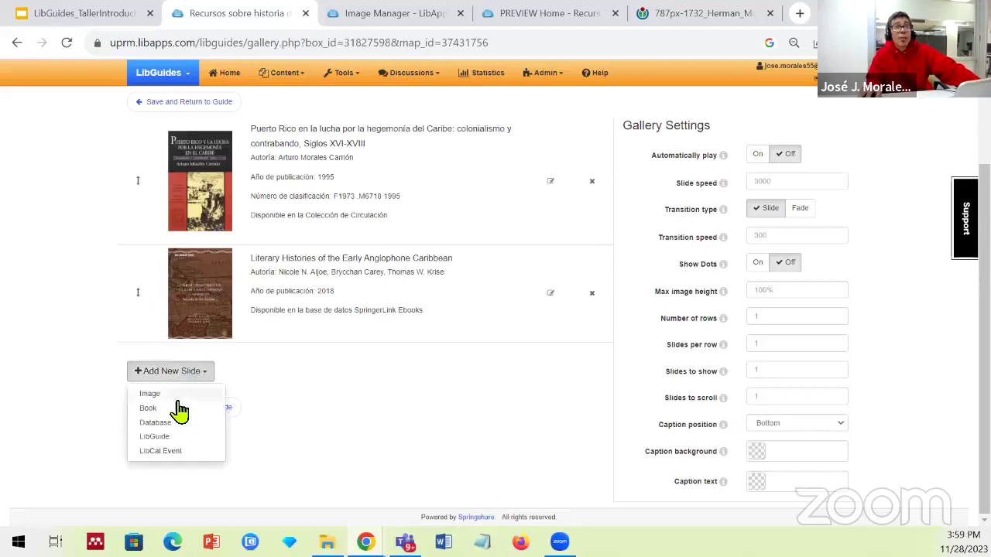
click(179, 406)
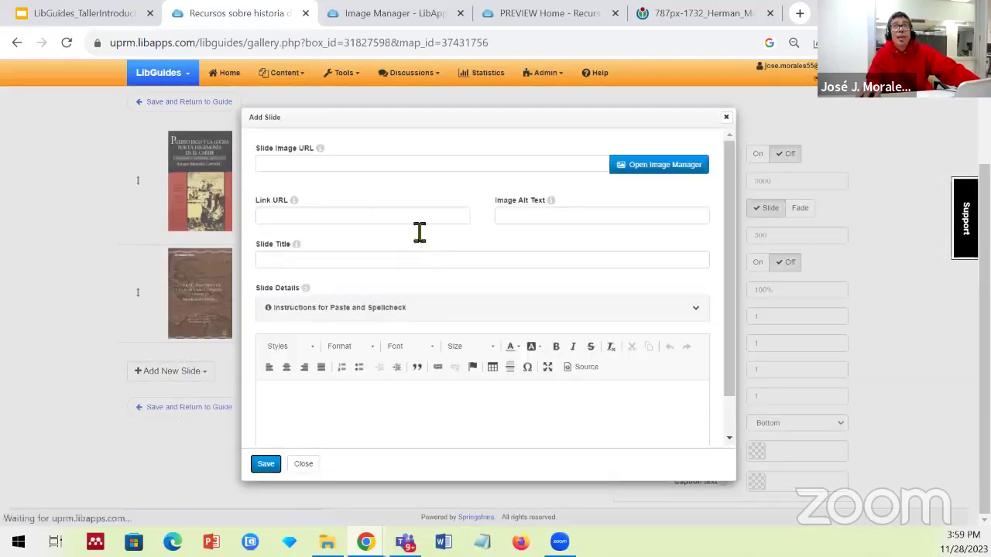
click(308, 261)
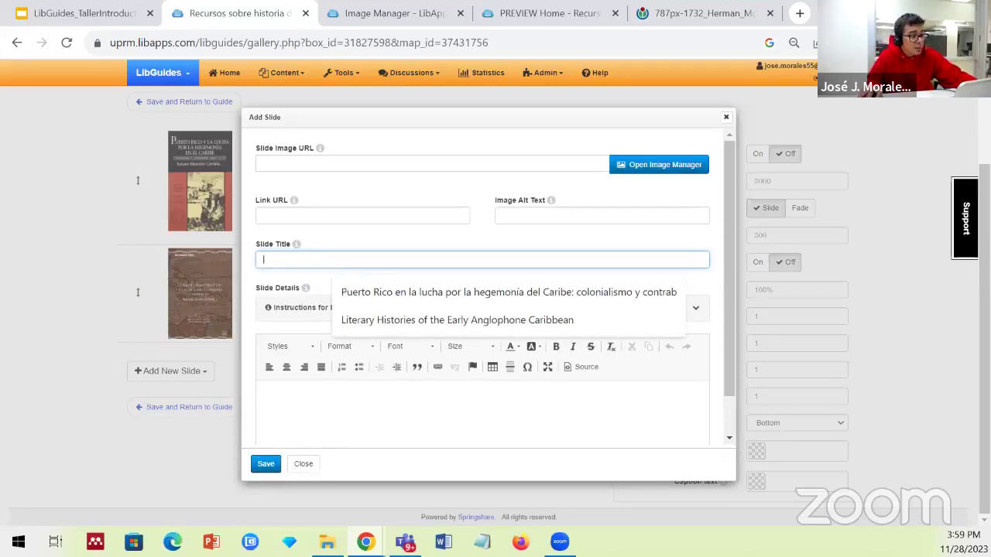
key(Tab)
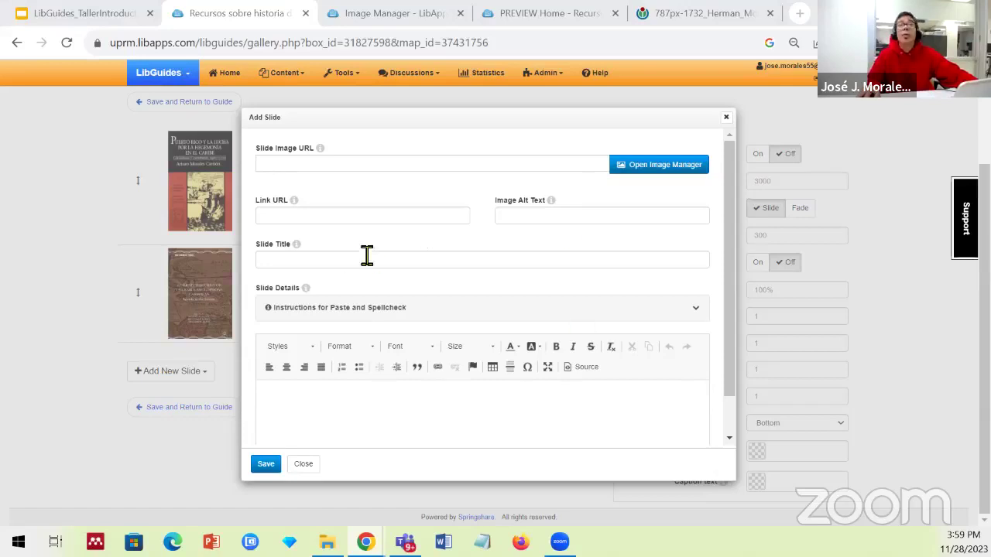
click(342, 255)
right_click(360, 258)
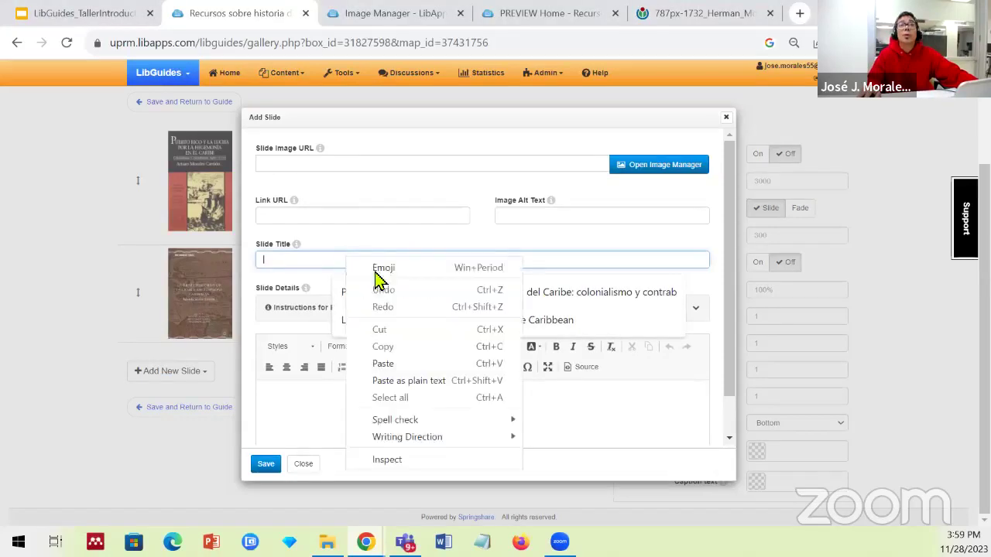
click(412, 362)
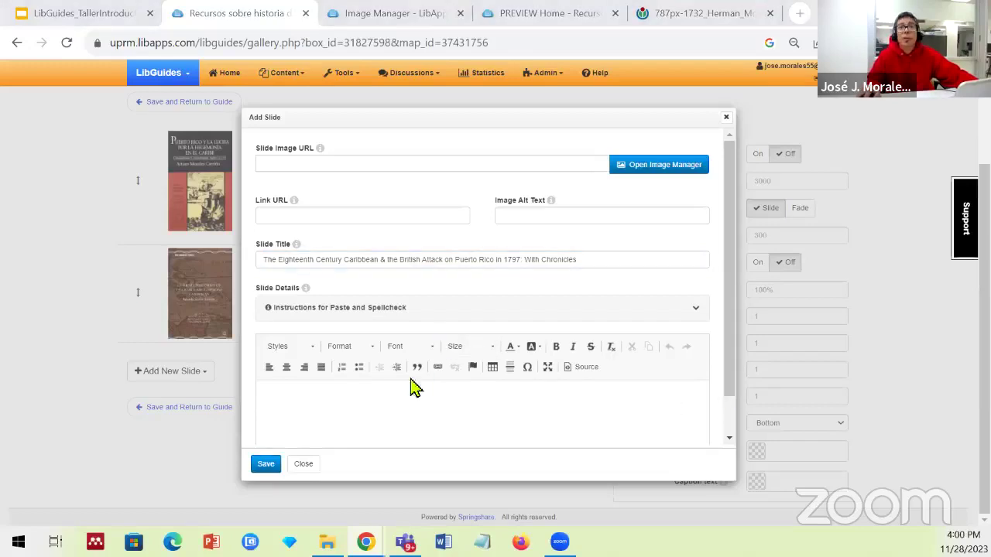
Fill in the slide details with the author, year 1997, classification number F1621 .A56 1997 and "Disponible en Colección Puertorriqueña", and clear the bold formatting.
click(391, 404)
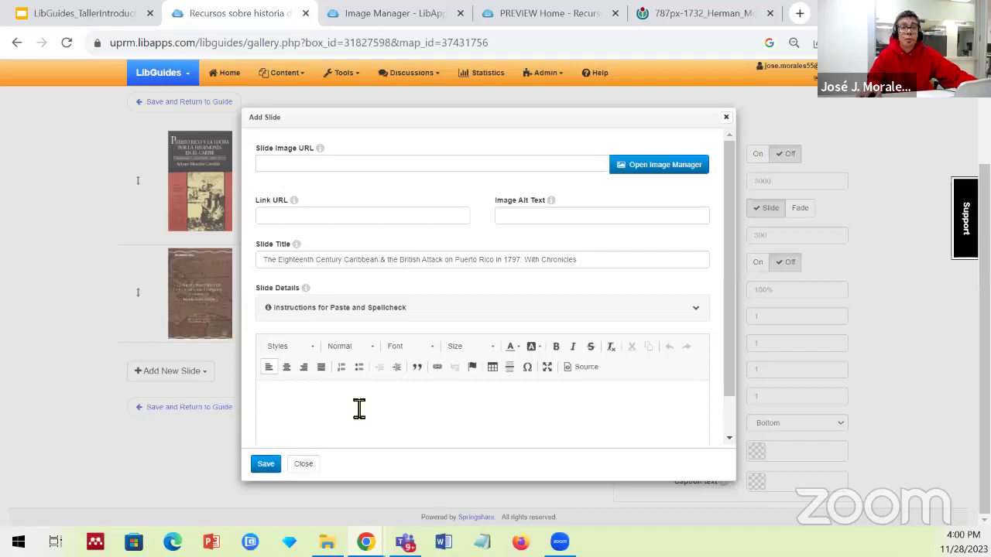
text(Autoria: Maria M. Alonso Año de publicación: 1997 Número de clasificación: F1621 .A56 1997 Disponible en Colección Puertorriqueña)
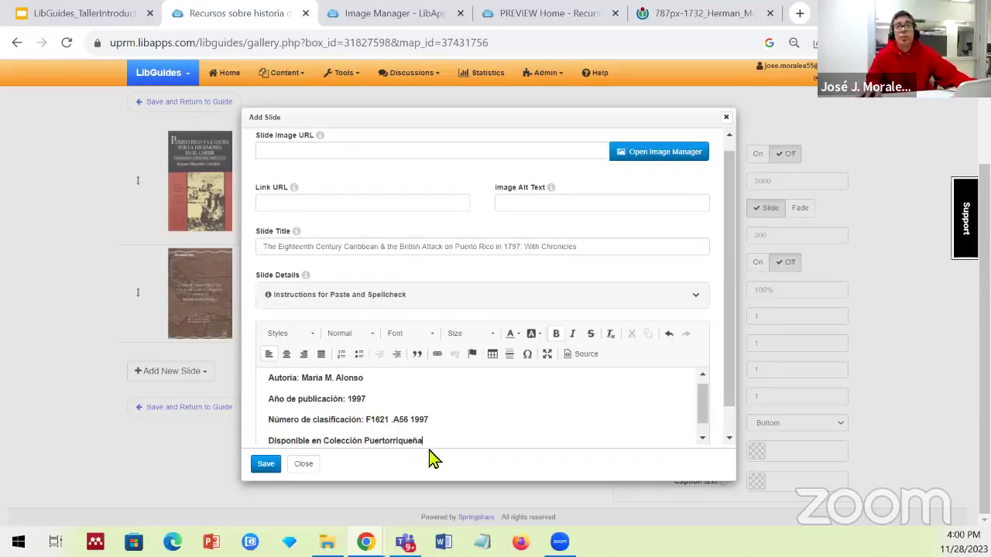
drag(430, 439, 233, 369)
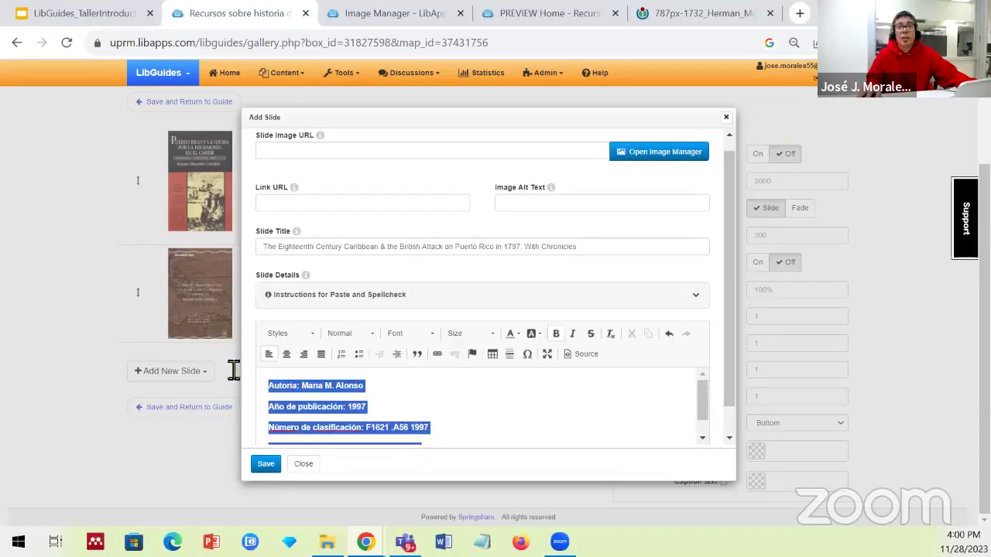
click(611, 334)
Assign the Libro5_18-CentCarib-British-Attack-PR cover from the image library to the slide and save the slide.
click(656, 153)
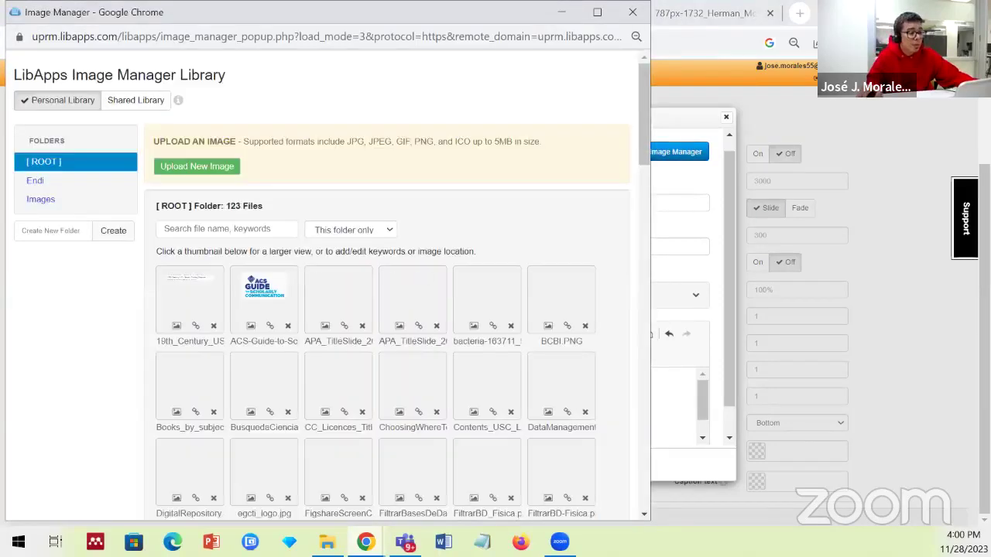
scroll(522, 391, down, 5)
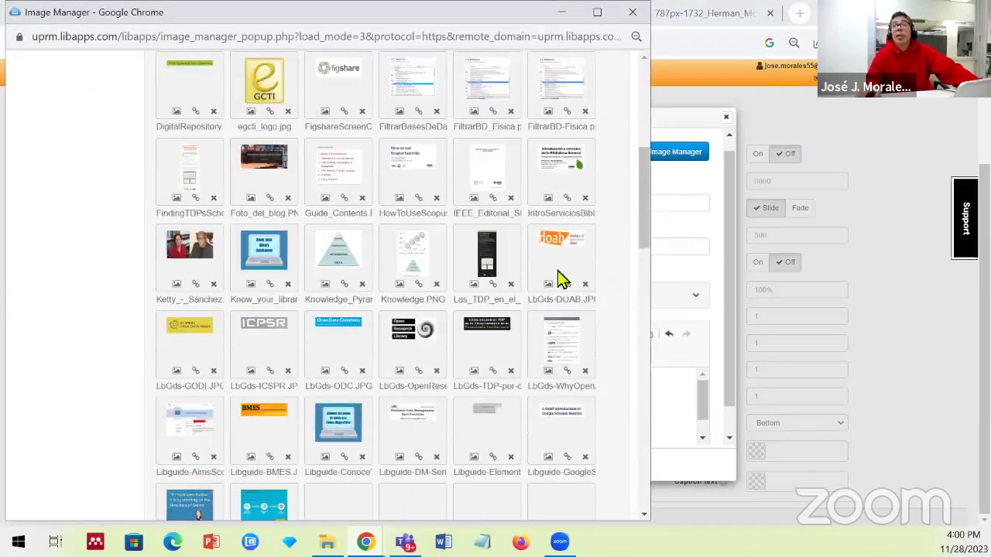
scroll(542, 279, down, 5)
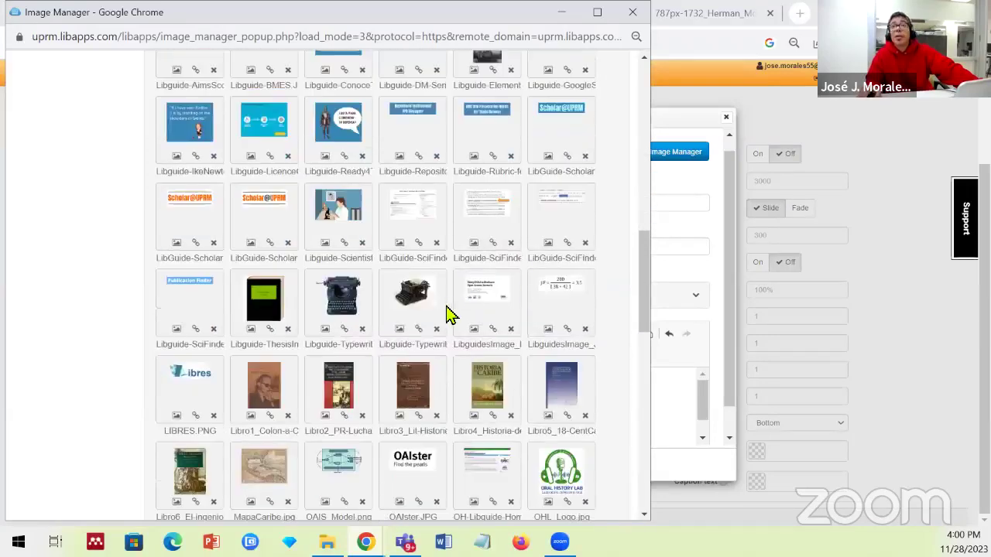
scroll(472, 319, down, 5)
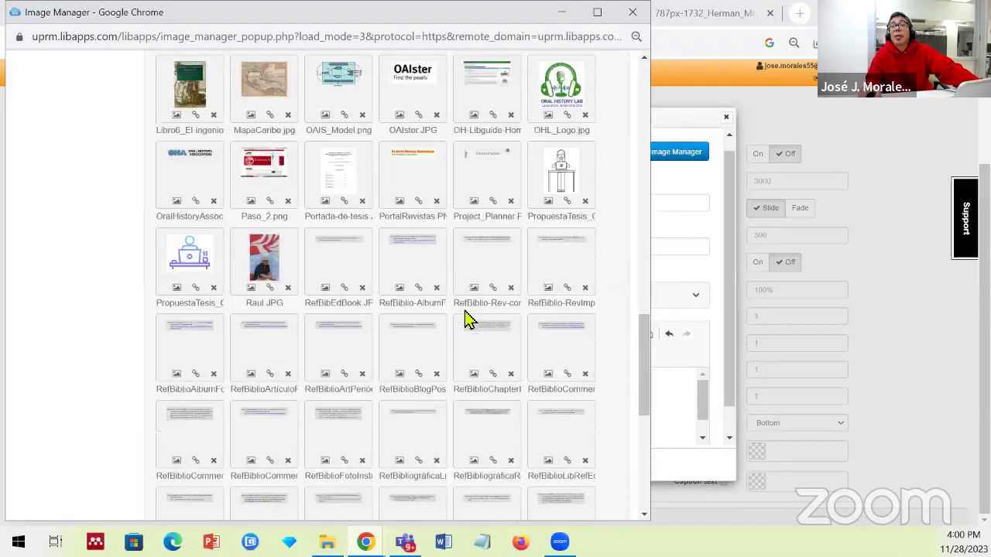
scroll(469, 319, up, 3)
scroll(469, 319, up, 2)
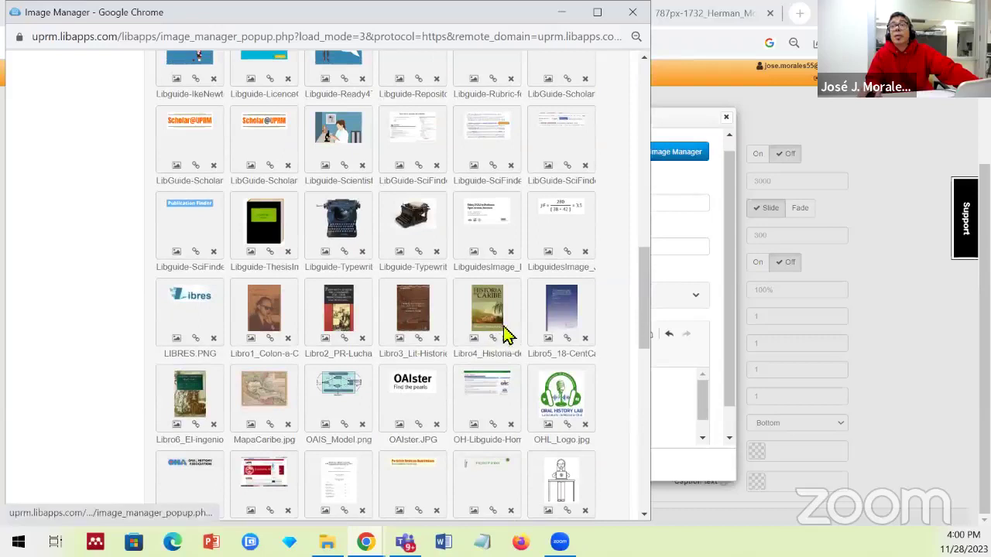
click(552, 339)
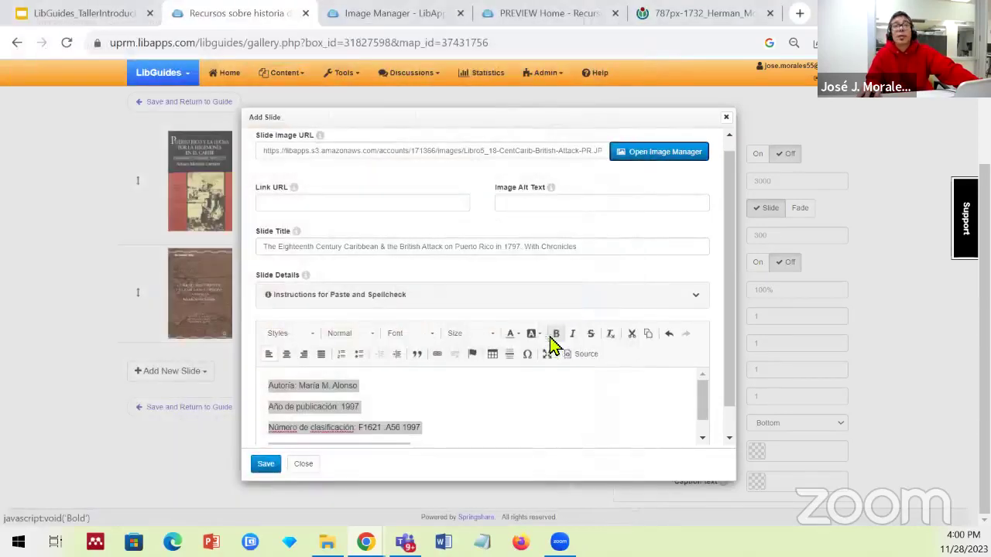
click(271, 468)
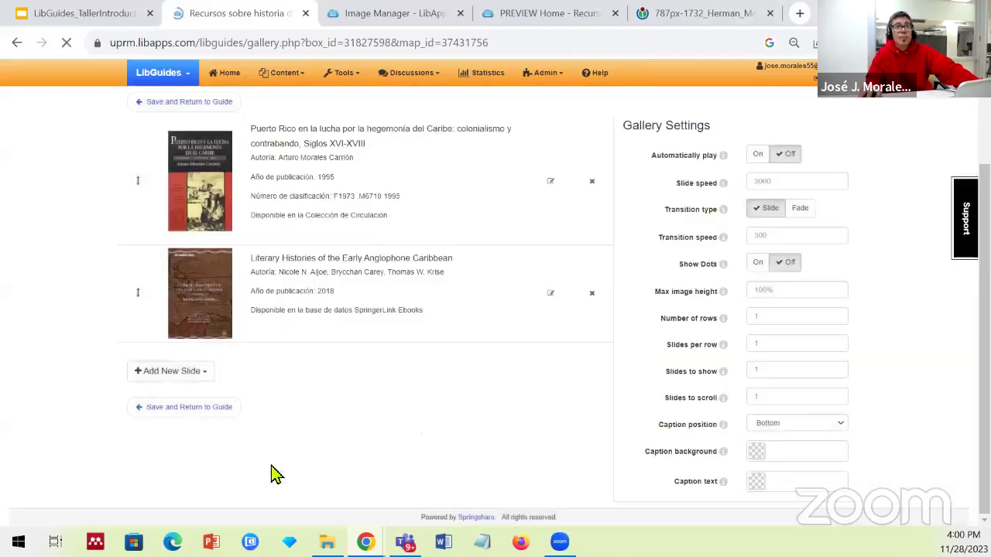
Return to the guide and browse the Libros2 gallery slides to examine how their covers and captions display.
scroll(271, 472, down, 1)
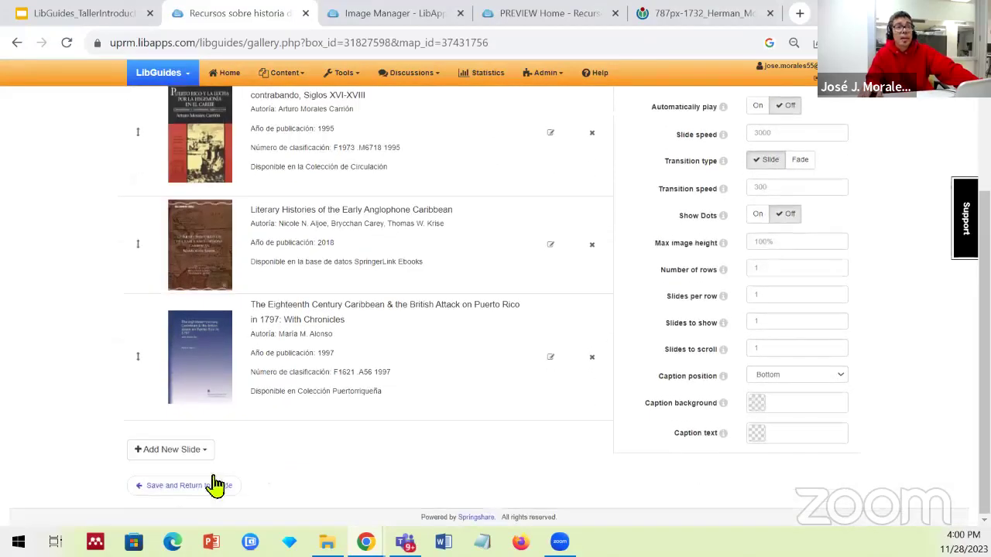
click(196, 493)
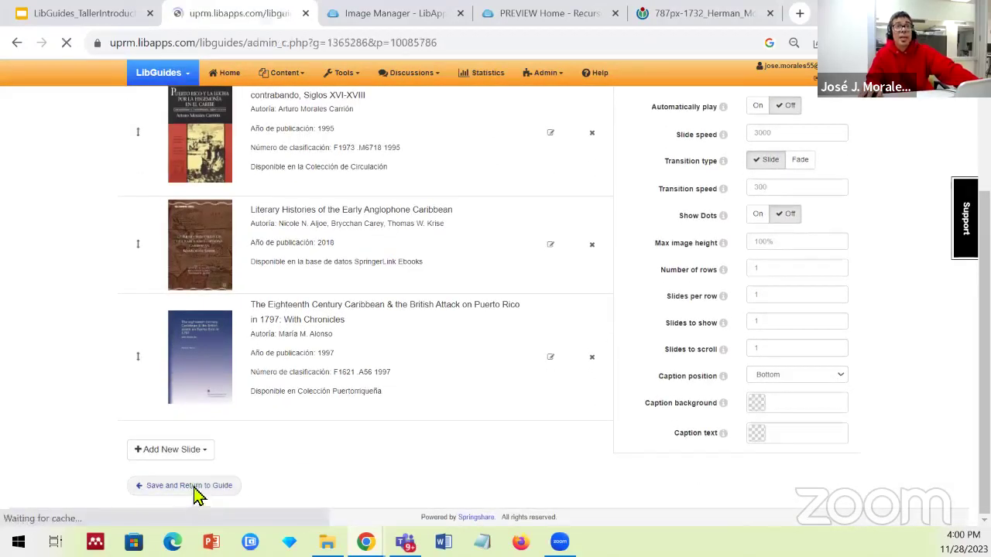
scroll(701, 378, down, 5)
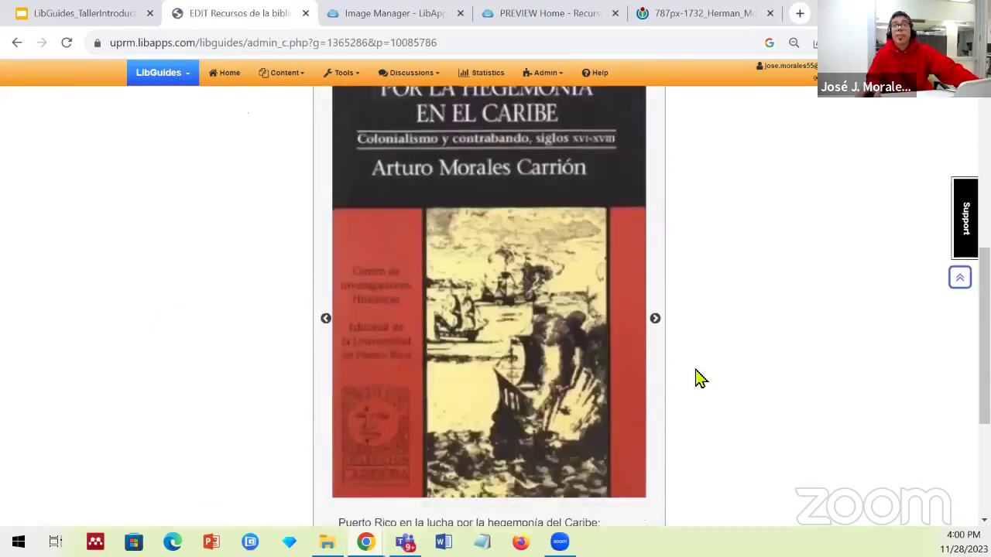
scroll(699, 378, down, 2)
scroll(697, 377, up, 1)
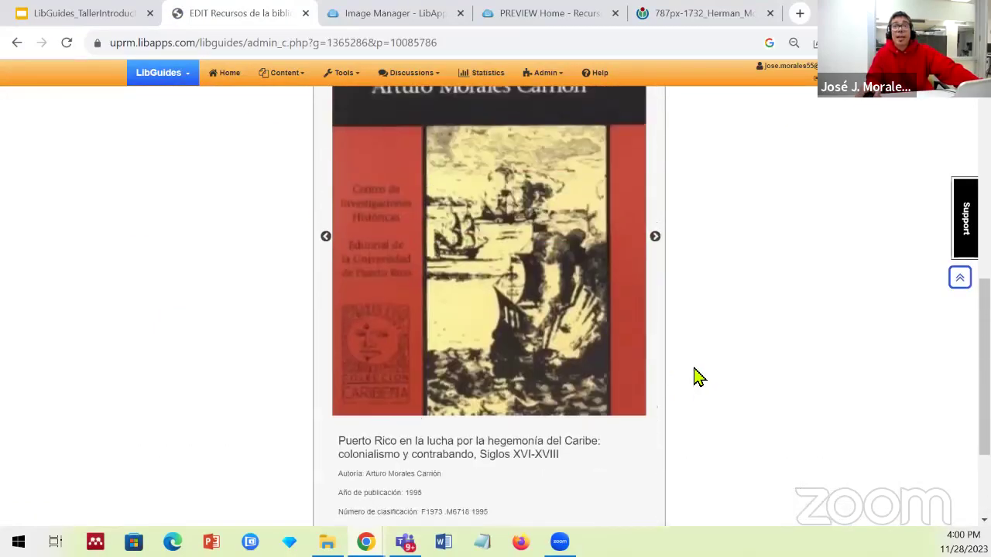
click(656, 238)
click(655, 238)
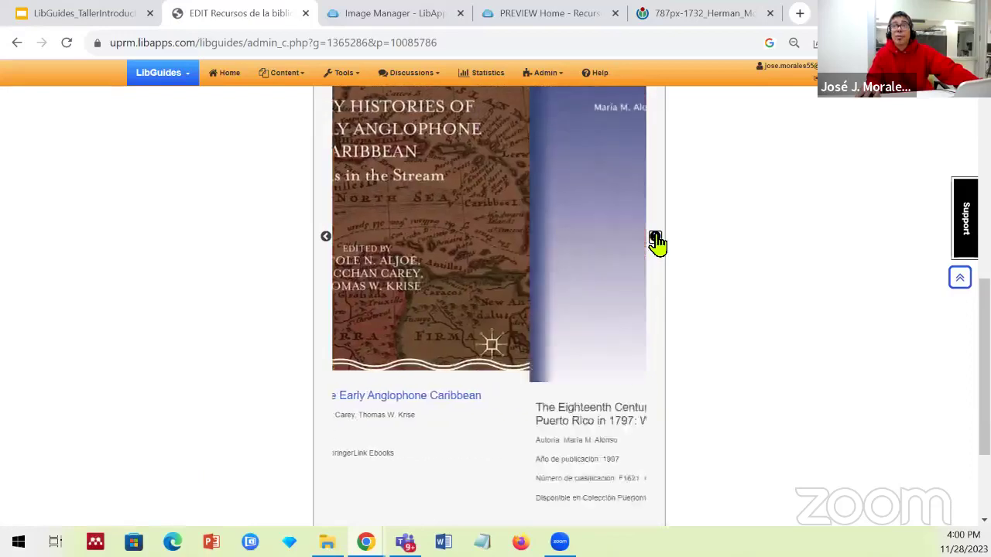
scroll(619, 317, down, 2)
scroll(624, 355, up, 5)
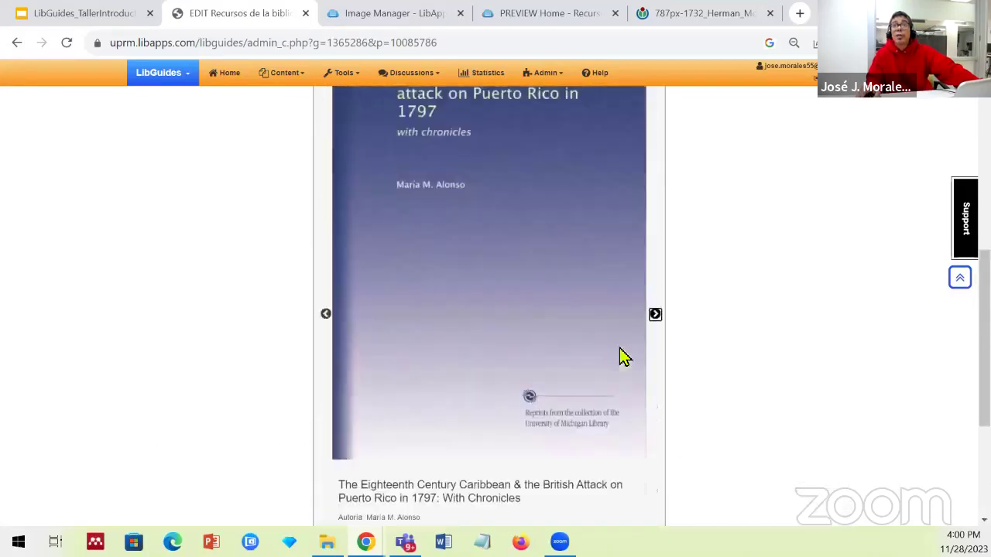
scroll(626, 358, down, 3)
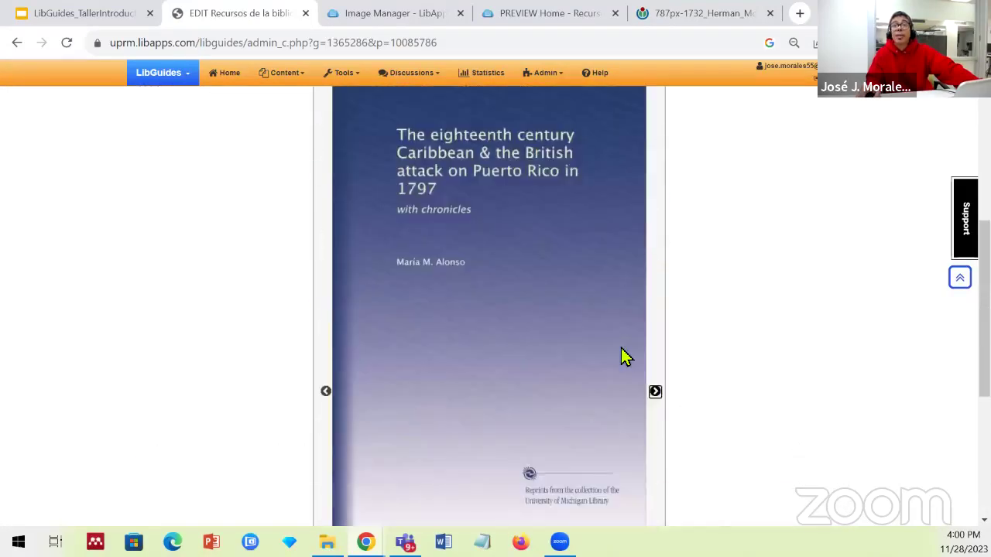
scroll(625, 358, up, 3)
Set the maximum image height in the Libros2 gallery settings to 30%.
click(633, 298)
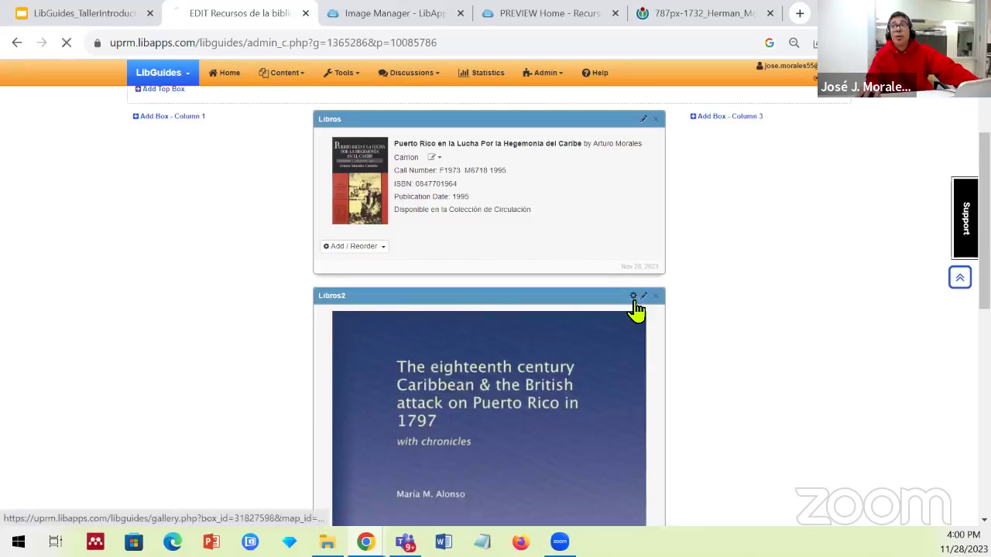
scroll(766, 396, down, 3)
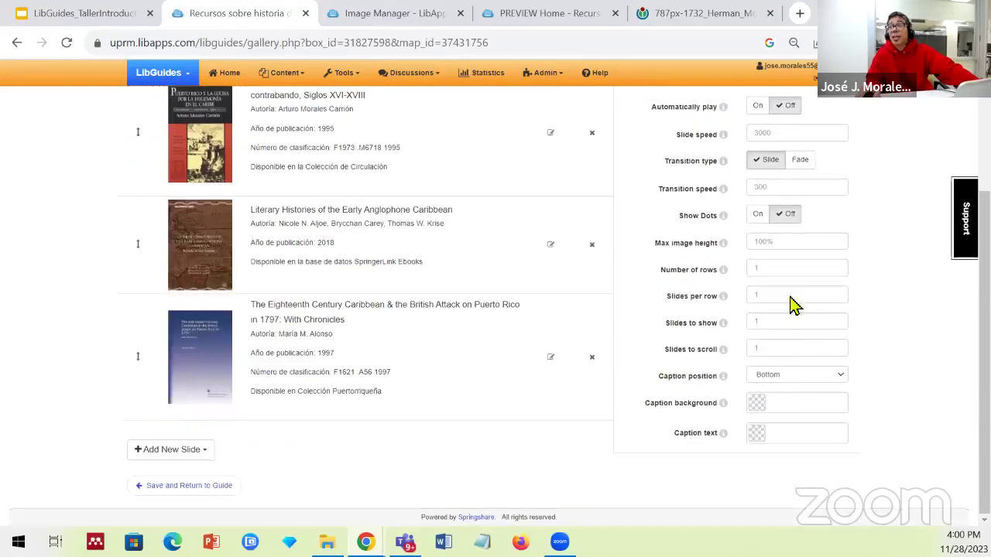
scroll(795, 306, up, 1)
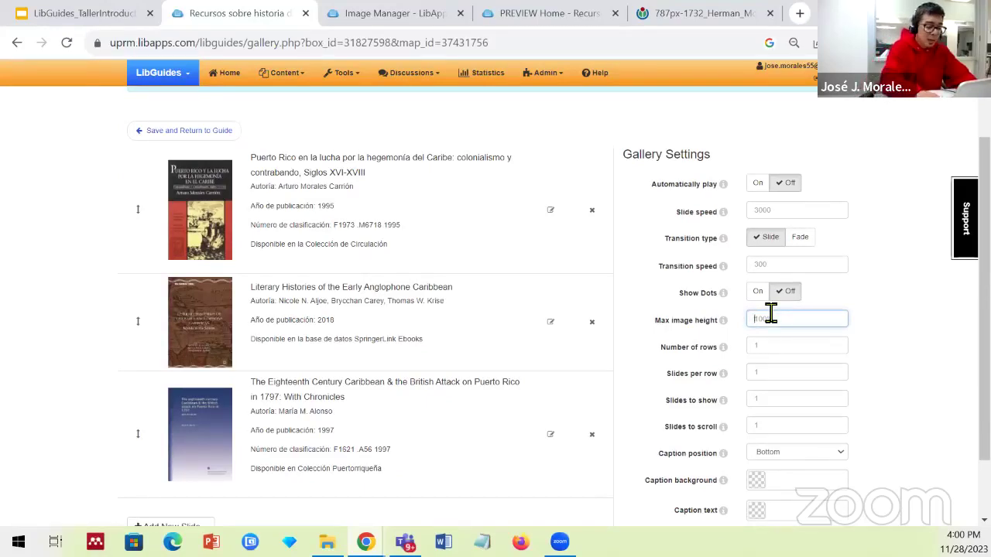
text(30)
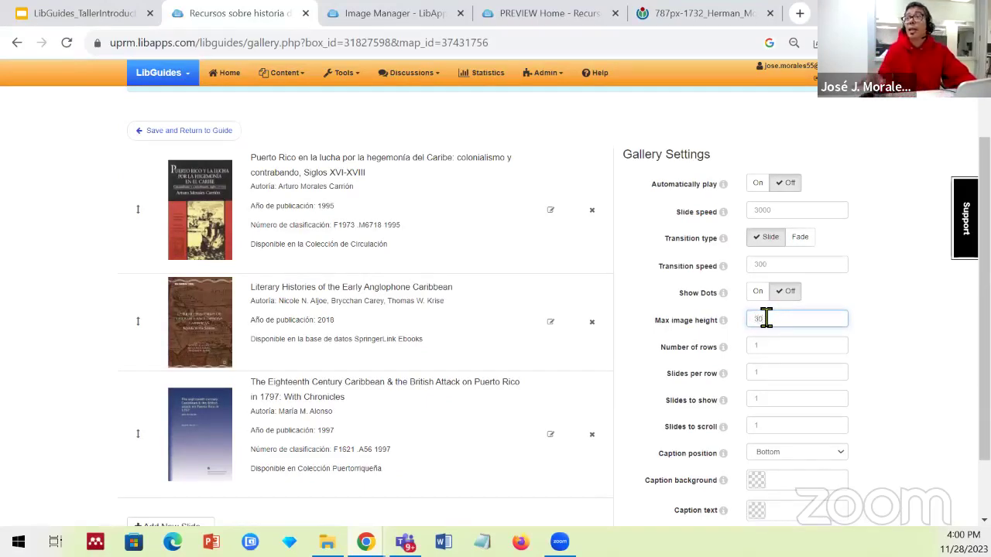
text(%)
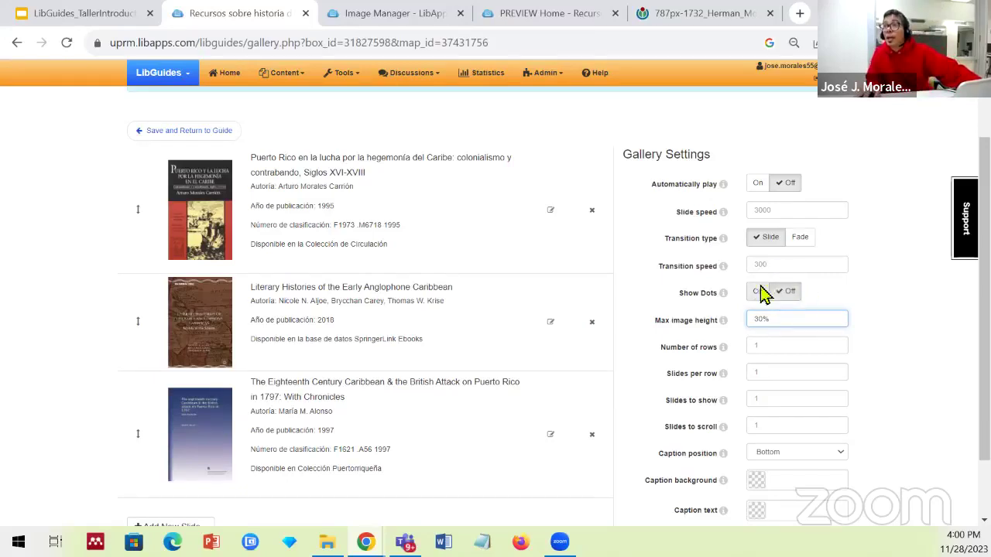
Turn on automatic play for the gallery, save, and review the Libros2 box in the guide.
click(761, 184)
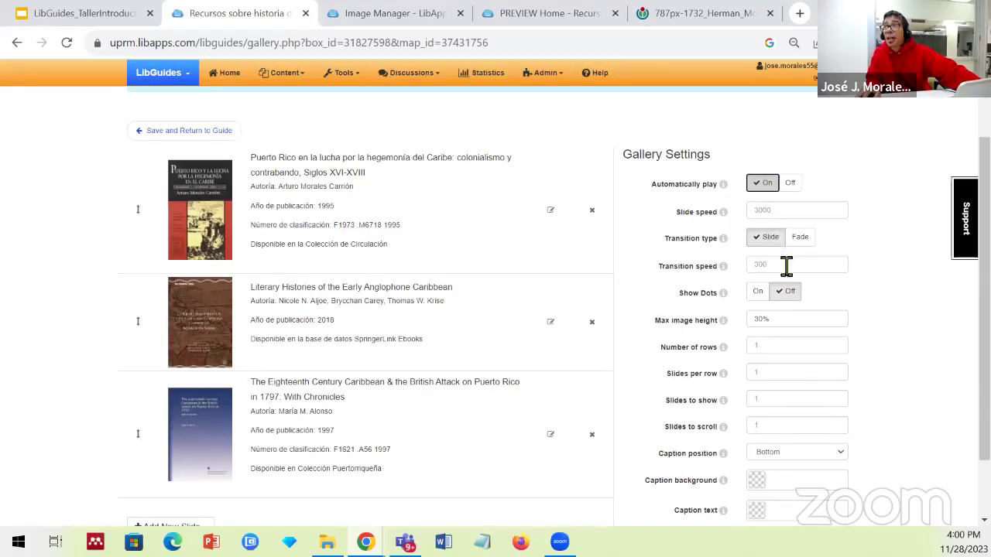
scroll(786, 265, down, 2)
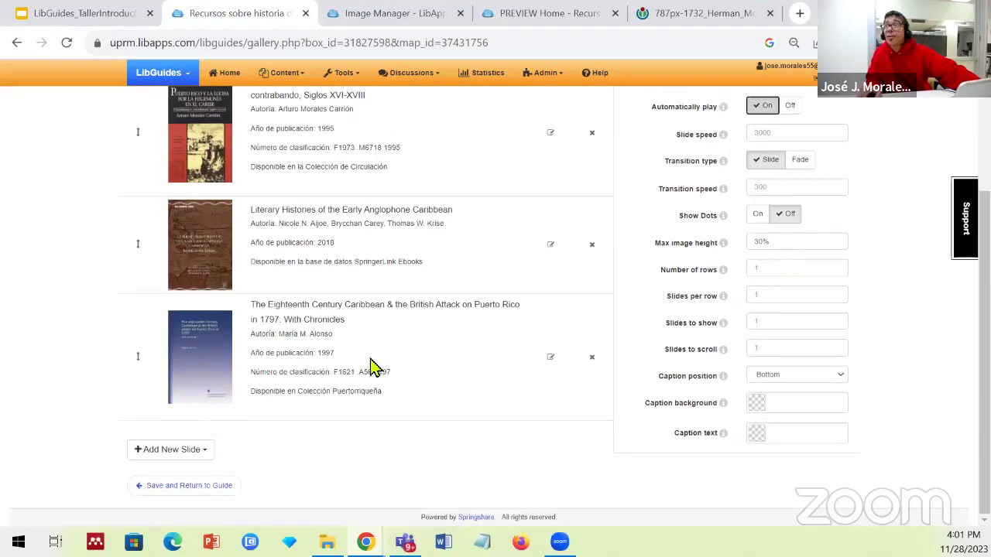
click(163, 488)
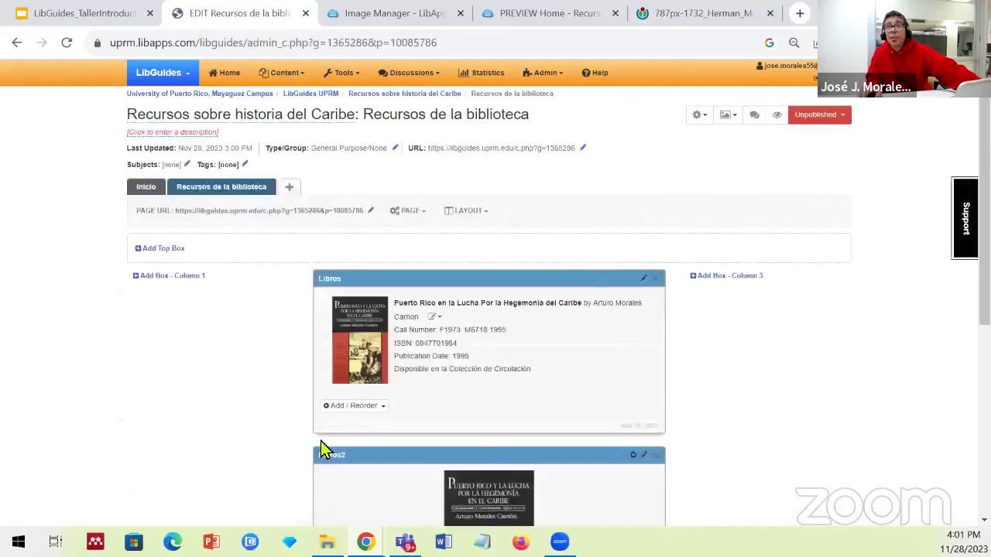
scroll(329, 449, down, 3)
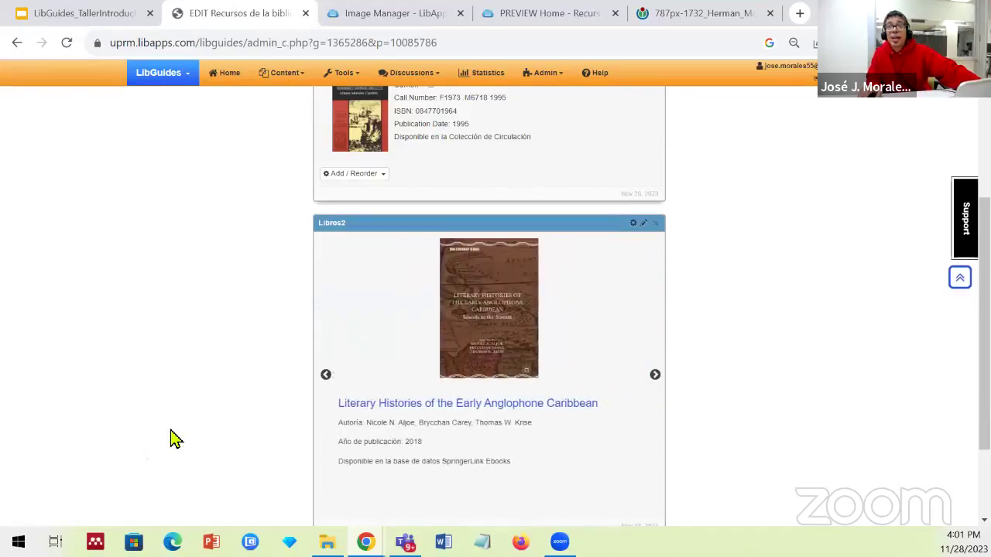
scroll(385, 391, up, 3)
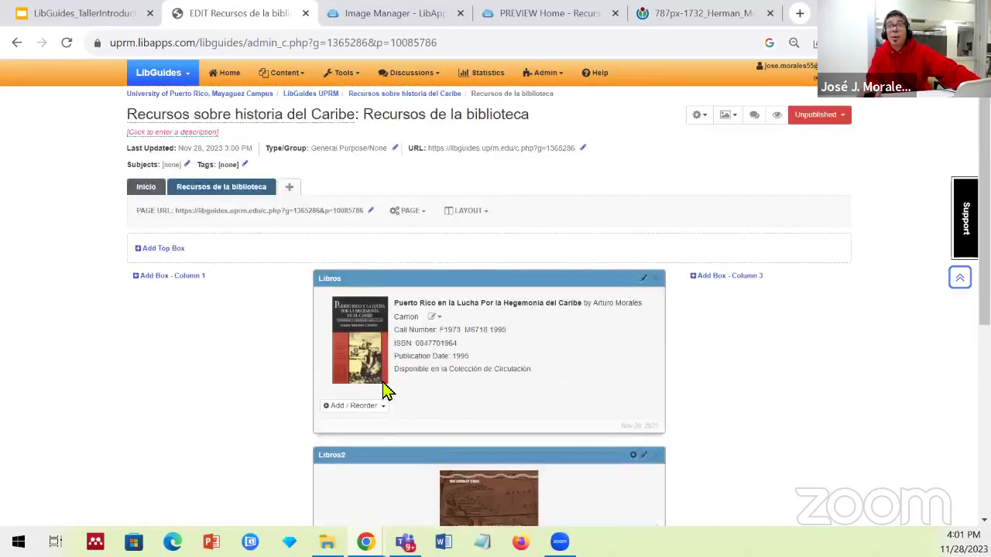
scroll(383, 383, down, 1)
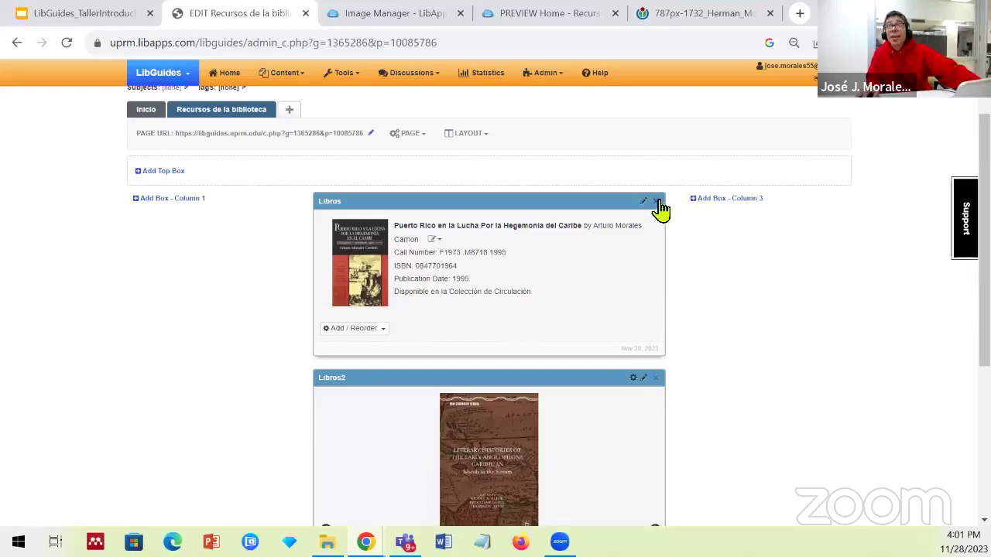
click(655, 203)
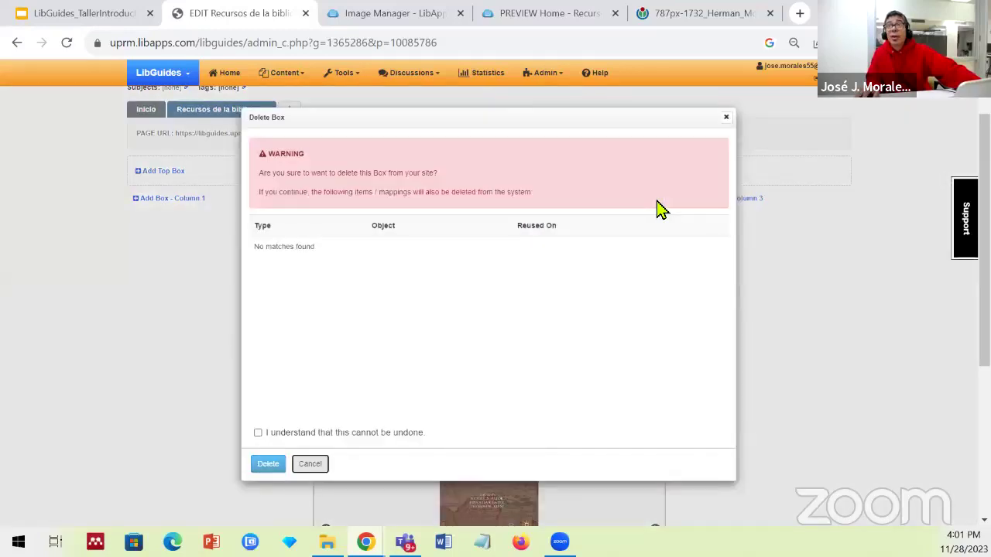
click(726, 117)
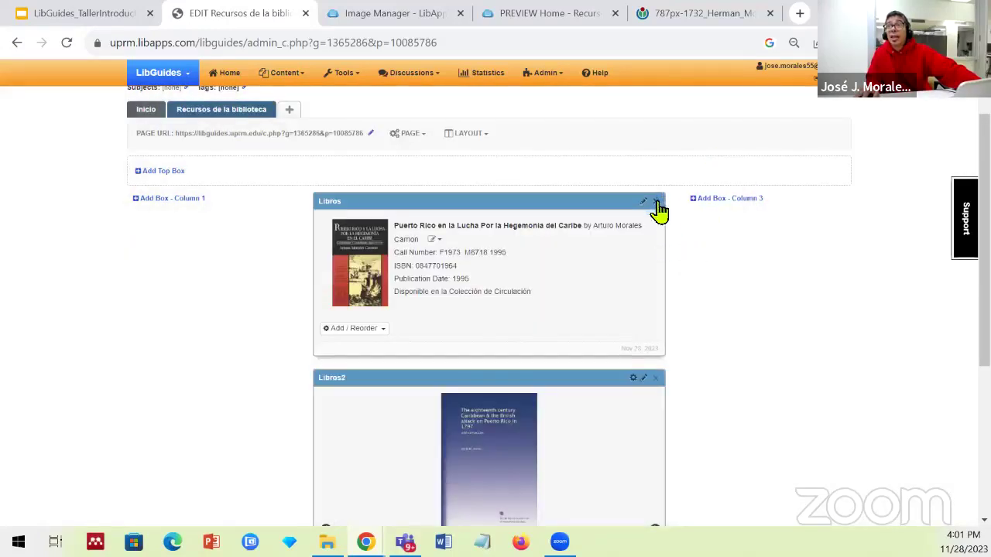
Delete the Libros box holding the single catalog book from the Recursos de la biblioteca page, acknowledging that this cannot be undone.
click(657, 202)
click(257, 433)
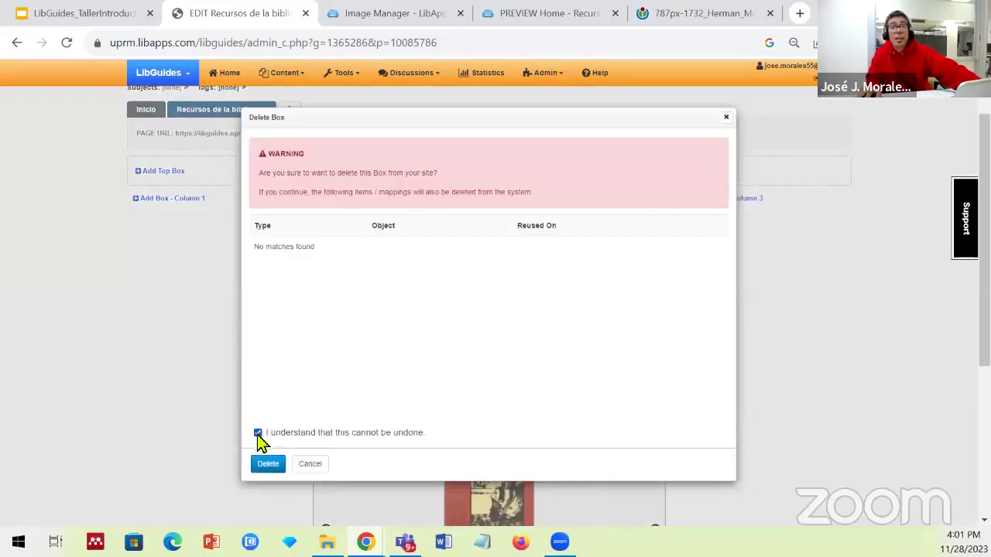
click(267, 463)
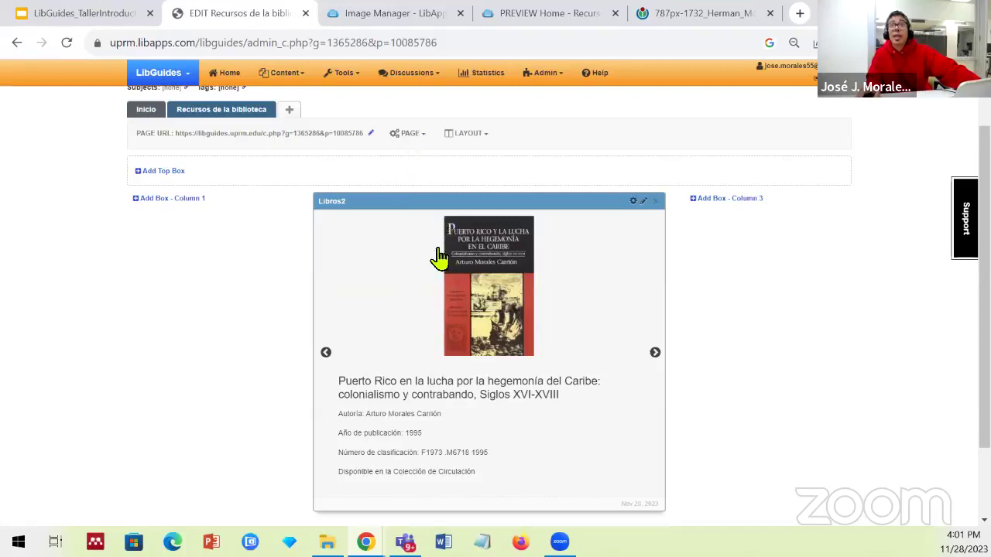
Preview the Recursos de la biblioteca page and close the Image Manager and older Home preview tabs before returning to the guide editor.
scroll(438, 258, up, 1)
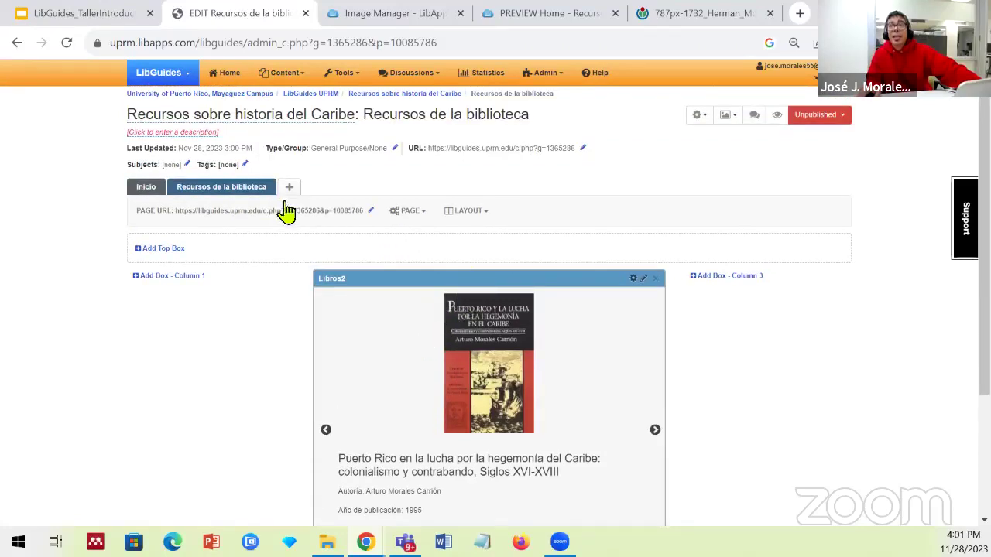
click(777, 116)
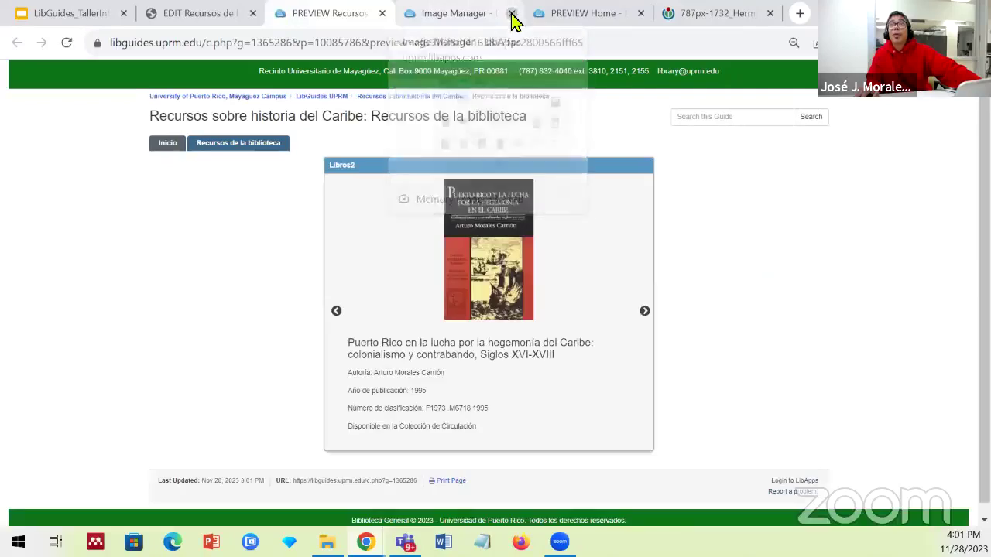
click(511, 14)
click(511, 14)
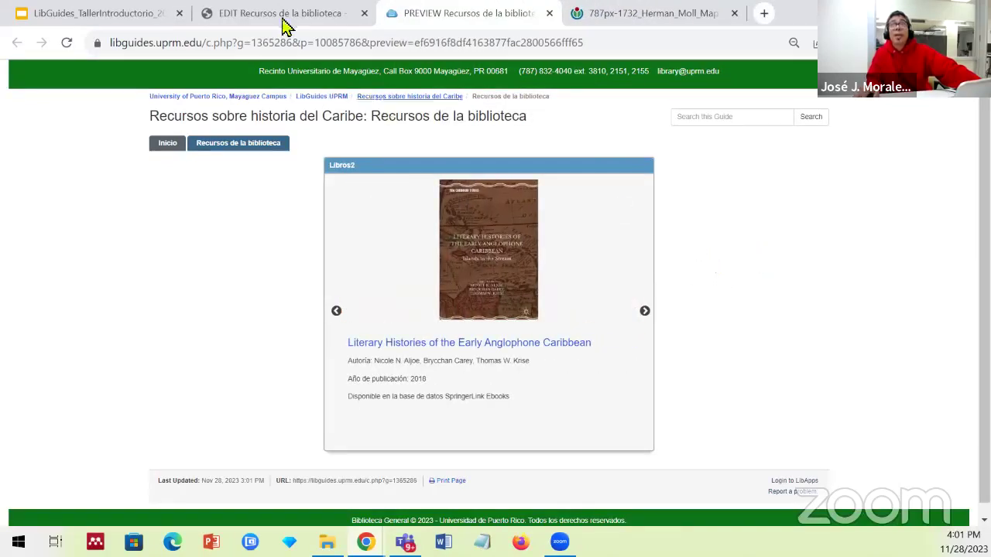
click(331, 16)
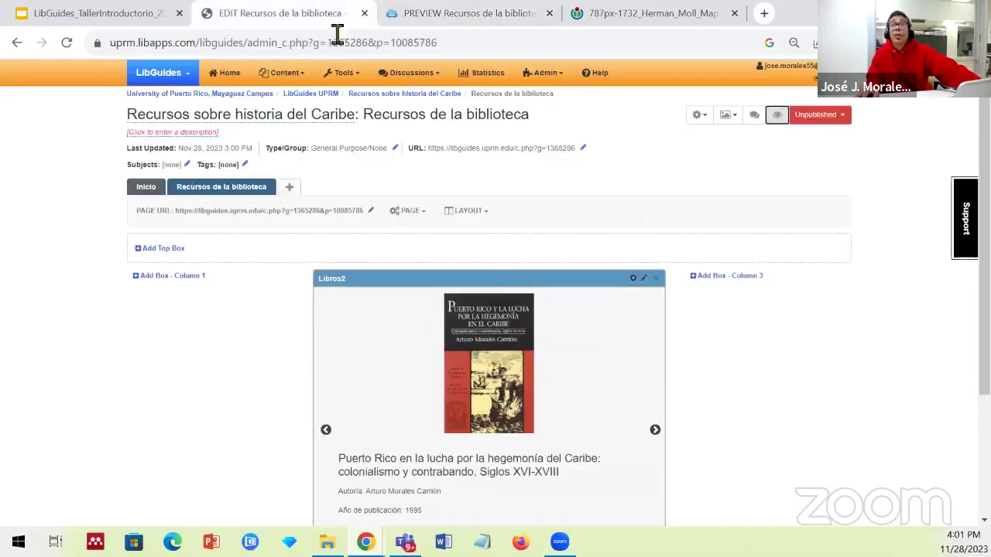
Rename the Libros2 gallery box as "Libros" and save it.
click(644, 278)
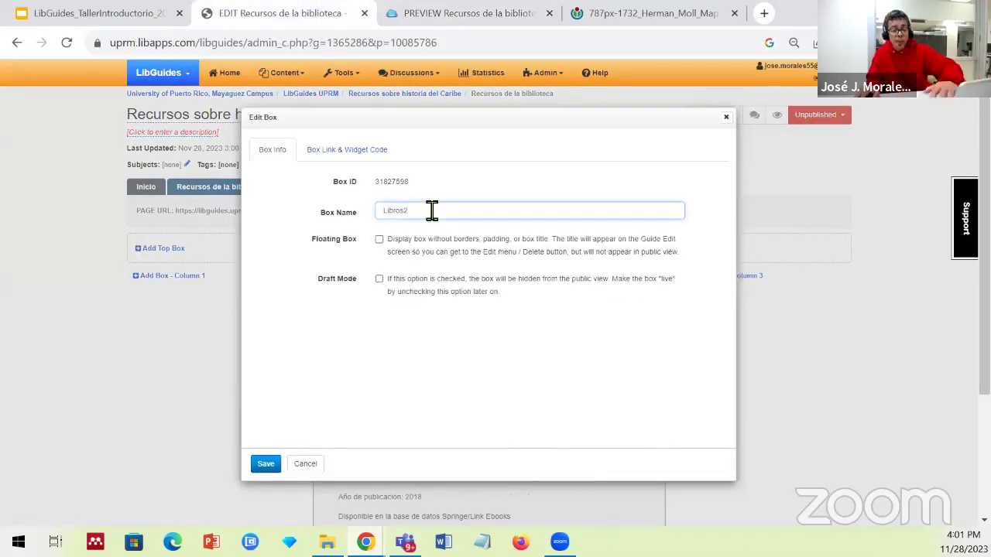
key(BackSpace)
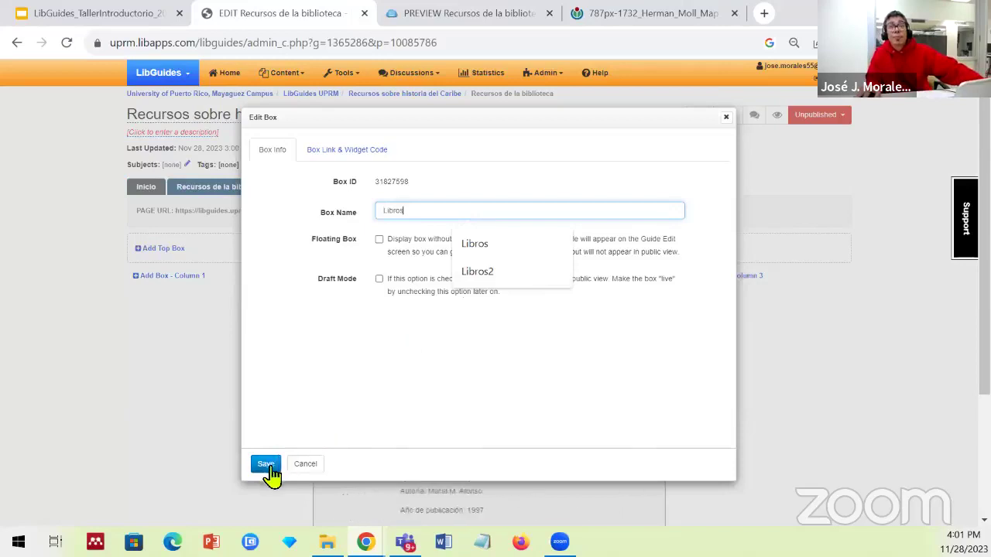
click(266, 466)
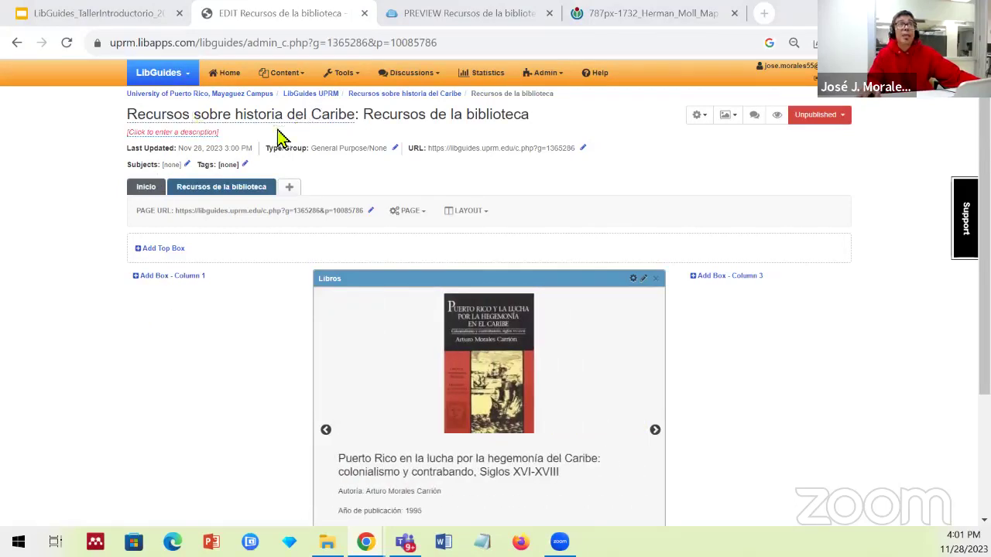
Create a standard box named "Bases de datos" in column 1 of the page.
click(167, 277)
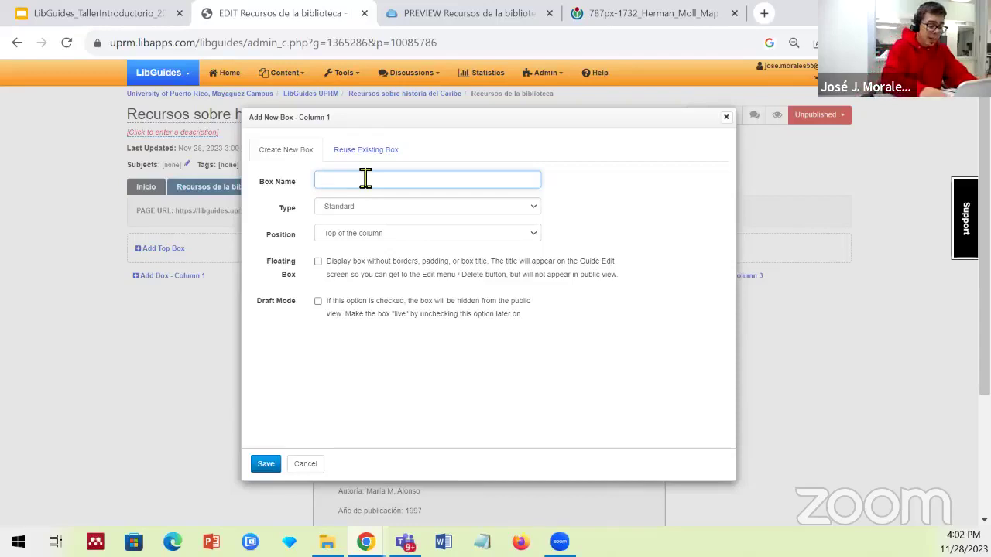
text(Bases de datos)
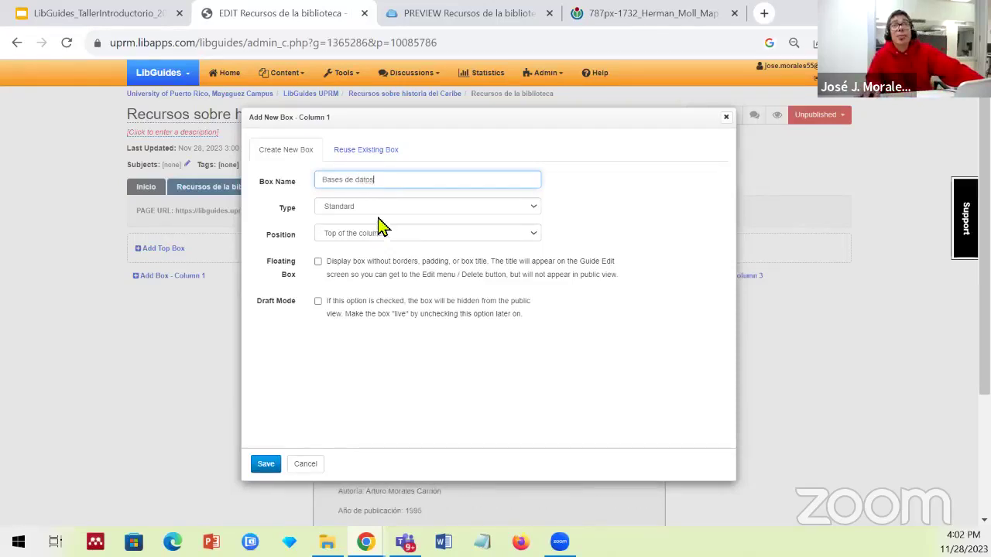
click(264, 464)
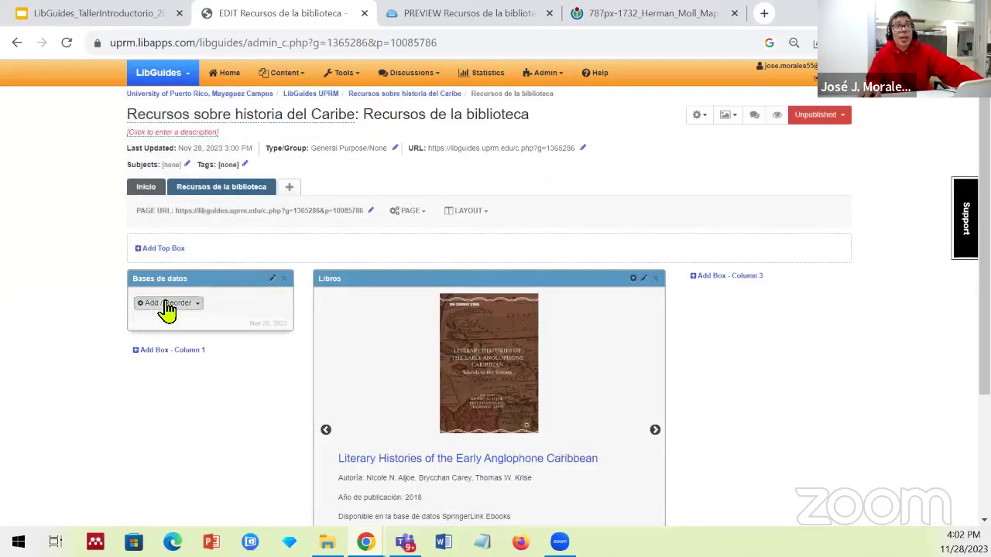
Add the ProQuest One Academic database to the Bases de datos box, searching the assets for "proquest".
click(167, 304)
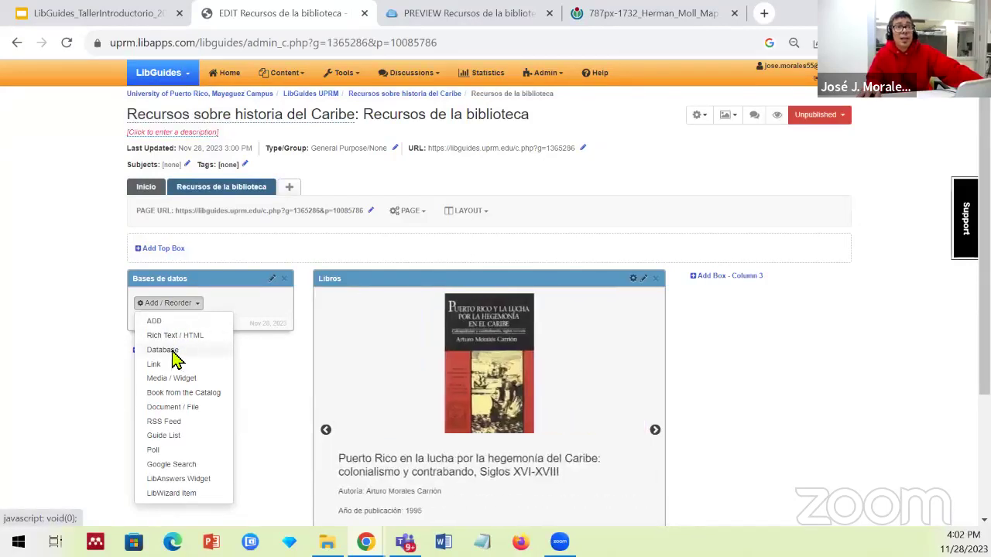
click(172, 353)
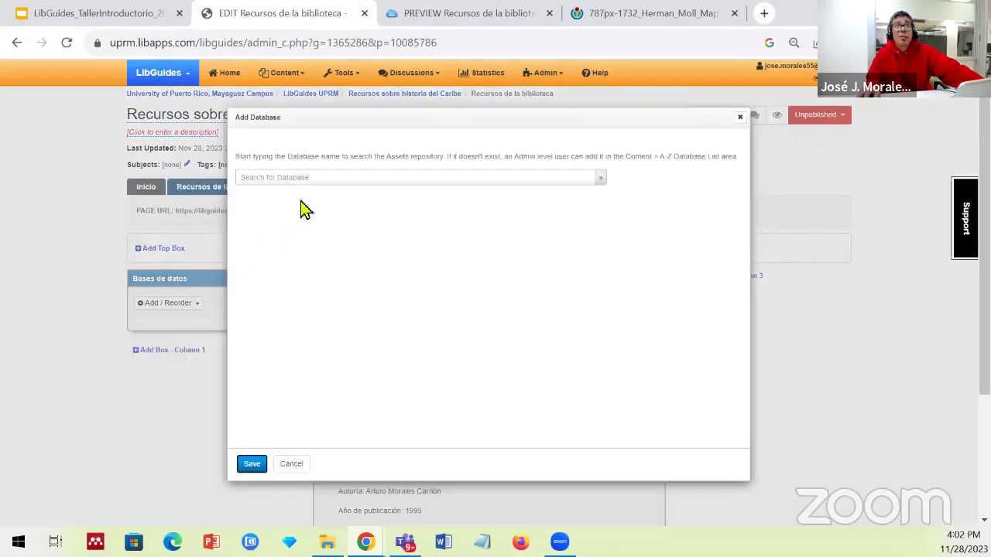
click(346, 179)
text(proquest)
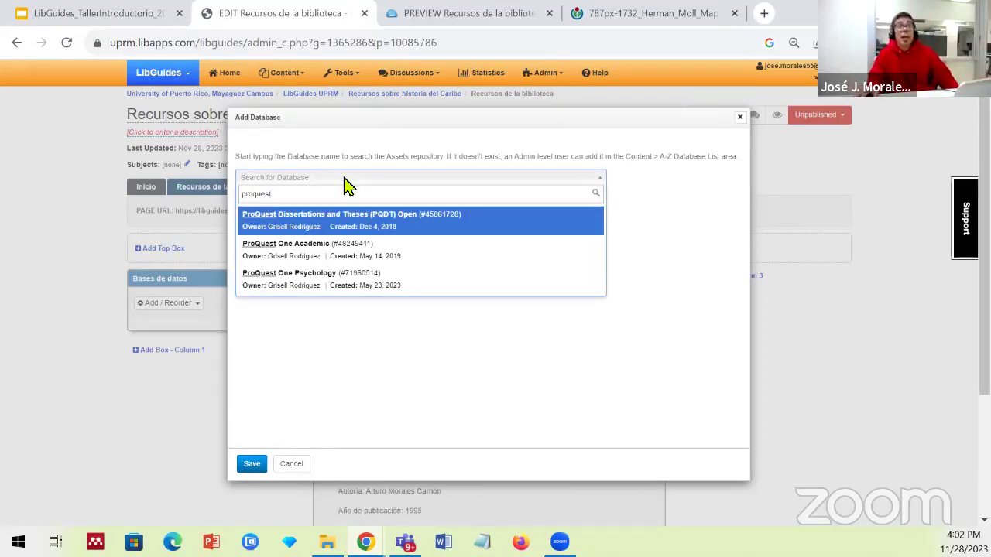
click(325, 256)
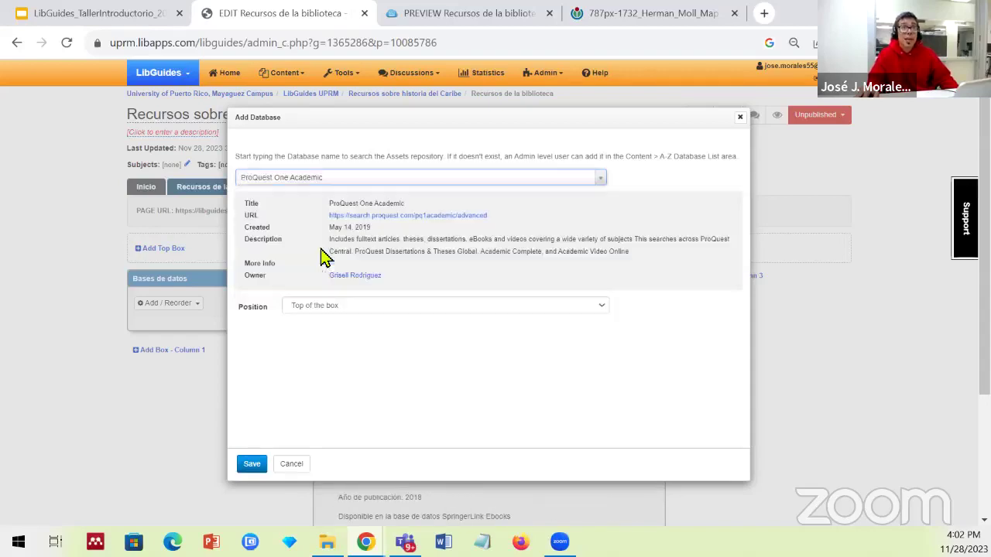
click(252, 464)
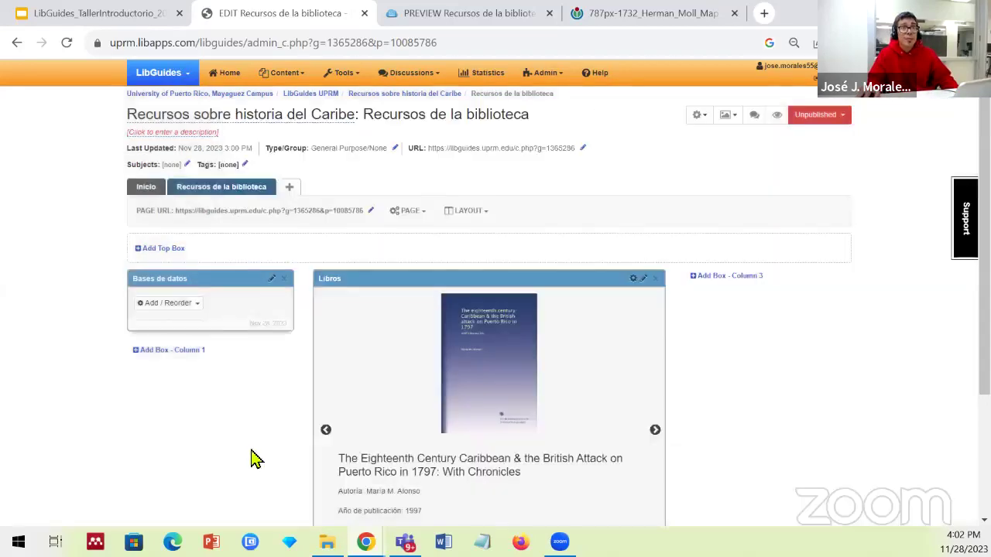
Add the Academic Search Ultimate database to the Bases de datos box, searching the assets for "academic sear".
click(163, 329)
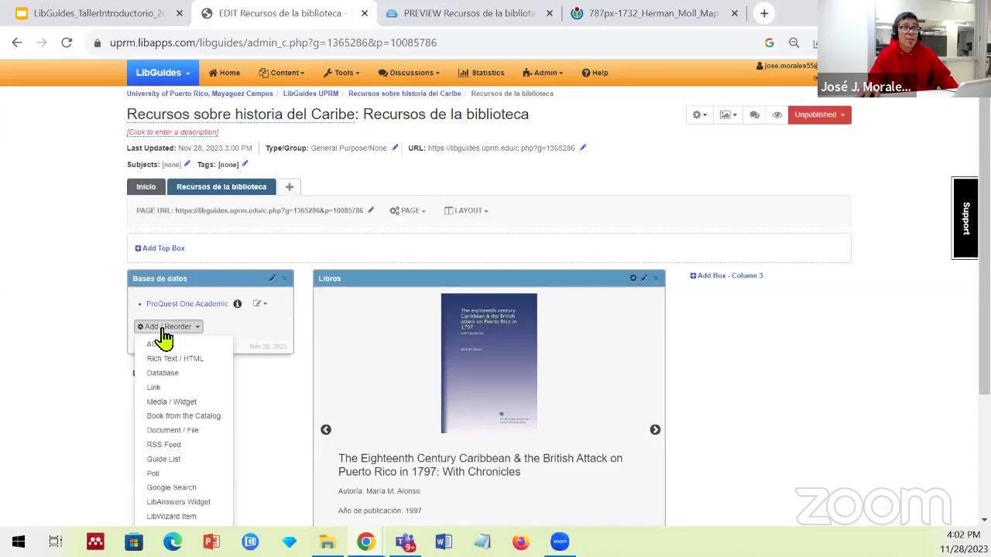
click(175, 378)
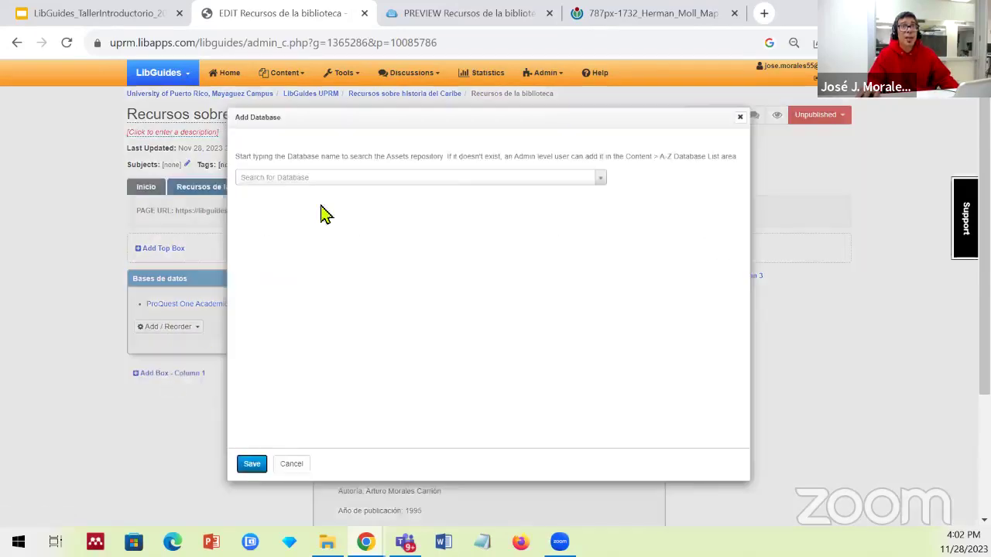
click(328, 185)
text(a)
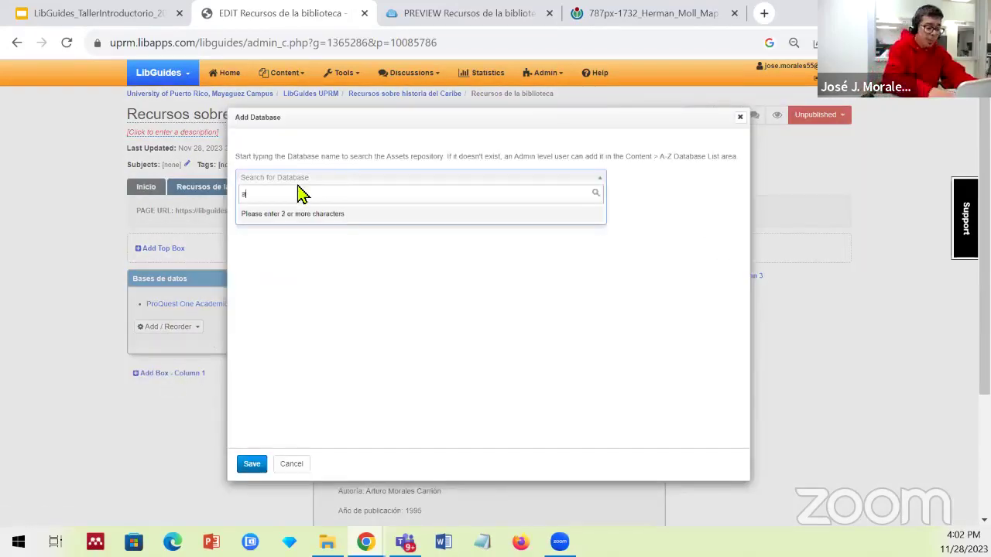
text(cademic)
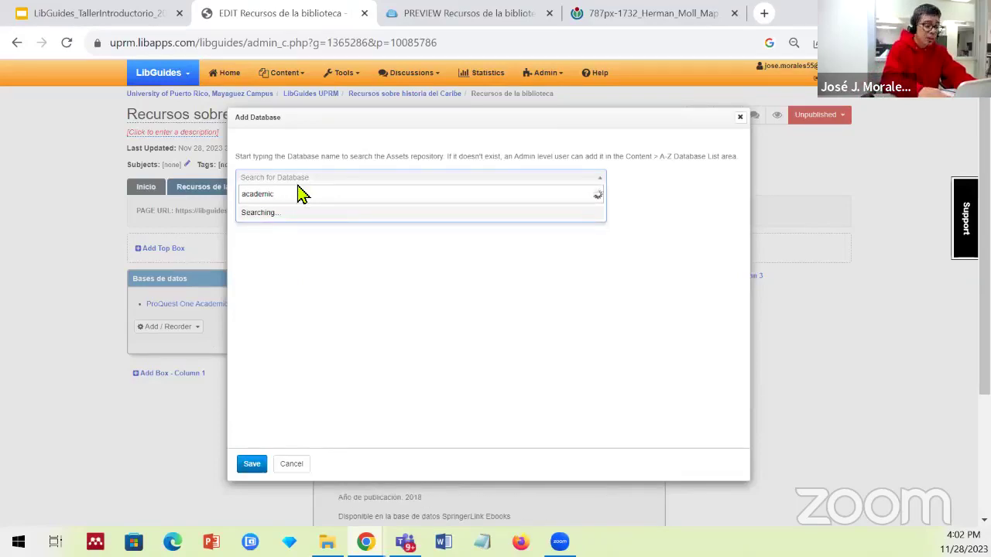
text( sear)
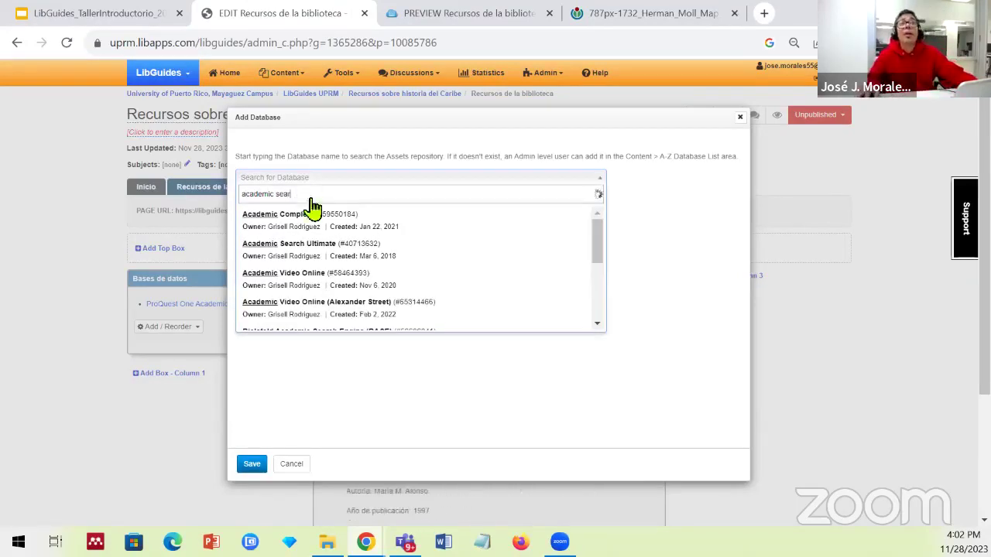
click(316, 225)
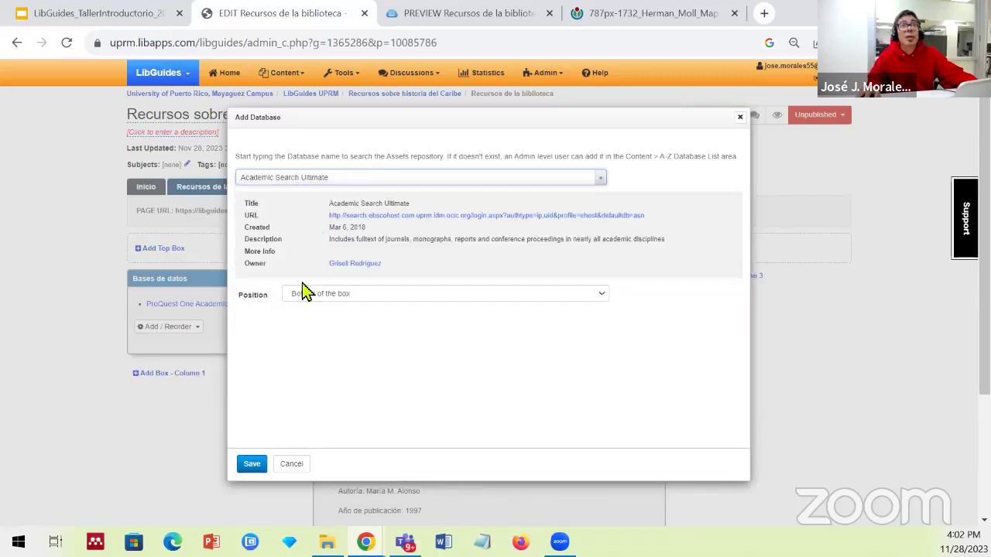
click(251, 465)
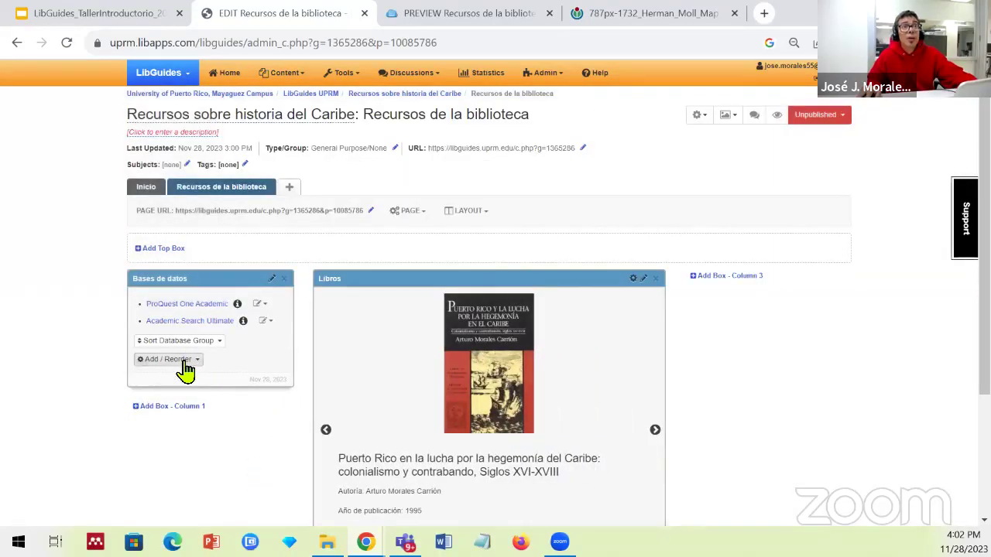
Add the REDALyC database to the Bases de datos box, searching the assets for "redalyc".
click(184, 365)
click(191, 408)
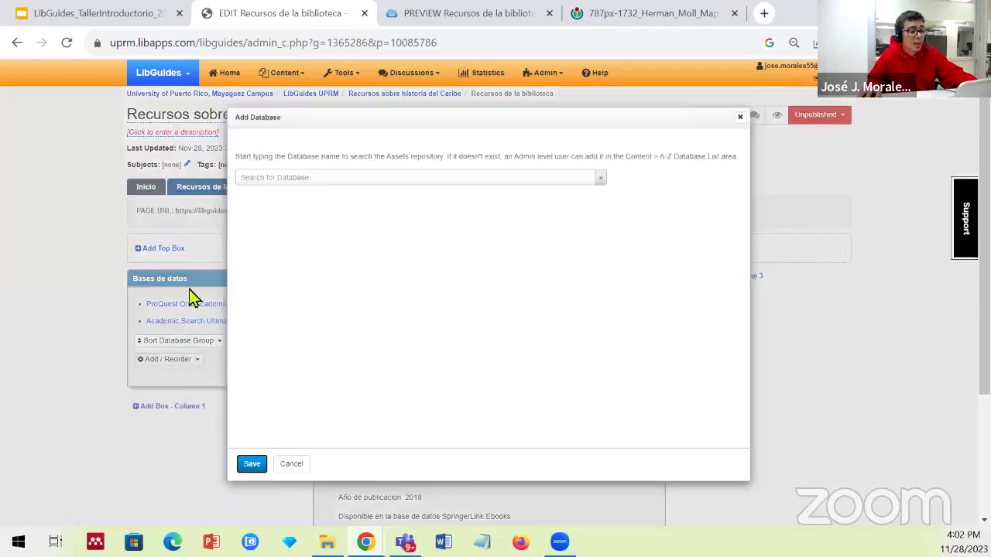
click(291, 184)
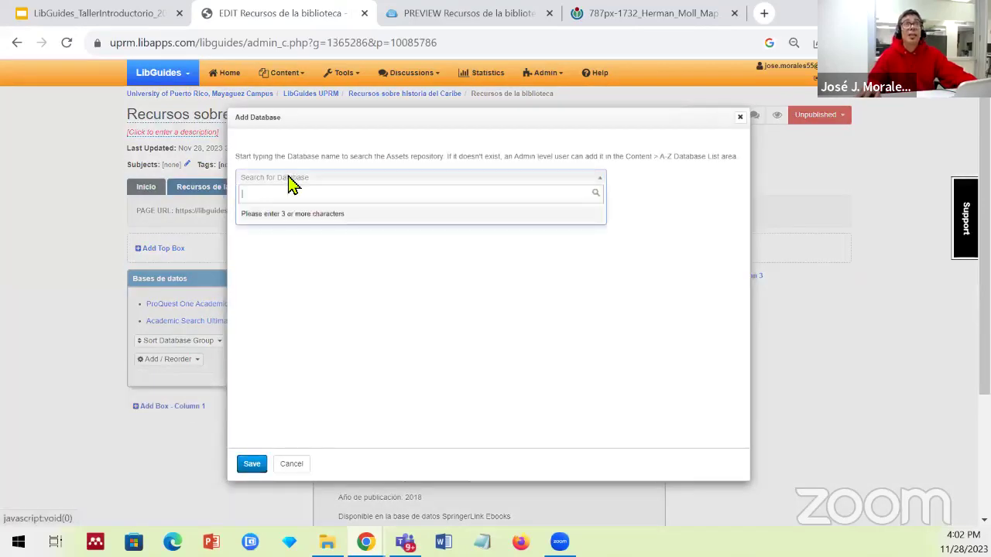
text(reda)
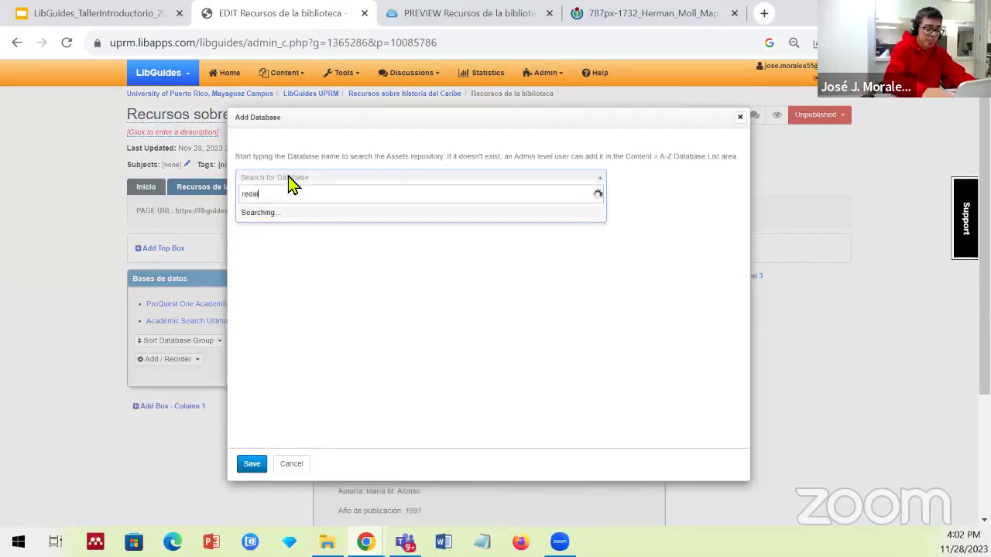
text(lyc)
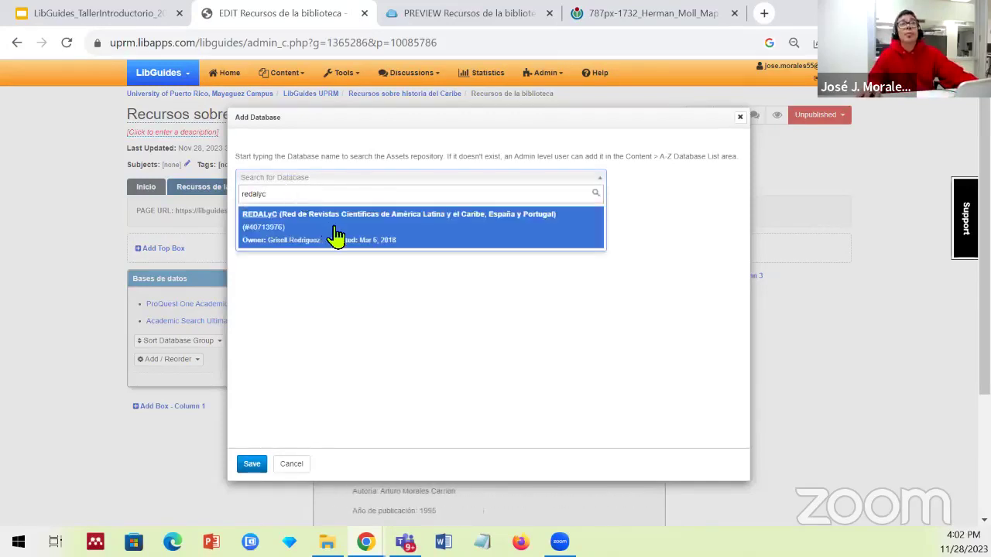
click(334, 234)
click(253, 465)
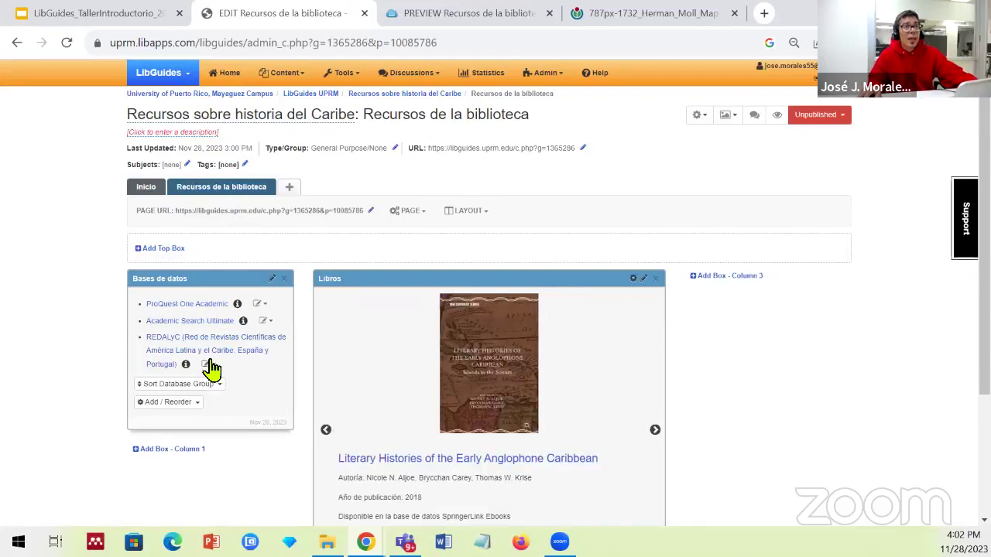
Set the description display of the ProQuest One Academic entry to "Beneath item title" and save it.
click(261, 304)
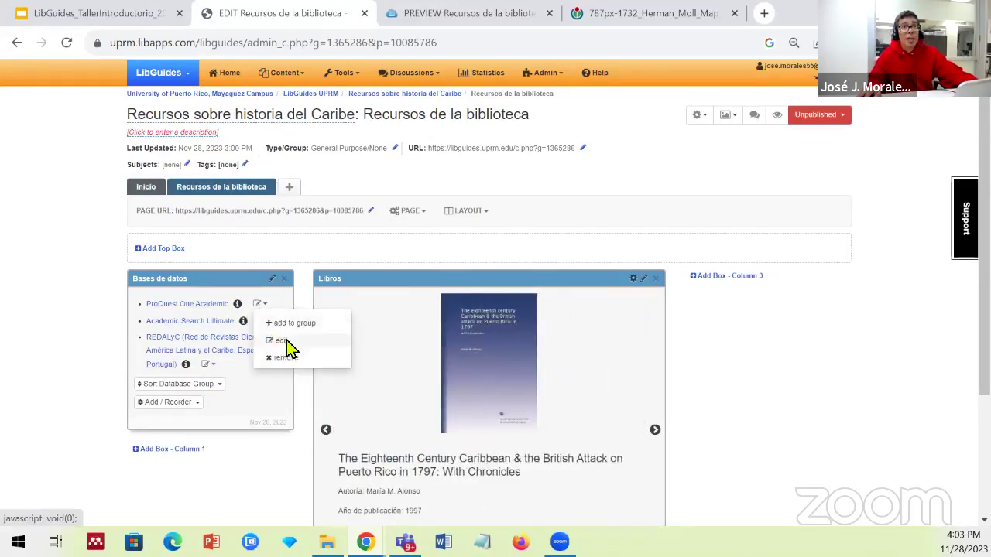
click(283, 342)
scroll(333, 341, down, 5)
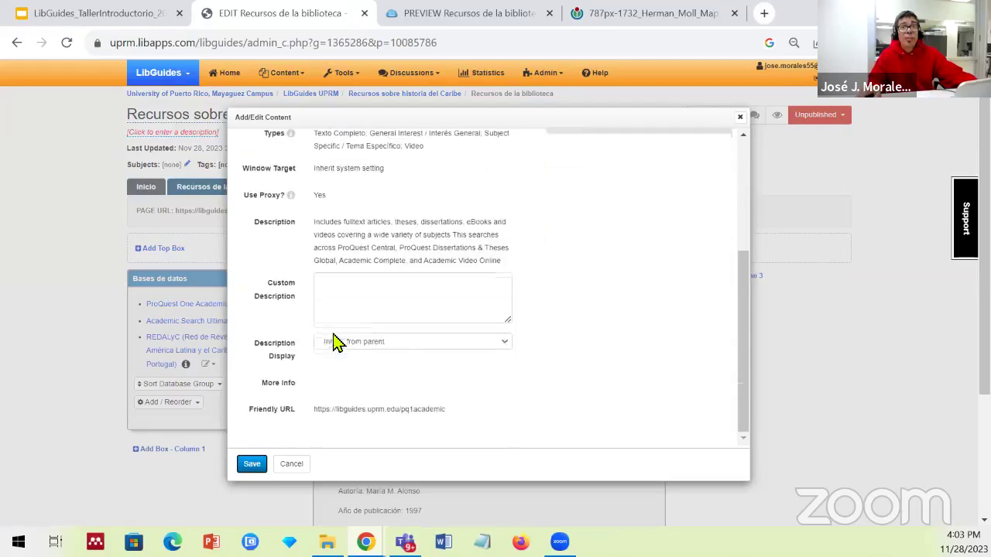
click(395, 349)
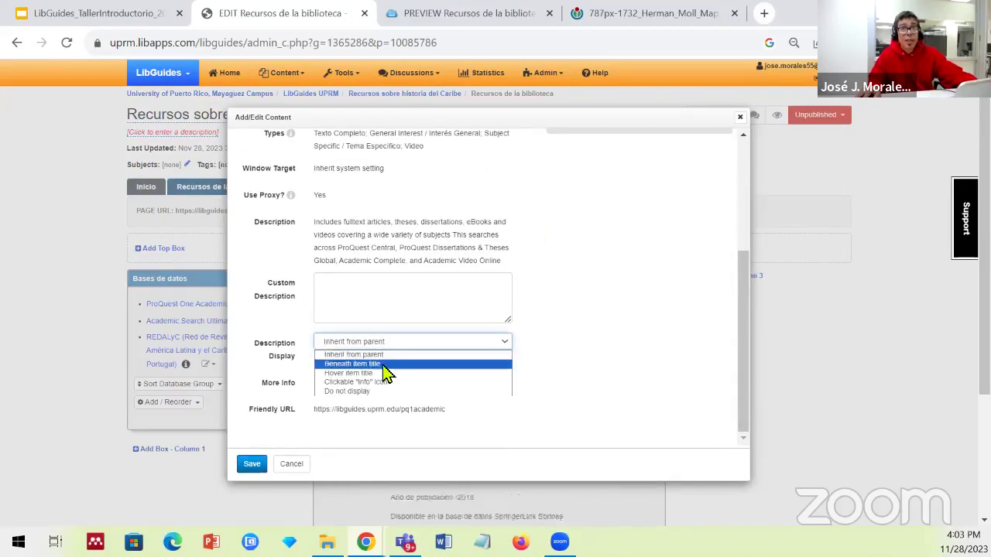
click(385, 364)
click(252, 465)
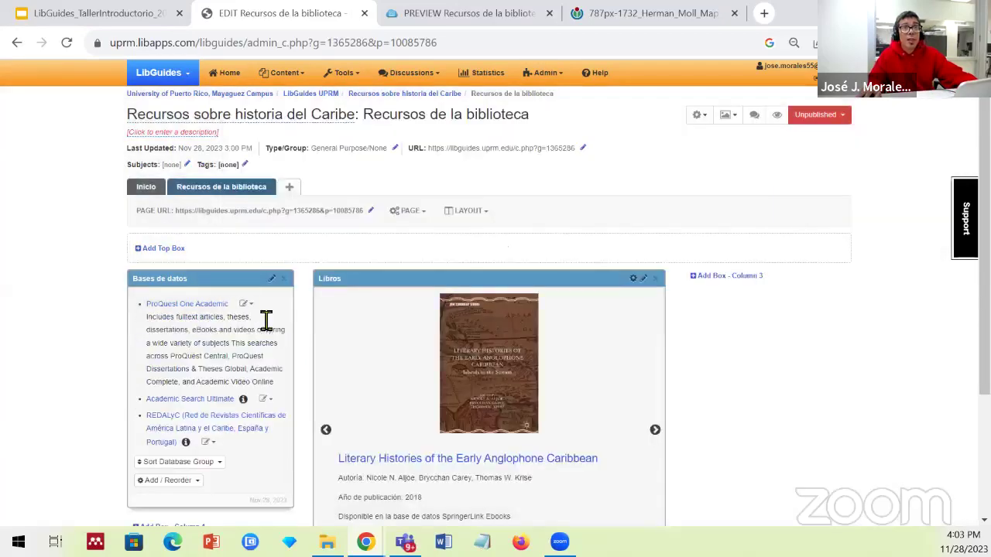
Set the description display of the Academic Search Ultimate entry to "Beneath item title" and save it.
click(263, 400)
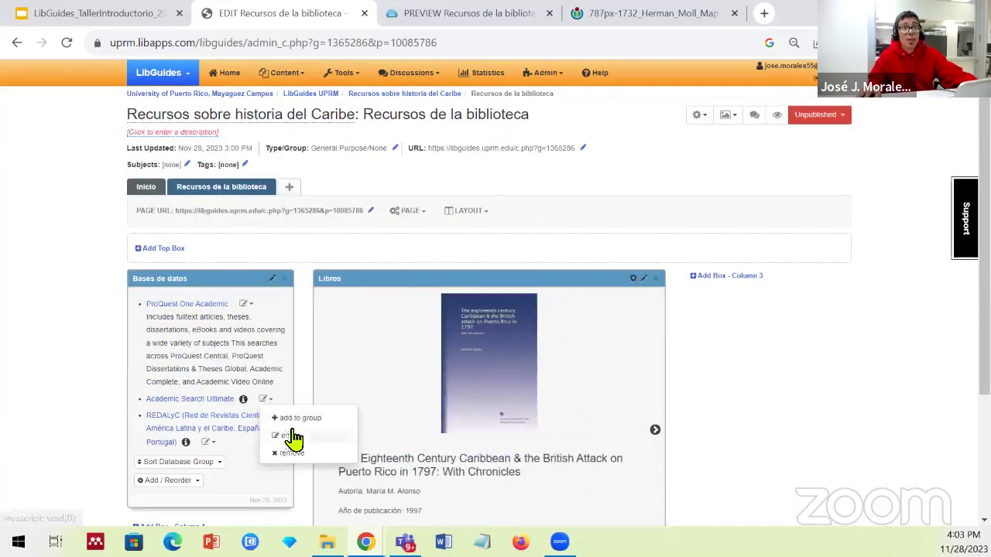
click(281, 434)
scroll(372, 362, down, 2)
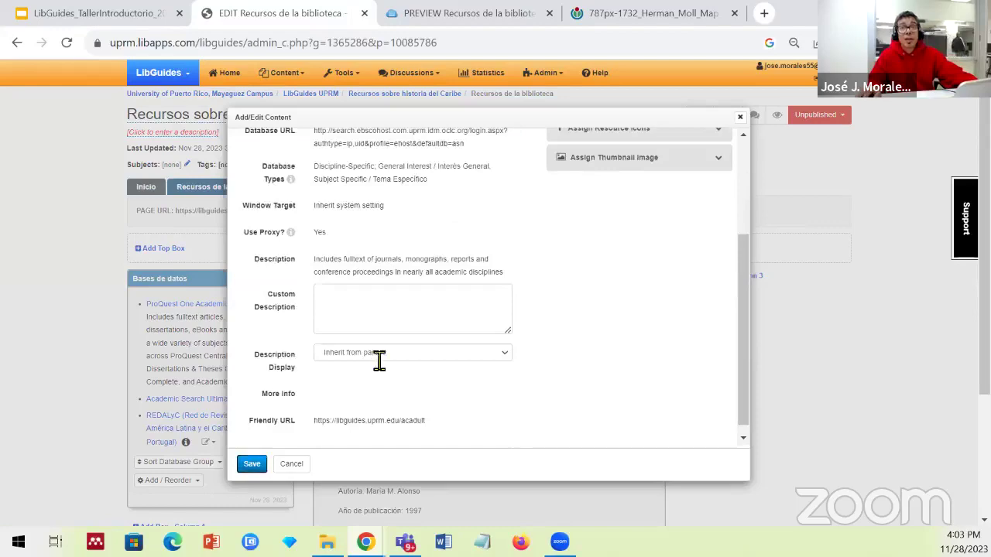
click(379, 354)
click(364, 375)
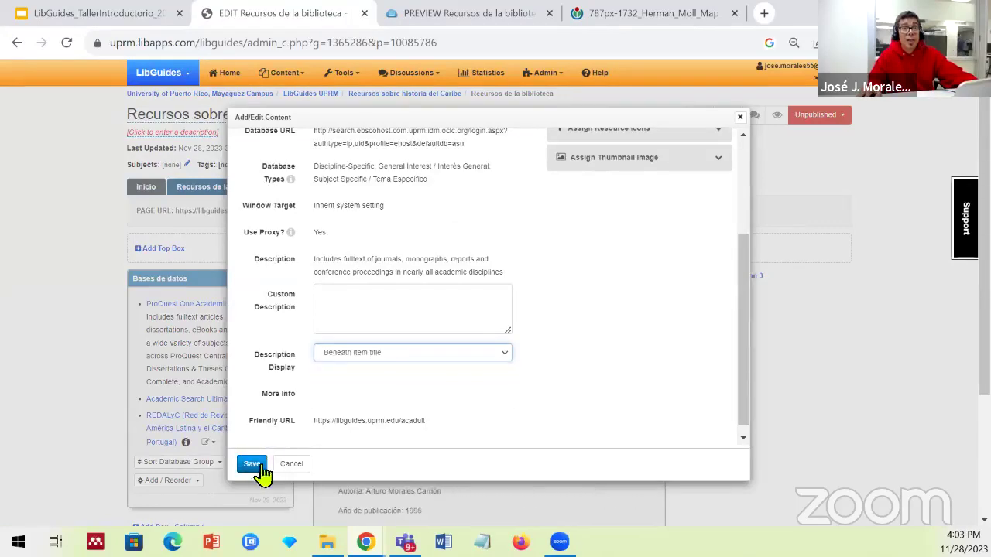
click(252, 465)
Set the description display of the REDALyC entry to "Beneath item title" and save it.
scroll(254, 463, down, 2)
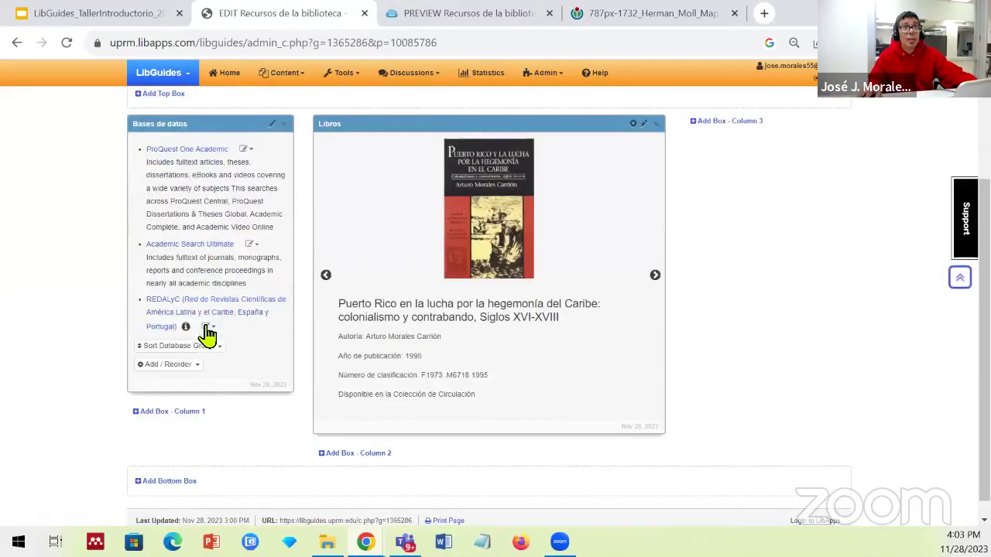
click(207, 326)
click(240, 364)
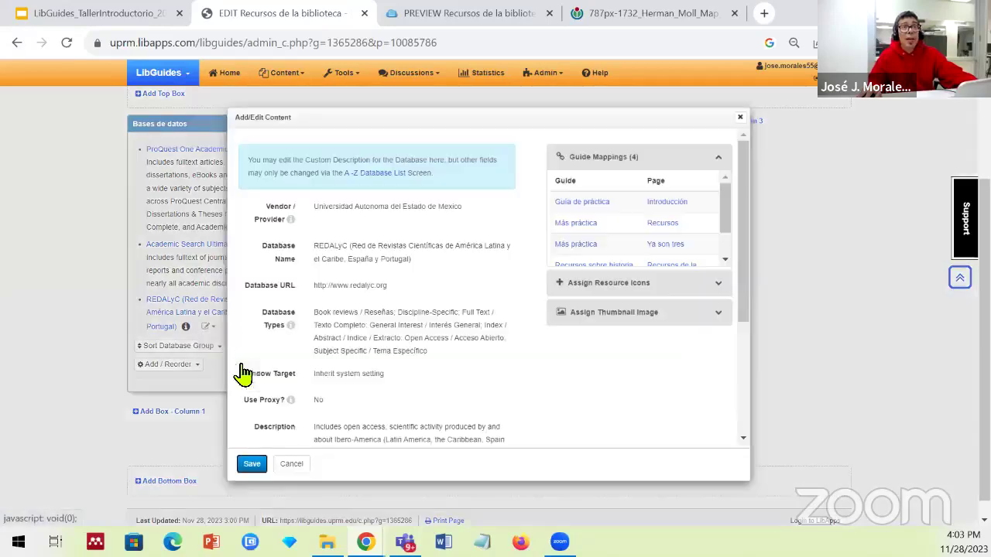
scroll(357, 358, down, 3)
click(355, 344)
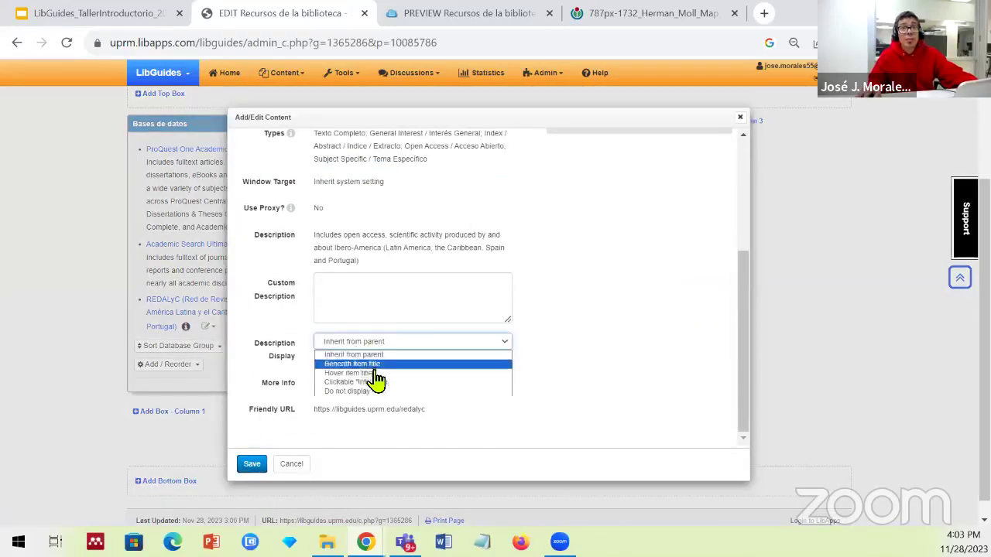
click(369, 365)
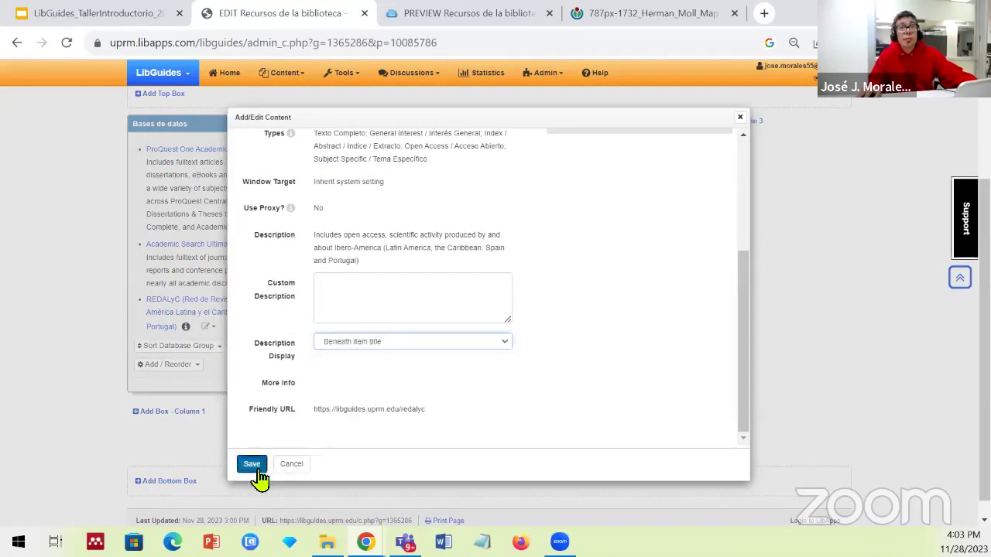
click(254, 464)
Create a standard box named "Enlaces a recursos externos" in column 3 of the page.
scroll(253, 369, up, 1)
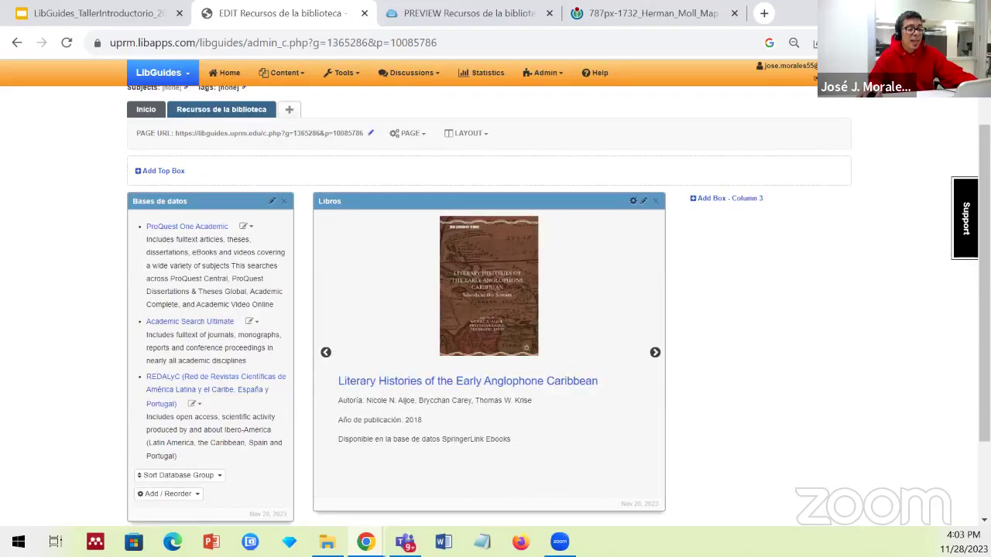
click(728, 203)
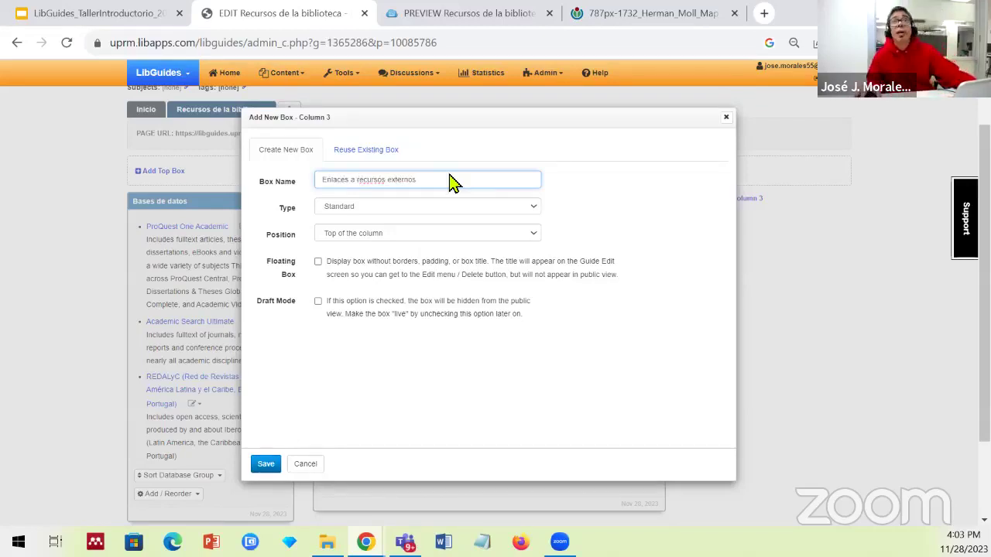
click(266, 463)
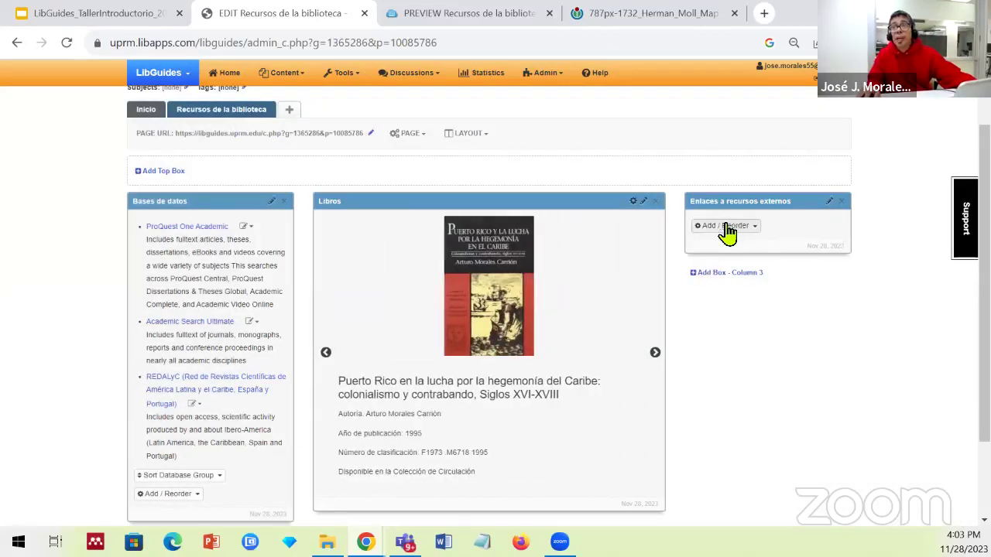
click(729, 228)
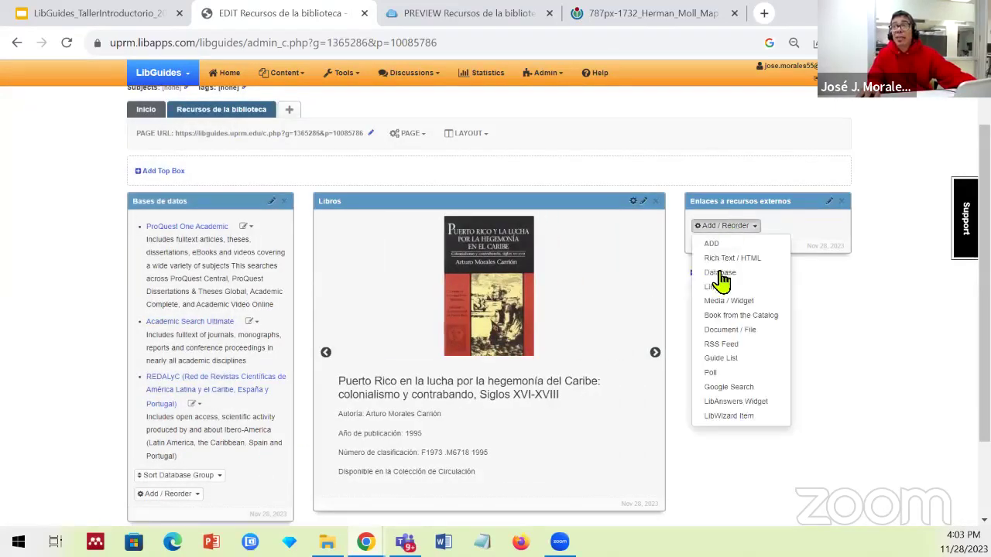
click(712, 286)
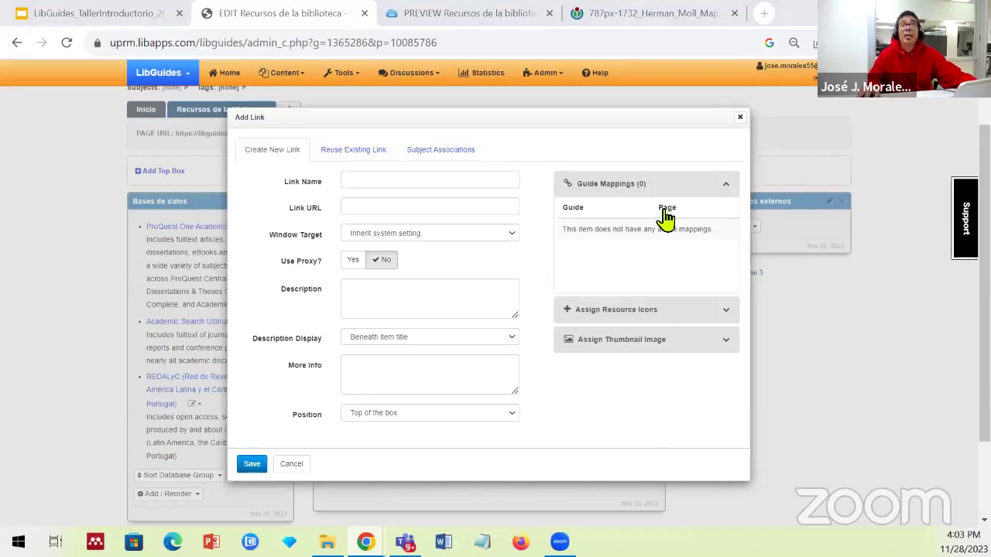
click(407, 180)
right_click(406, 183)
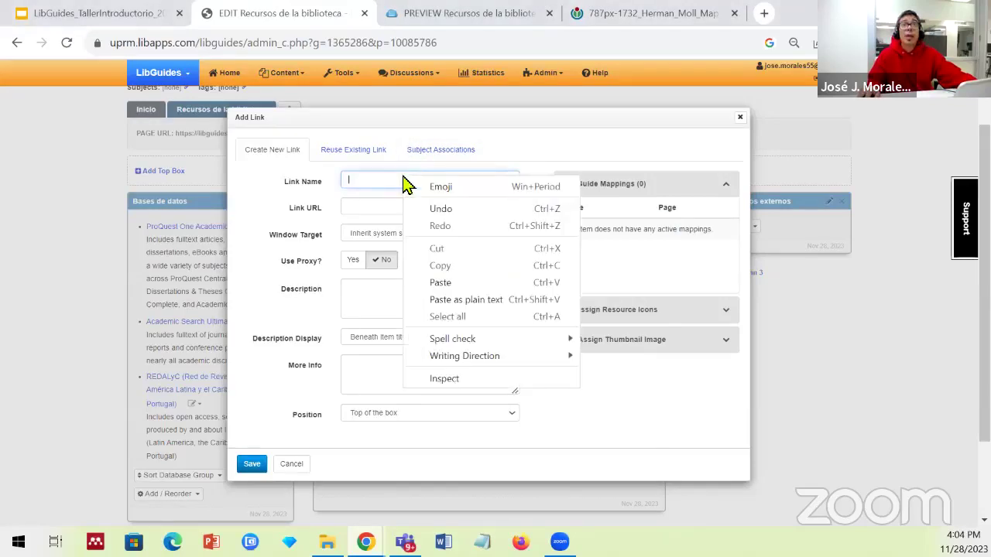
click(441, 283)
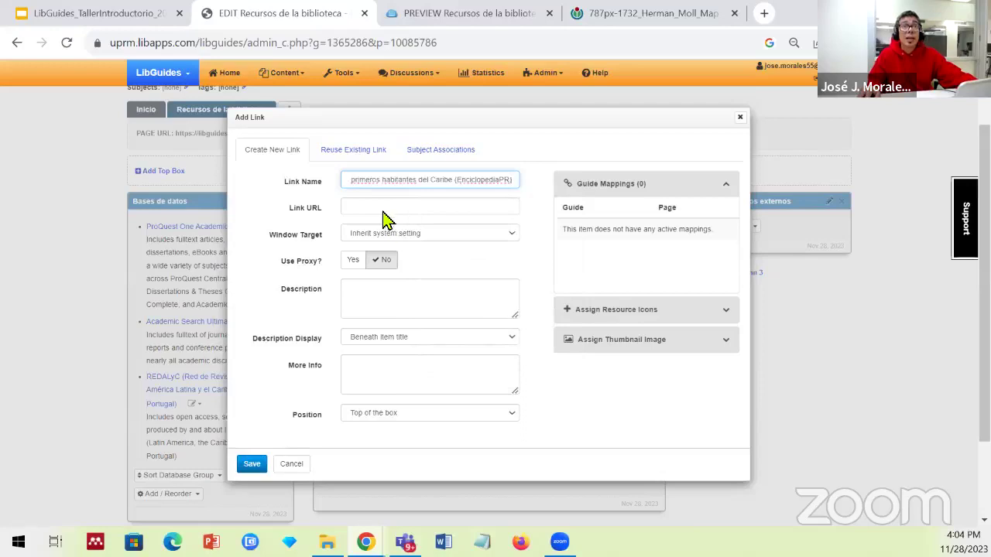
click(383, 209)
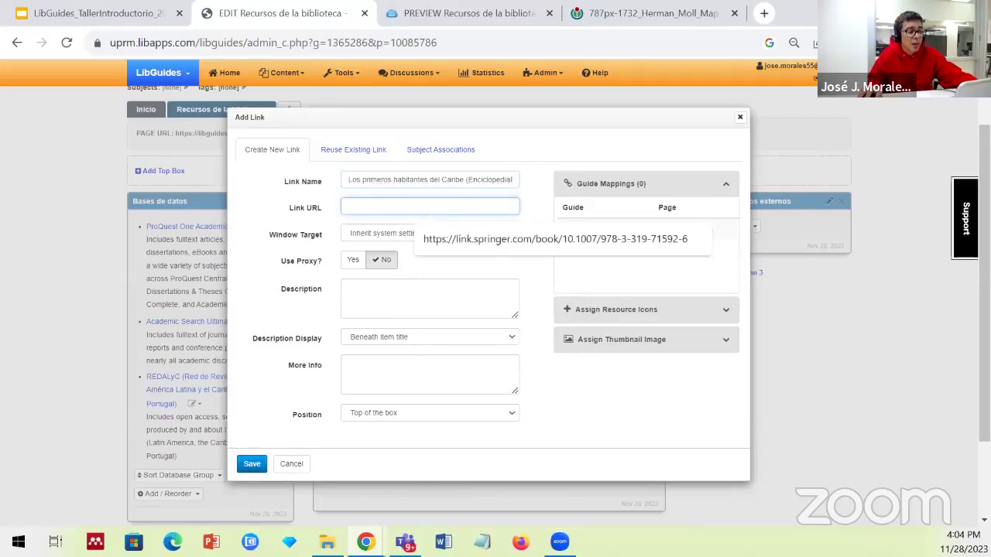
key(alt+Tab)
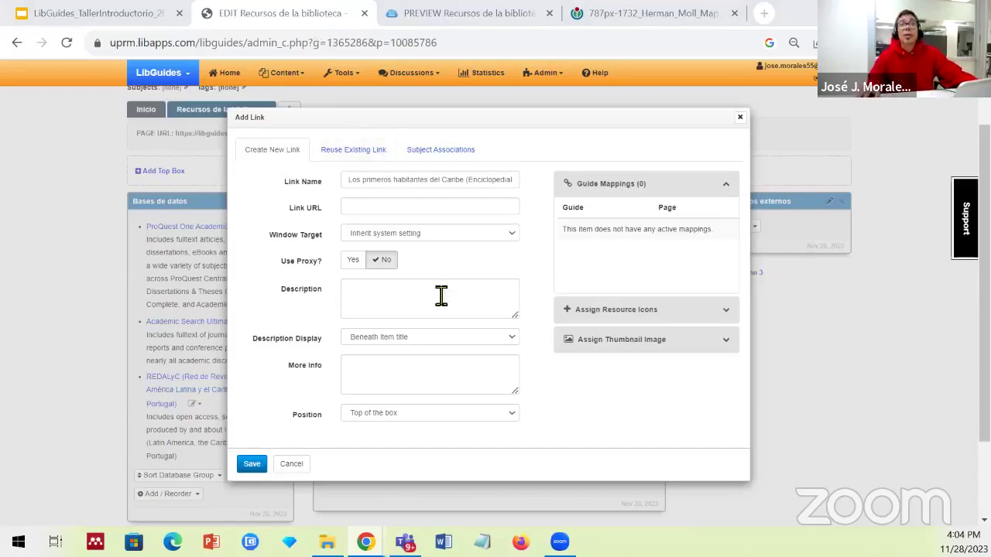
click(391, 205)
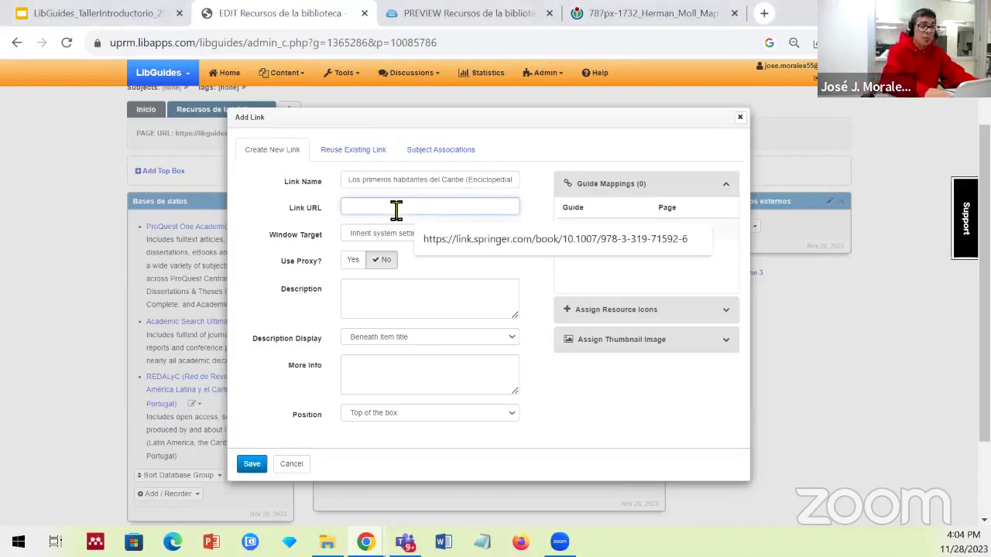
key(ctrl+v)
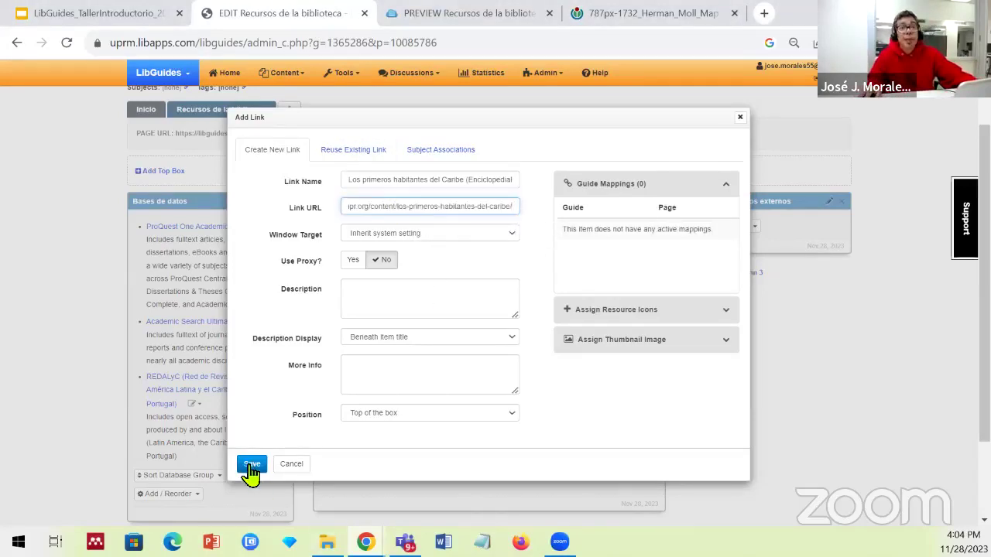
click(253, 464)
Add the link "El Caribe en el espacio atlántico, siglos XVI-XIX (Iberoamérica Social)" with its copied URL at the bottom of the external resources box.
click(742, 263)
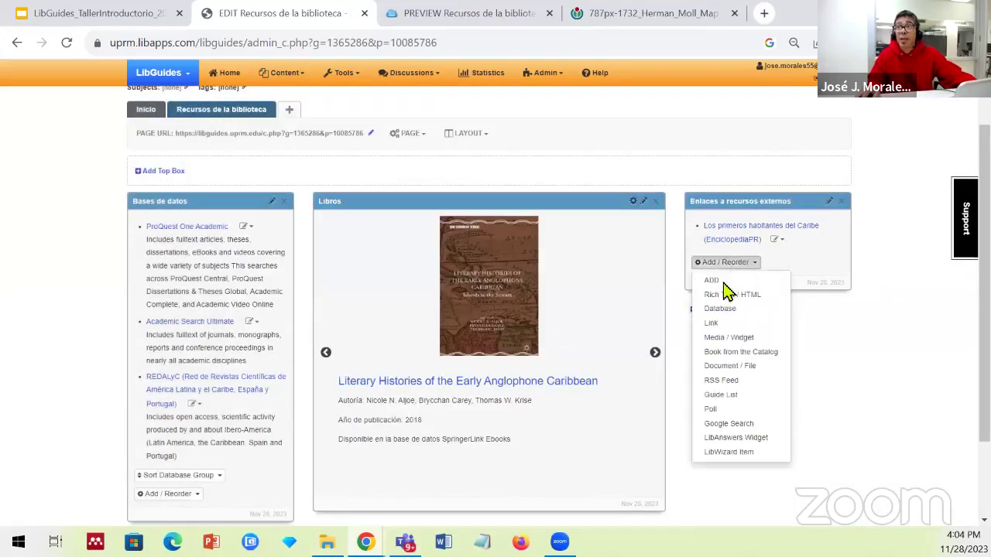
click(720, 324)
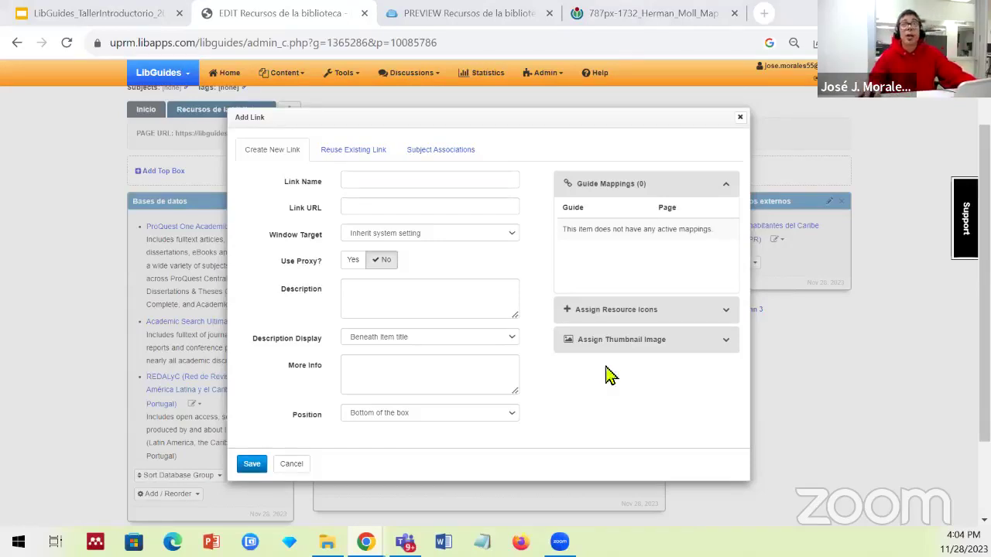
click(438, 181)
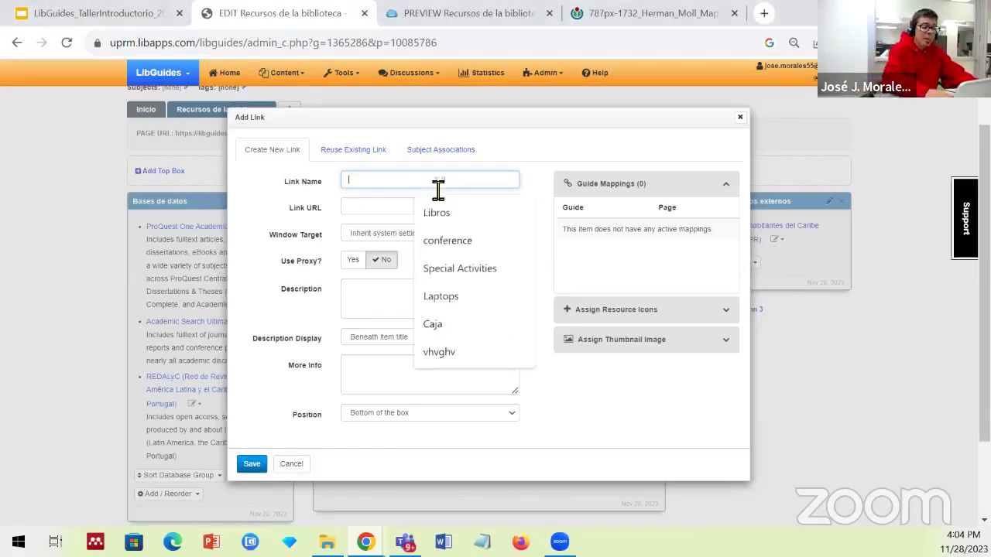
key(ctrl+v)
click(385, 208)
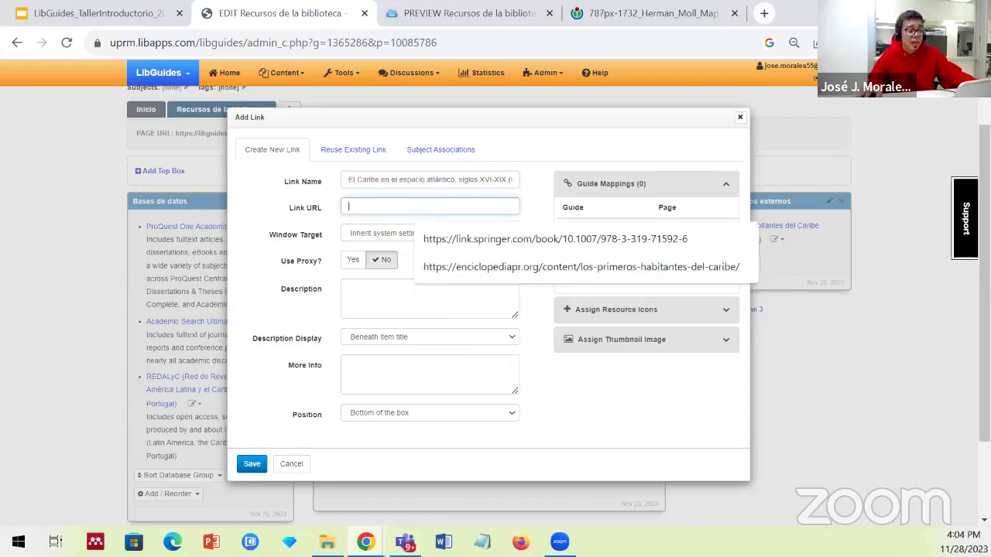
key(alt+Tab)
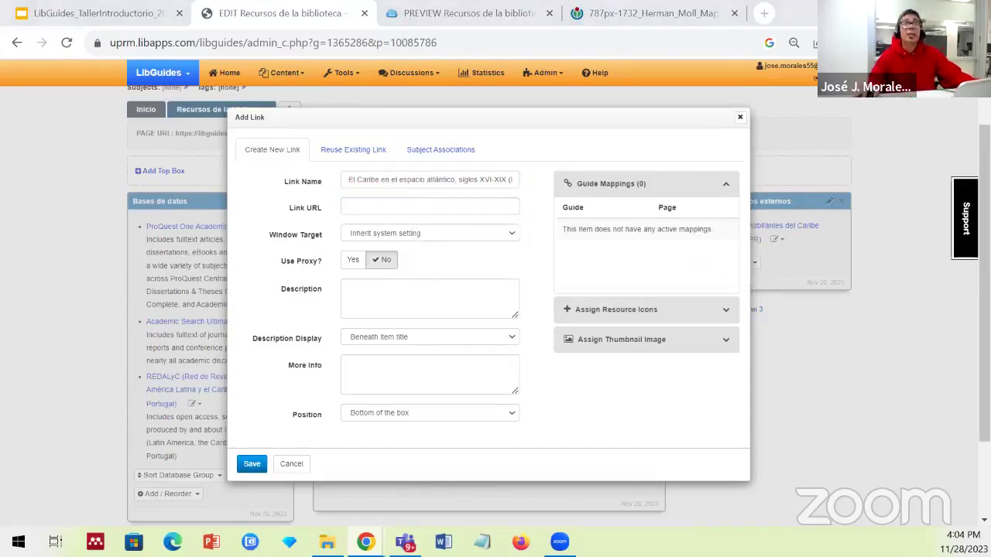
click(437, 214)
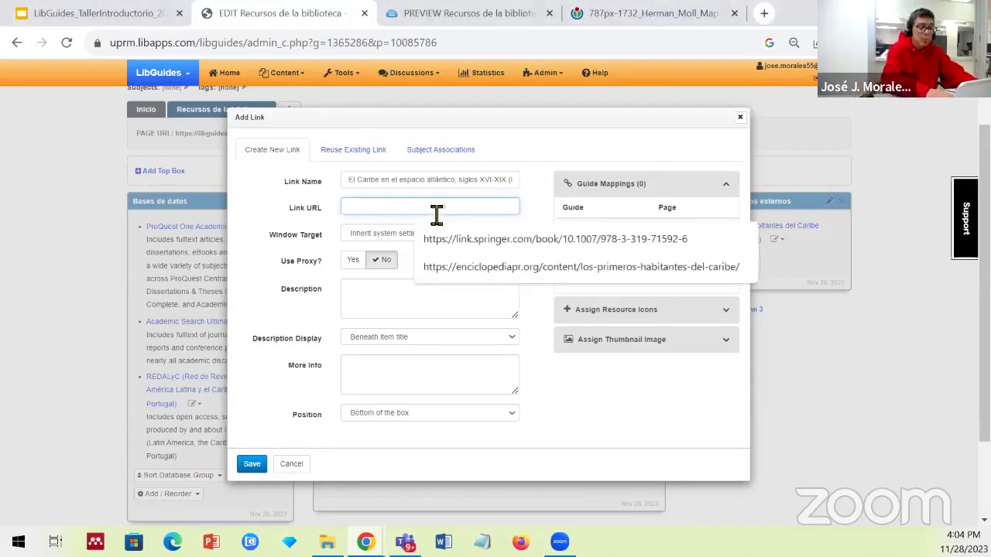
key(ctrl+v)
click(251, 465)
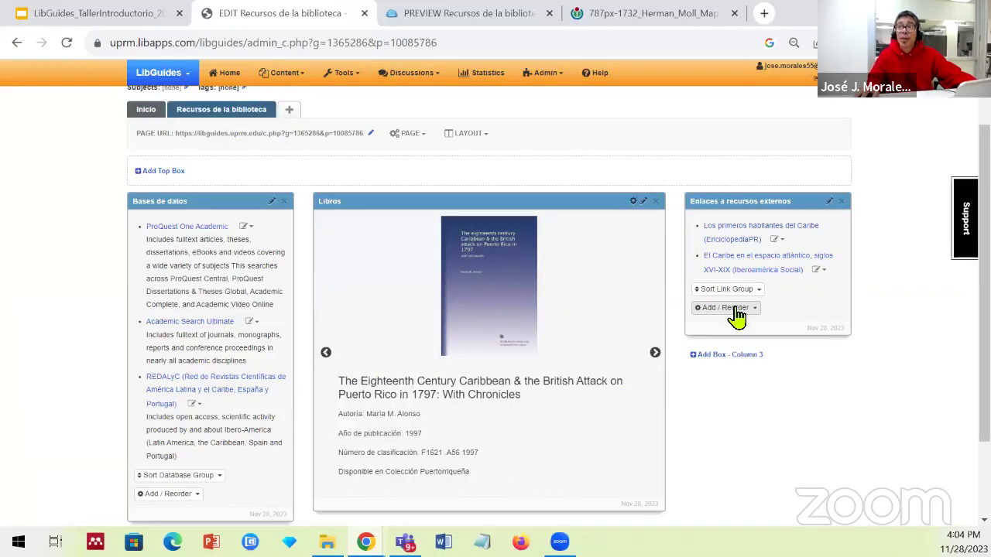
Add the document "El Caribe: pueblos, cultura e historia", with the article author's name, to the external resources box, attaching el-caribe-pueblos-cultura-e-historia.pdf.
click(736, 310)
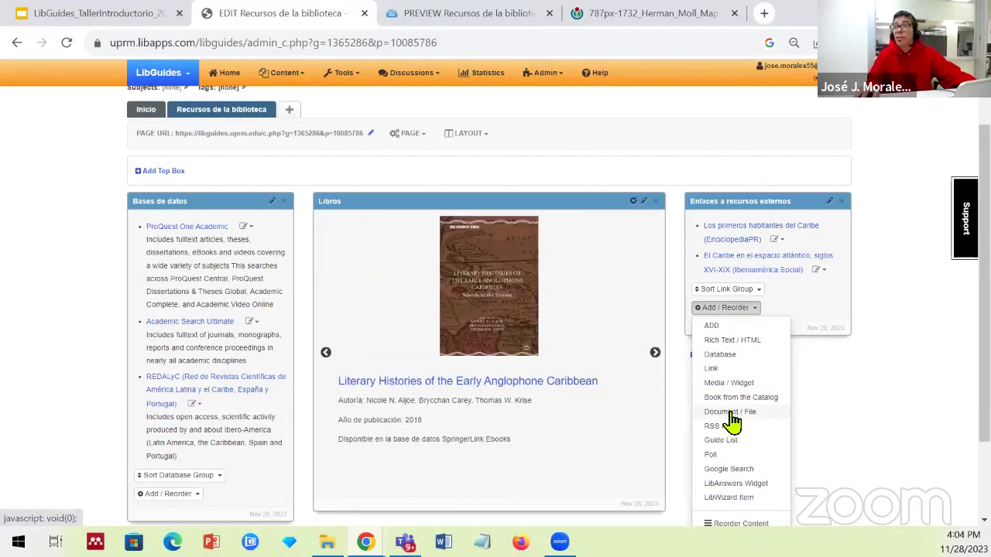
click(732, 417)
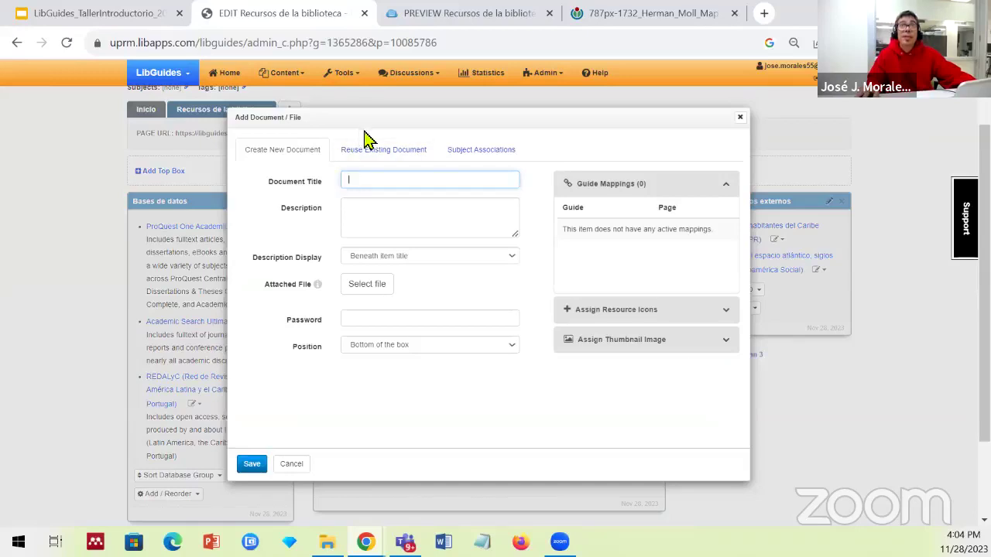
click(343, 287)
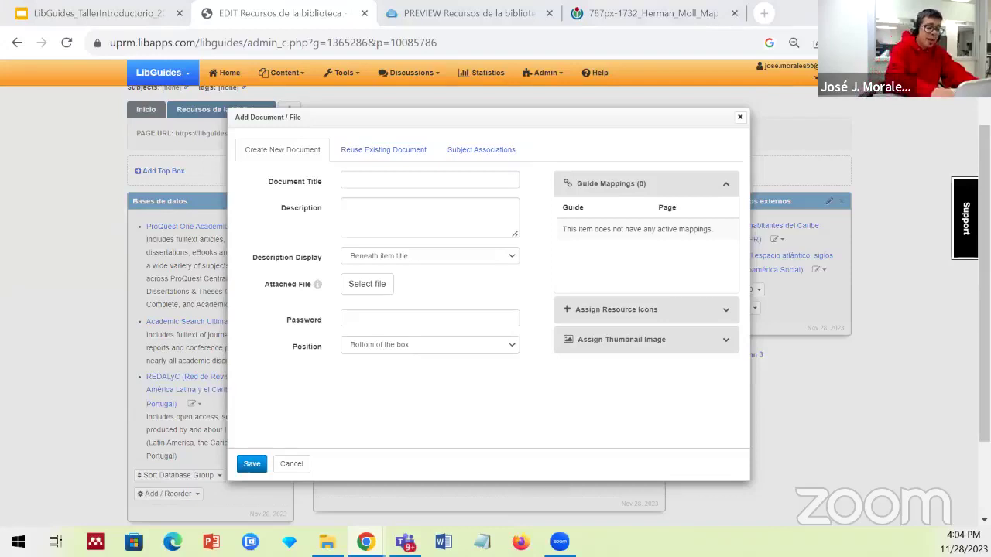
click(371, 182)
key(ctrl+v)
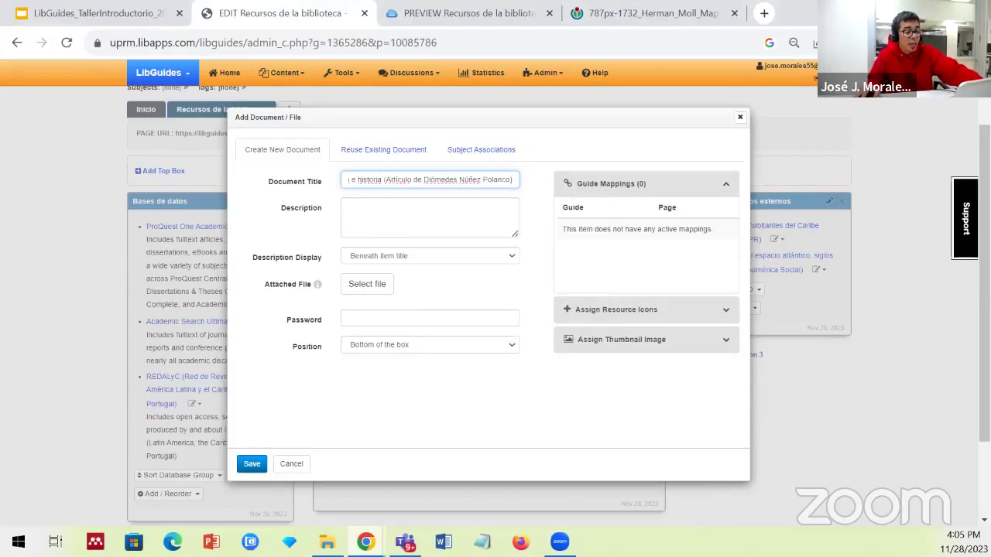
click(364, 288)
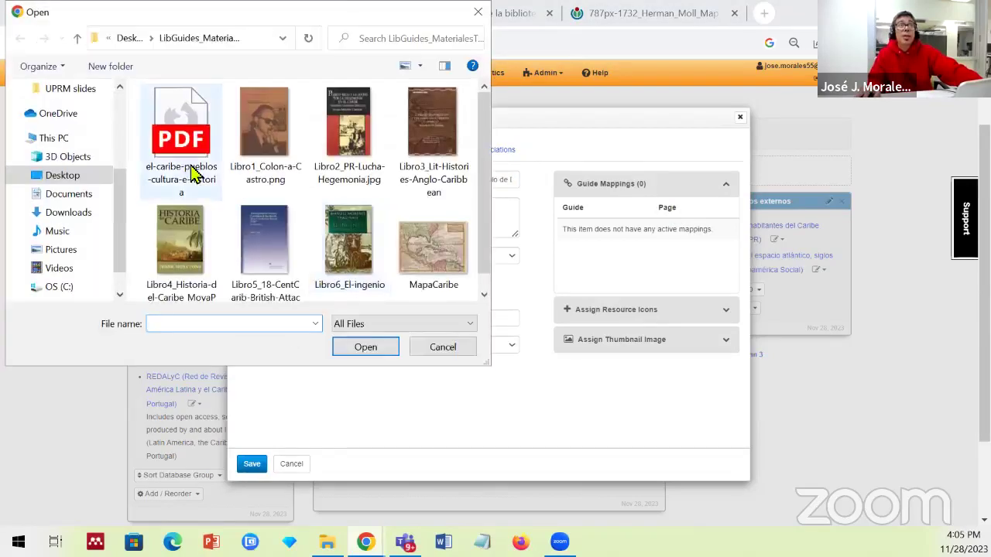
click(195, 170)
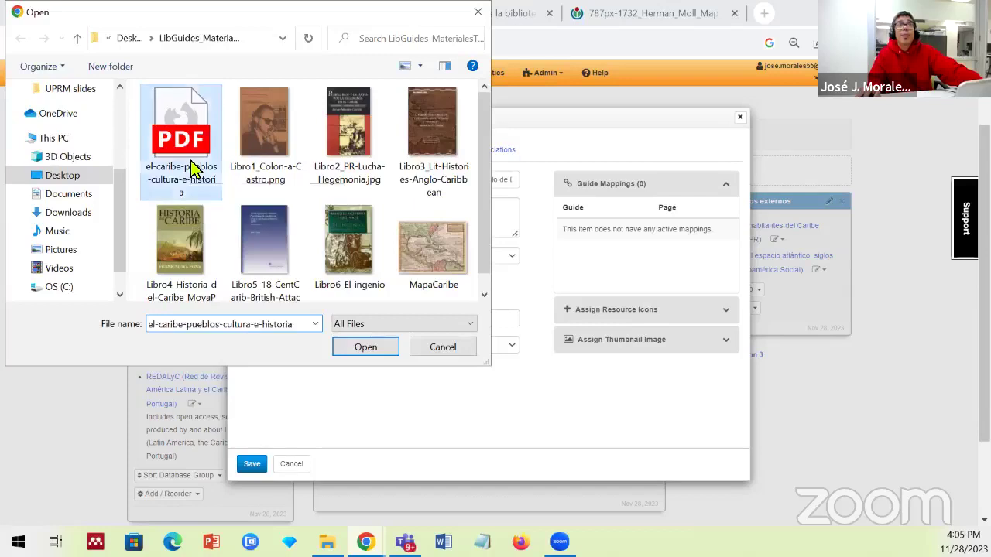
click(367, 348)
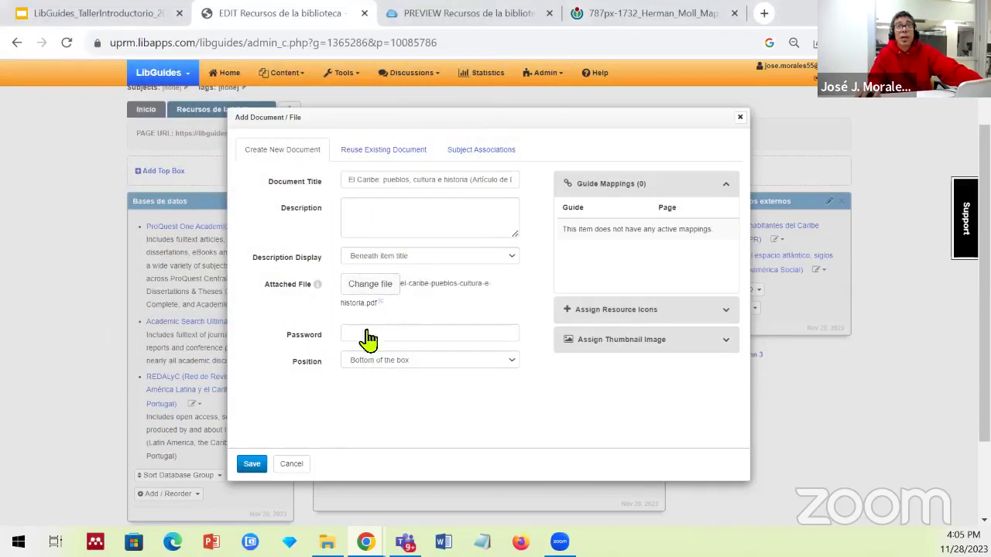
click(254, 466)
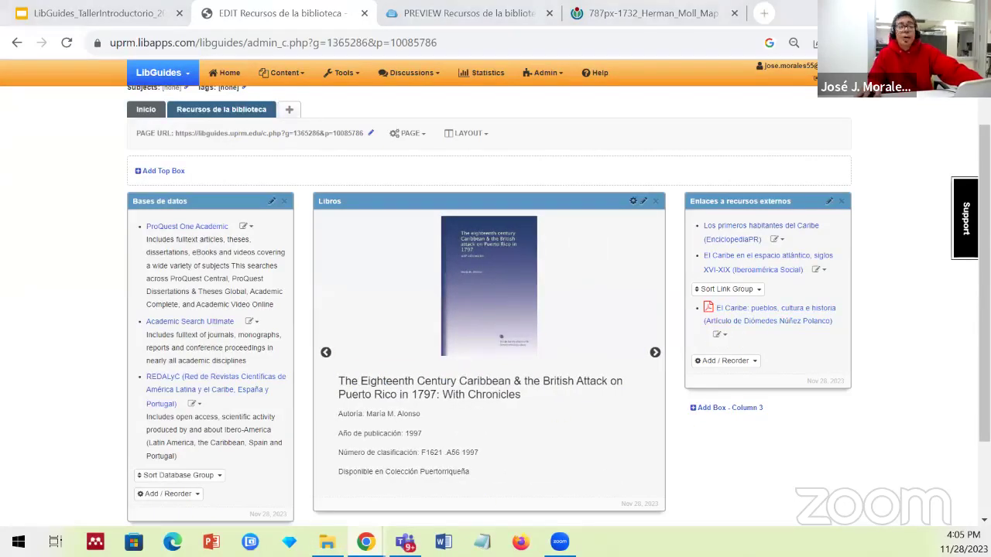
Refresh the guide preview to check the databases, books and external resources boxes on the Recursos de la biblioteca page.
click(395, 13)
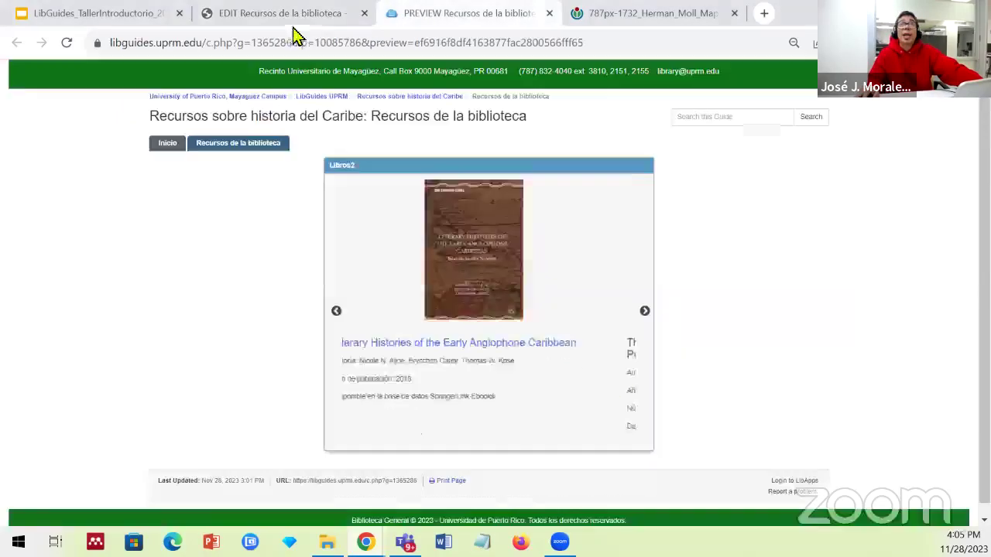
click(67, 42)
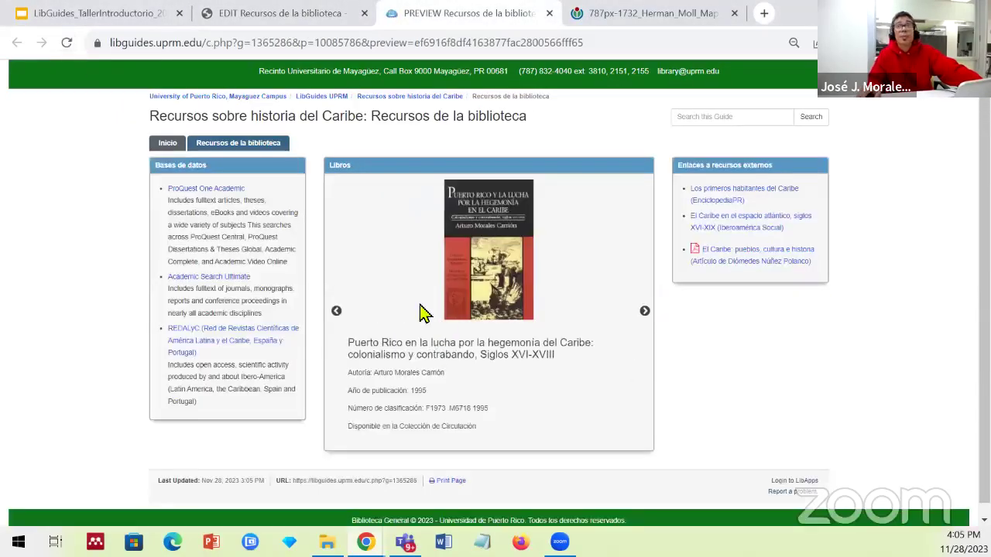
Set custom widths of 42%, 33% and 25% for the three columns of the Recursos de la biblioteca page.
click(272, 13)
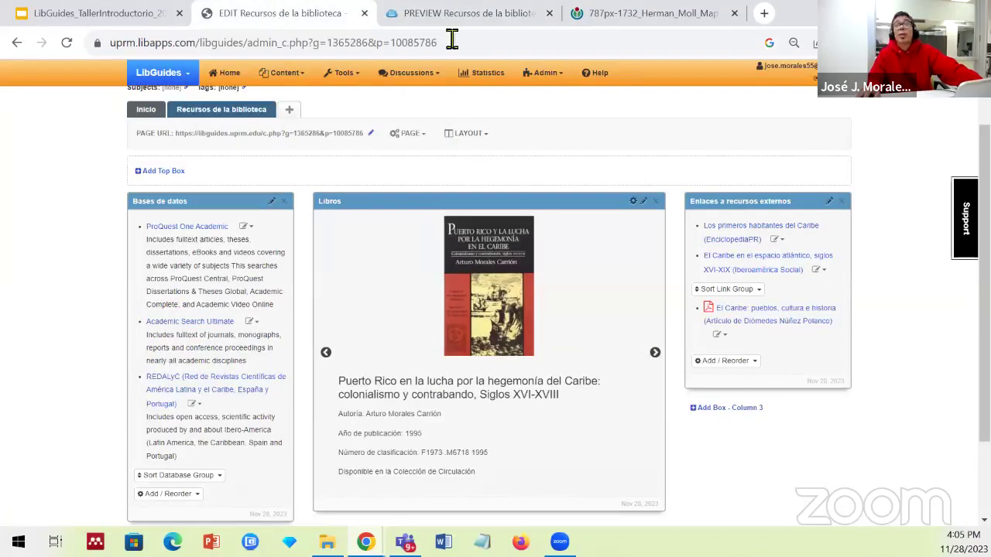
click(450, 15)
click(274, 17)
click(479, 212)
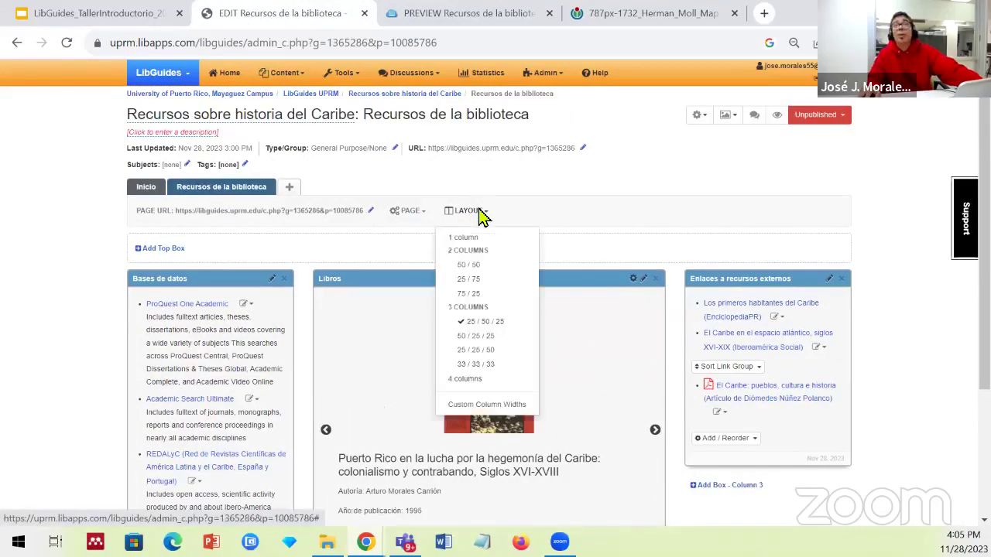
click(507, 405)
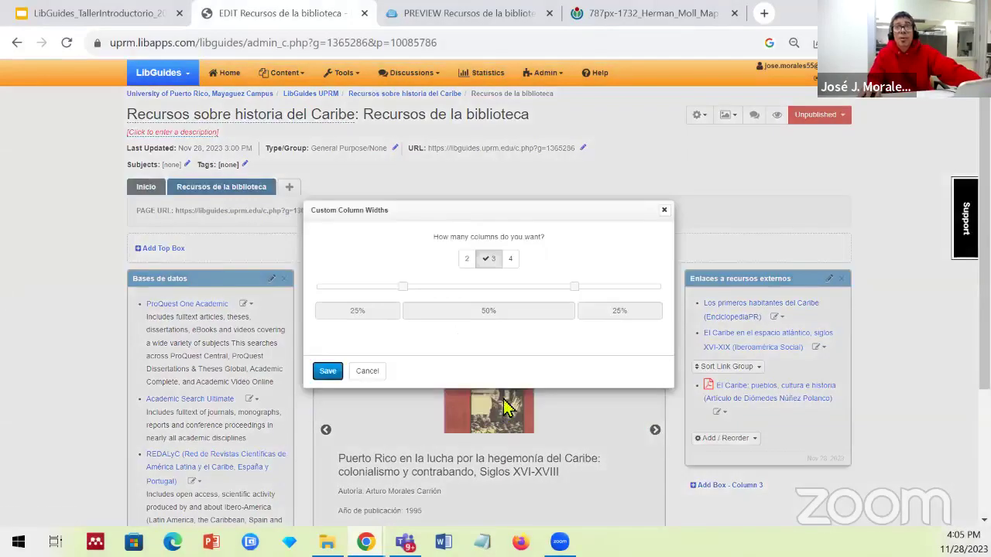
drag(405, 287, 473, 289)
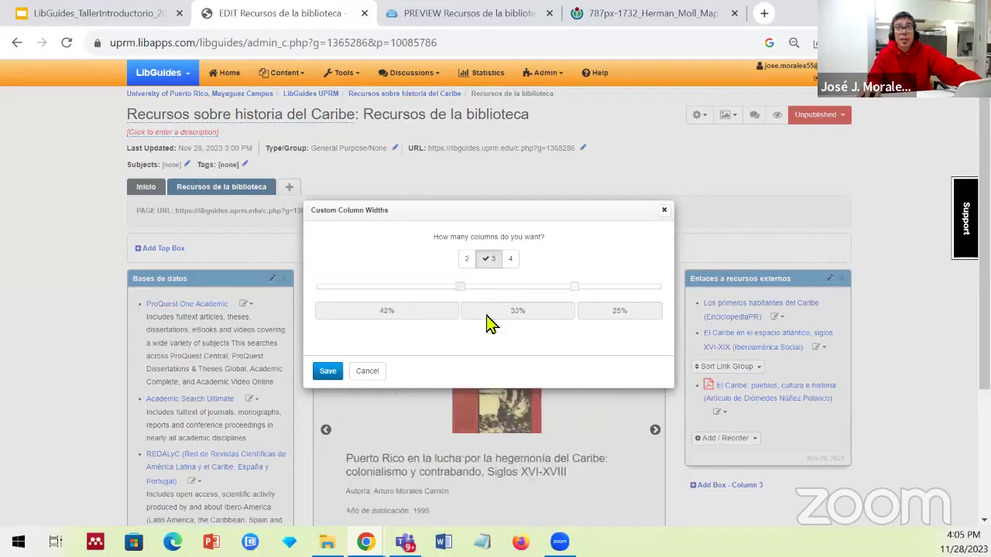
click(336, 375)
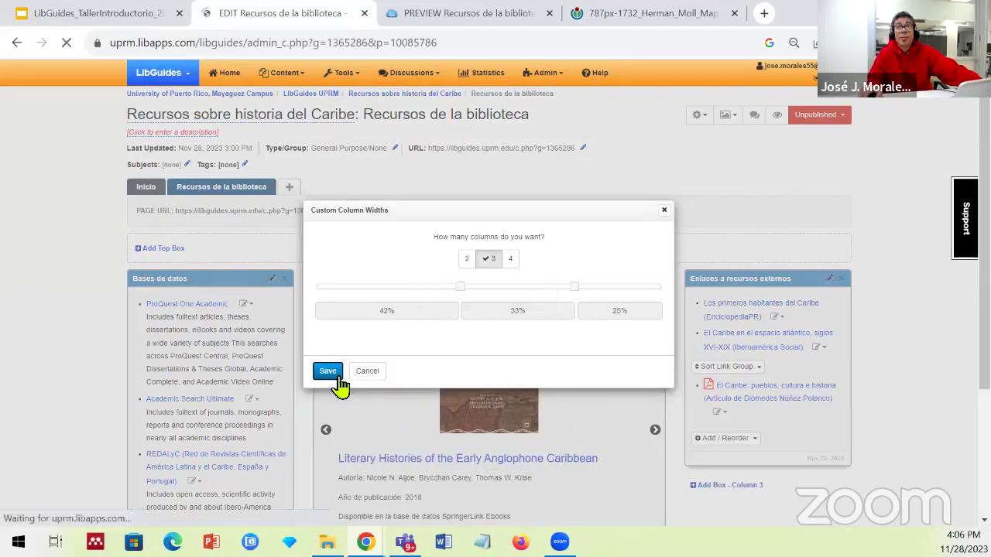
scroll(345, 390, down, 3)
Reorder the page's boxes so Libros is in column 1 and Bases de datos in column 2, and save.
scroll(344, 390, up, 2)
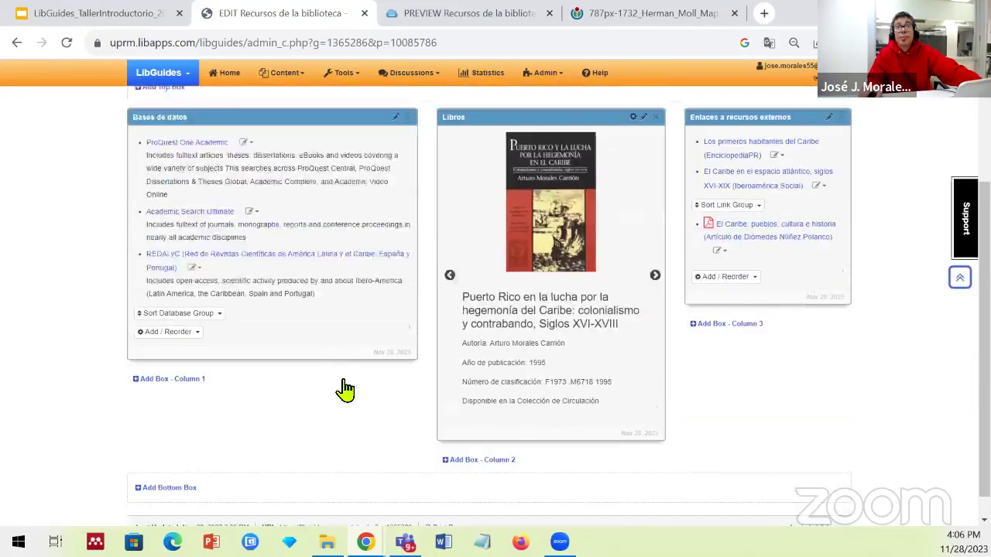
click(418, 182)
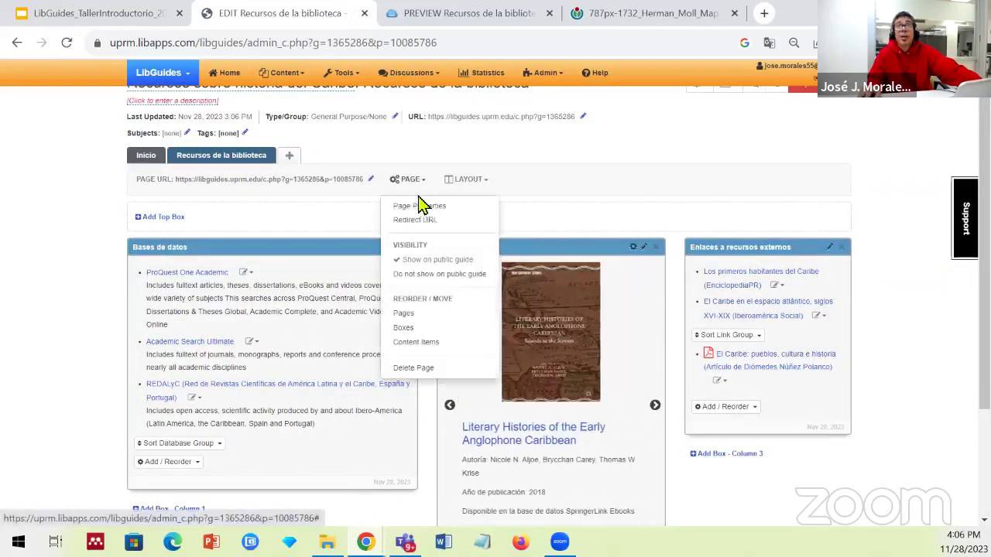
click(404, 327)
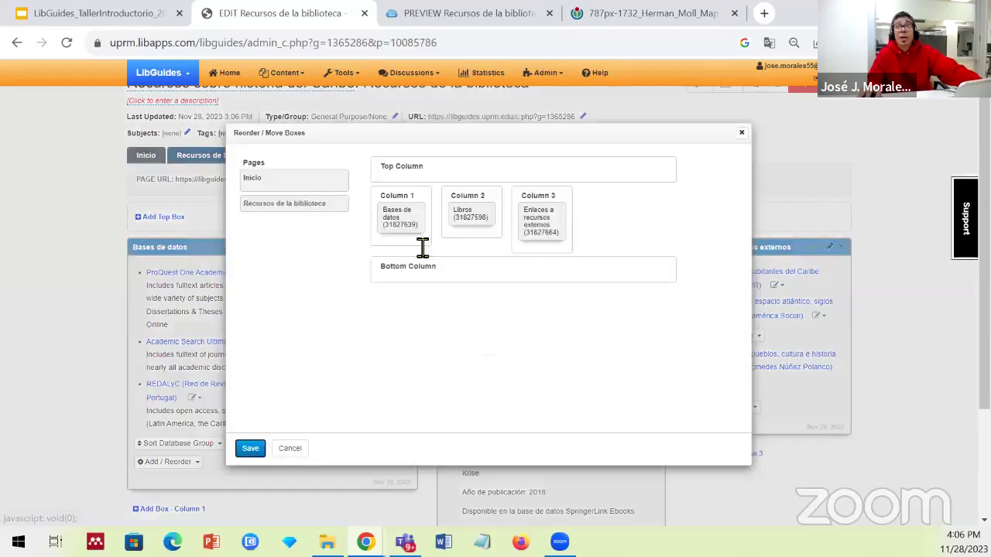
mouse_move(469, 217)
mouse_down()
mouse_move(391, 220)
mouse_move(405, 261)
mouse_move(457, 220)
mouse_up()
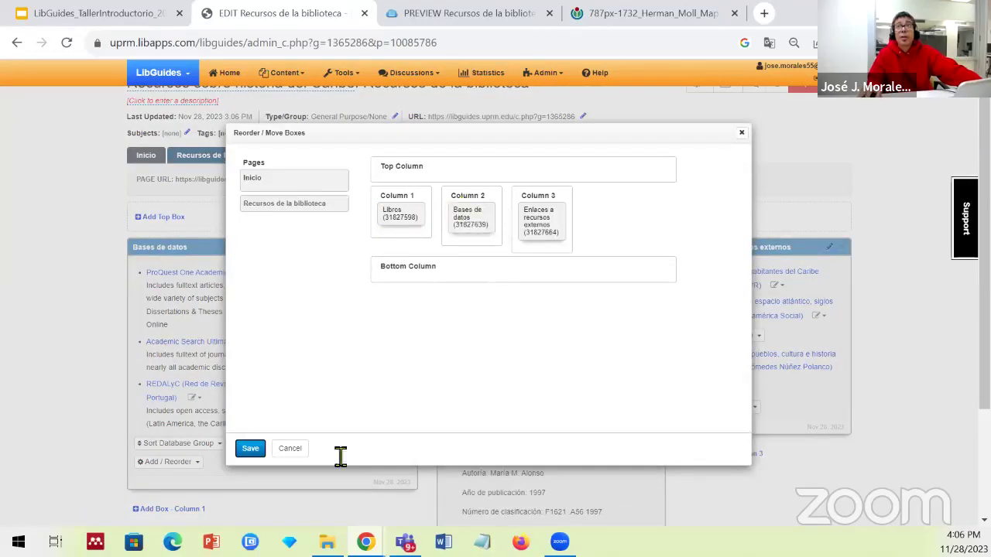
click(253, 451)
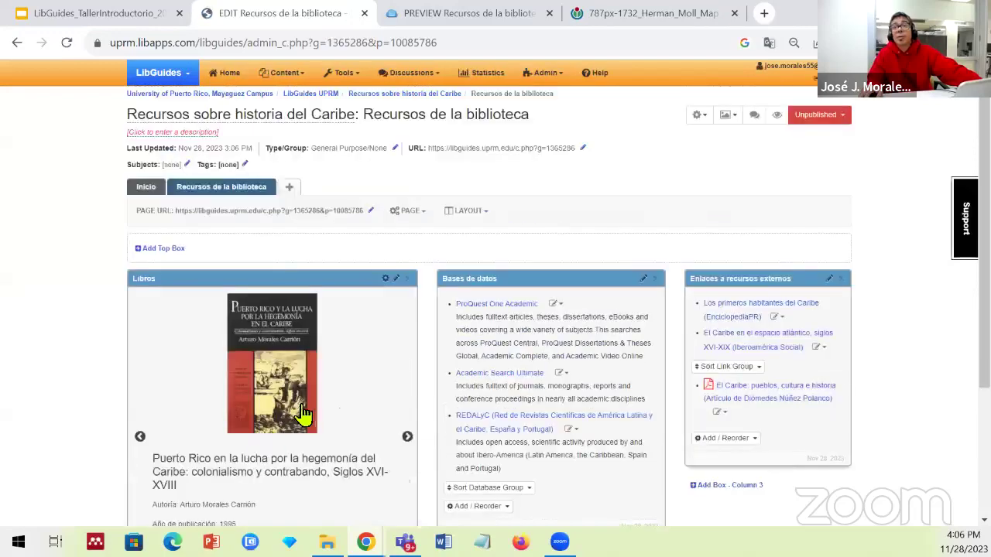
Review the rearranged boxes on the edit page and refresh the guide preview to check the new layout.
scroll(303, 414, down, 3)
scroll(214, 203, up, 3)
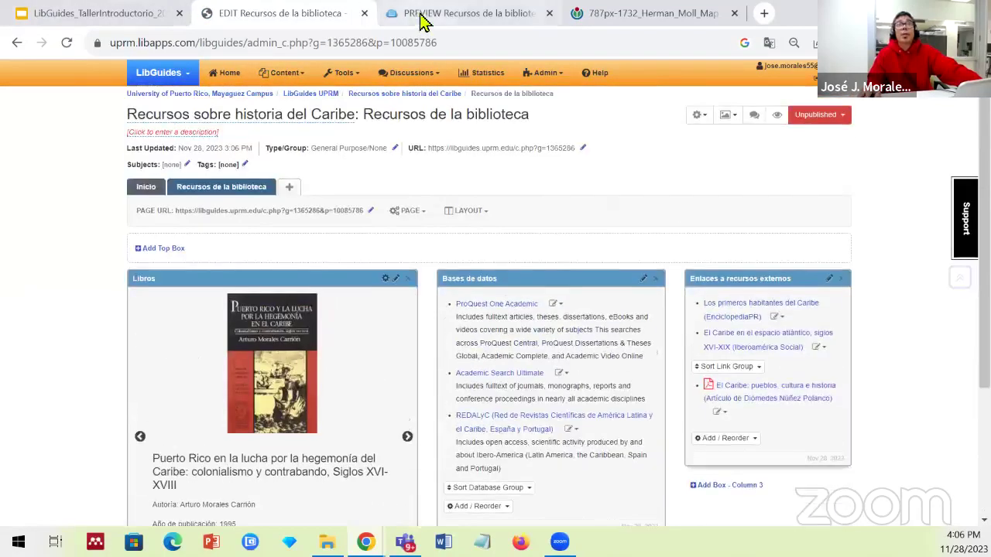
click(422, 22)
click(66, 43)
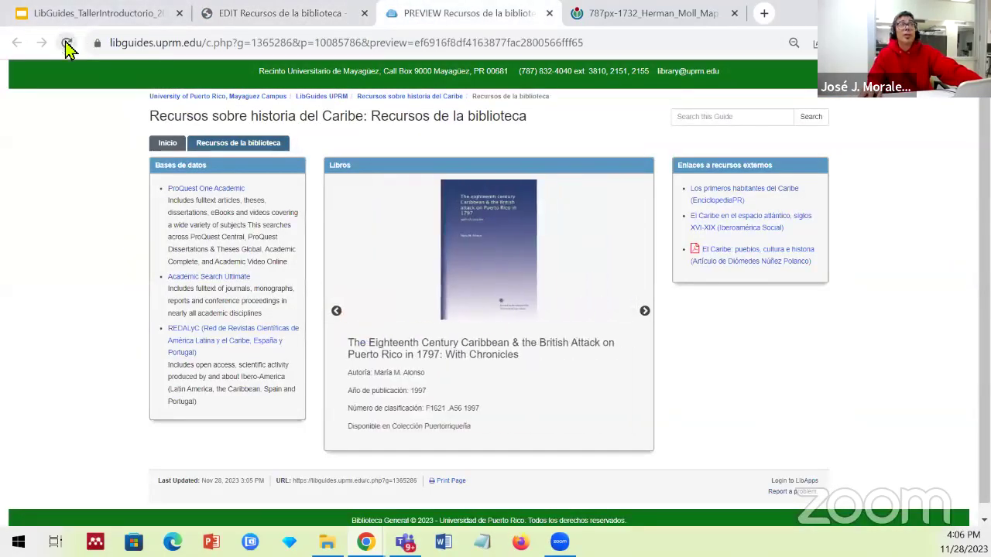
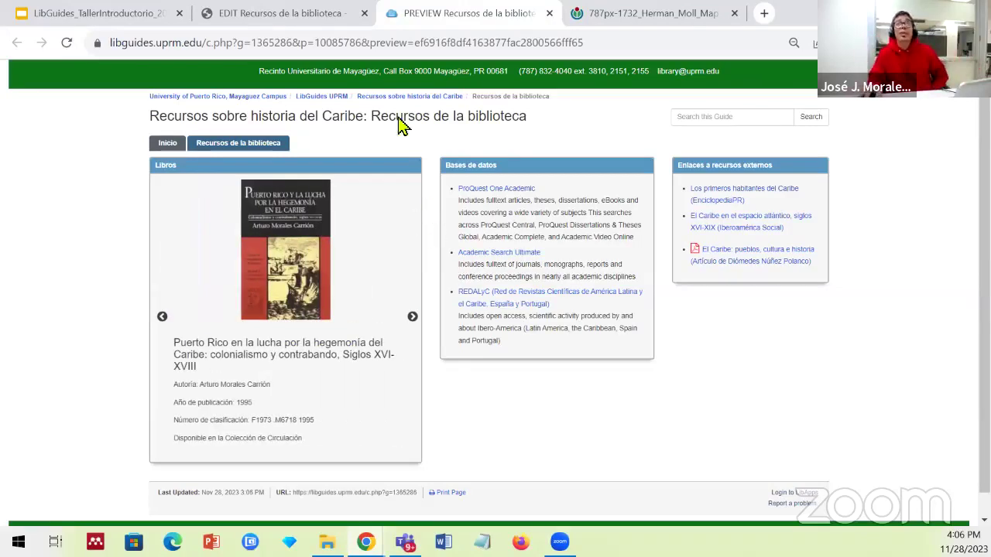
Add a regular top-level page named "Videos" to the guide being edited.
click(280, 15)
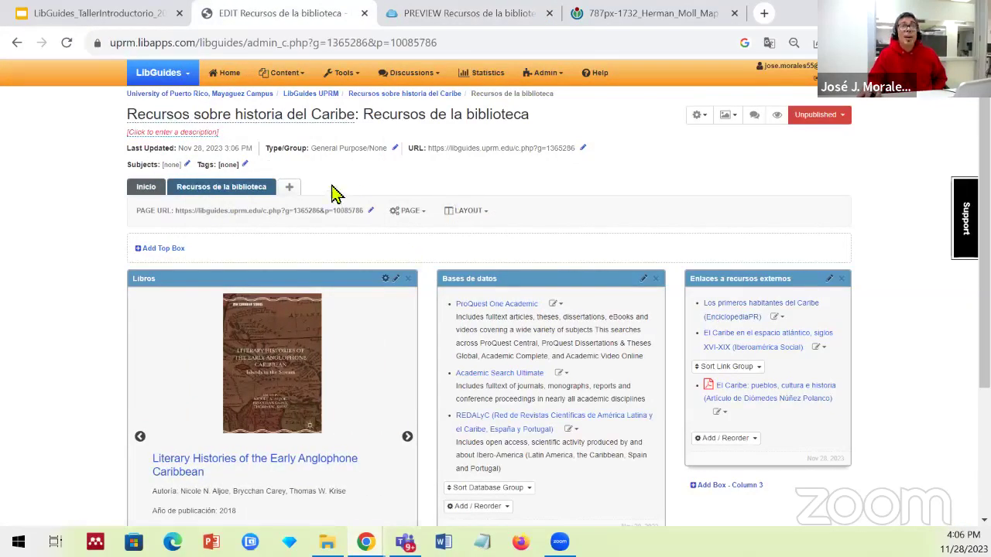
click(292, 189)
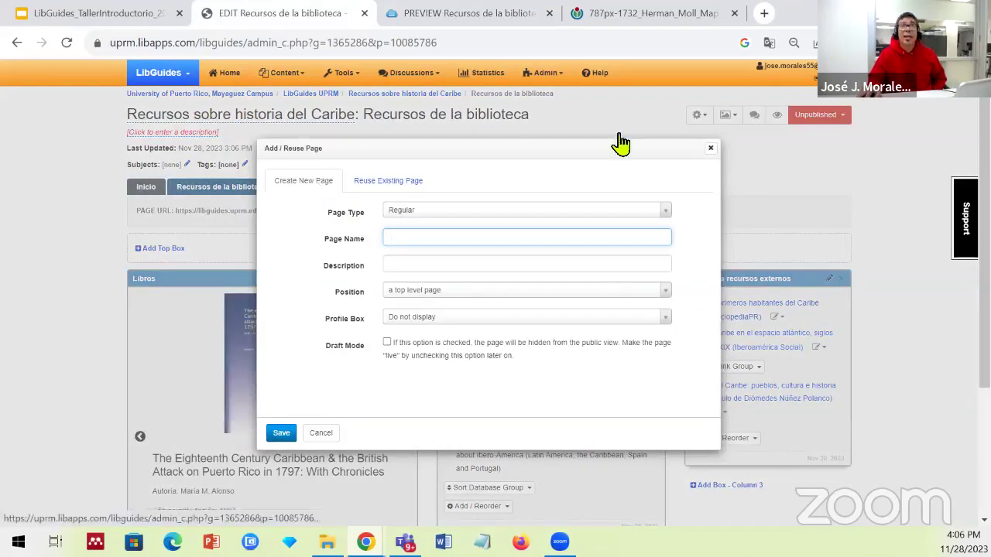
click(711, 147)
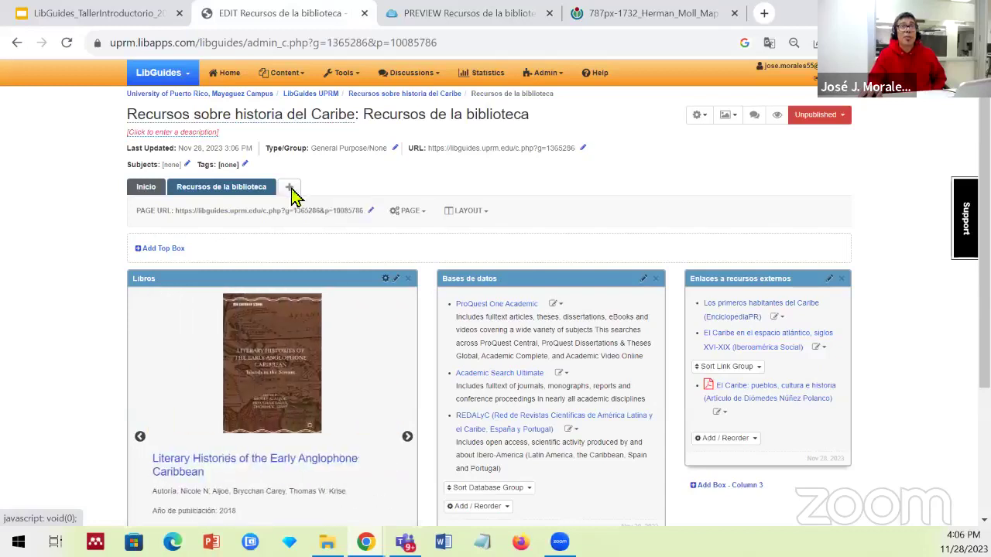
click(294, 191)
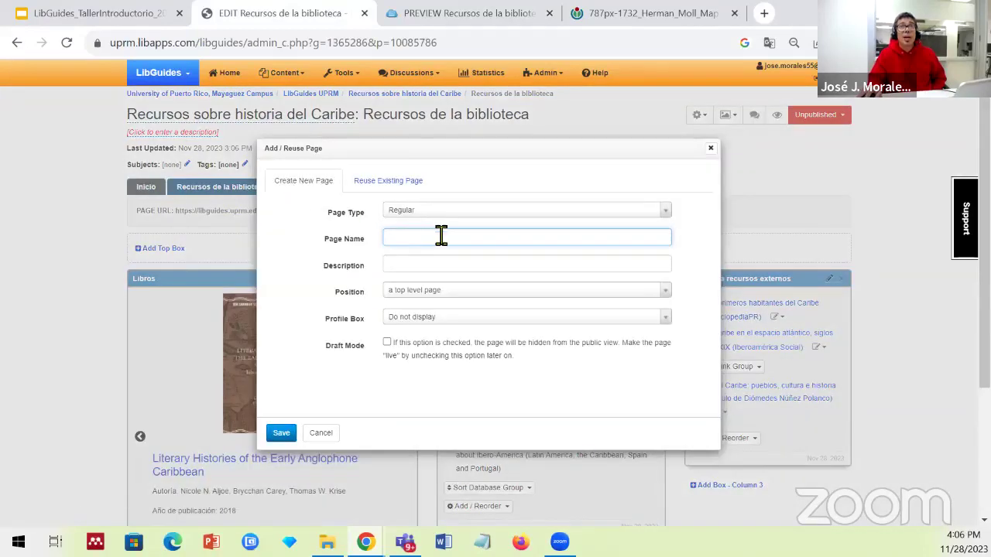
text(V)
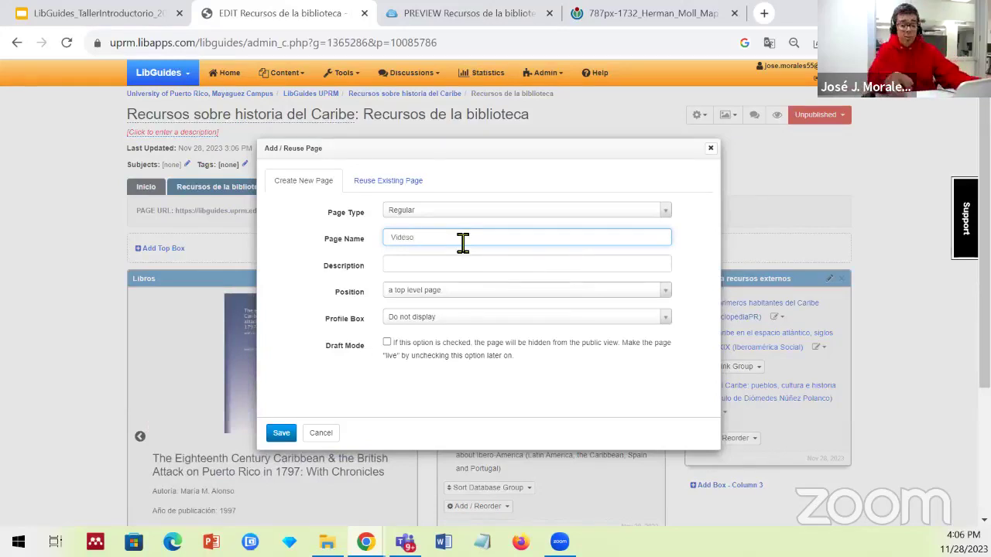
text(ideos)
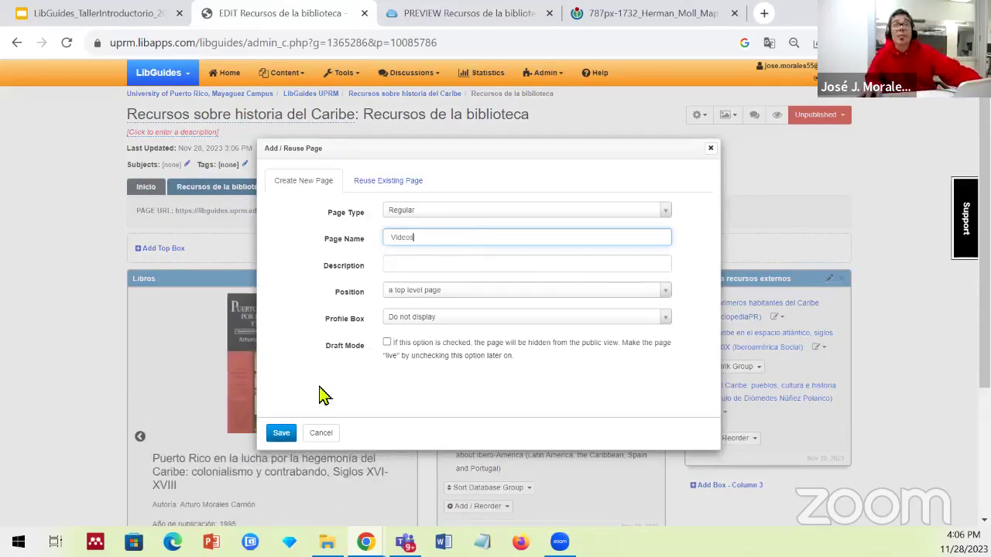
click(283, 436)
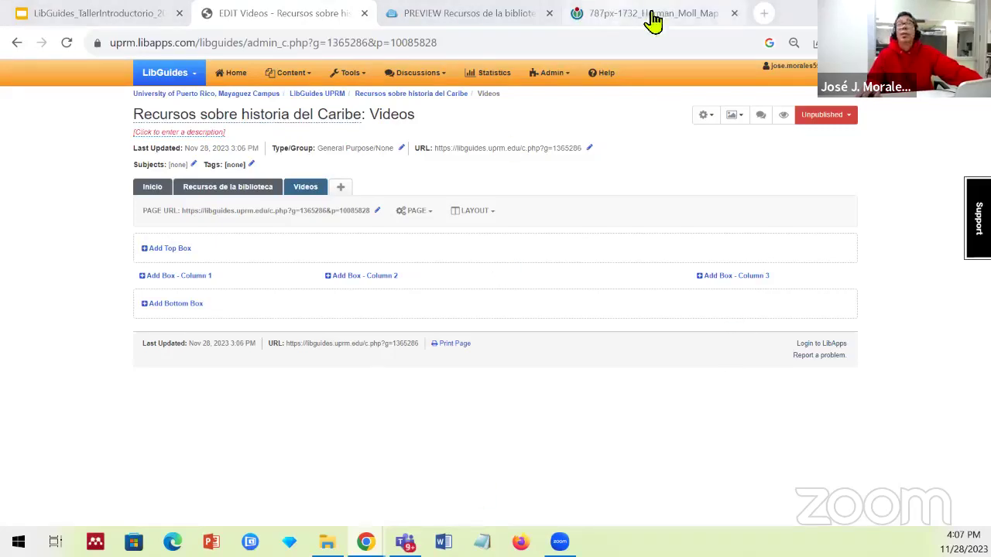
click(773, 13)
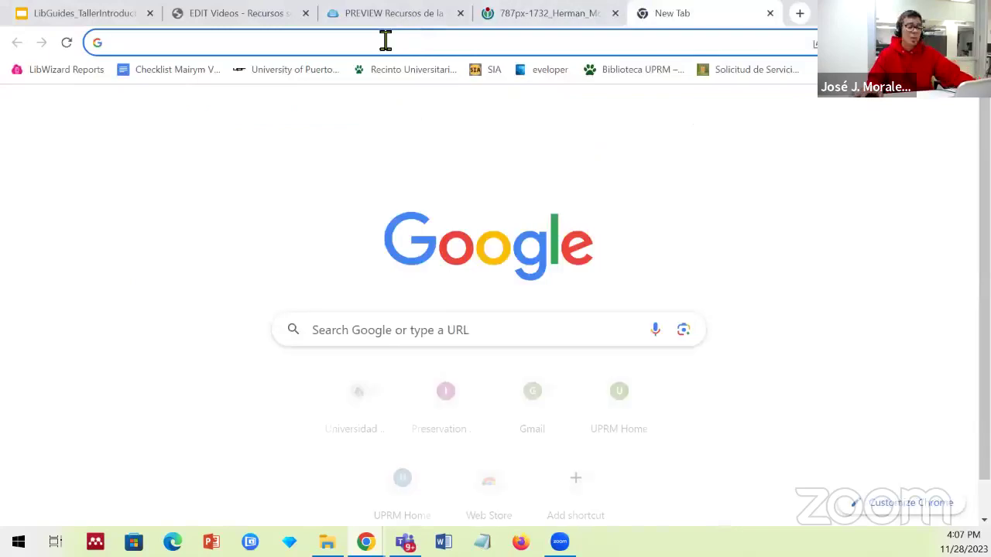
text(https://www.youtube.com/watch?v=DqZNgalUxyw)
key(Return)
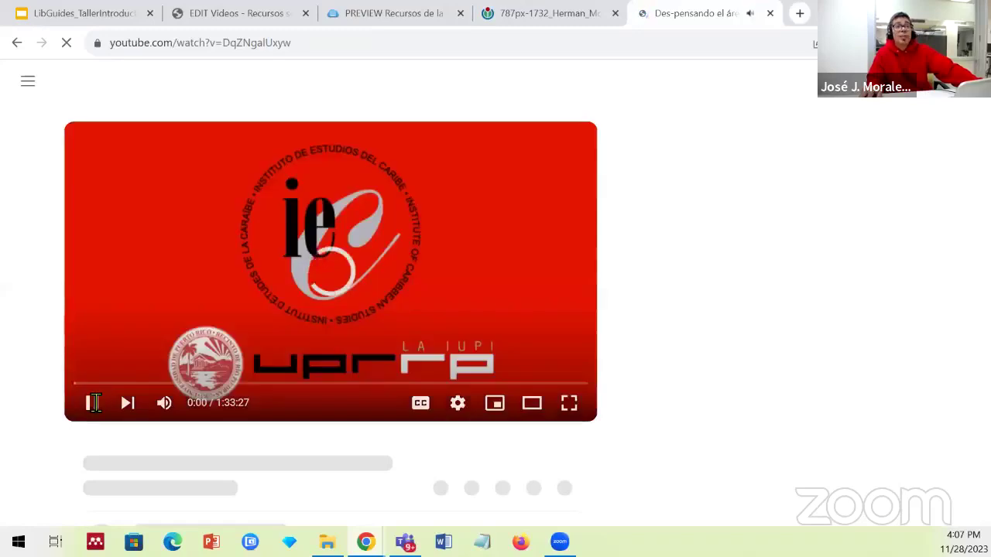
click(94, 403)
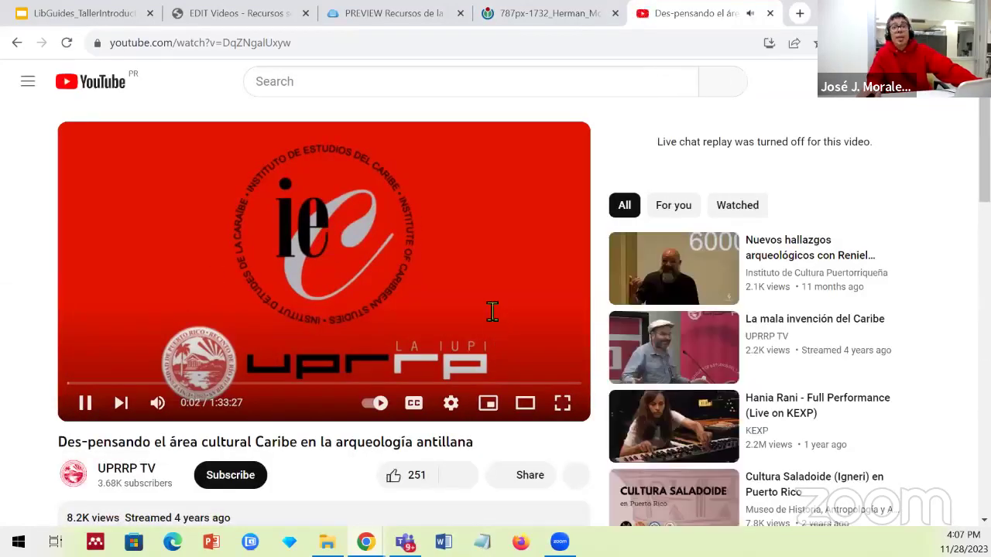
scroll(493, 308, down, 1)
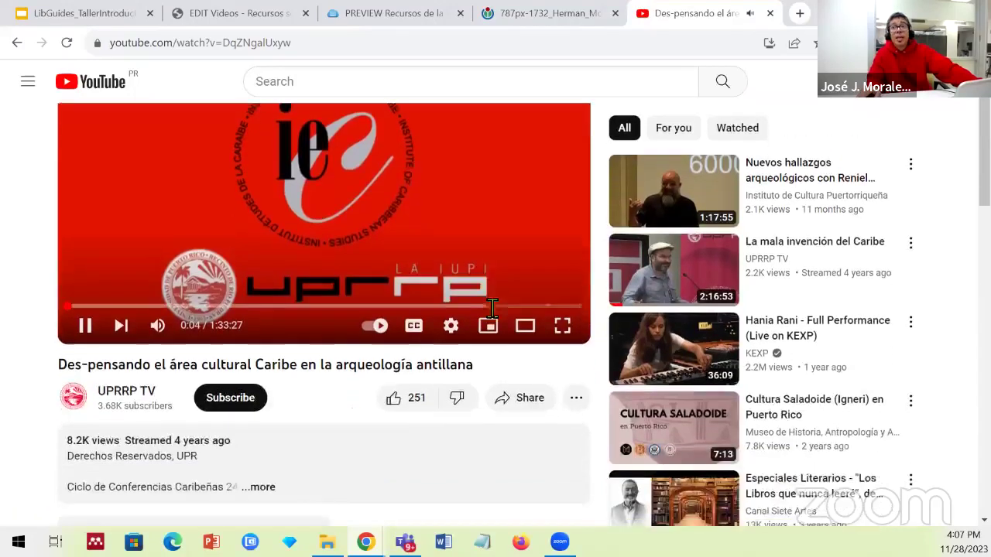
Copy the YouTube video's iframe embed code and close the browser tab with the map image.
click(533, 398)
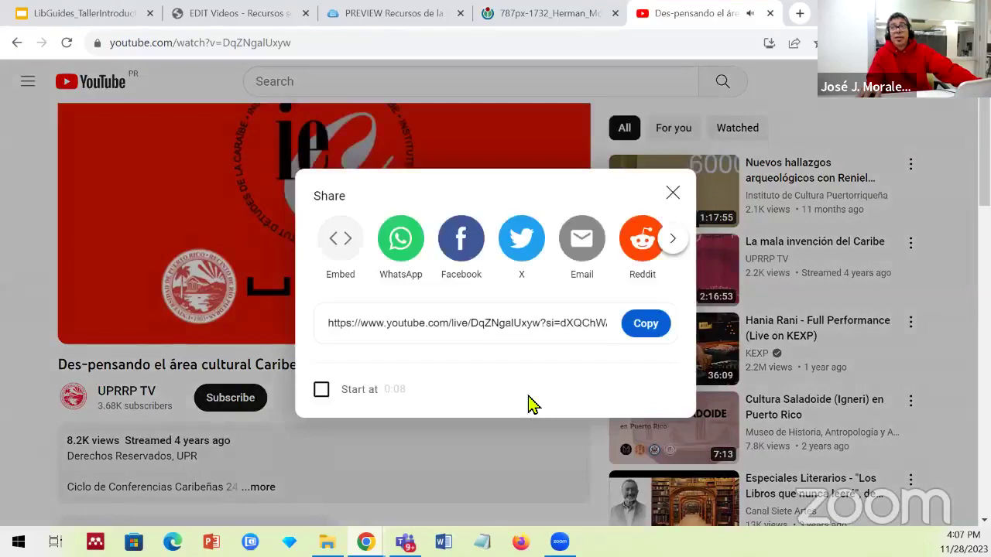
click(343, 244)
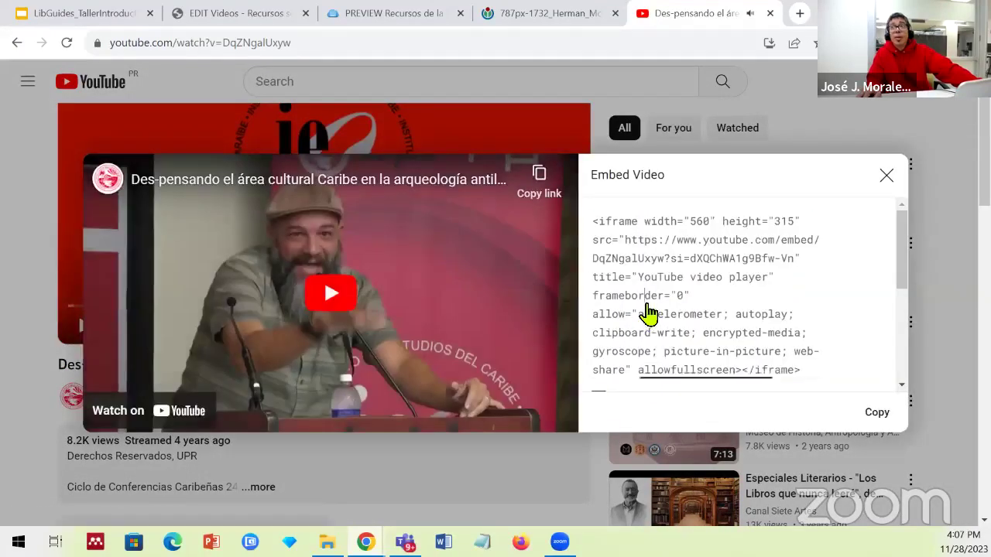
click(648, 313)
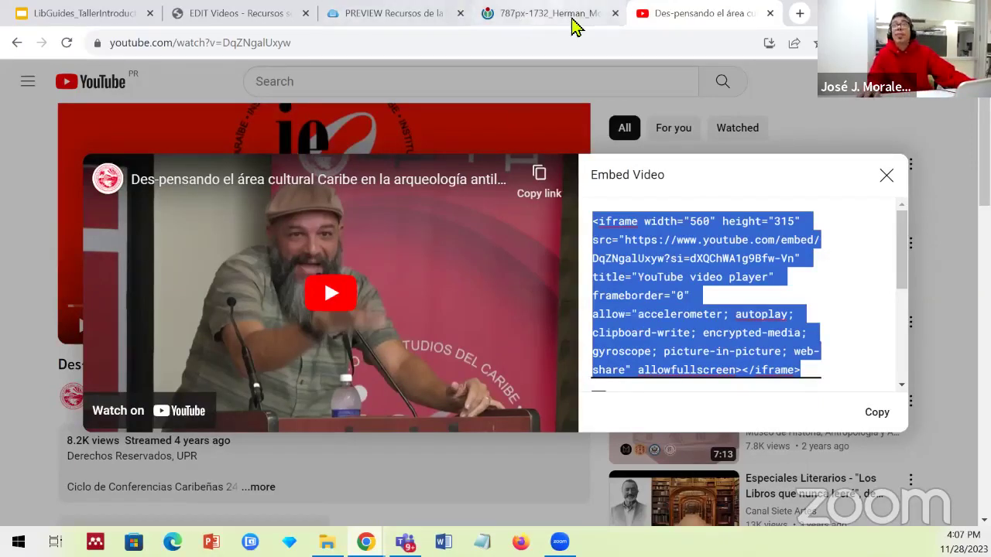
click(616, 13)
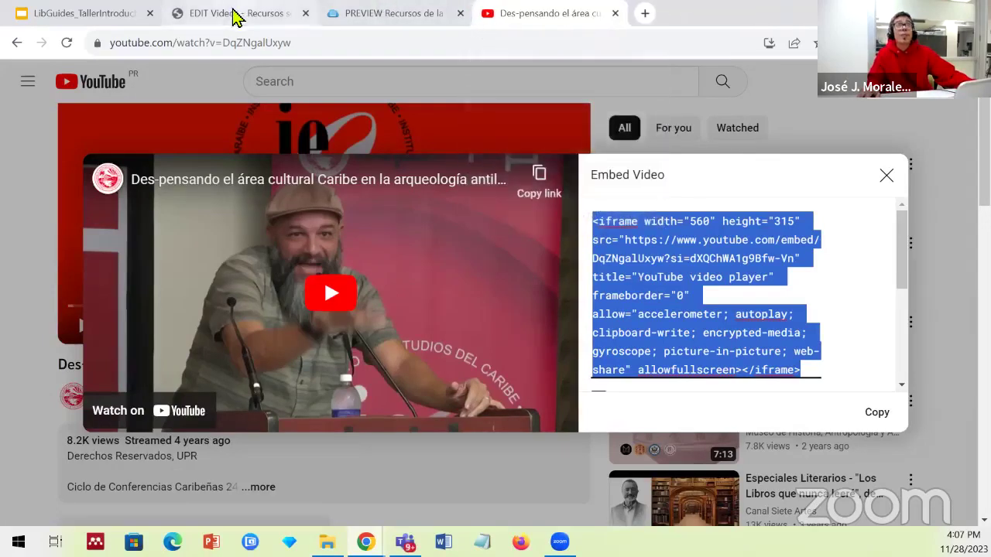
Add a tabbed top box named "Videos sobre el Caribe" to the guide's Videos page.
click(236, 17)
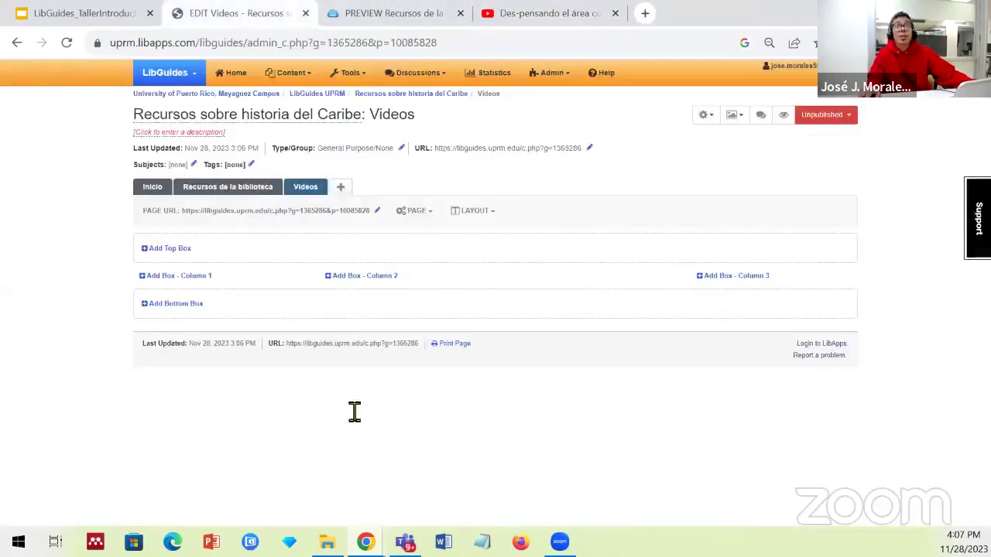
click(178, 249)
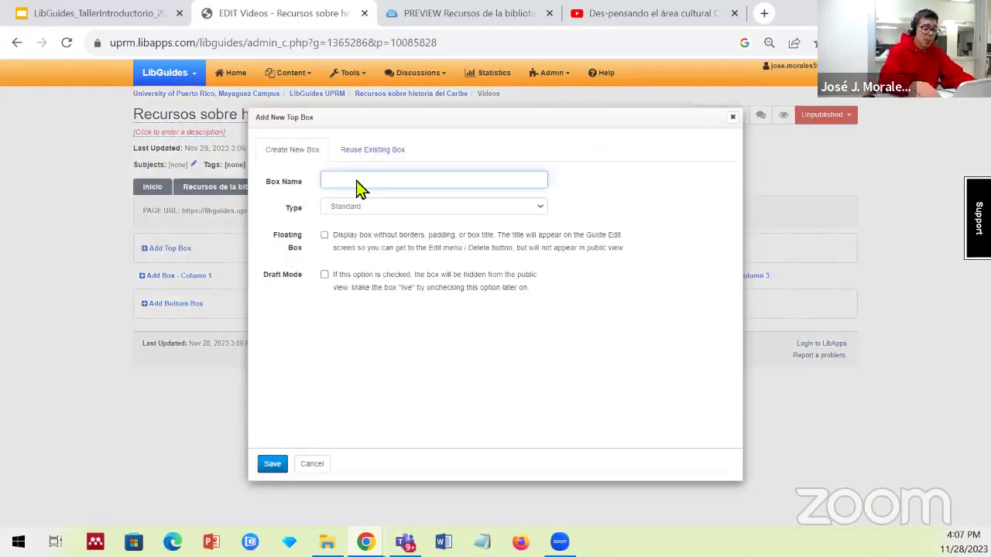
text(Video)
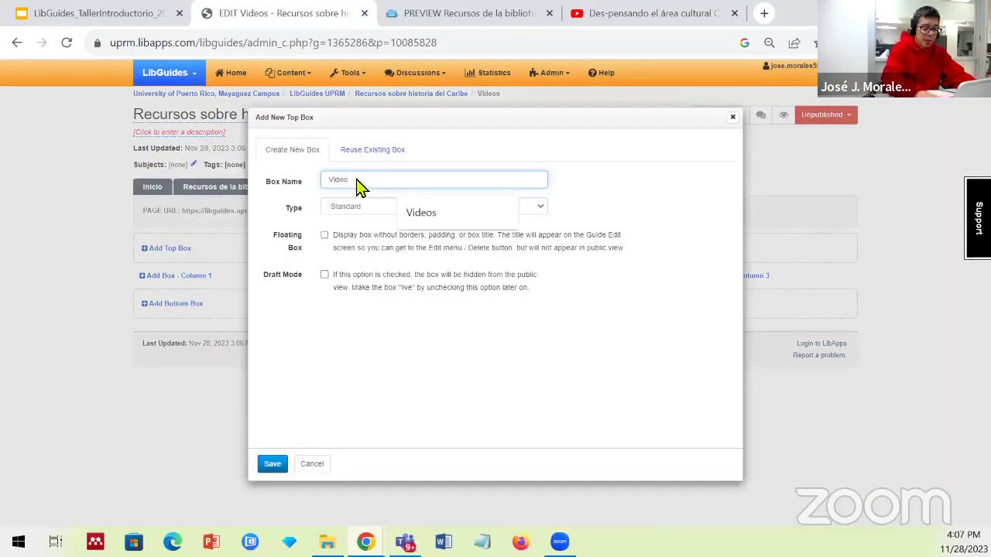
text(s sobre el Caribe)
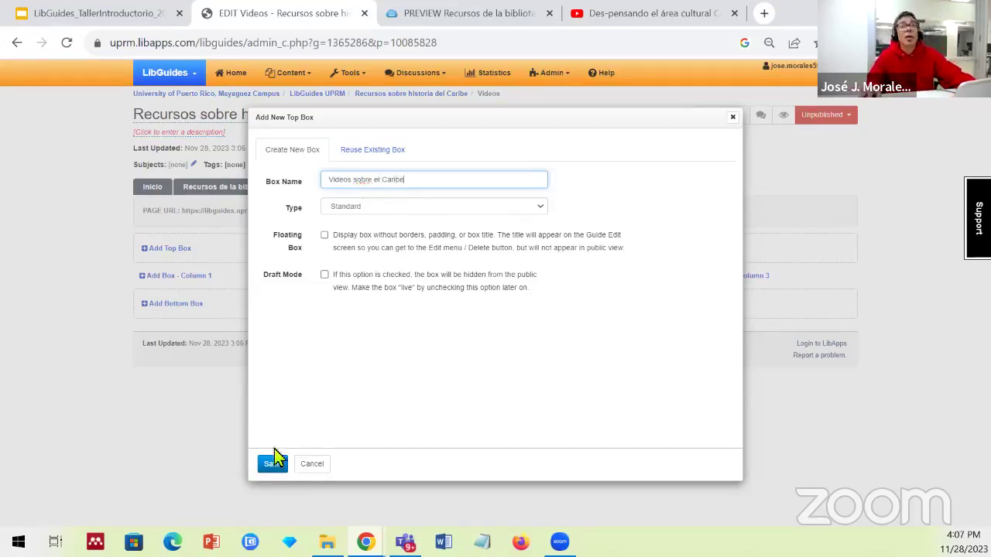
click(381, 210)
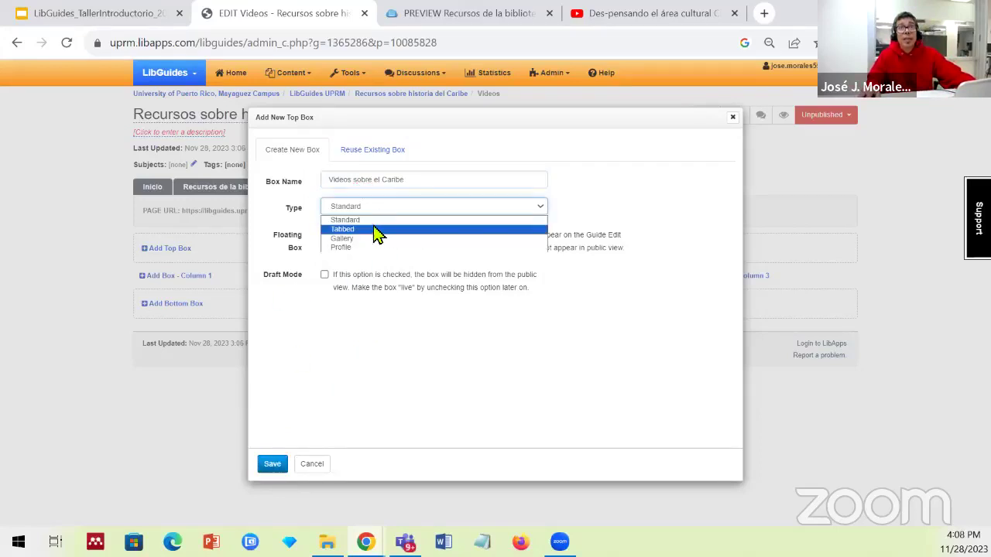
click(374, 230)
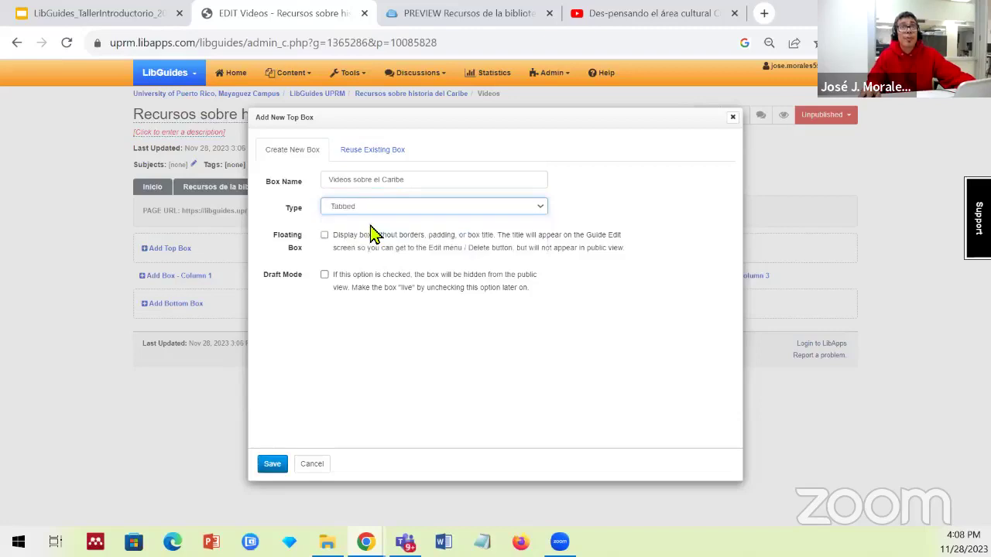
click(273, 465)
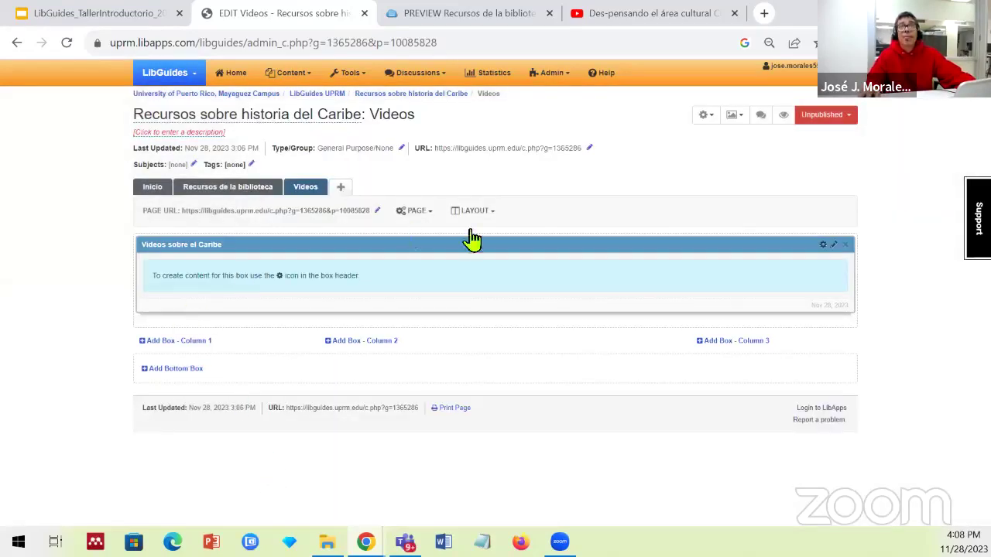
Create a tab named "Video 1" in the "Videos sobre el Caribe" box.
click(824, 245)
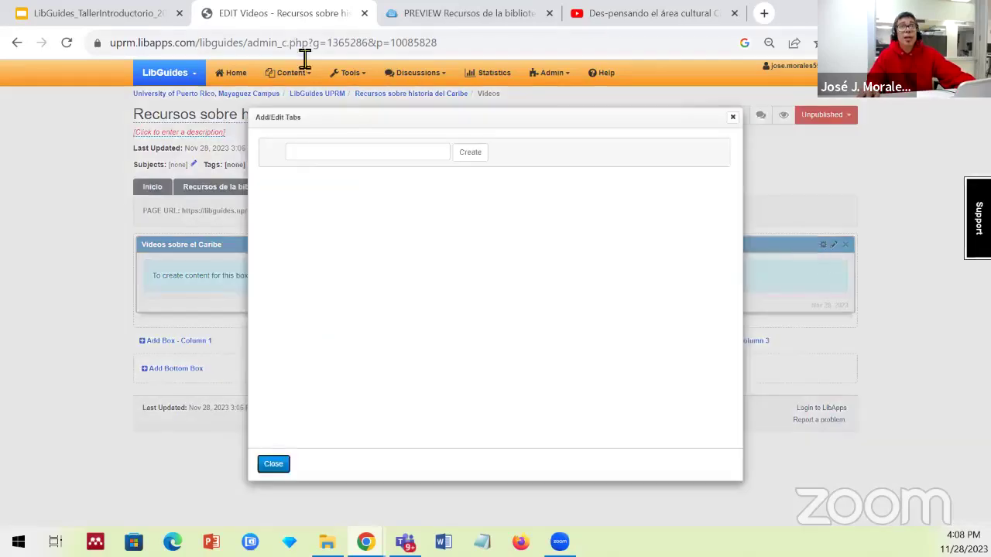
click(353, 144)
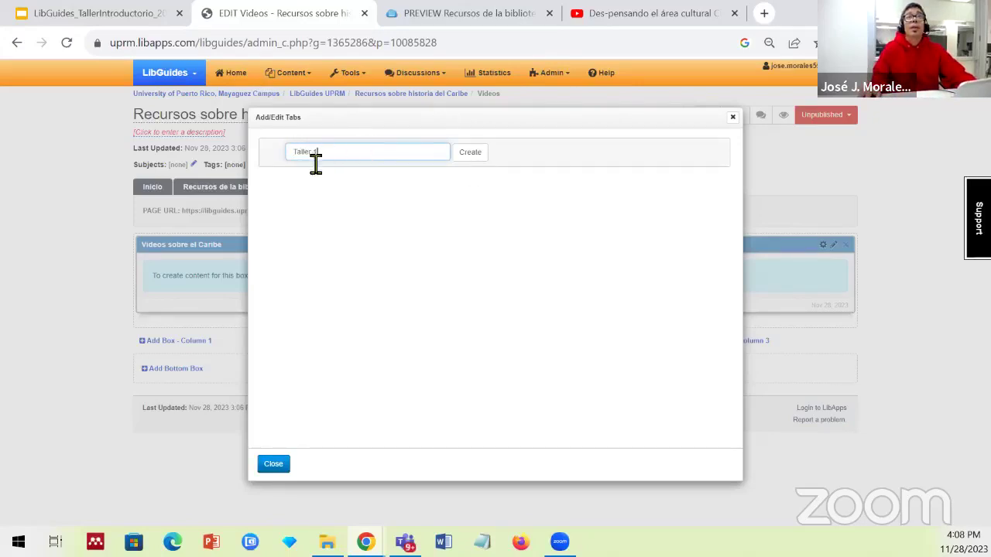
drag(313, 153, 279, 169)
text(Video)
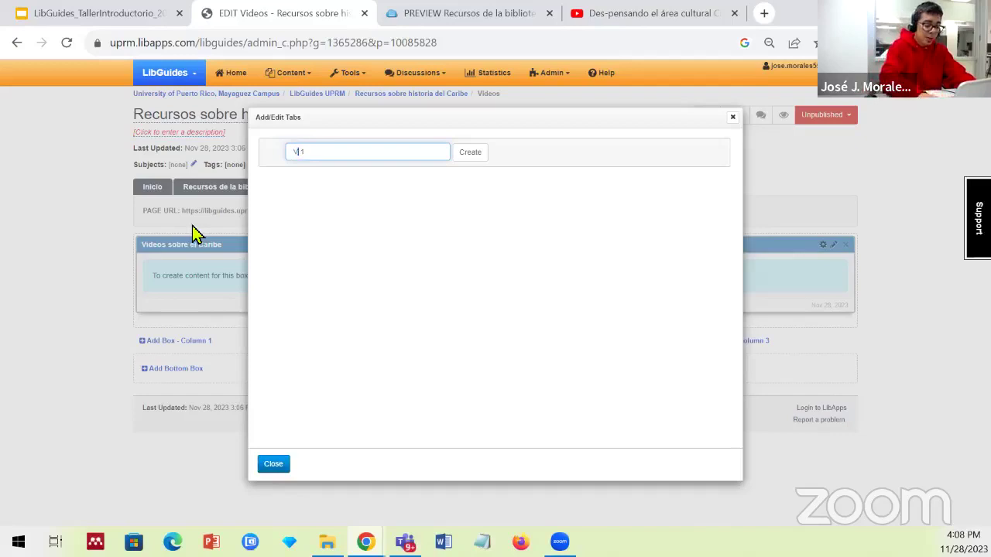
click(472, 152)
Create two more tabs named "Video 2" and "Video 3" in the box and save the tab positions.
click(401, 186)
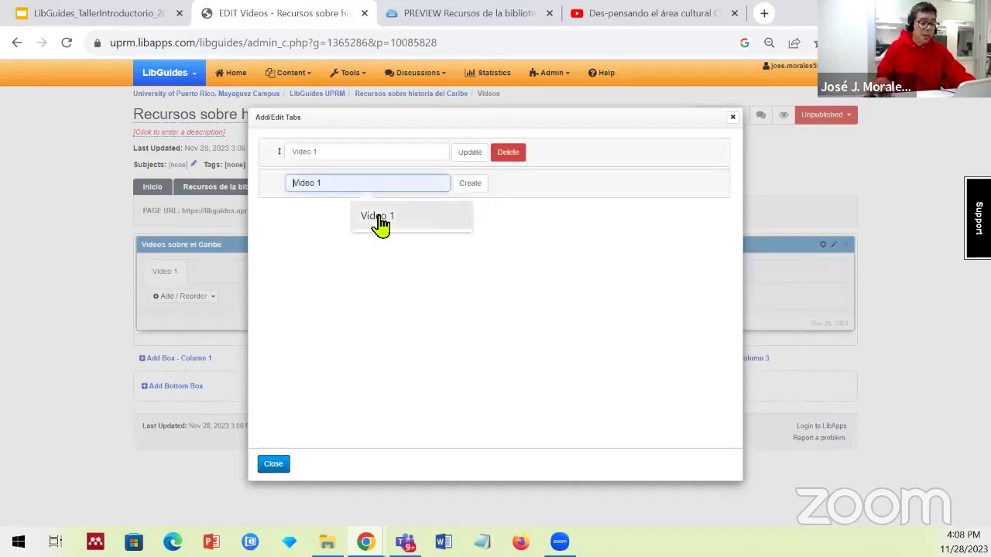
text(Vide)
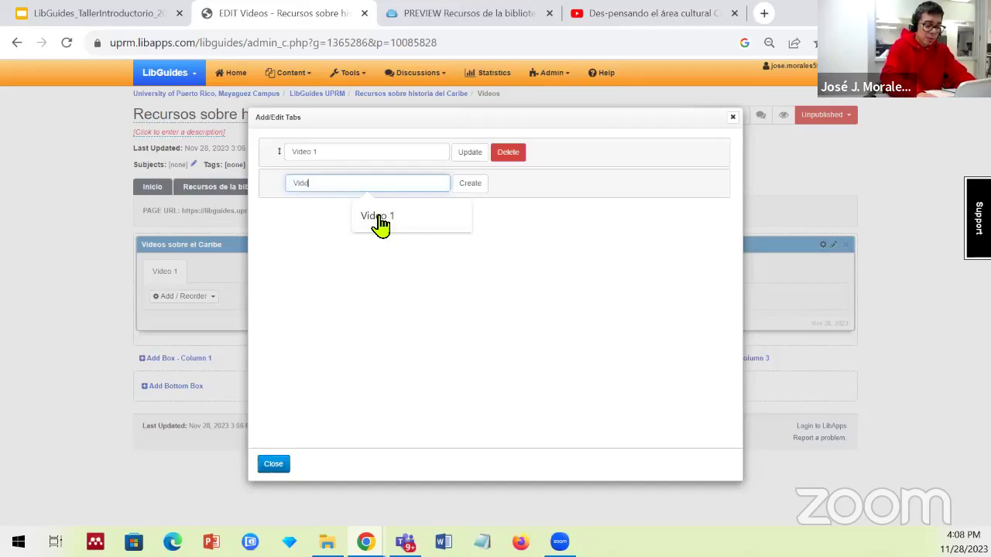
text(o 2)
click(469, 184)
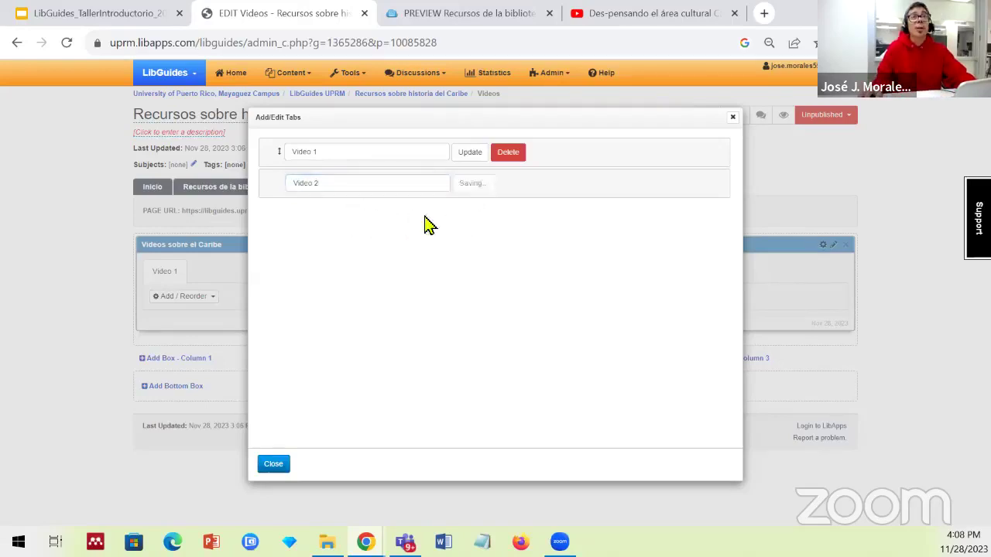
click(385, 218)
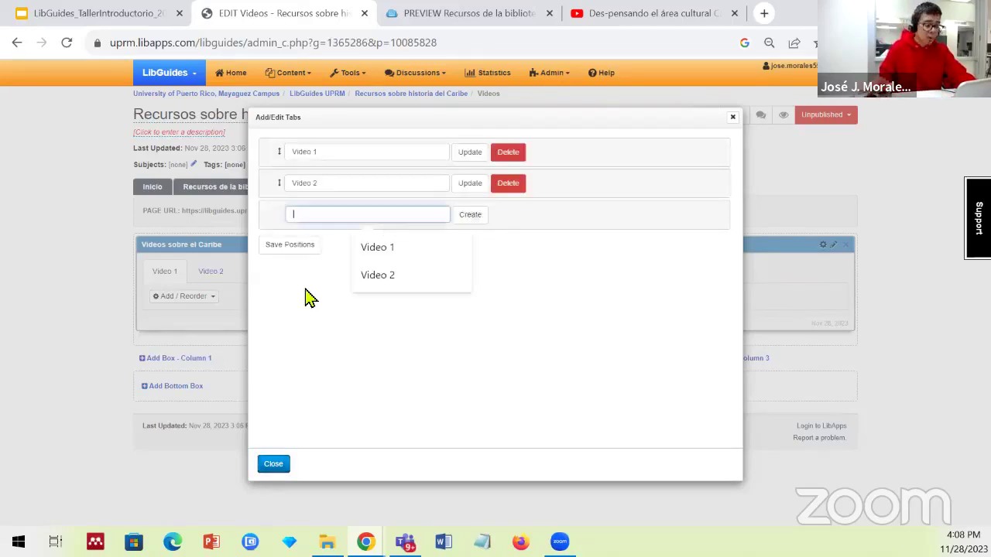
text(Video 3)
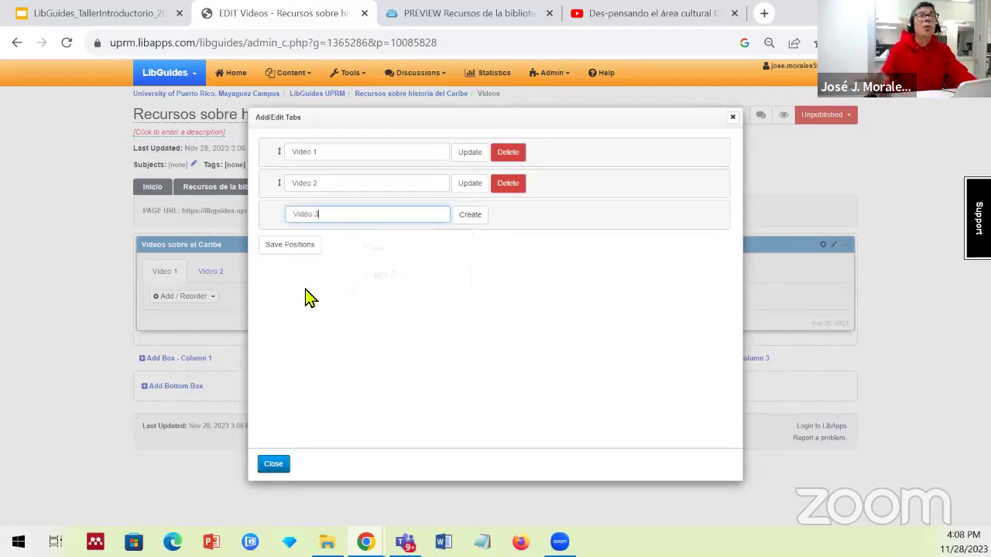
click(468, 218)
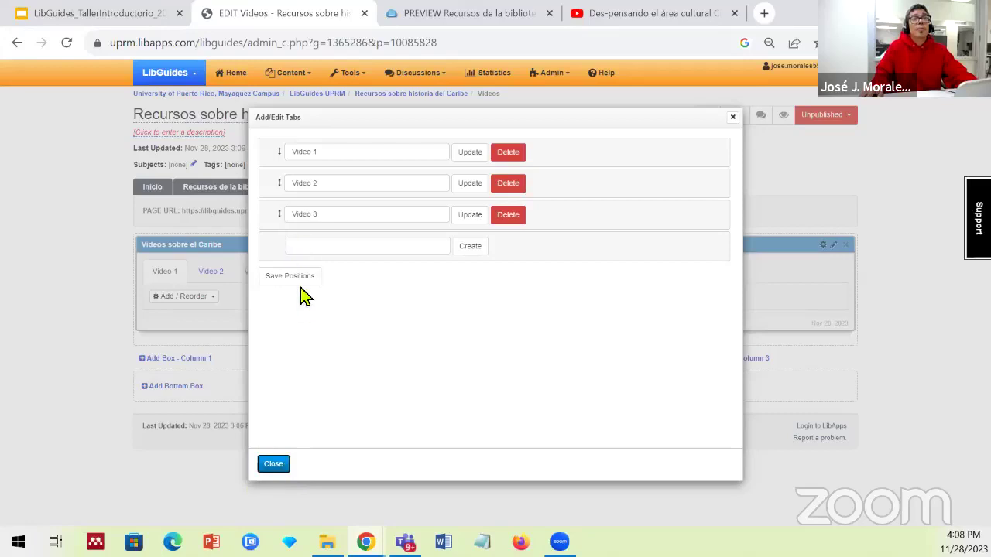
click(301, 281)
click(277, 466)
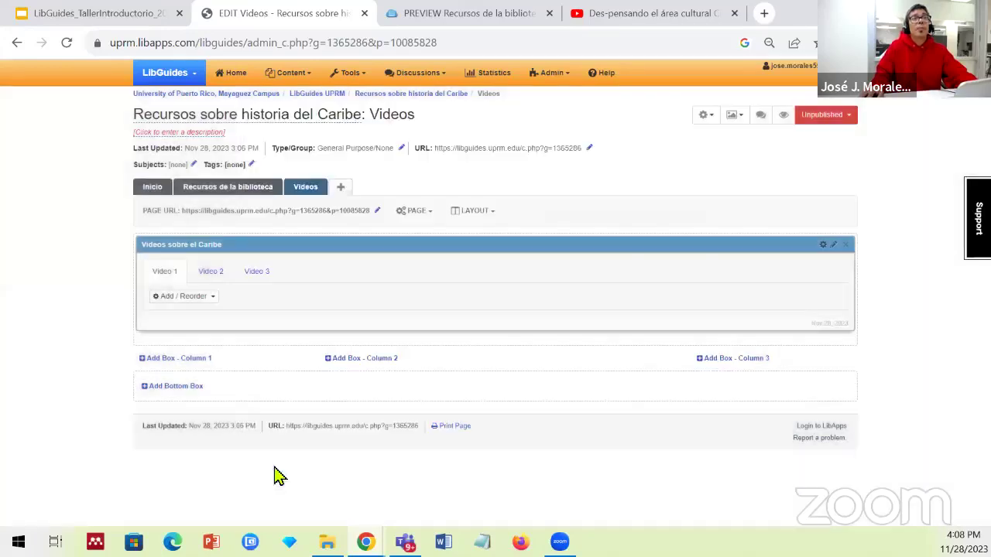
Start a new media widget in the Video 1 tab and paste the copied YouTube iframe code as its embed code.
click(194, 295)
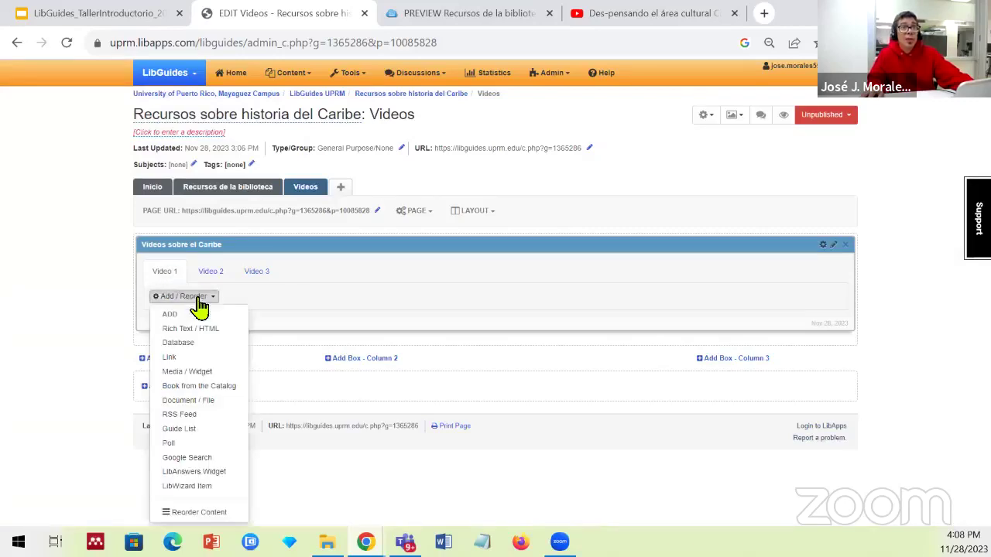
click(206, 373)
click(350, 252)
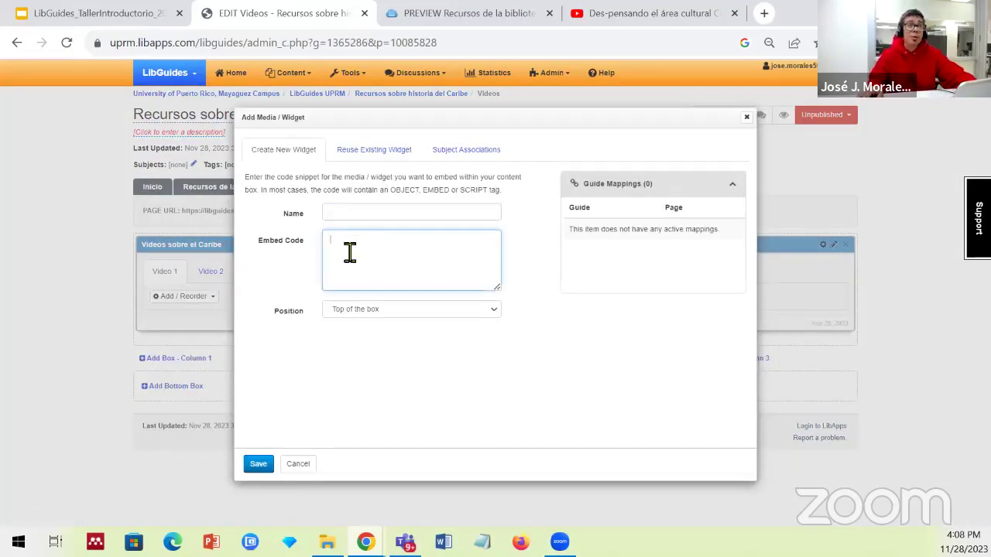
key(ctrl+v)
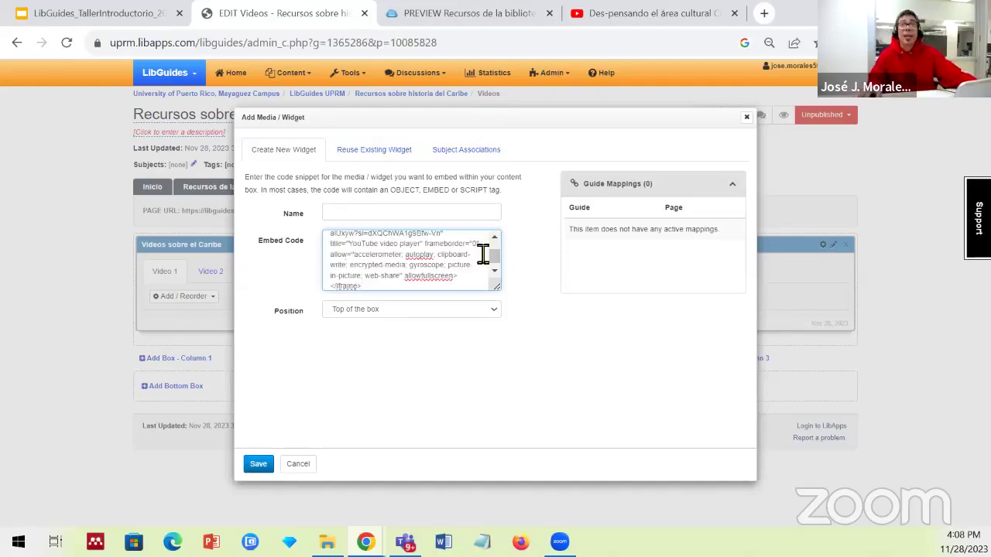
Copy the title "Des-pensando el área cultural Caribe en la arqueología antillana" from the YouTube video page and return to the guide editor.
click(617, 14)
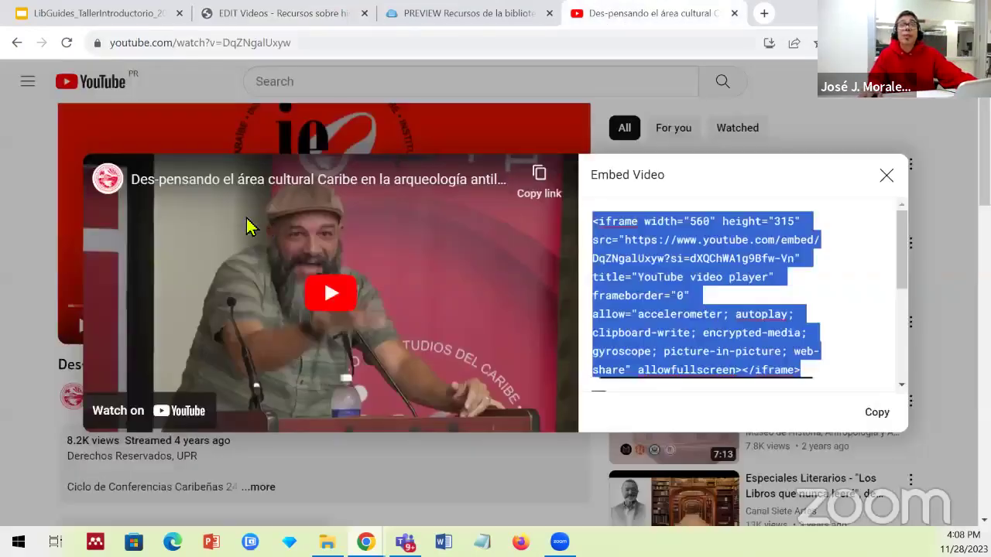
click(887, 178)
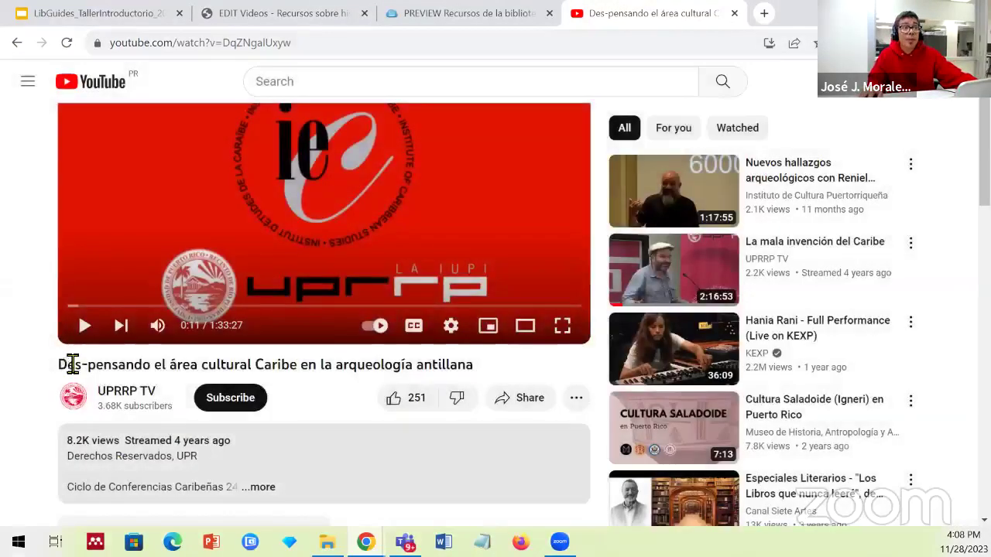
drag(59, 363, 470, 361)
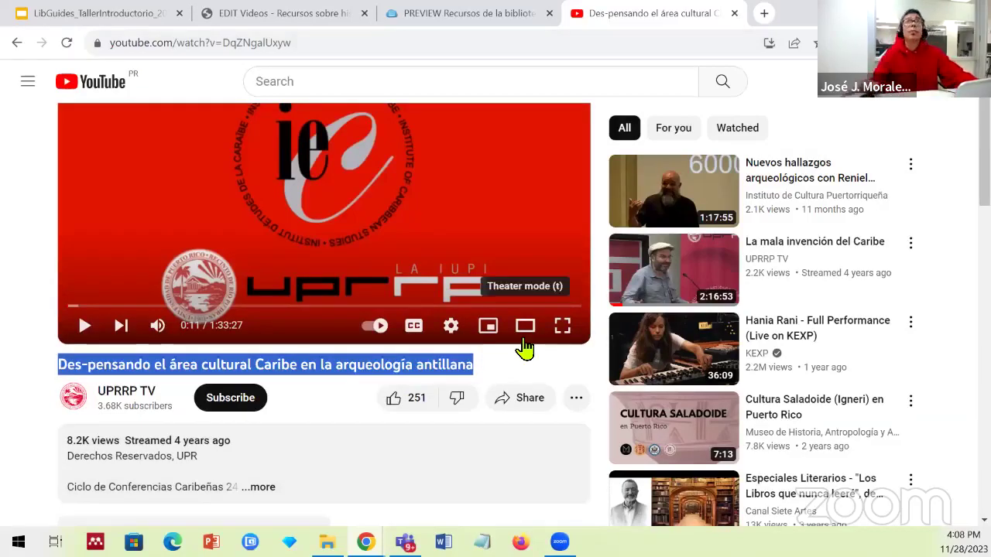
click(476, 12)
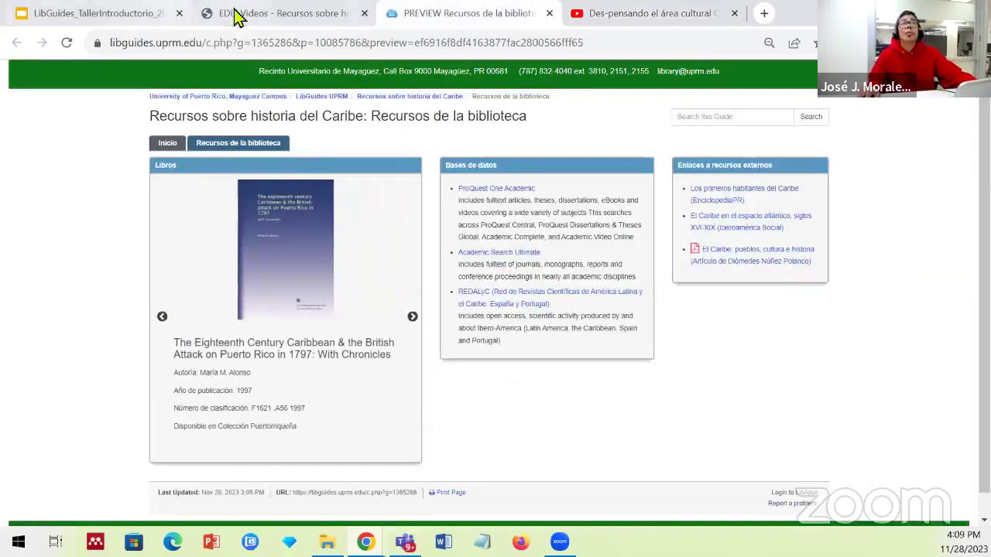
click(236, 16)
Name the media widget with the copied video title and save it to the Video 1 tab.
click(404, 212)
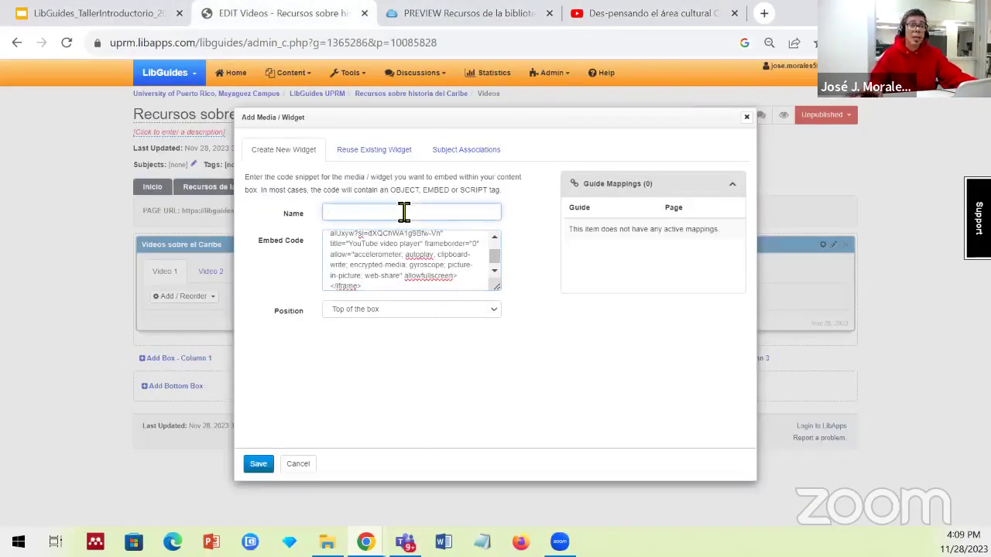
key(ctrl+v)
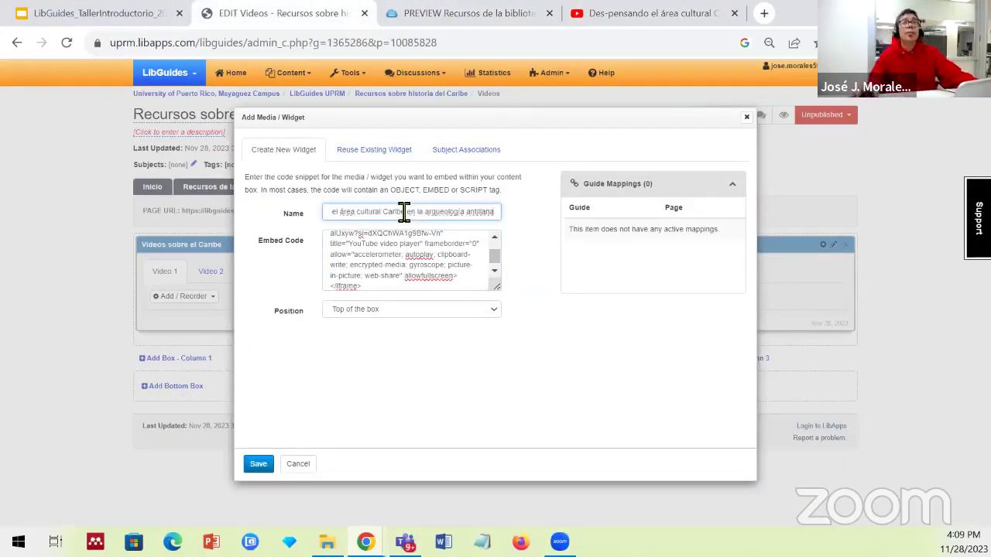
scroll(385, 275, up, 2)
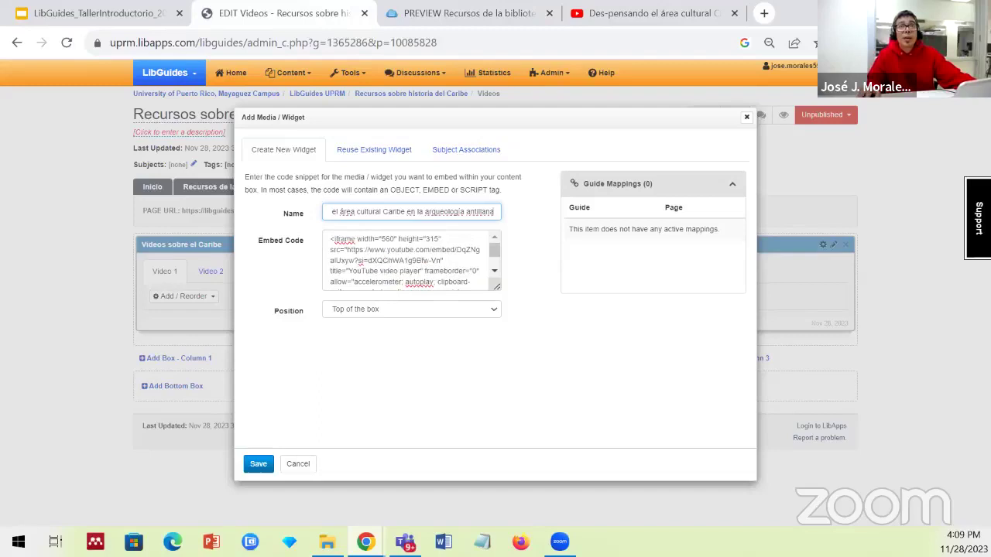
click(258, 463)
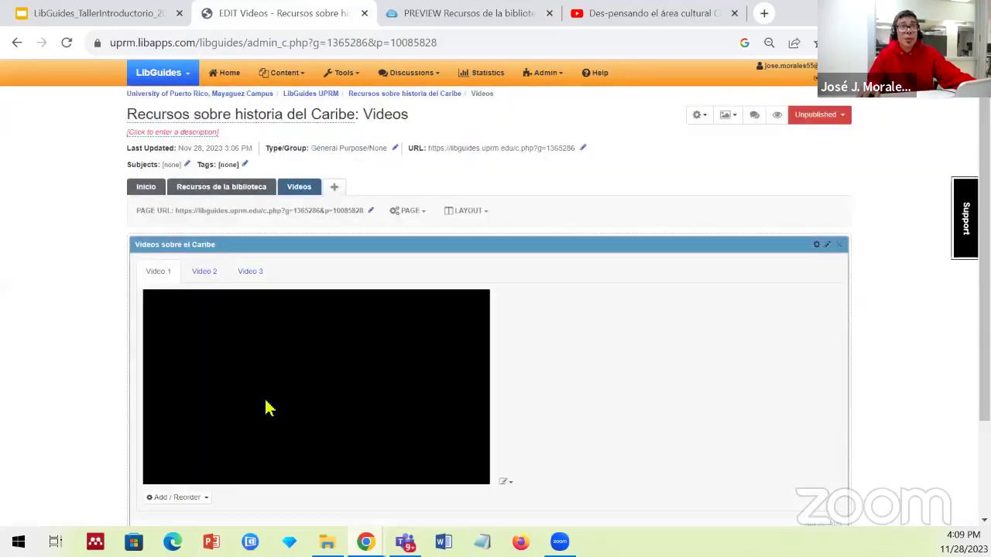
scroll(265, 409, down, 1)
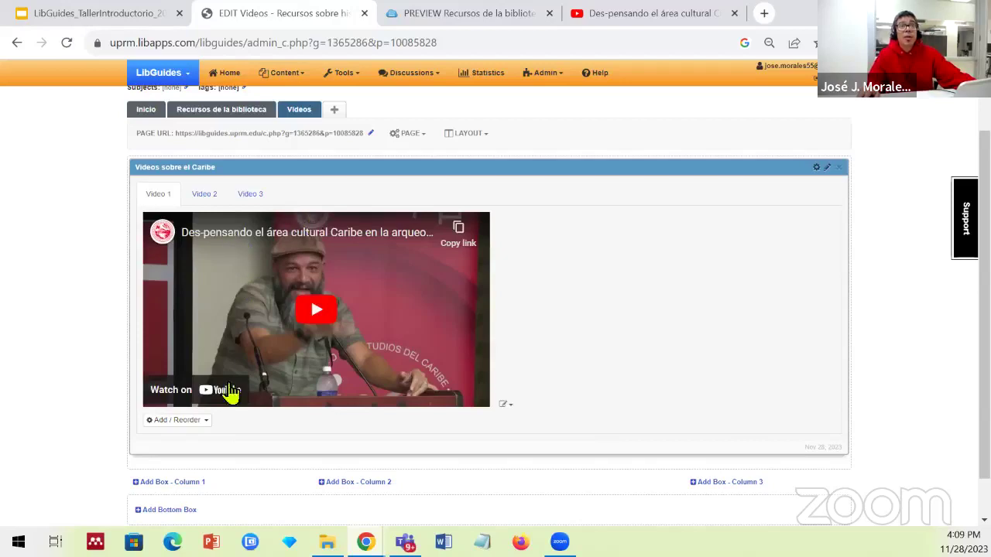
Add rich text reading "Des-pensando el área cultural Caribe en la arqueología antillana" to the Video 1 tab, formatted as bold Heading 3.
click(193, 424)
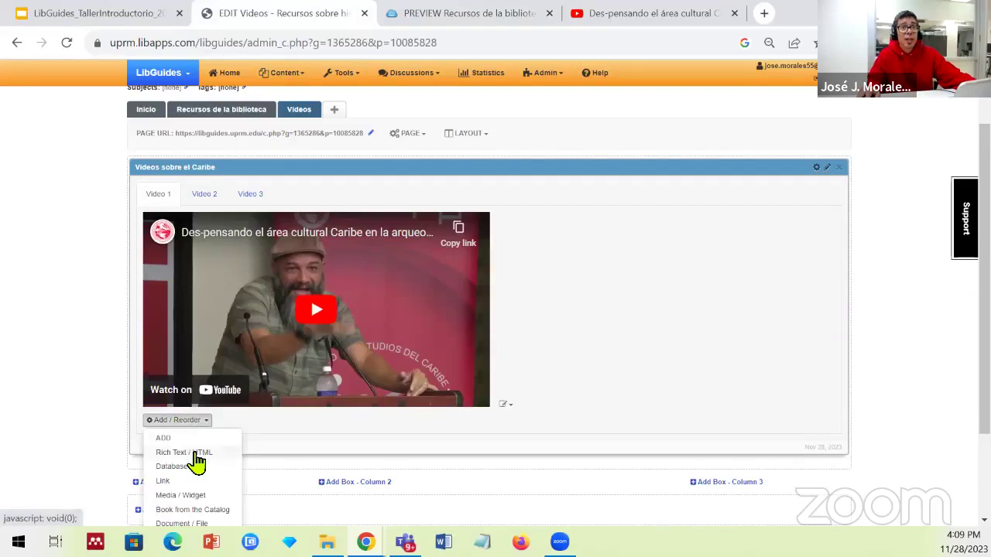
click(197, 456)
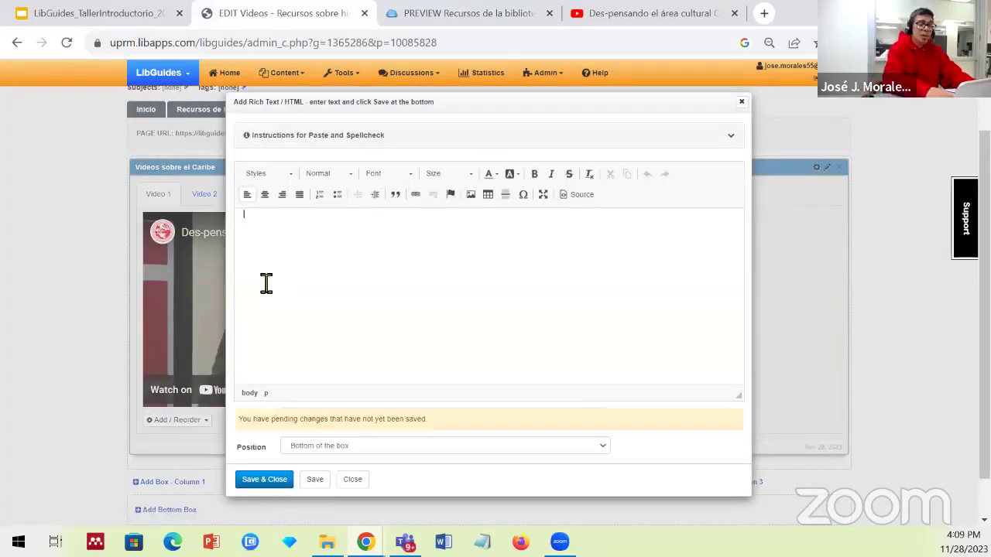
text(Des-pensando el área cultural Caribe en la arqueología antillana)
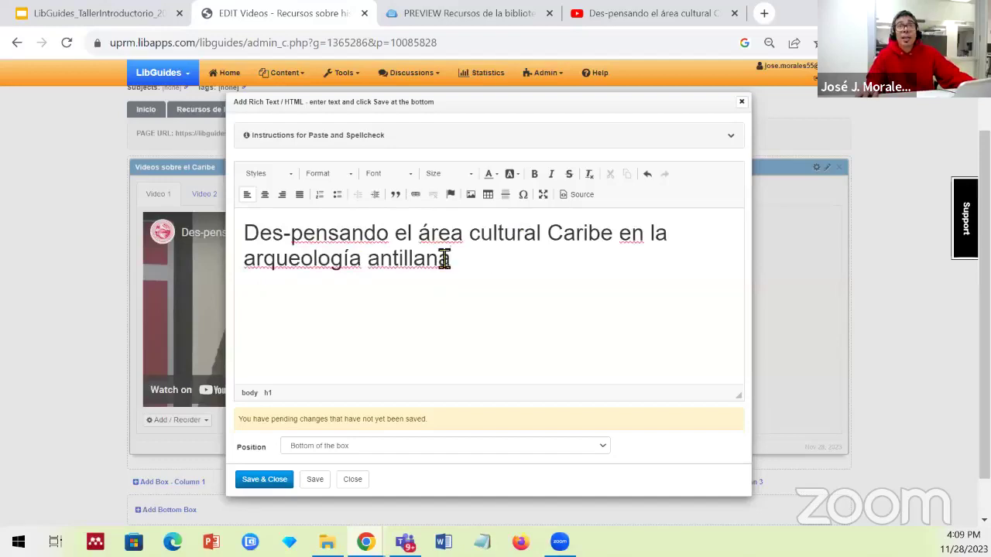
drag(447, 258, 281, 240)
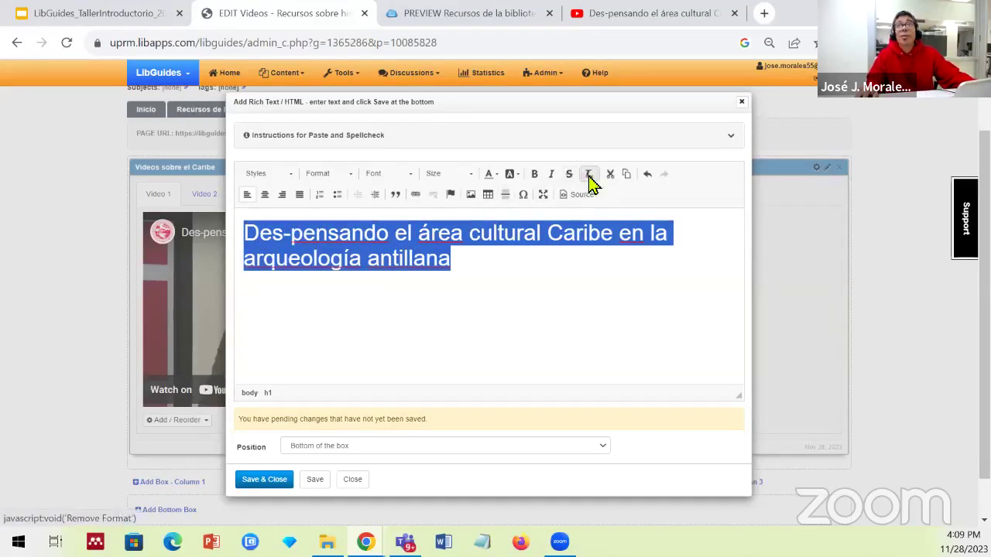
click(328, 179)
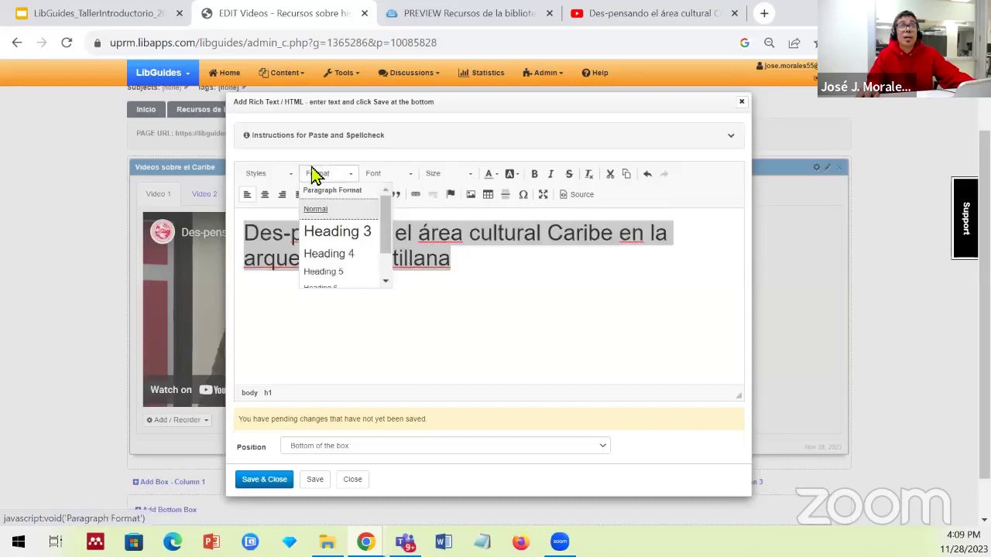
click(348, 235)
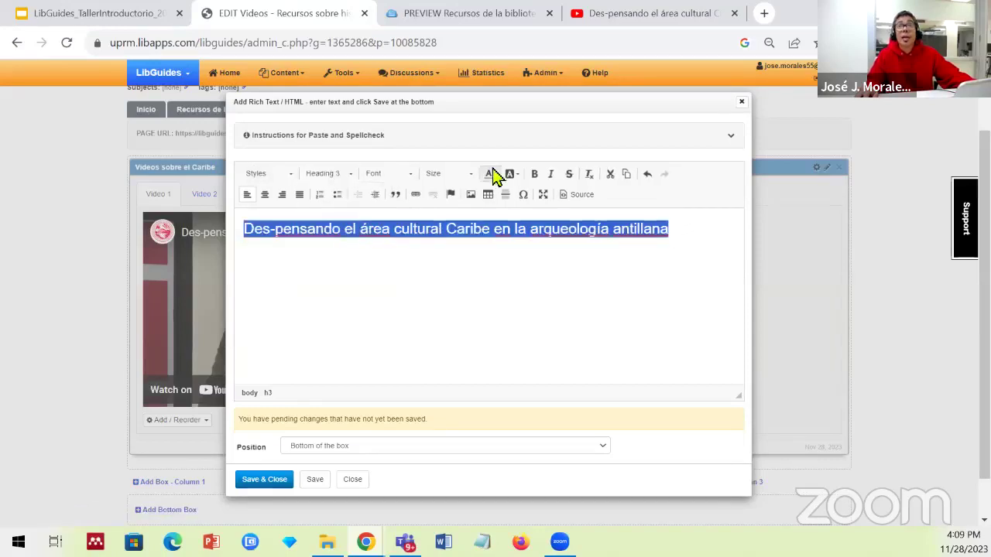
click(534, 175)
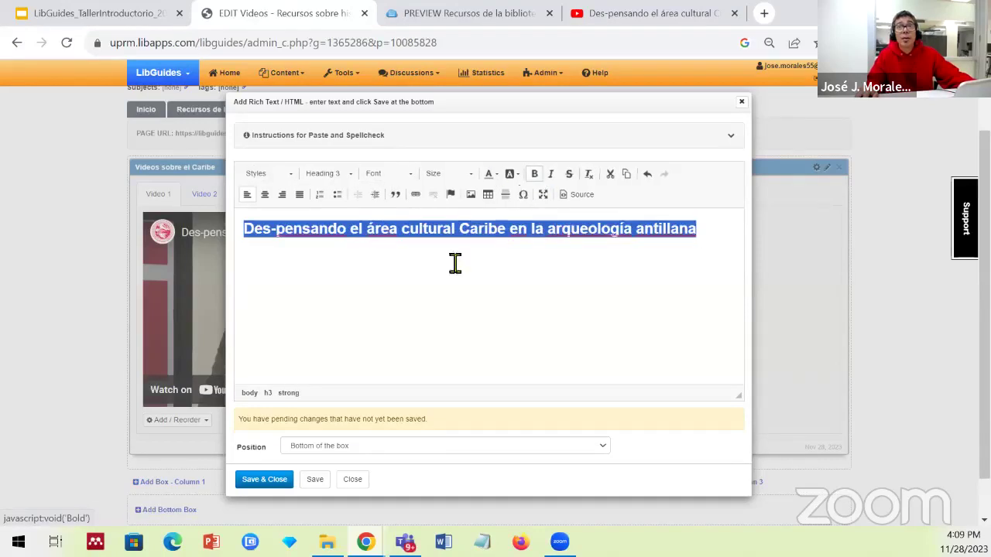
Set the title text's position to the top of the box and save it.
click(371, 454)
click(358, 458)
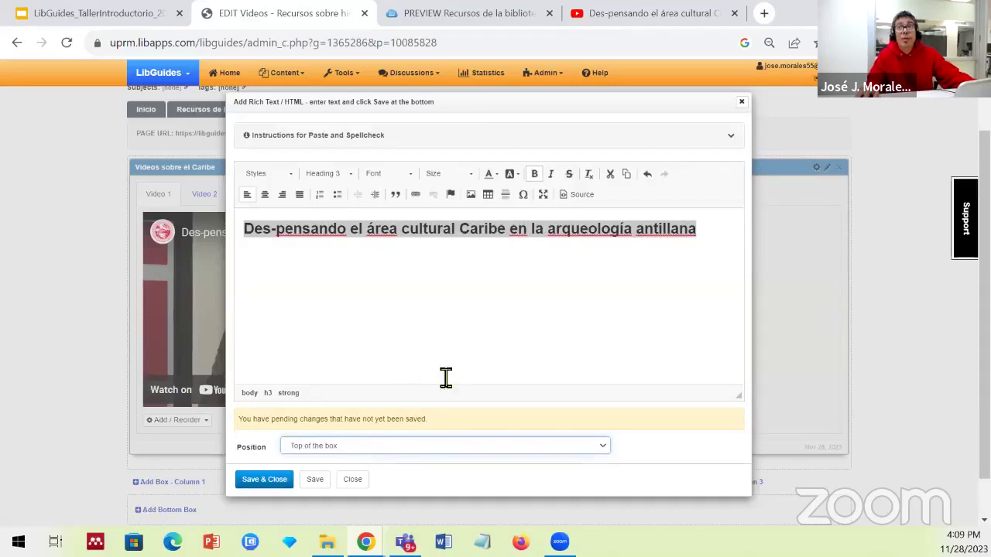
click(274, 481)
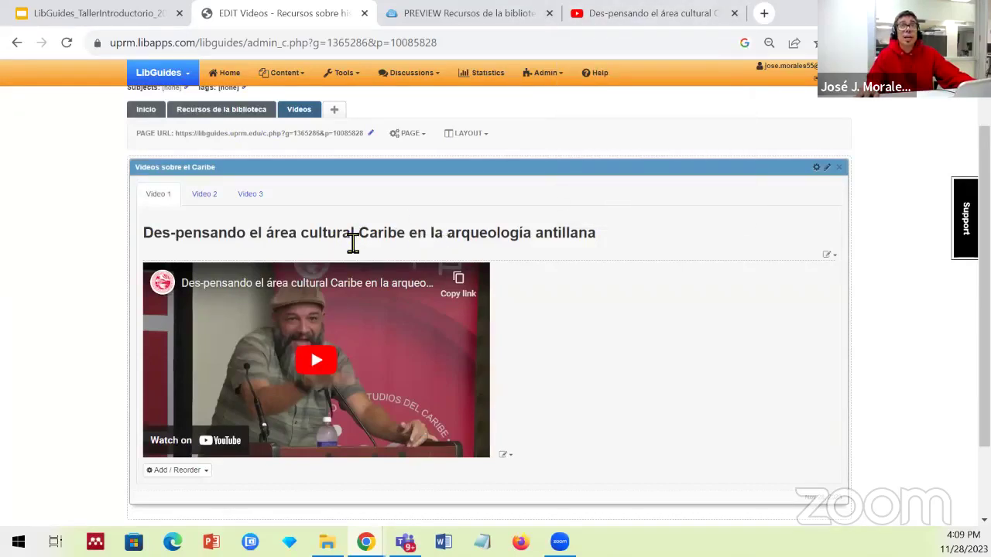
Start a new media widget on the Video 2 tab of the Videos sobre el Caribe box.
click(223, 201)
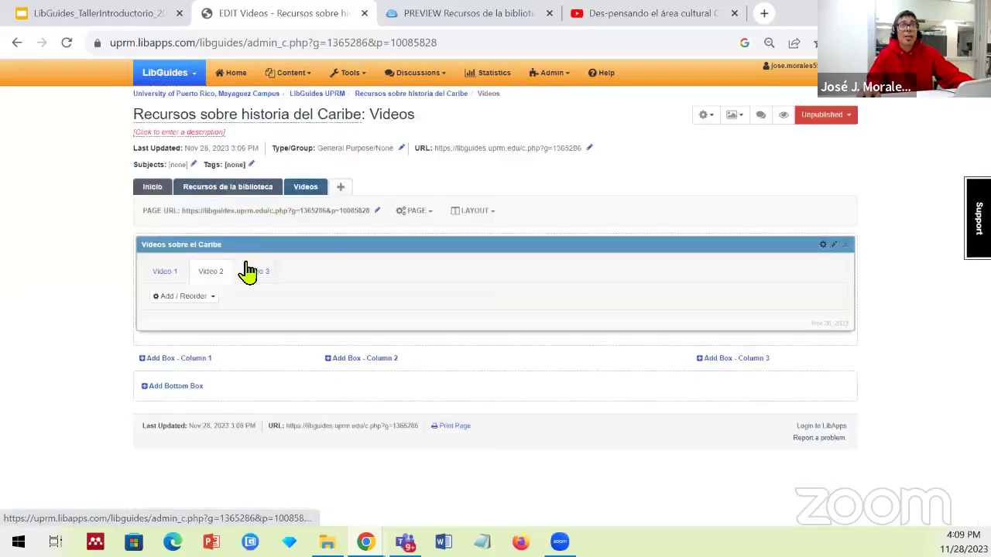
click(198, 299)
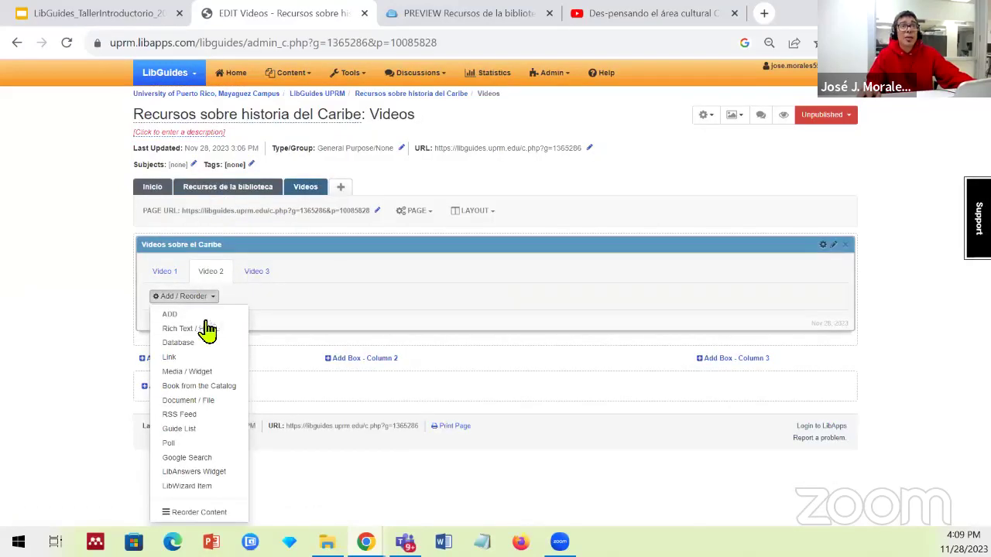
click(206, 373)
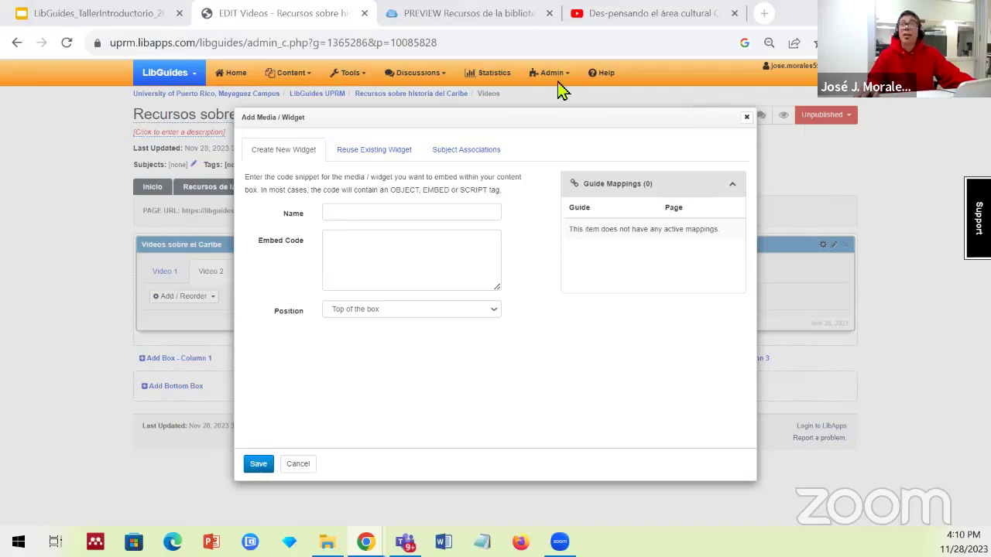
Load the YouTube video "La mala invención del Caribe" in the existing YouTube page and pause its playback.
click(664, 15)
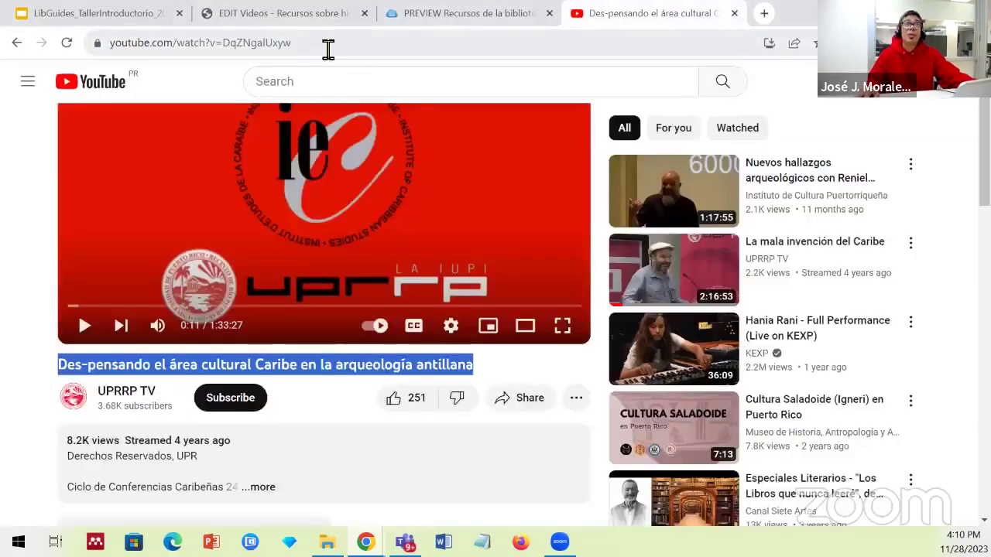
click(327, 45)
text(https://www.youtube.com/watch?v=Hn8HjD0CdBc&t=603s&pp=ygUYaGlzdG9yaWEgZGVsIGNhcmliZSB1cHJt)
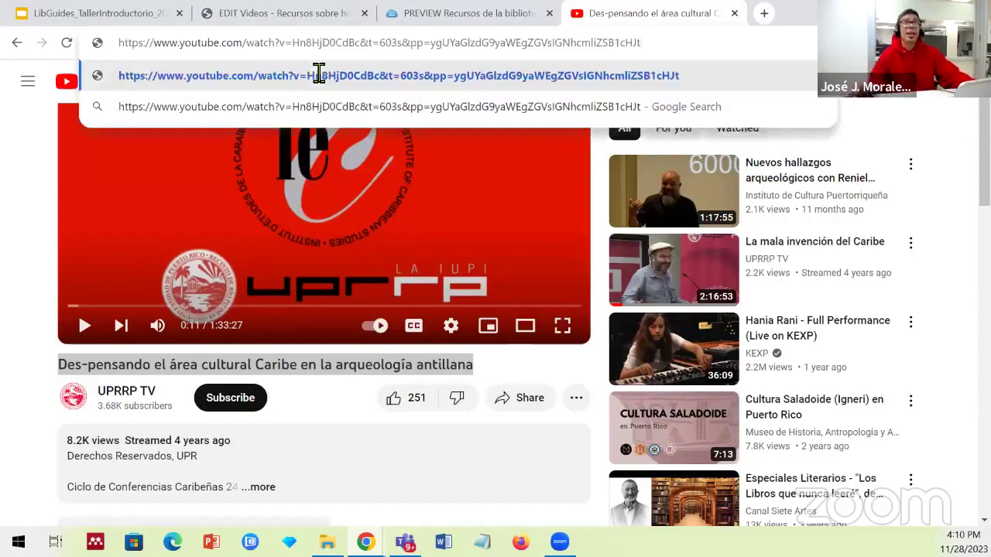
key(Return)
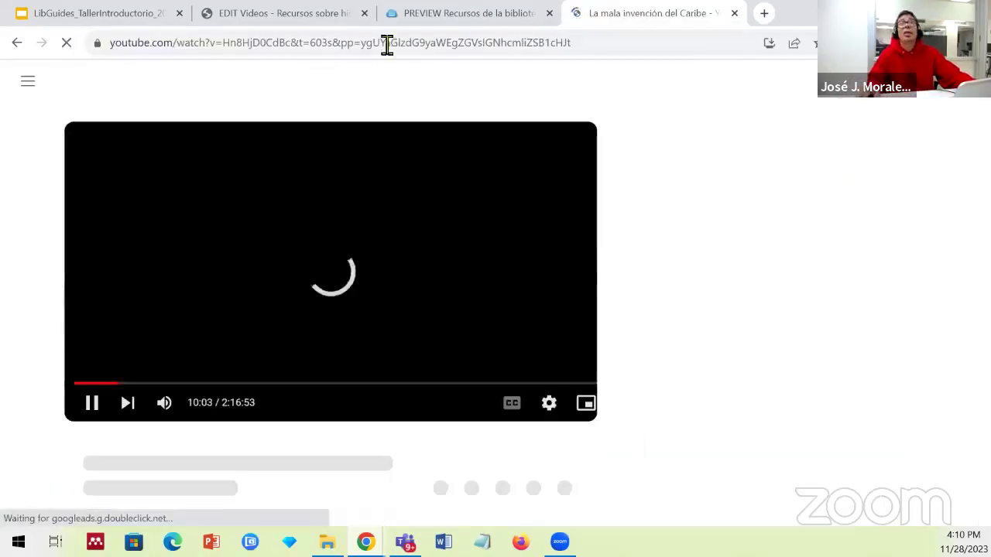
click(93, 404)
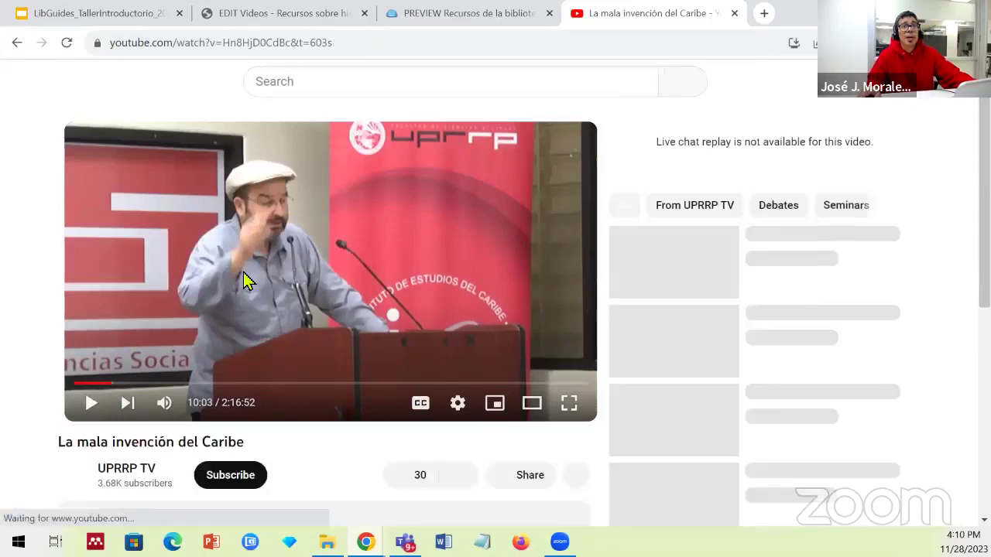
click(248, 284)
scroll(252, 284, down, 2)
click(91, 249)
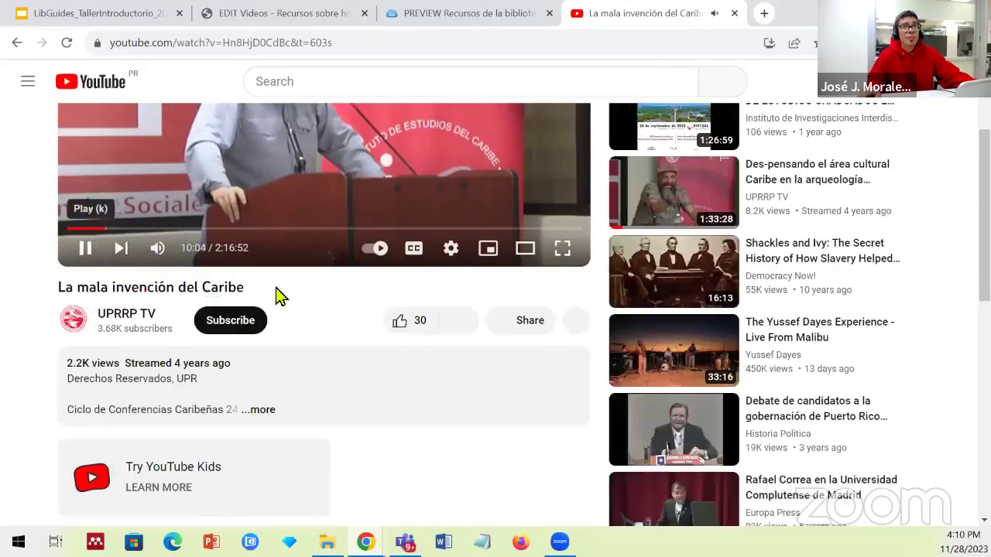
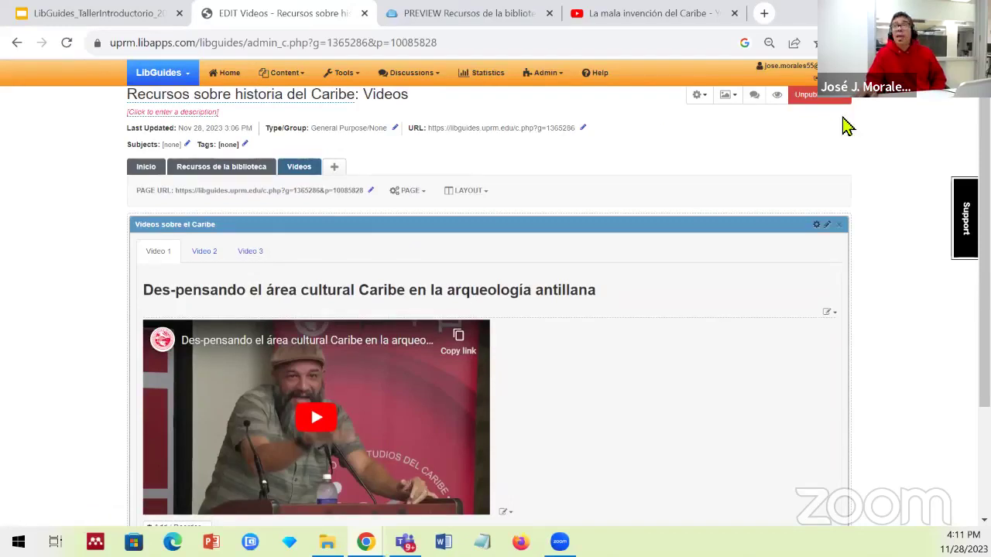
Preview the guide, review its Inicio, Recursos de la biblioteca and Videos pages, and return to the editor.
click(778, 99)
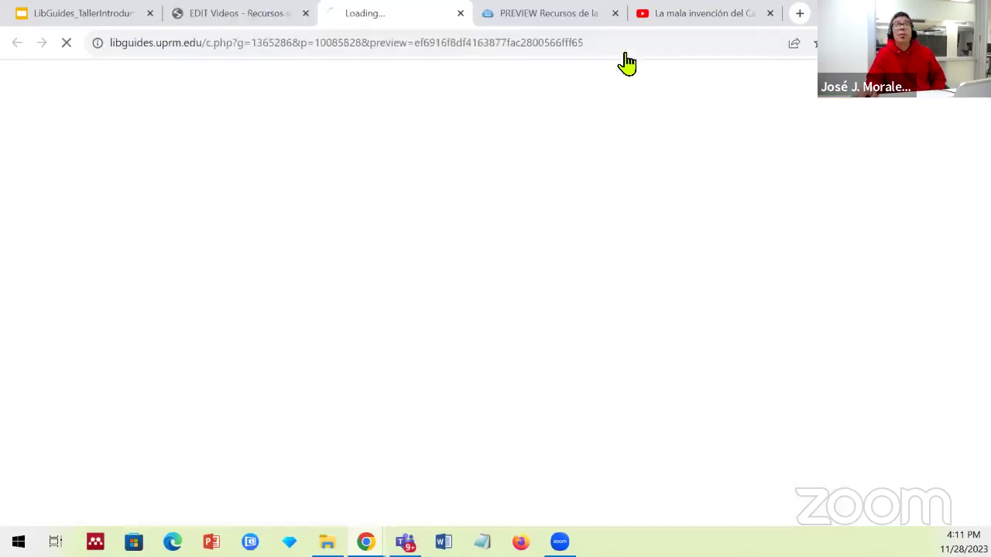
click(616, 14)
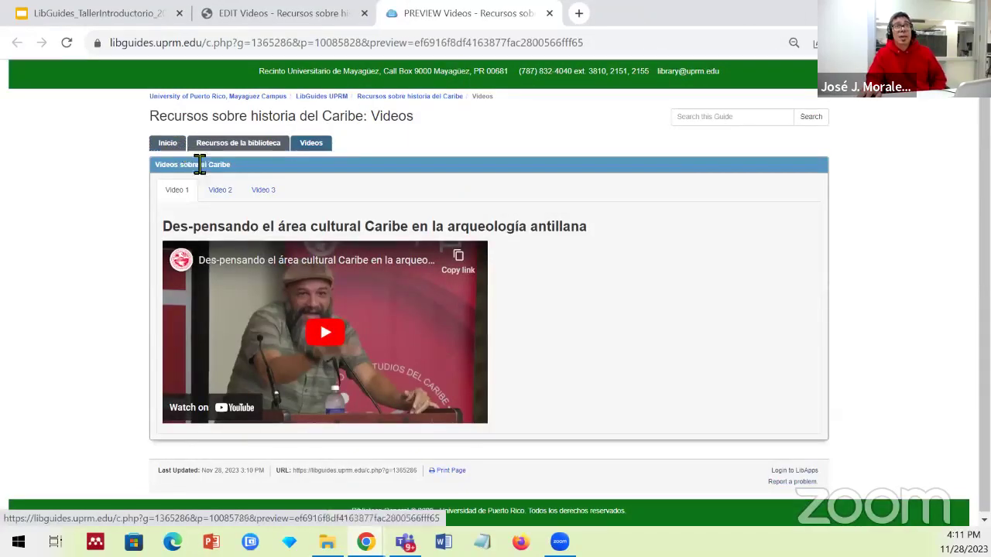
click(165, 142)
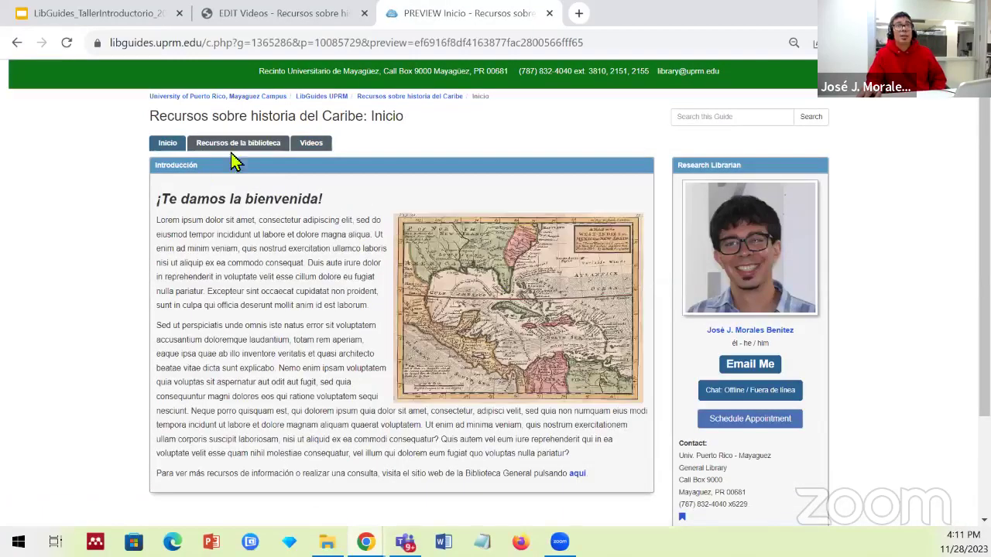
click(231, 151)
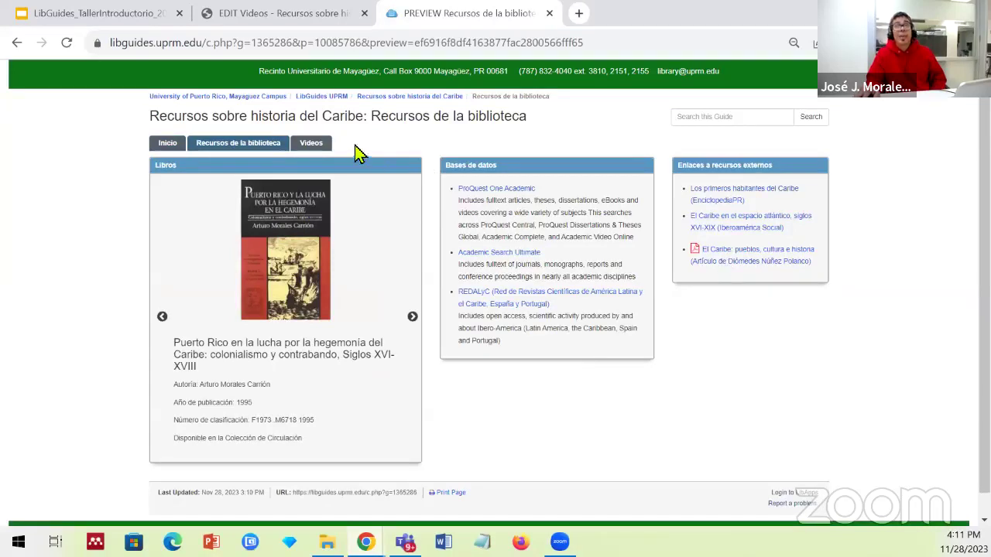
click(323, 145)
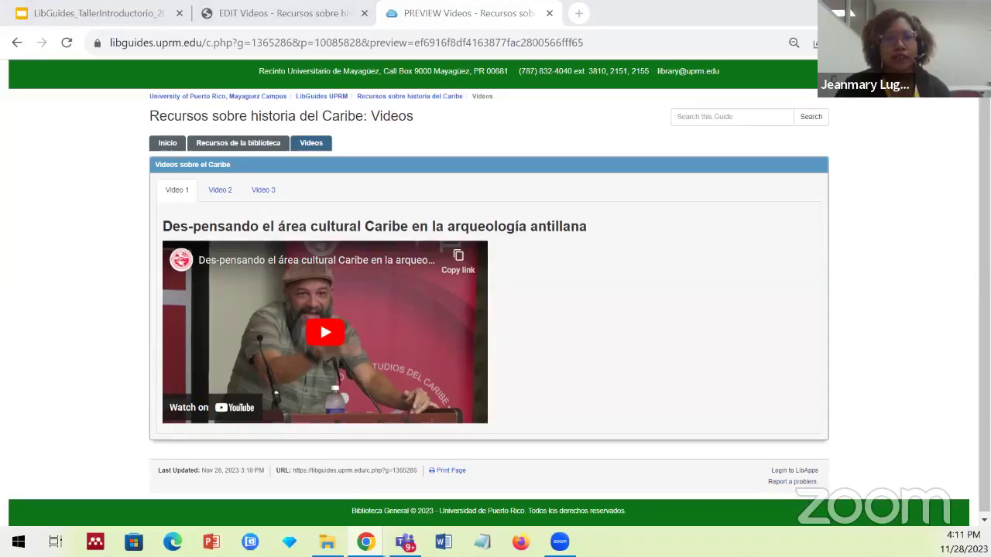
click(336, 14)
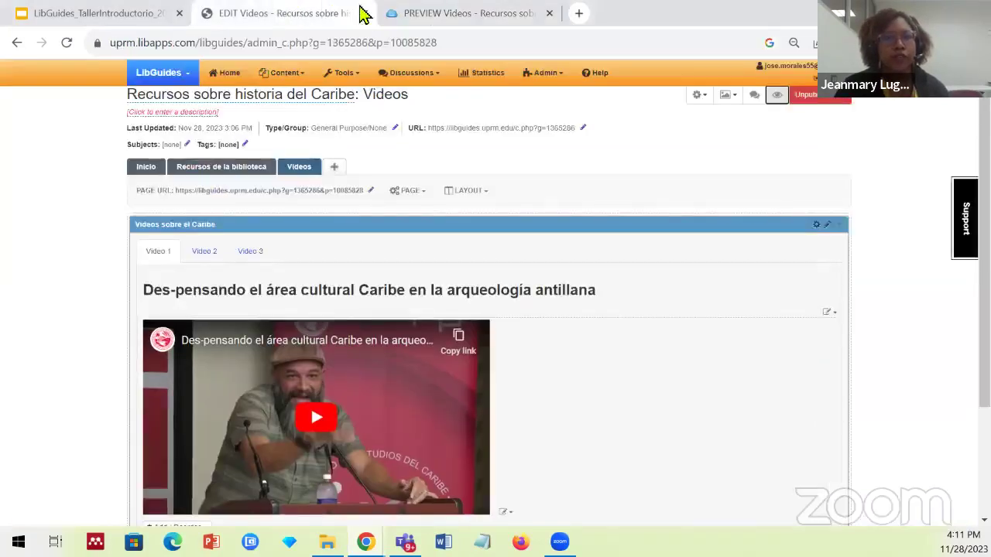
click(549, 13)
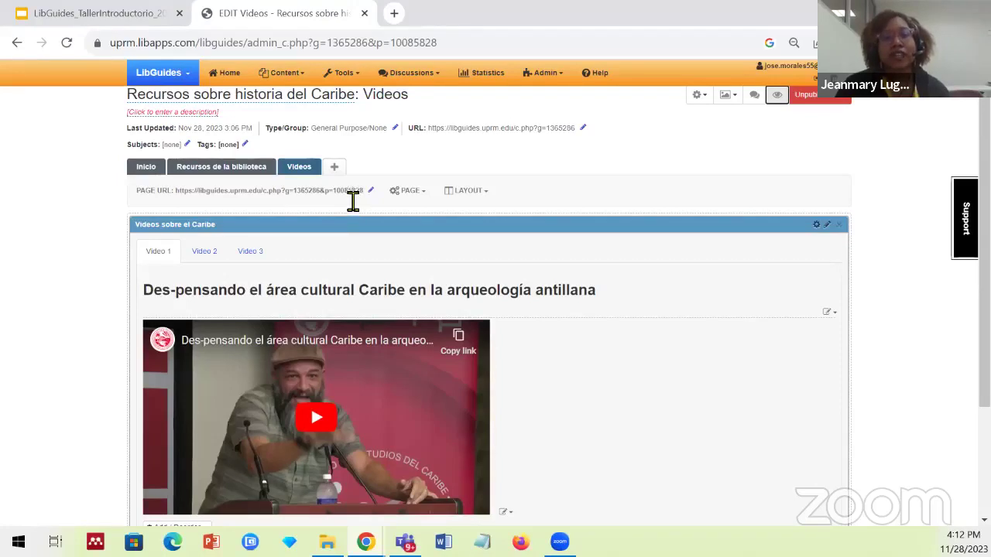
Check the Videos page's properties without changing them and set the page not to show on the public guide.
click(257, 251)
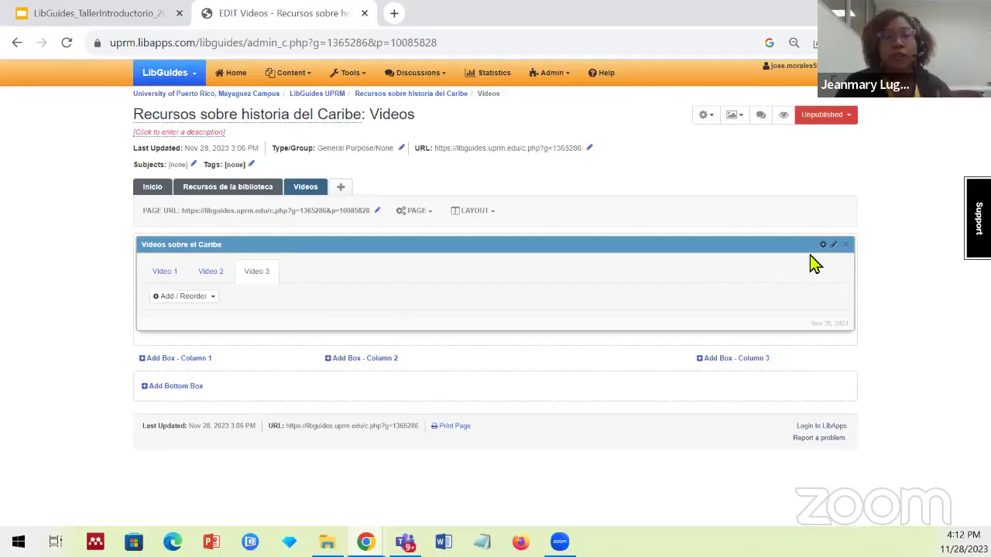
click(431, 212)
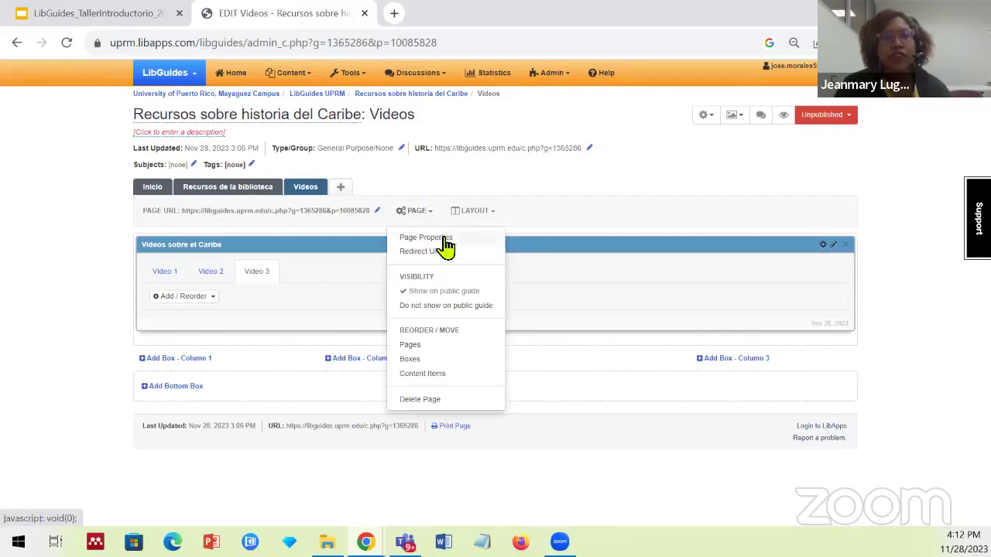
click(440, 239)
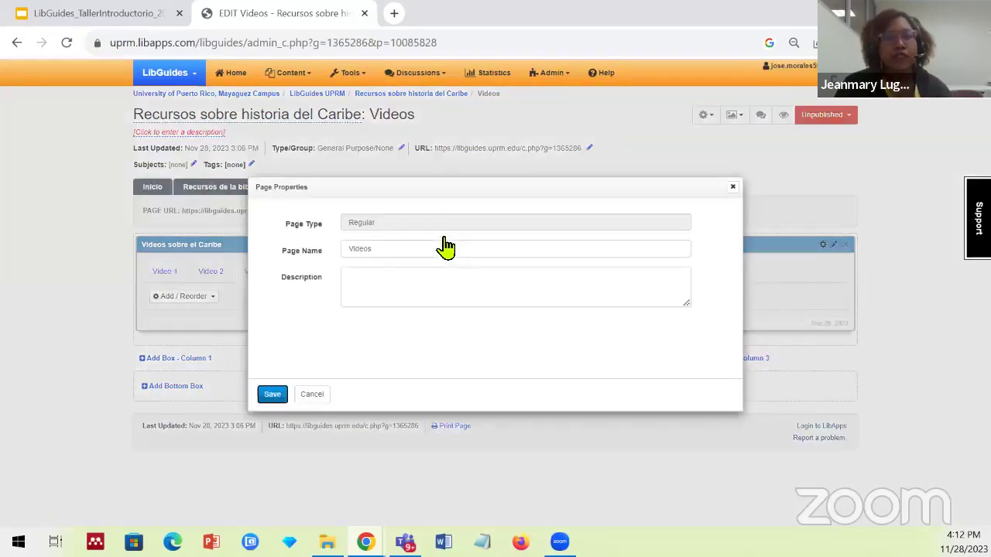
click(732, 188)
click(424, 217)
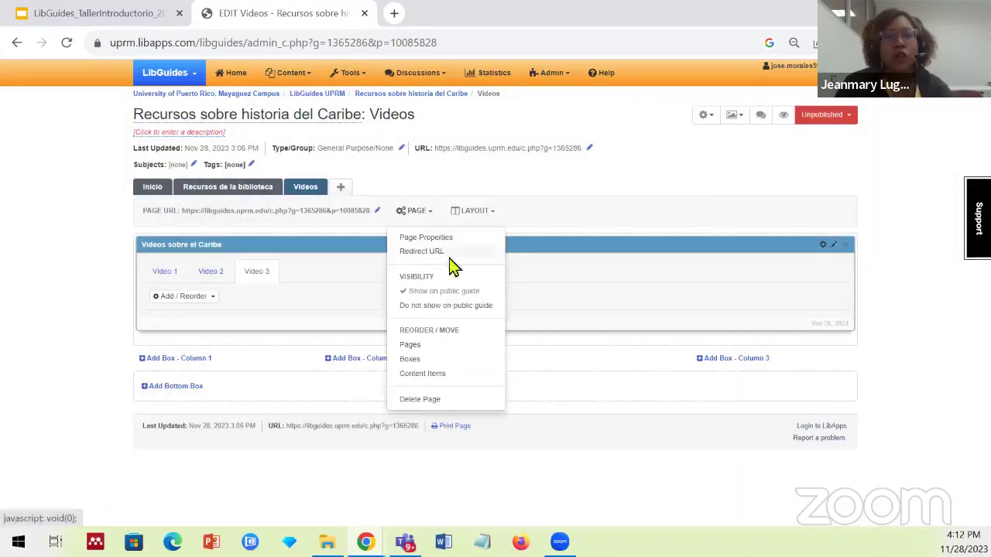
click(453, 307)
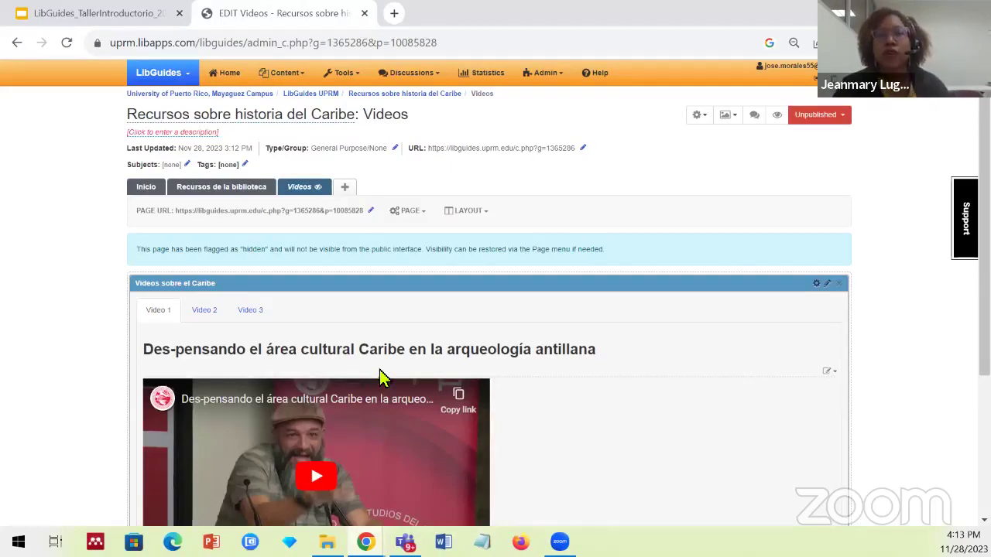
Preview the guide with the Videos page hidden, then check the page's visibility options back in the editor.
click(776, 122)
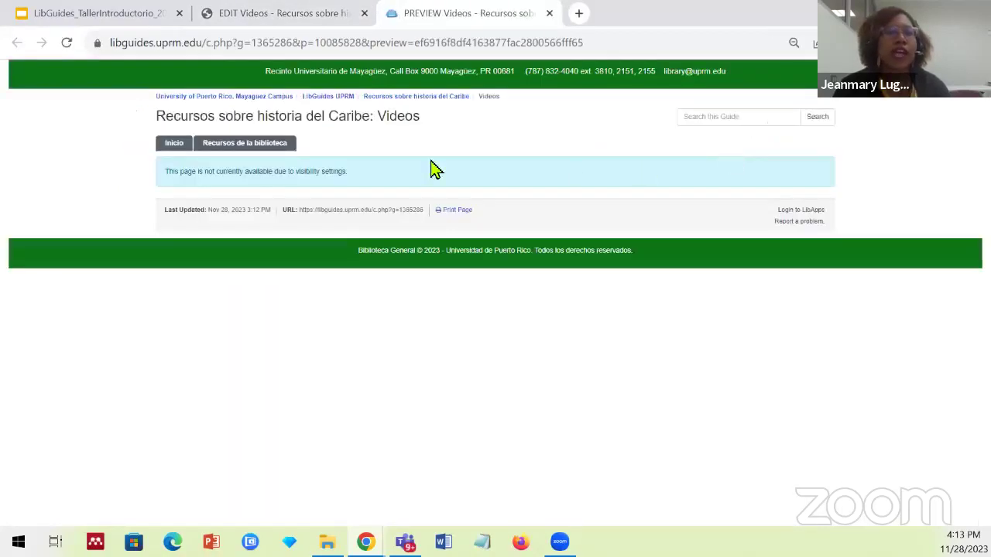
click(174, 144)
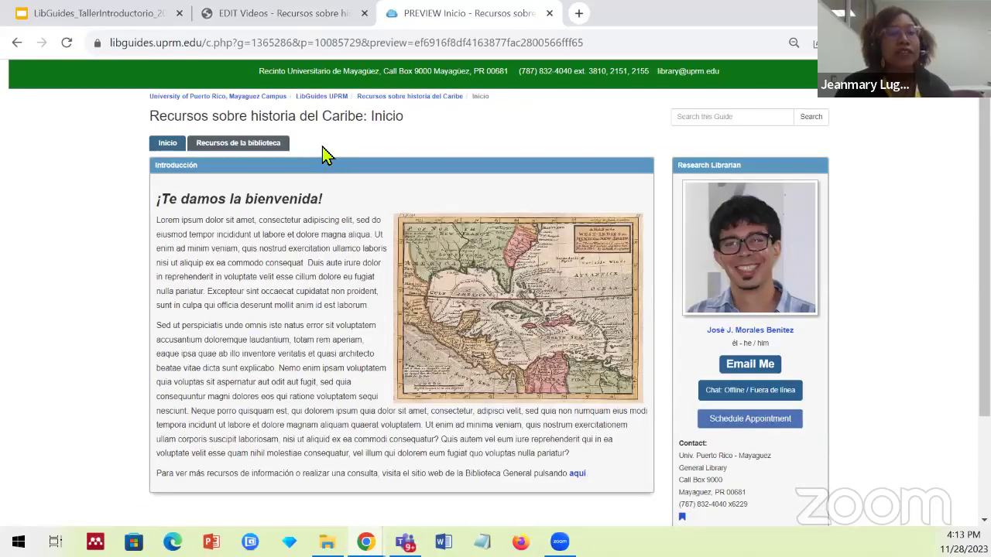
click(277, 149)
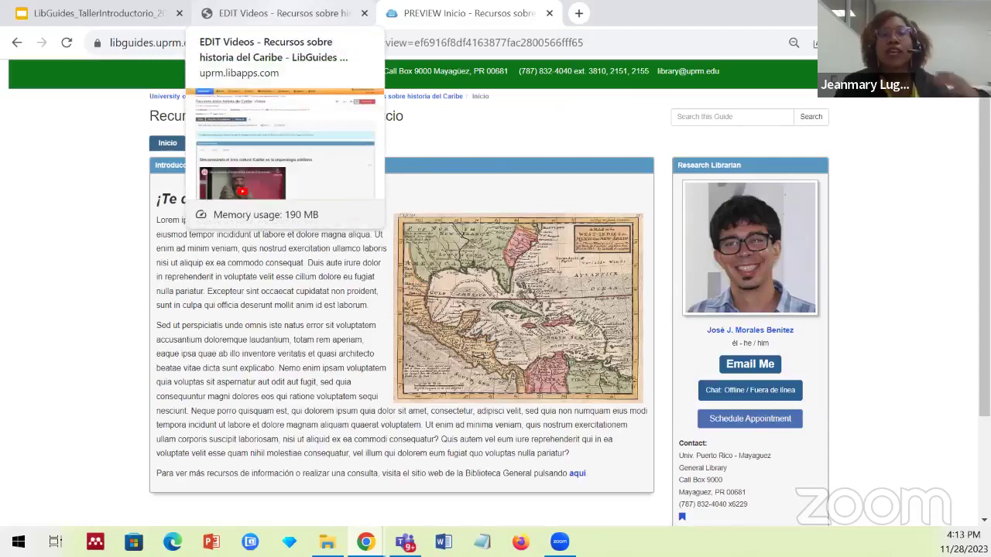
click(279, 13)
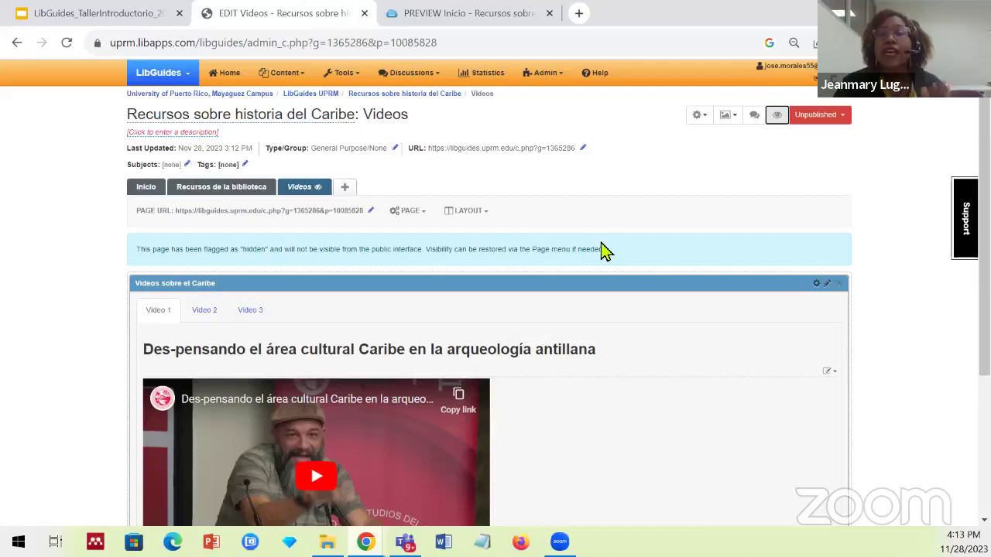
click(425, 210)
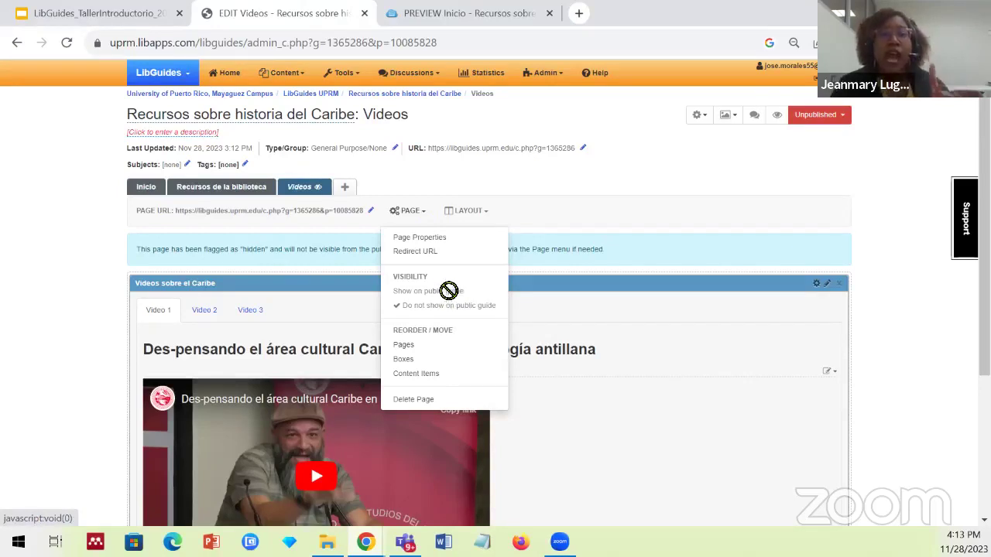
click(569, 186)
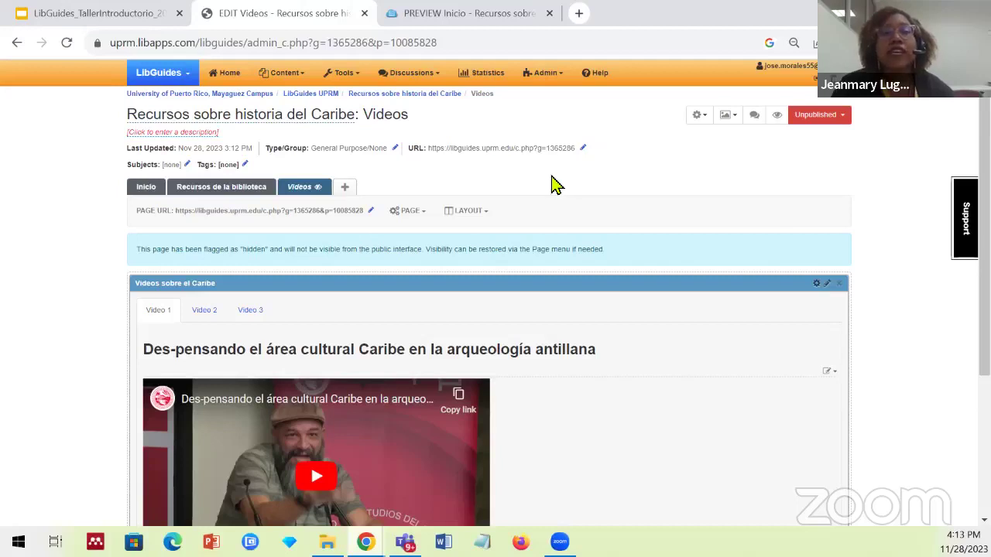
Add a regular top-level page named "Blog" to the guide.
click(347, 189)
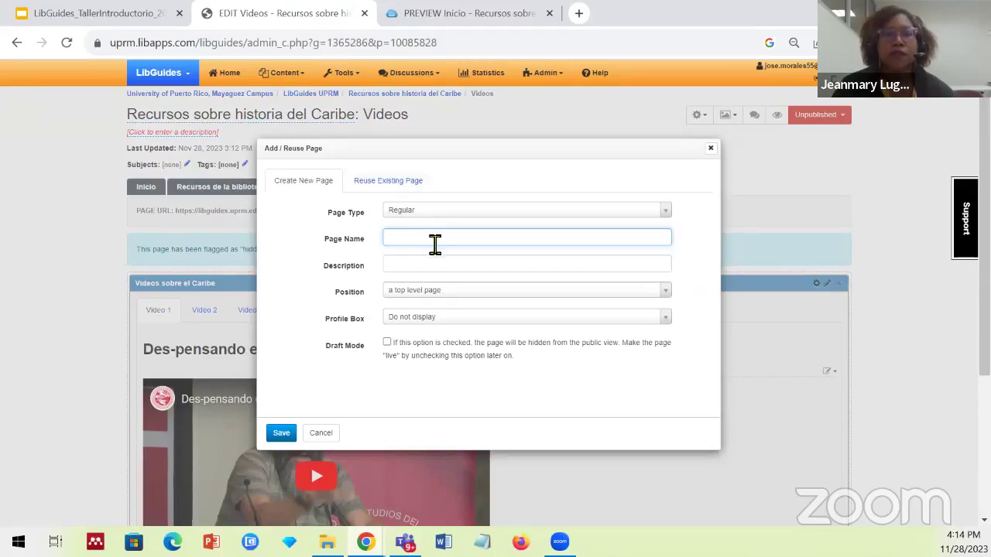
text(Blog)
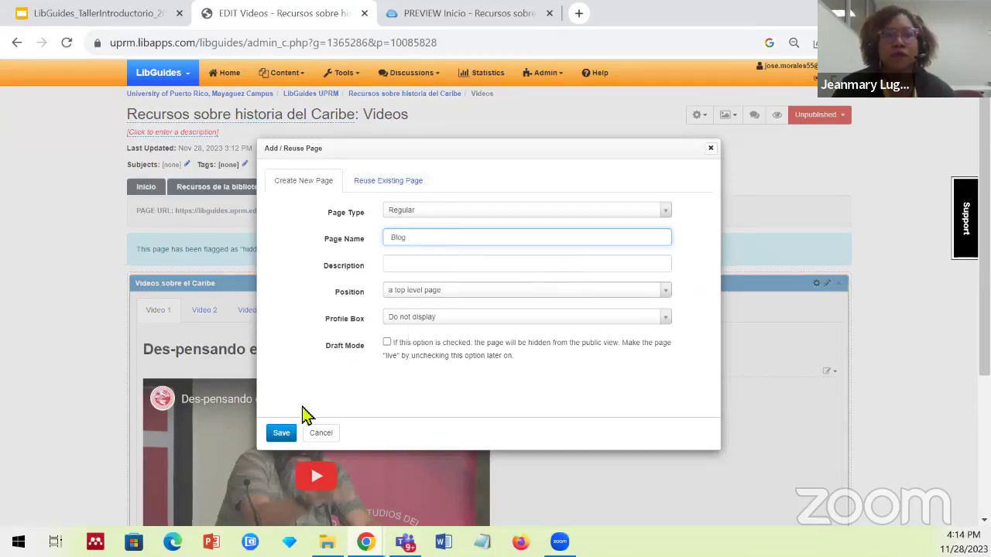
click(281, 434)
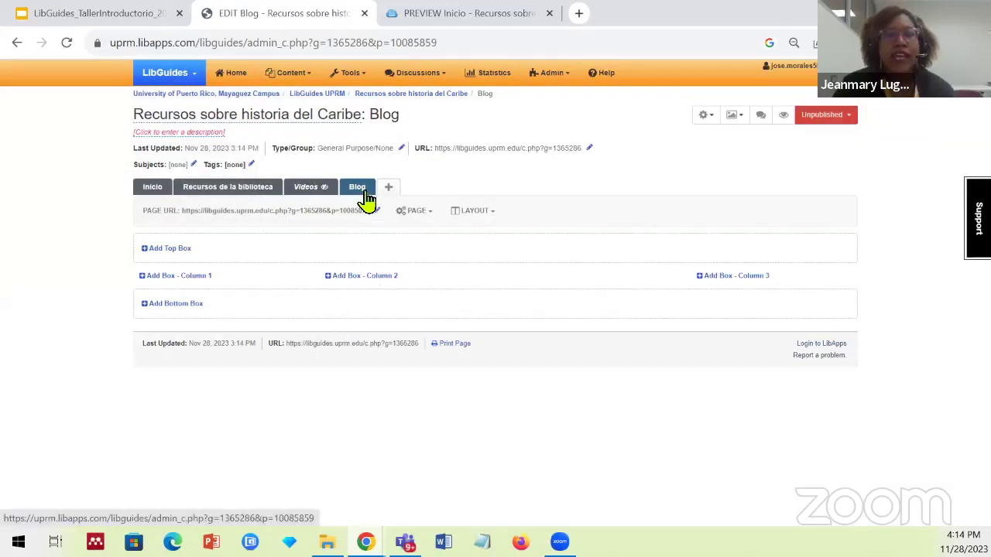
Open the Blog page's redirect URL settings and copy the web address of the Biblioteca UPRM website.
click(420, 223)
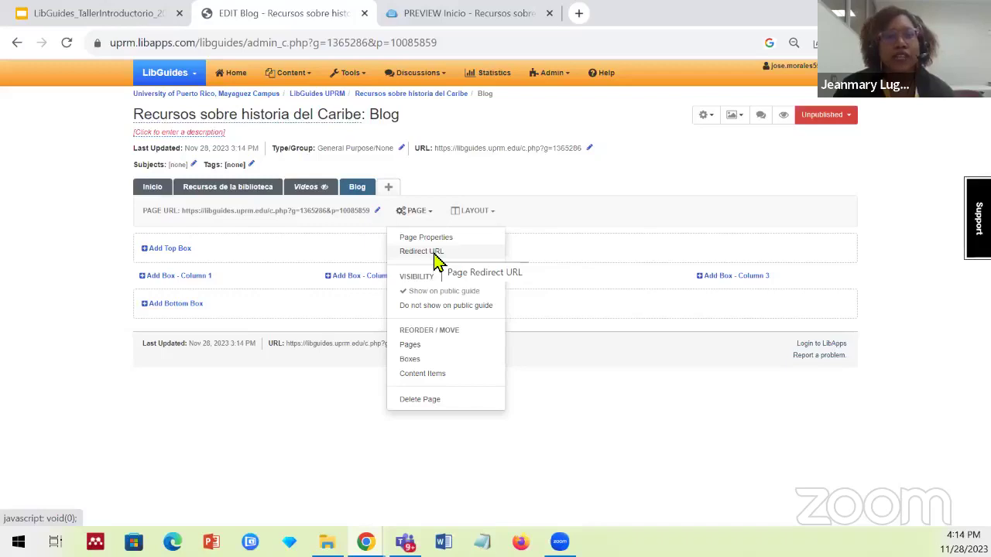
click(422, 251)
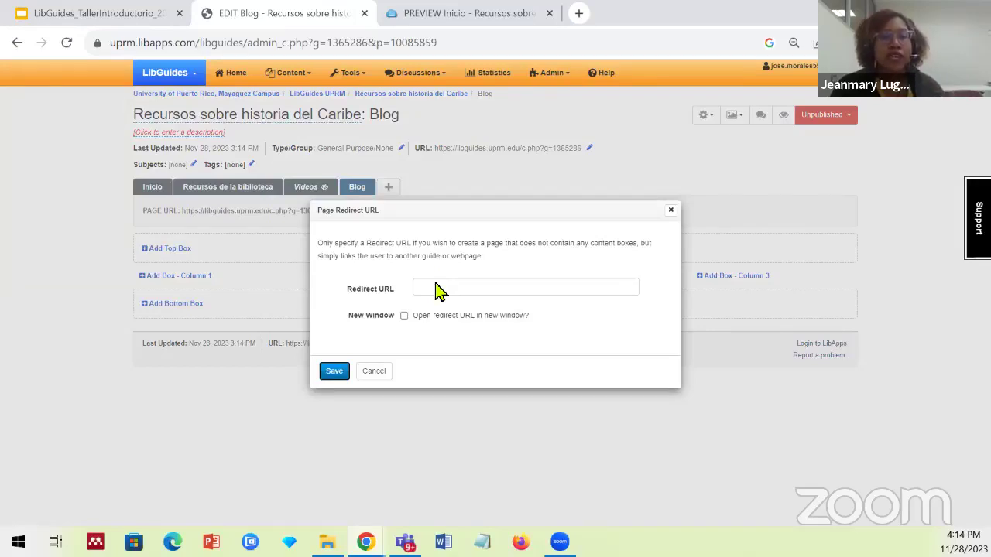
click(435, 290)
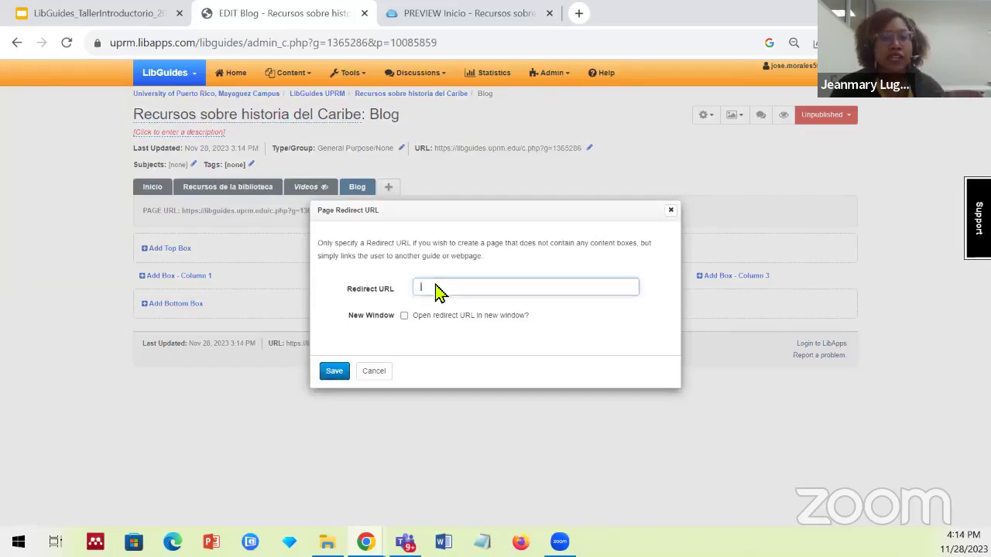
click(583, 16)
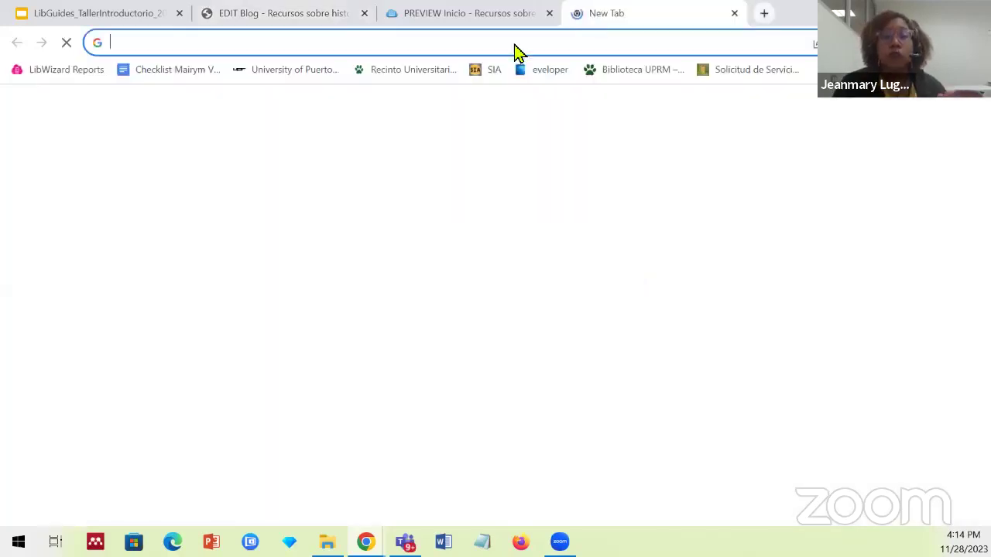
click(612, 75)
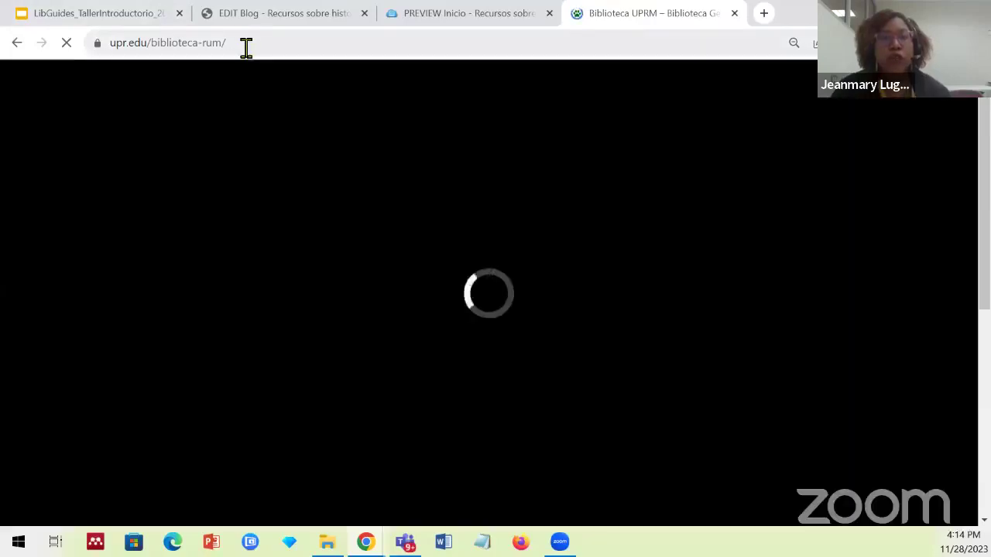
click(242, 44)
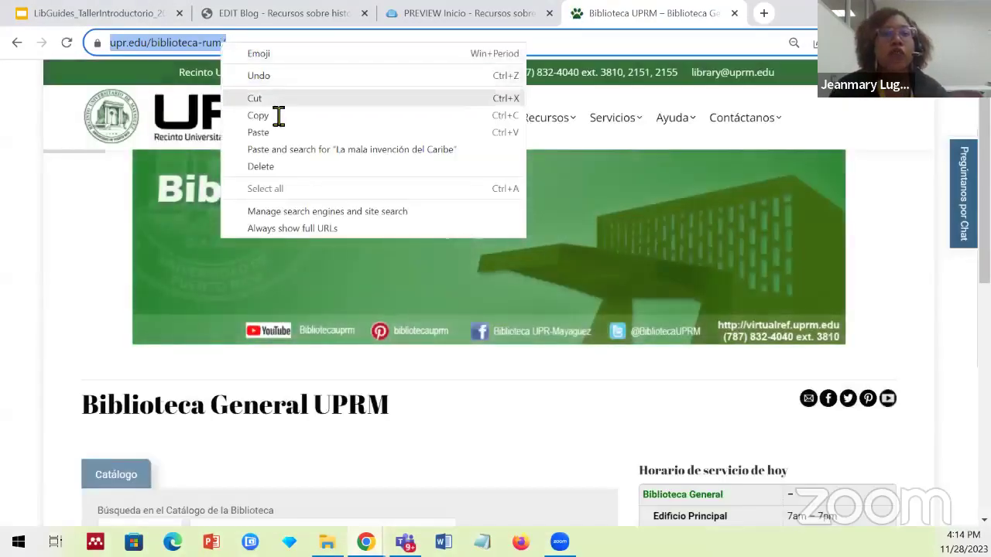
click(277, 116)
click(304, 15)
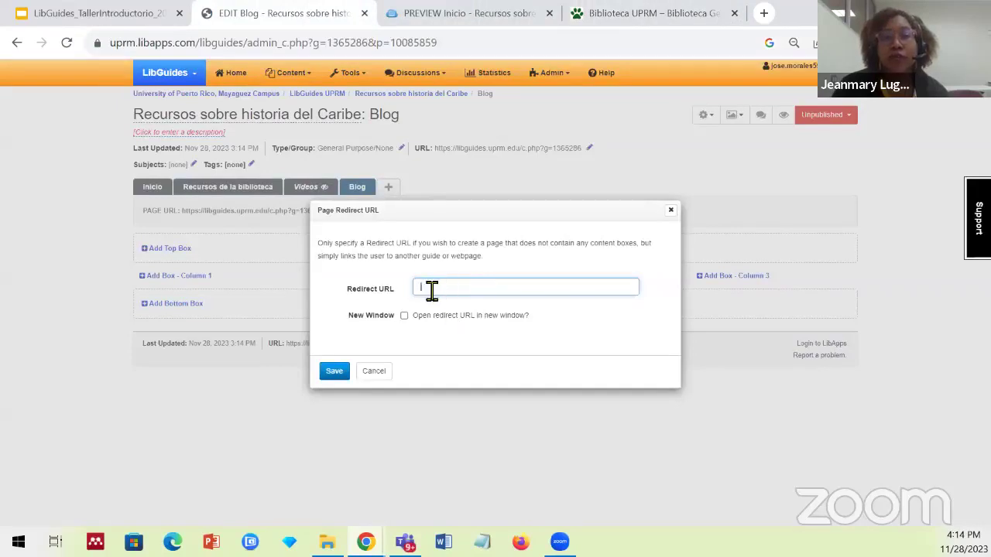
key(ctrl+v)
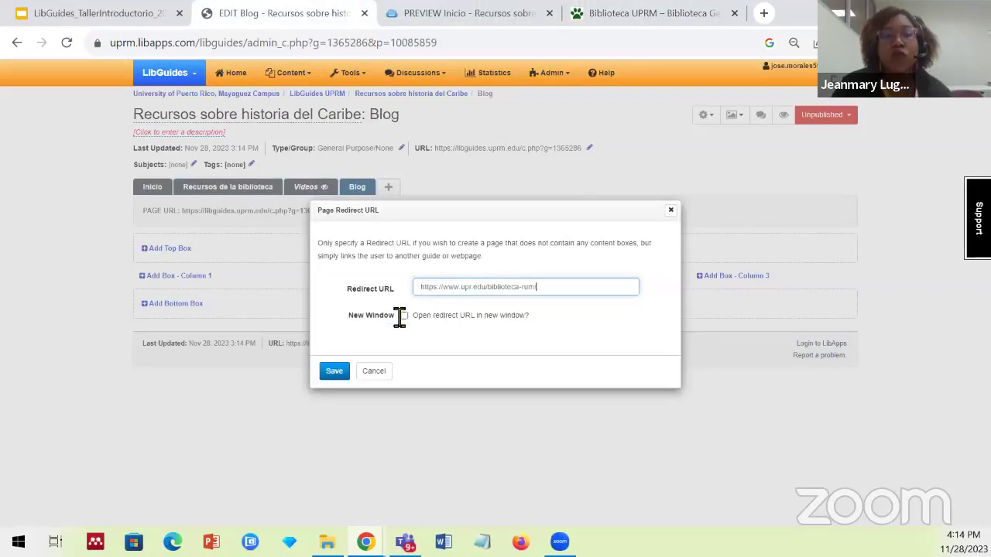
text(/)
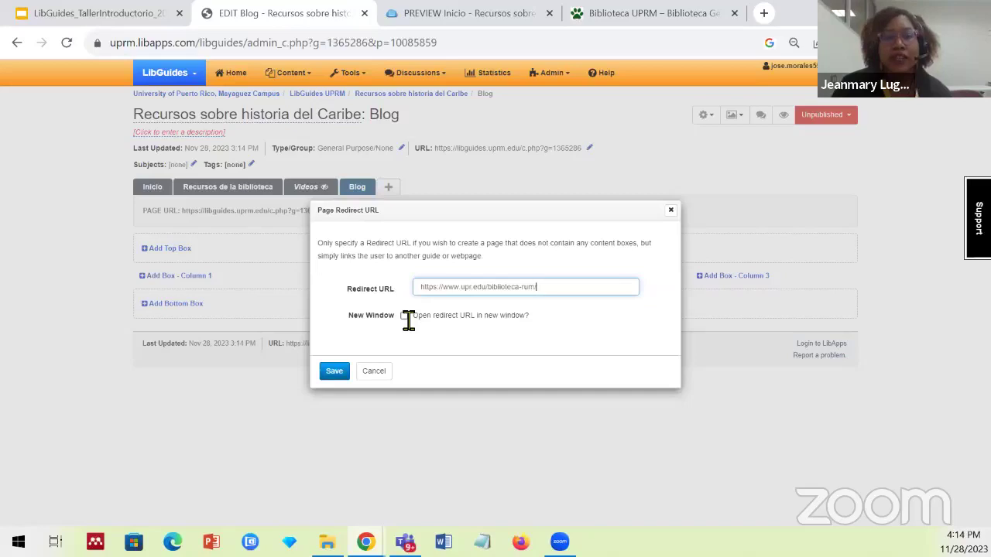
click(403, 316)
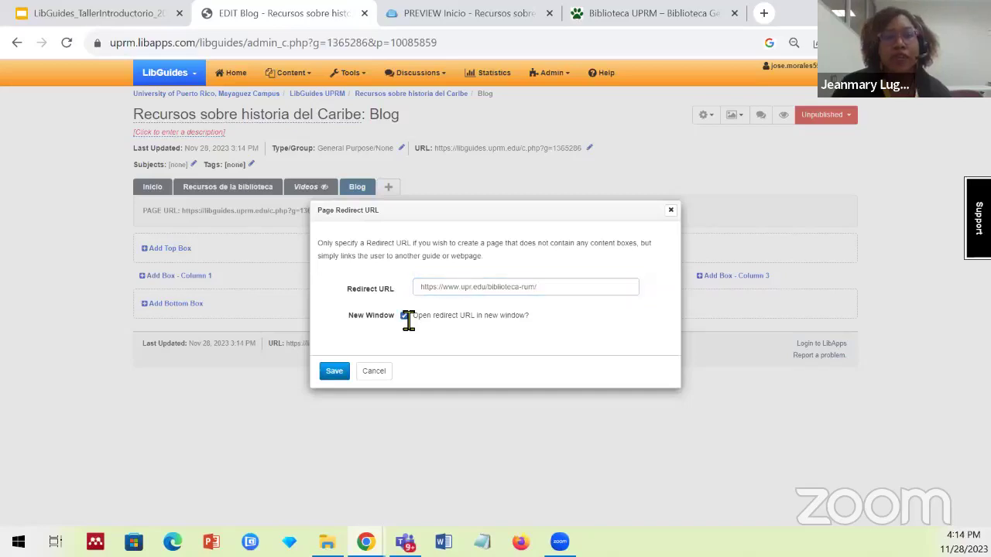
click(335, 372)
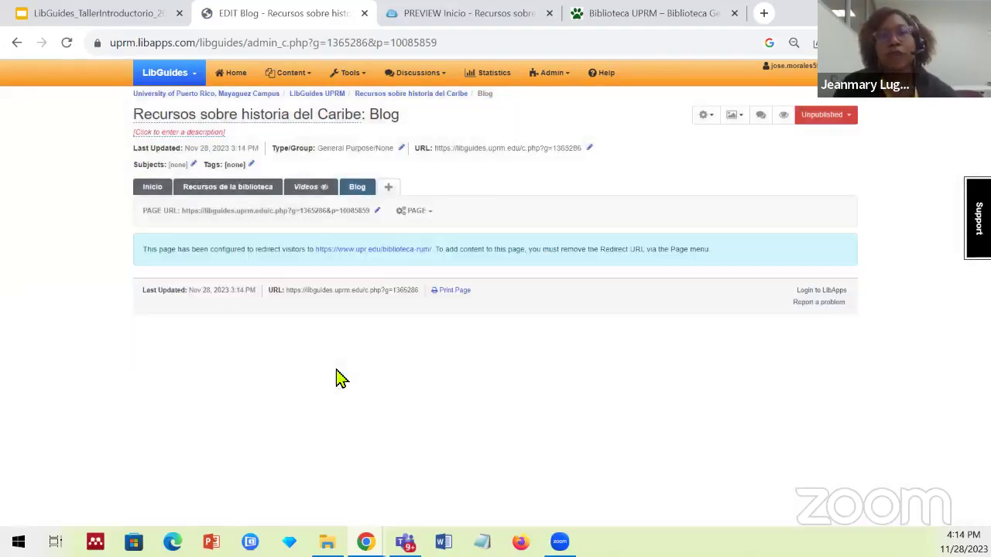
Refresh the guide preview, test the Blog page's redirect, close the duplicate library website tab, and return to the editor.
click(412, 17)
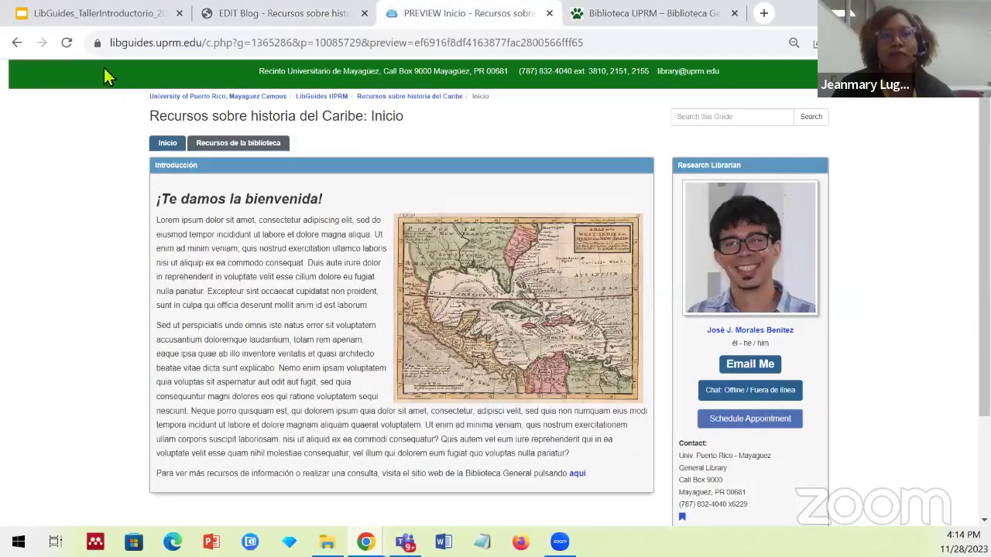
click(67, 43)
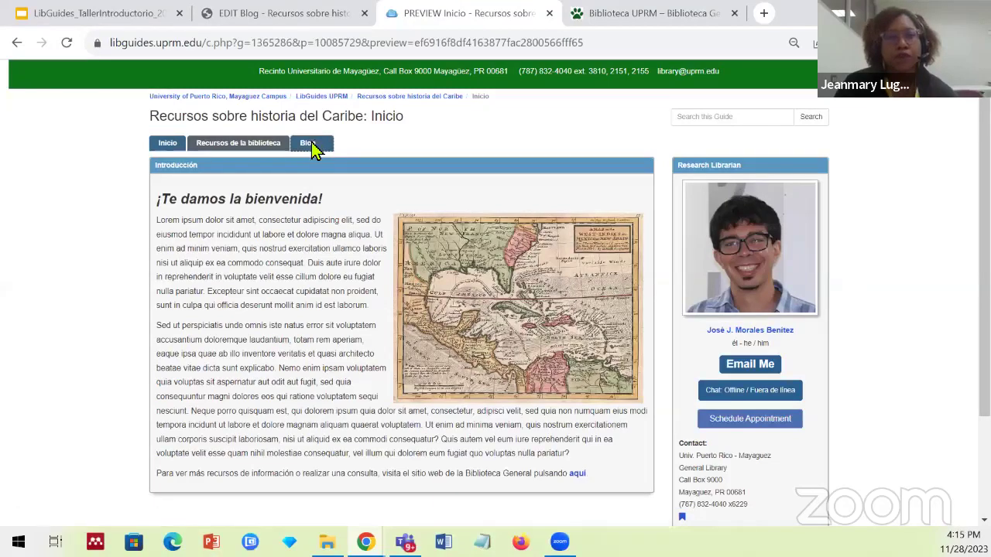
click(314, 150)
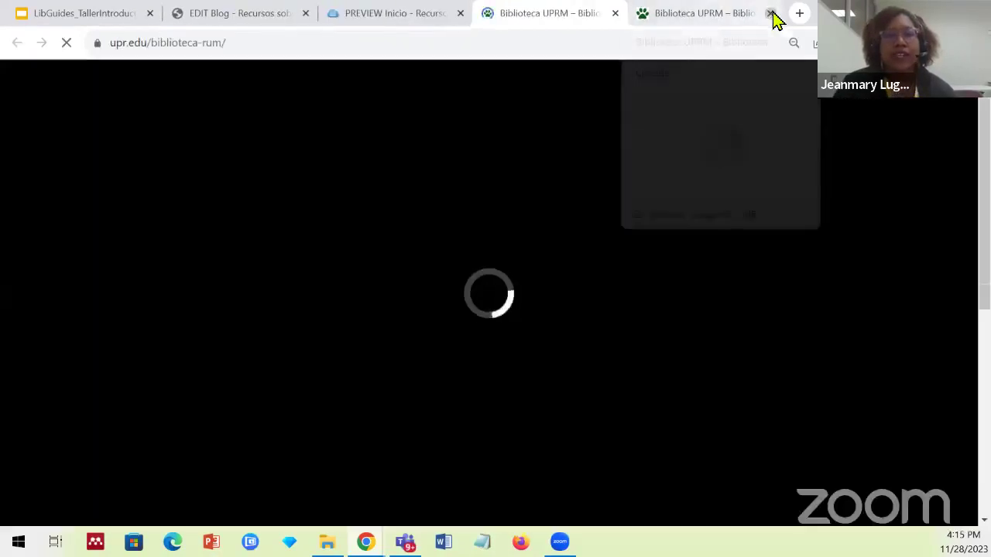
click(771, 14)
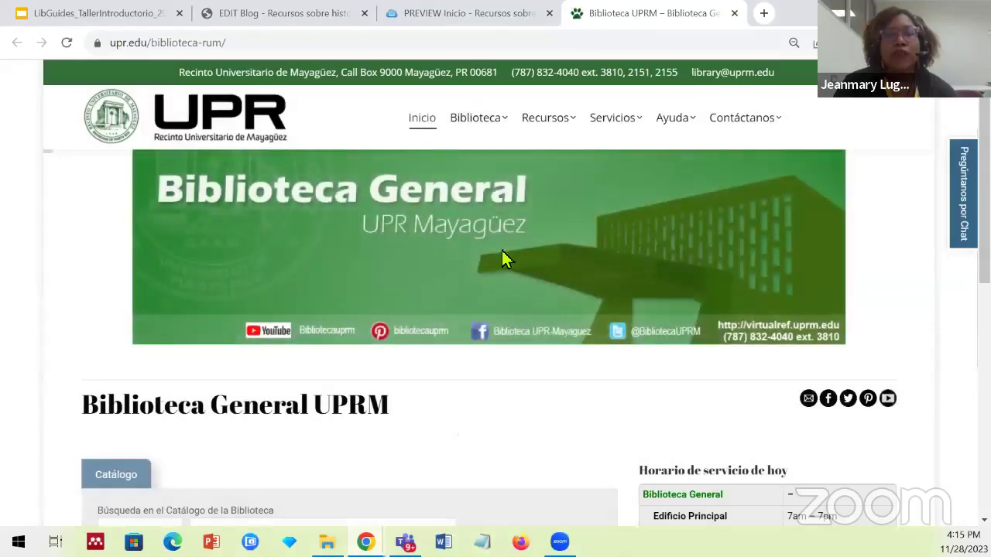
click(434, 16)
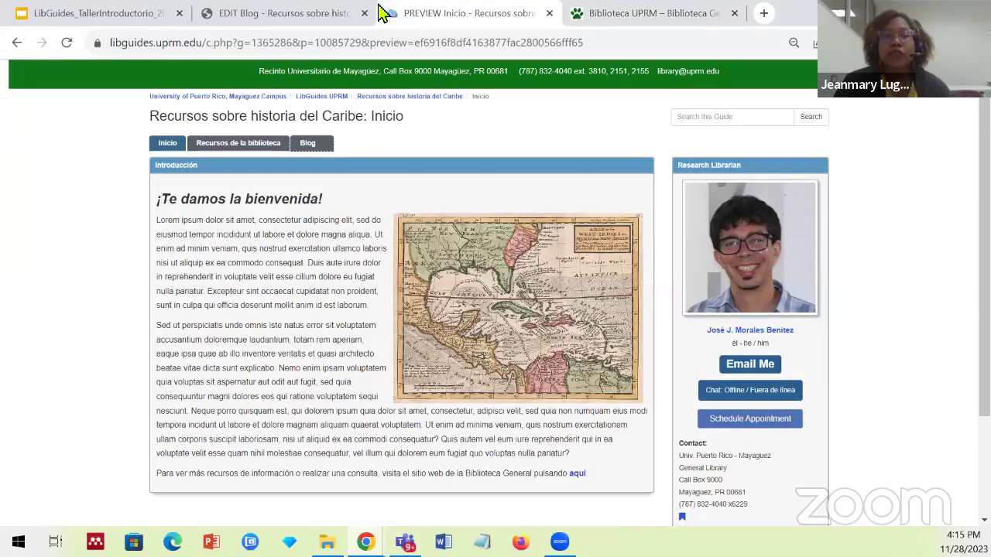
click(336, 18)
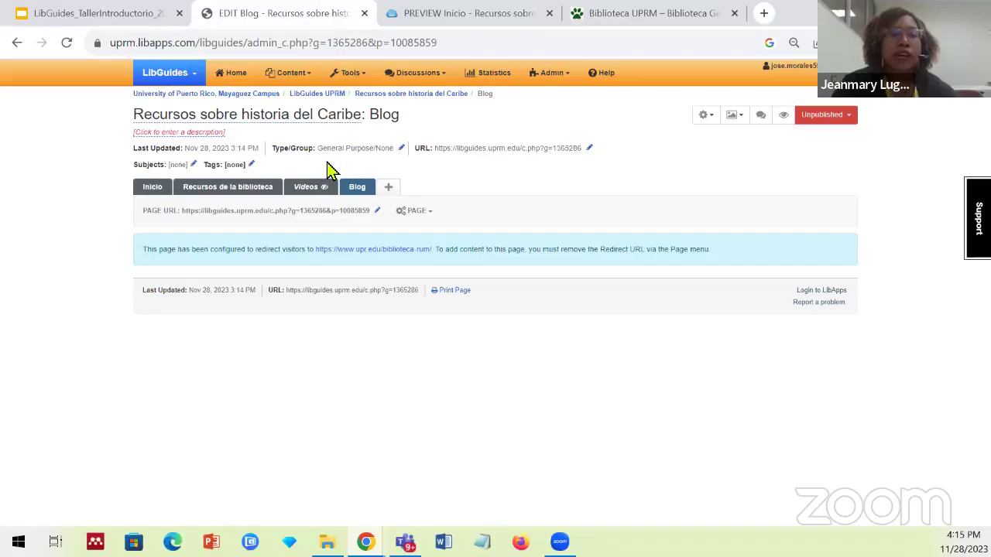
Add a standard floating box named "Buscadores" at the bottom of column 3 on the Recursos de la biblioteca page.
click(246, 193)
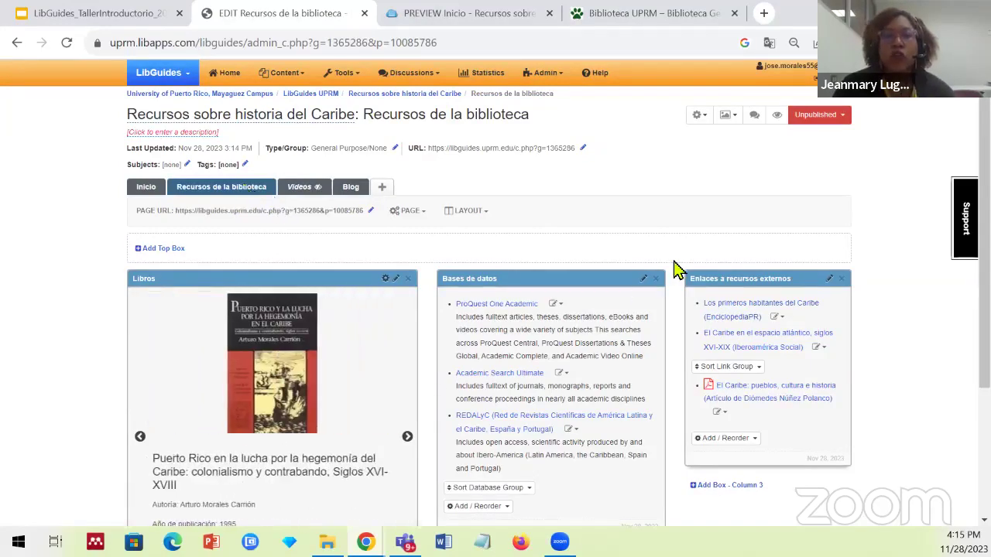
scroll(756, 465, down, 1)
click(730, 409)
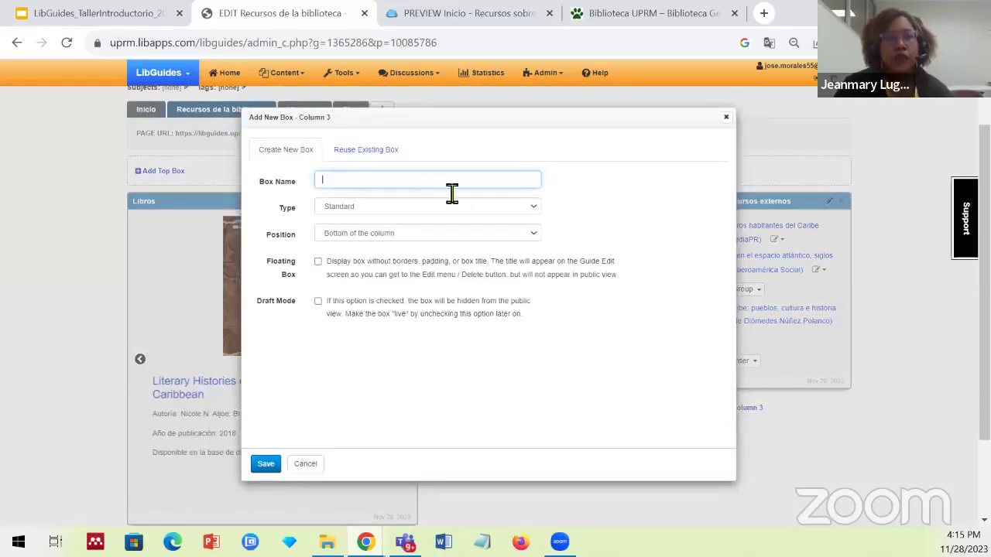
text(Buscadores)
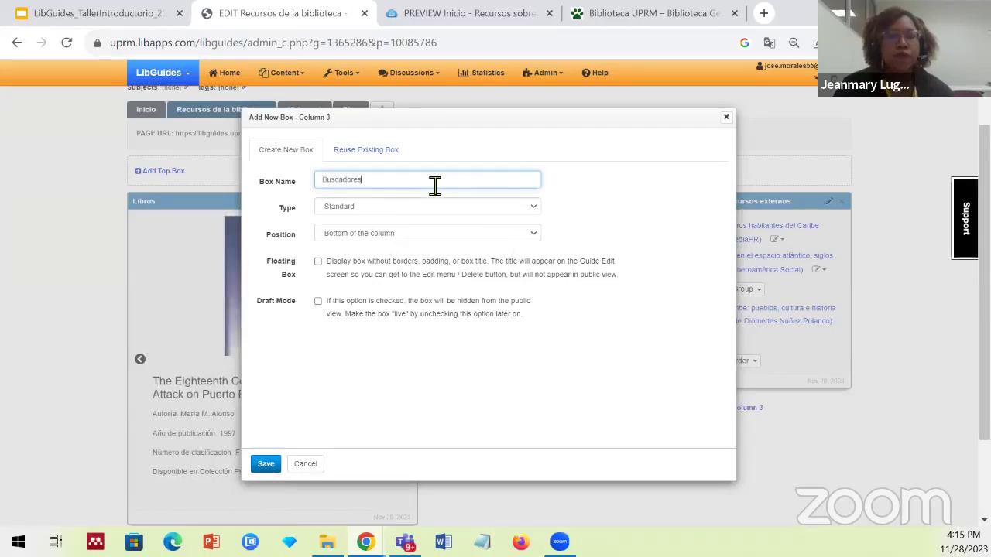
click(266, 466)
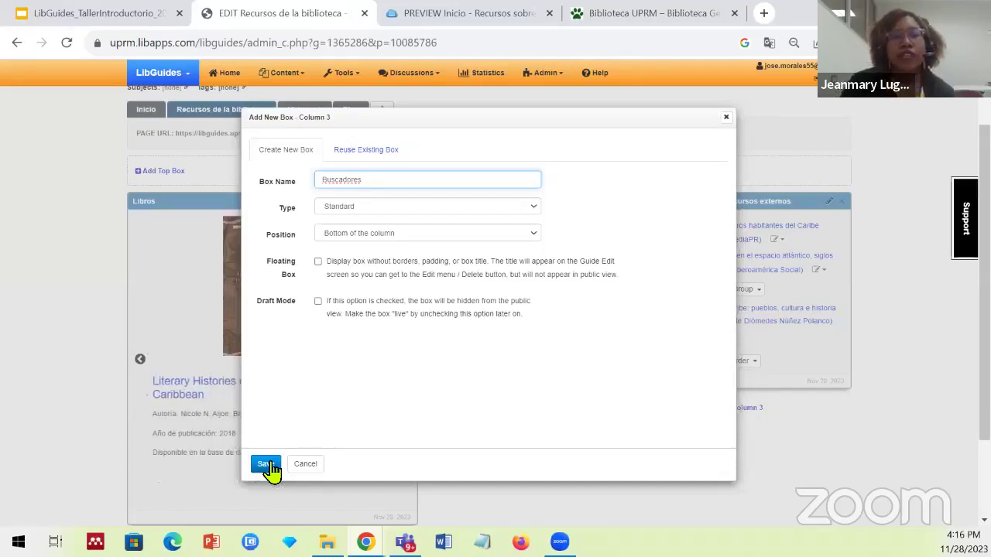
click(317, 262)
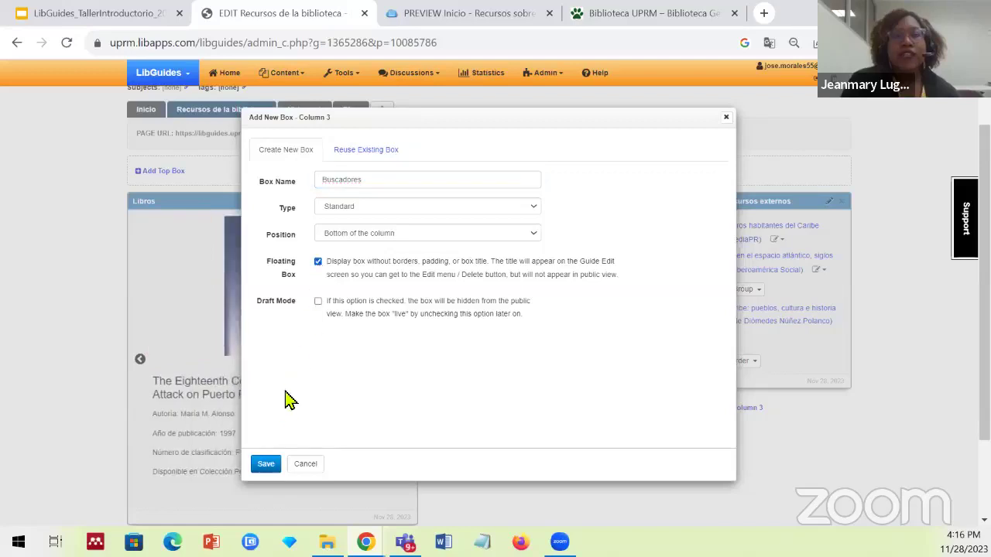
click(264, 469)
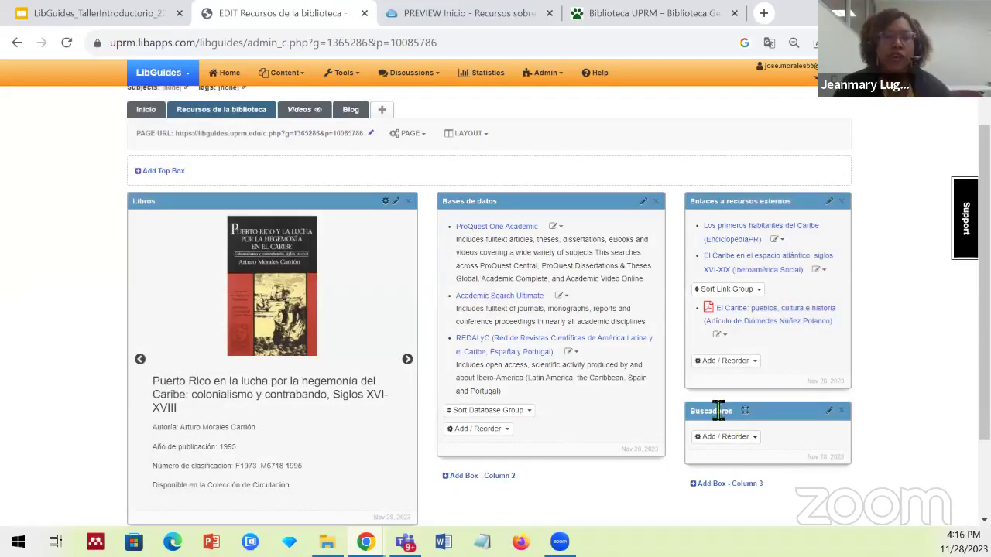
Check the Recursos de la biblioteca page in the refreshed guide preview for the Buscadores box and return to the editor.
click(428, 23)
click(254, 148)
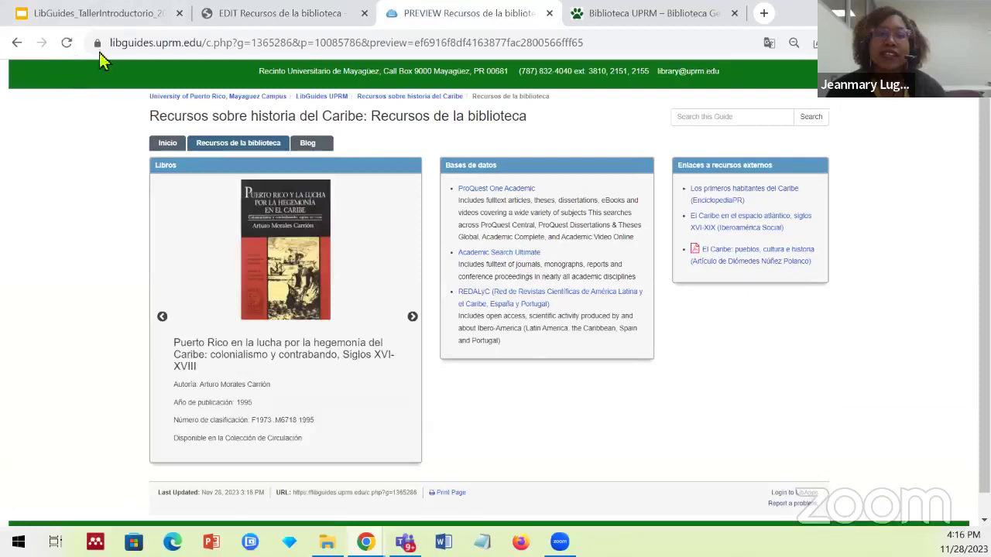
click(67, 42)
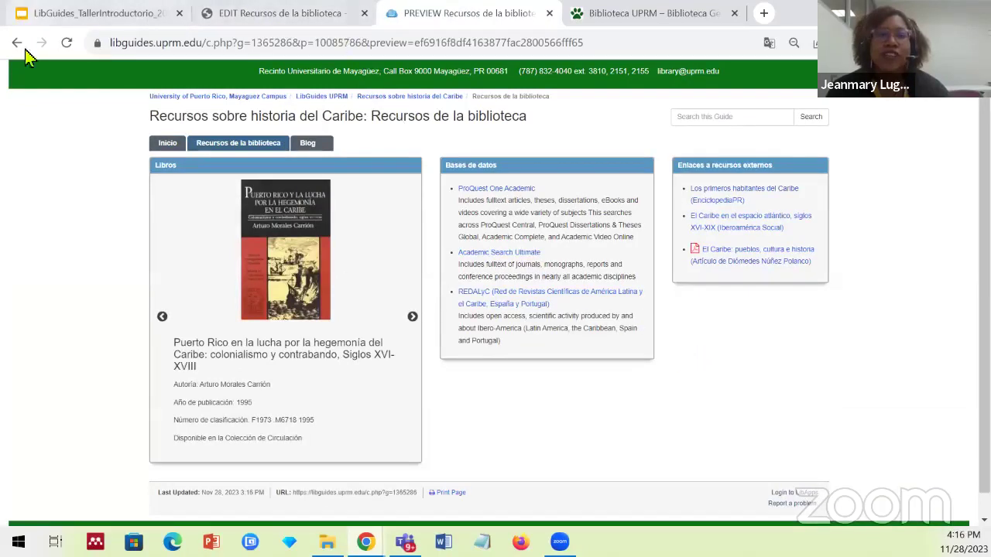
click(66, 44)
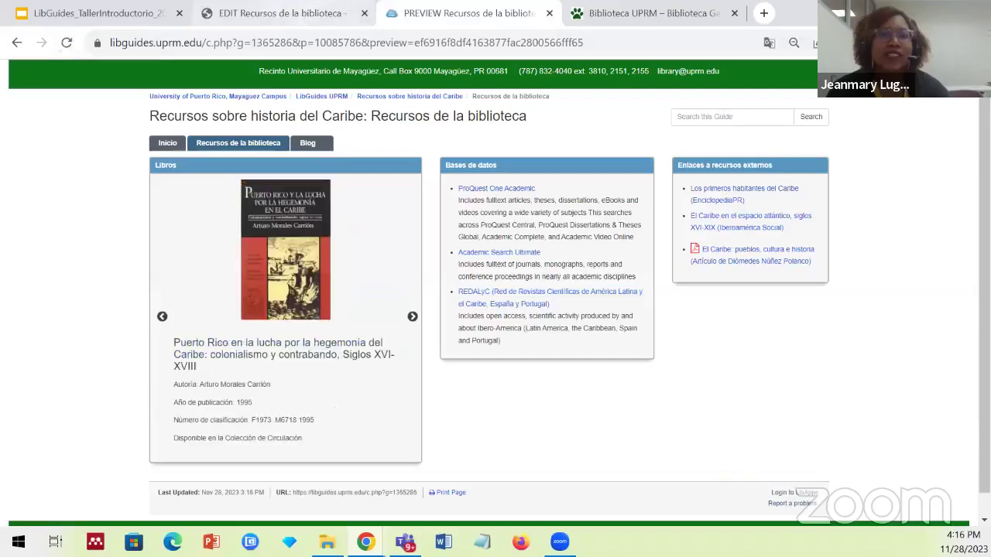
click(306, 13)
Add a Google Search of type Scholar to the Buscadores box, without proxy and positioned at the top of the box.
scroll(789, 391, down, 1)
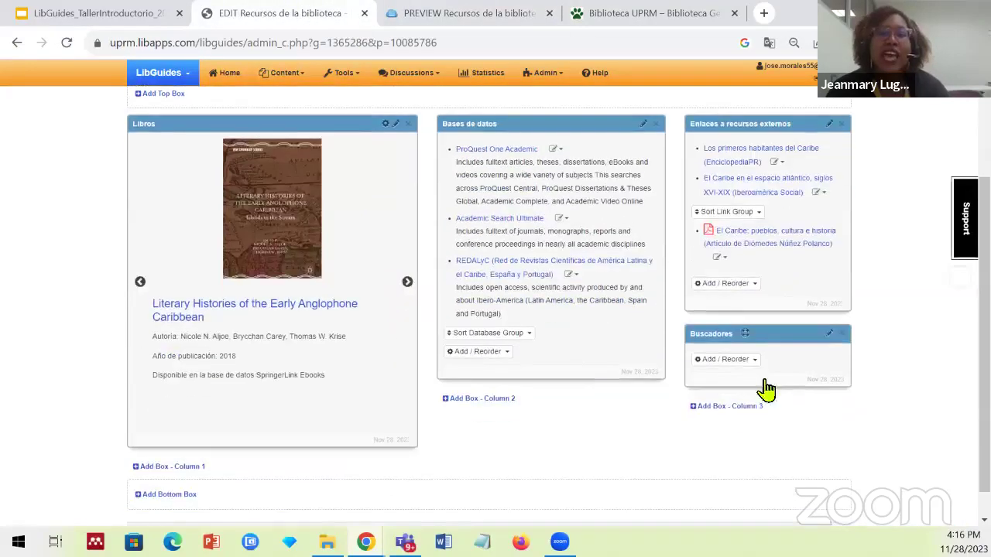
click(727, 362)
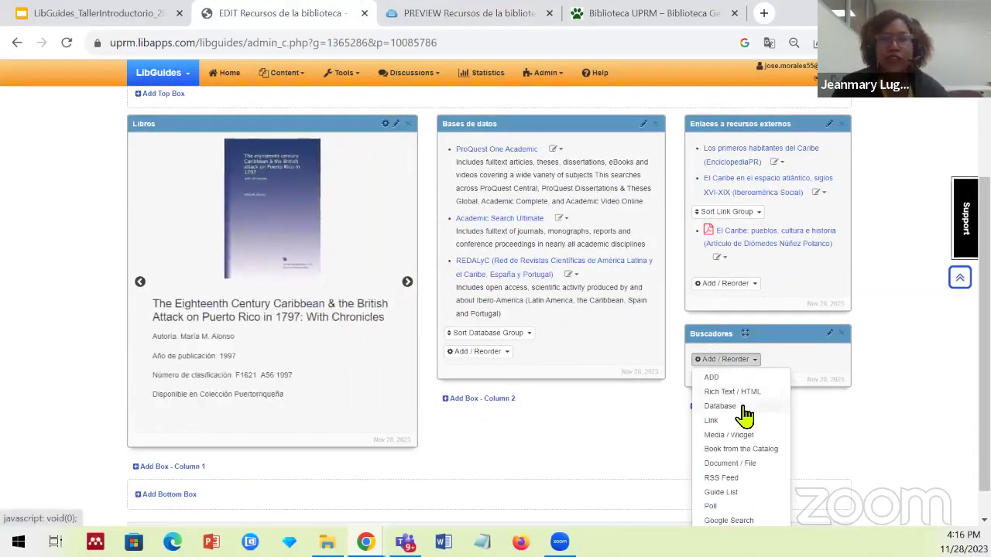
scroll(720, 411, down, 1)
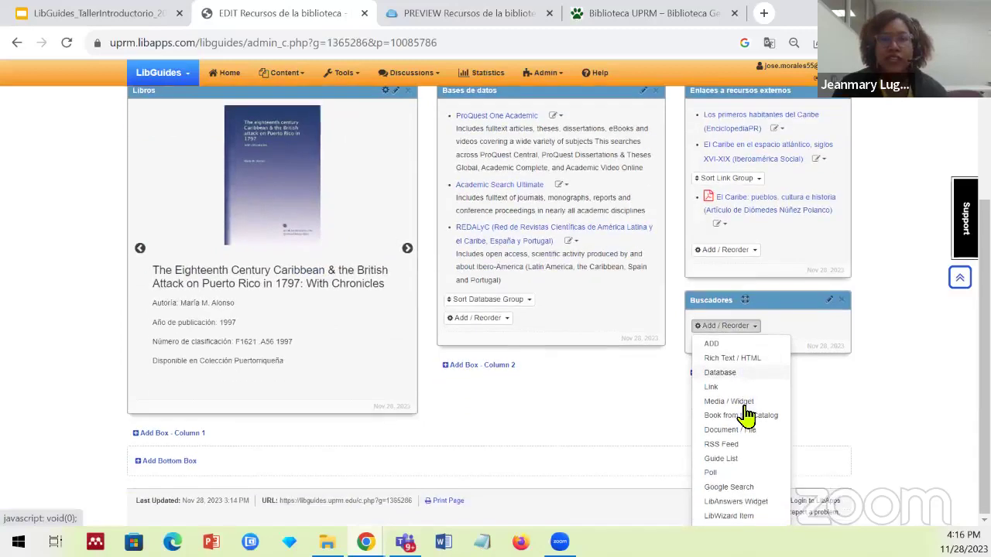
click(732, 487)
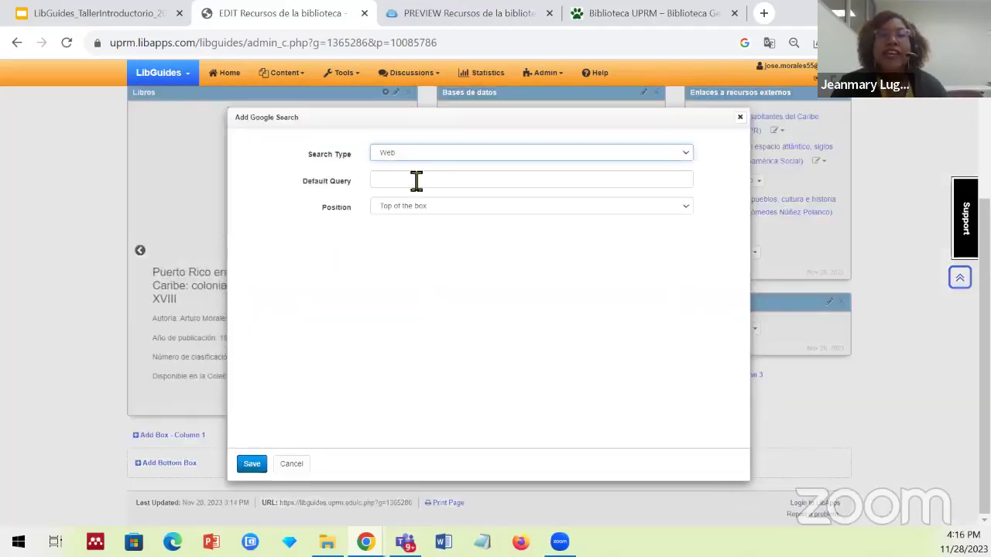
click(436, 159)
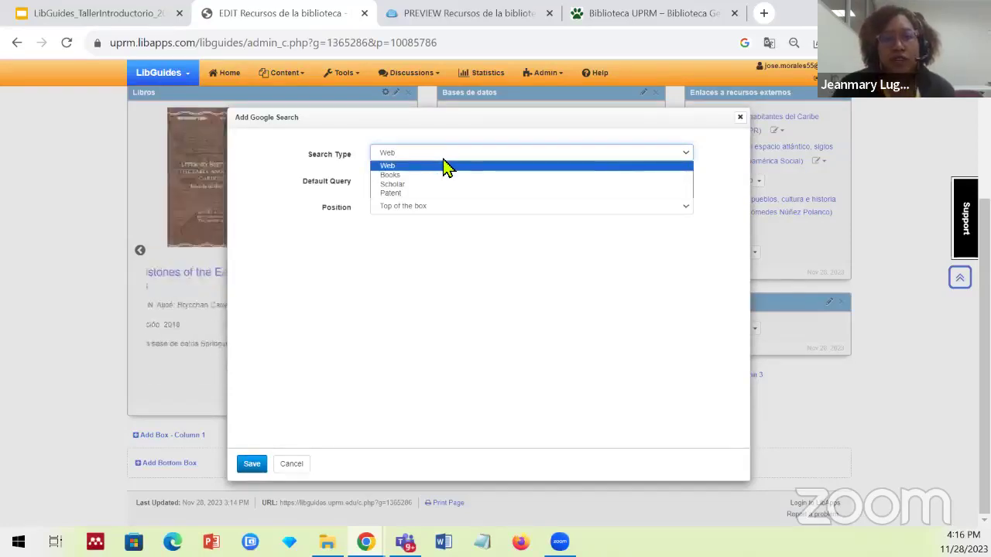
click(449, 184)
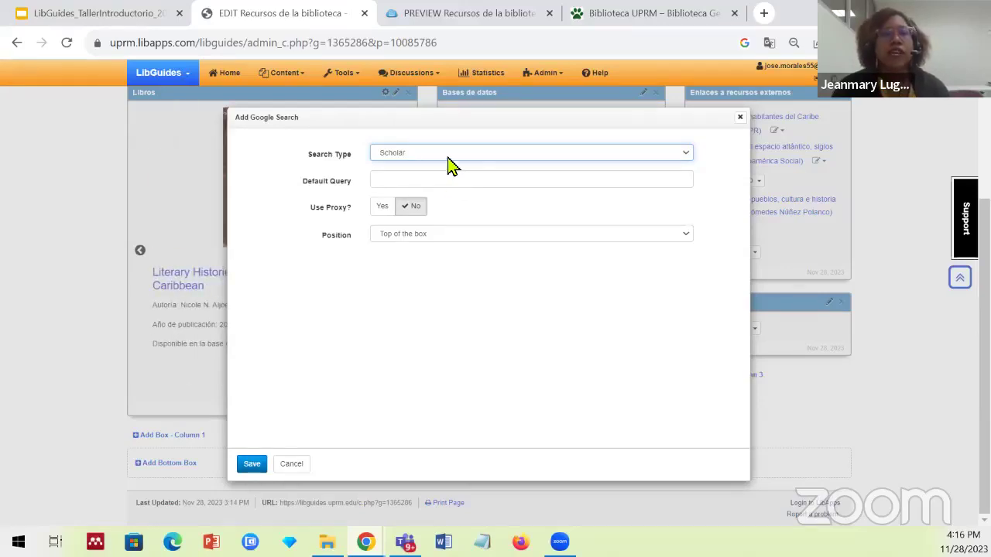
click(449, 155)
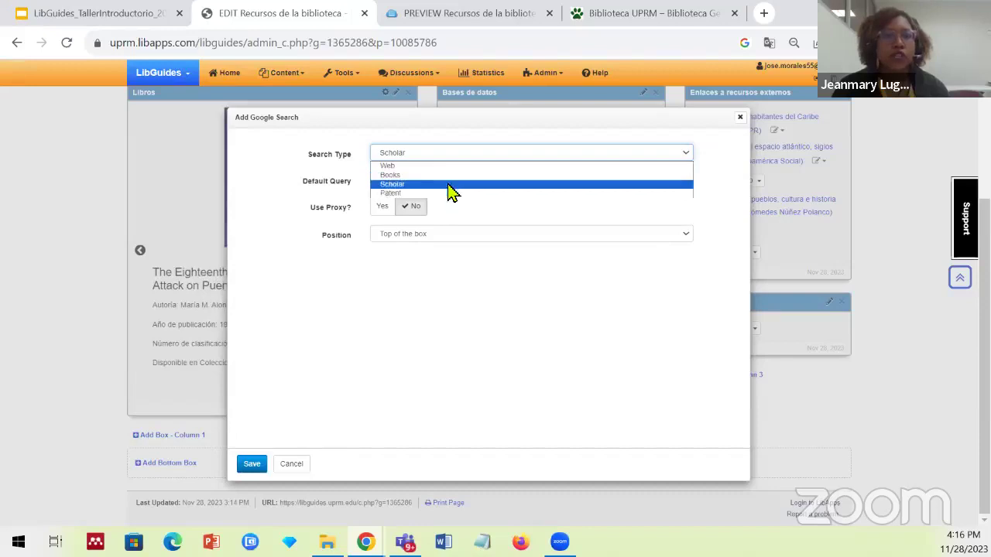
click(453, 186)
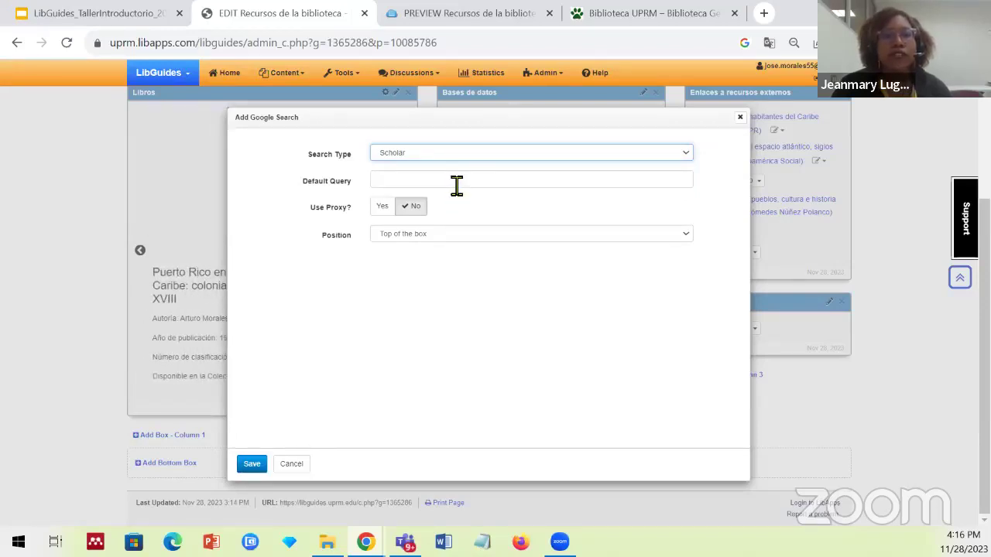
click(251, 465)
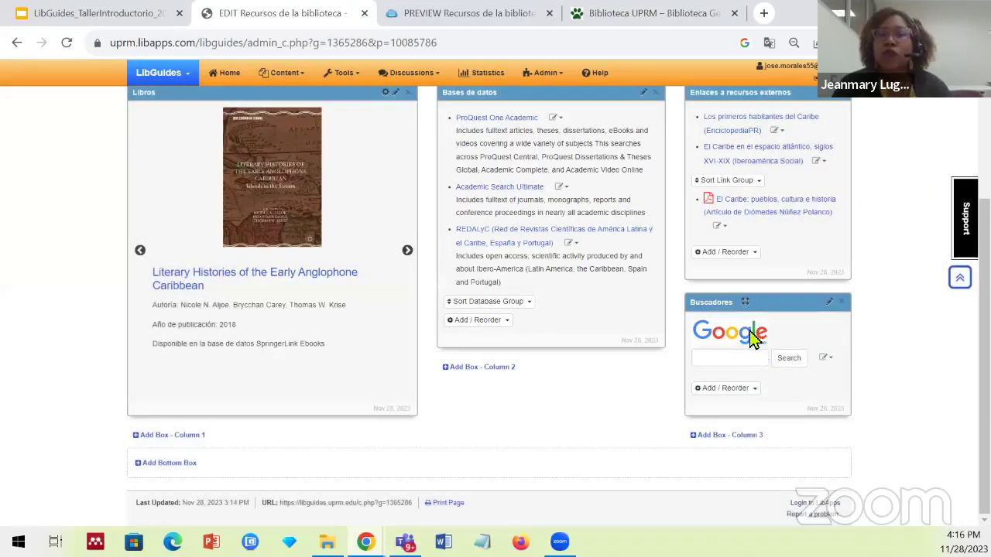
Refresh the guide preview, test the Google Scholar box with a search for "microplastics", and return to the preview.
click(449, 12)
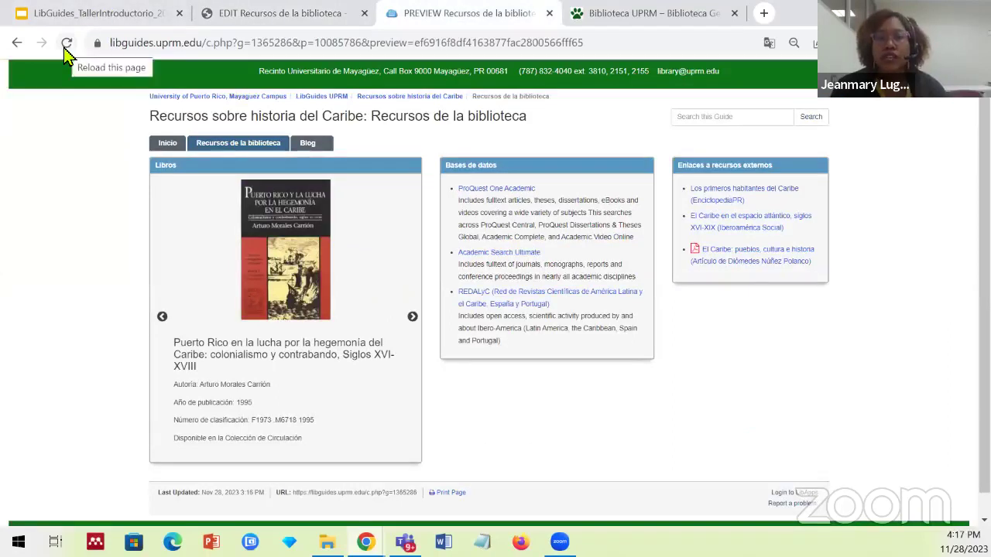
click(65, 48)
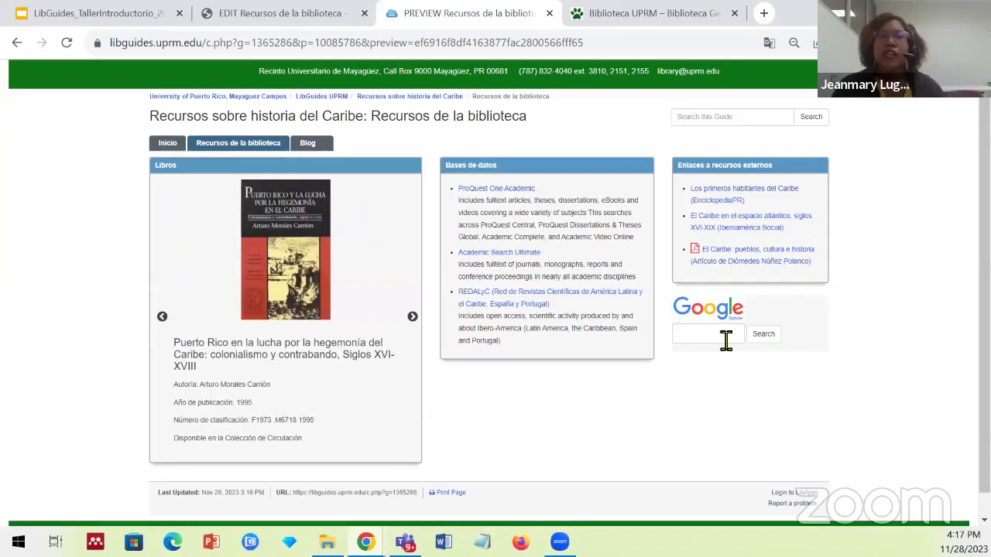
click(726, 340)
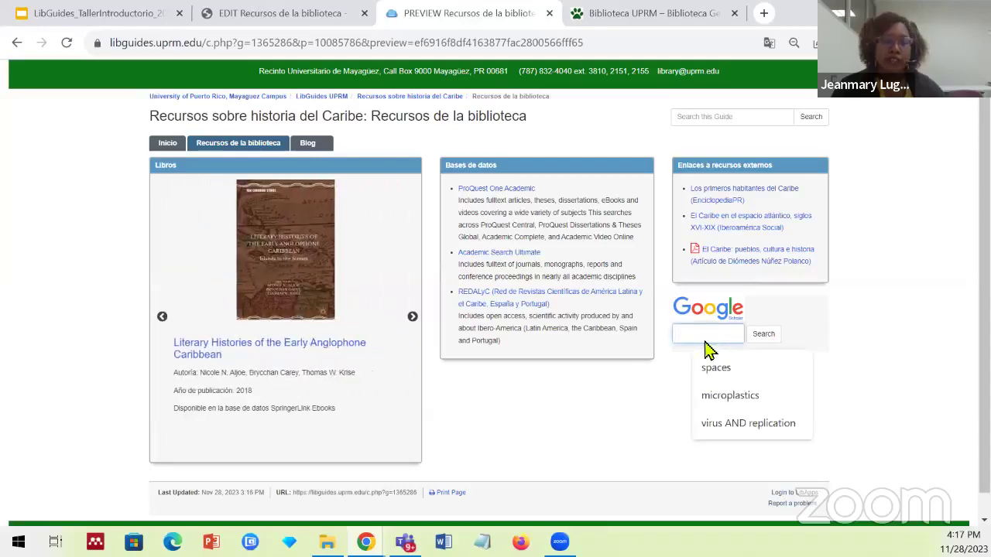
click(740, 396)
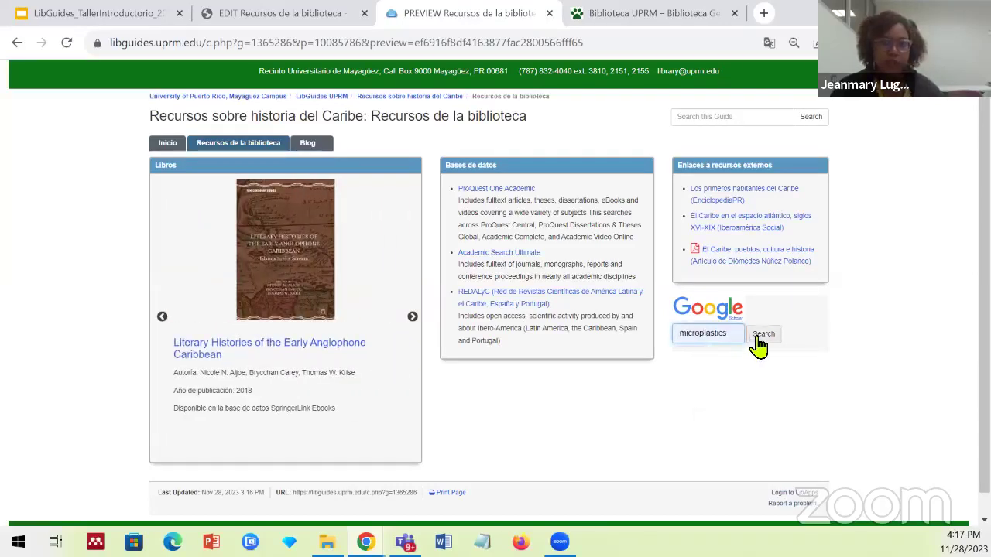
click(756, 341)
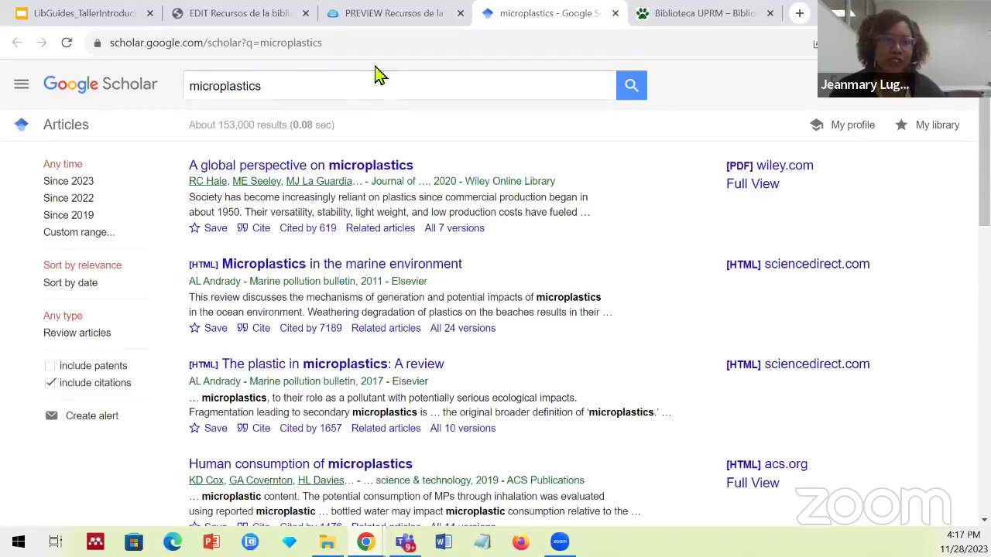
click(391, 22)
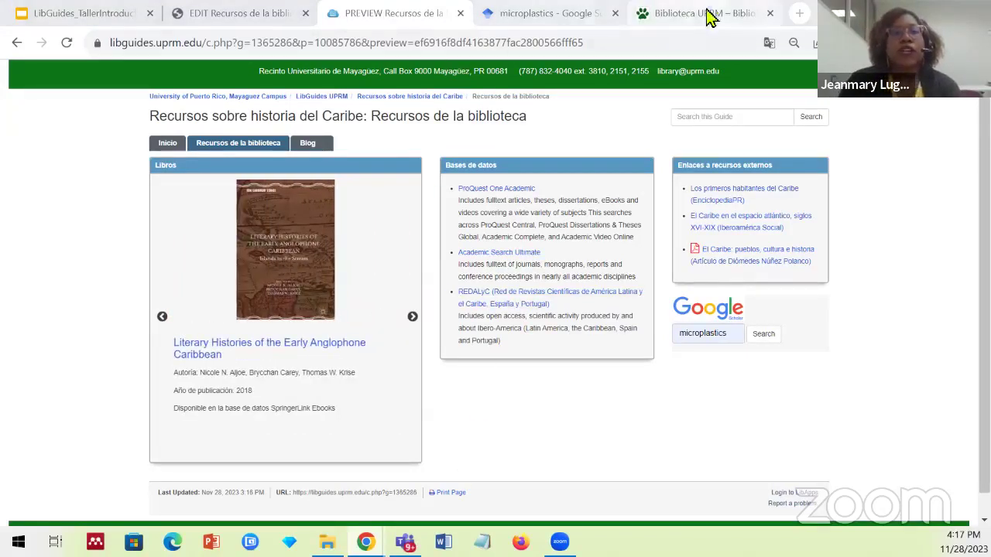
Close the library website and Google Scholar results tabs and return to the guide editor.
click(770, 13)
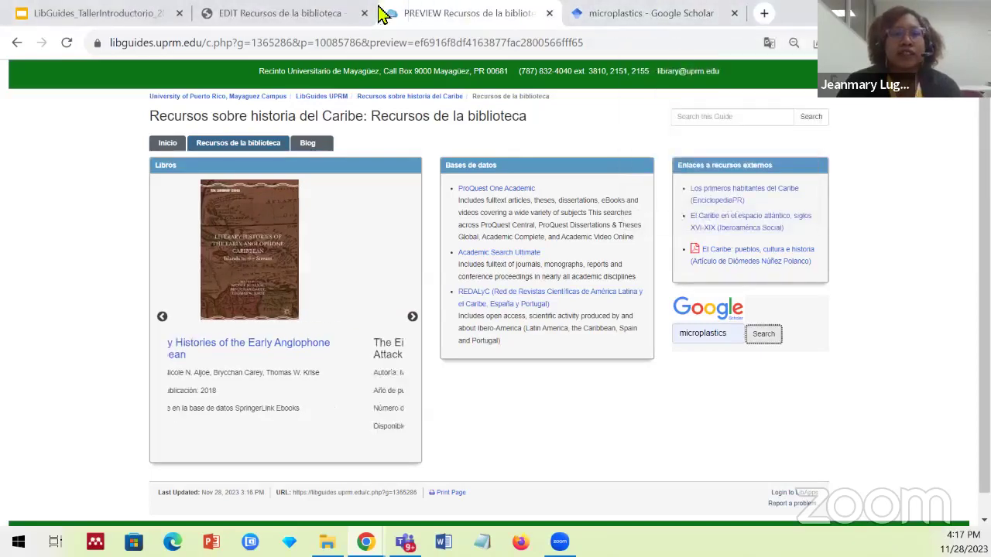
click(302, 16)
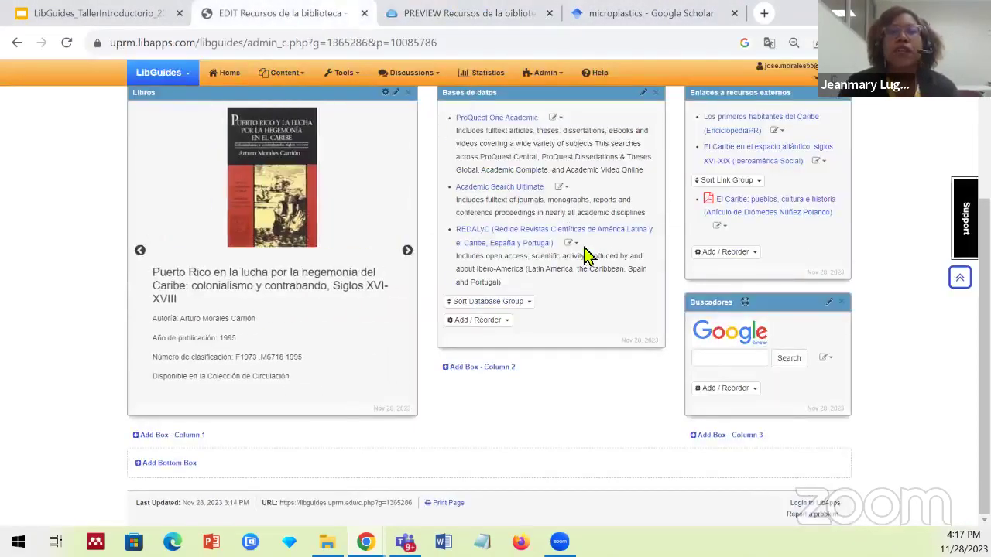
scroll(587, 256, up, 1)
click(702, 13)
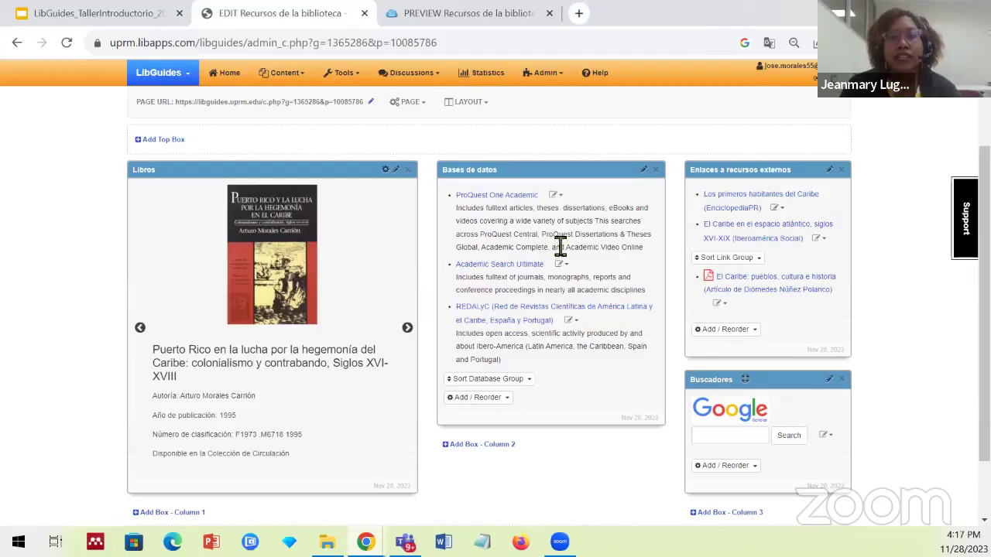
Reorder the guide's pages so that Blog comes directly after Inicio, and save the order.
scroll(558, 248, up, 3)
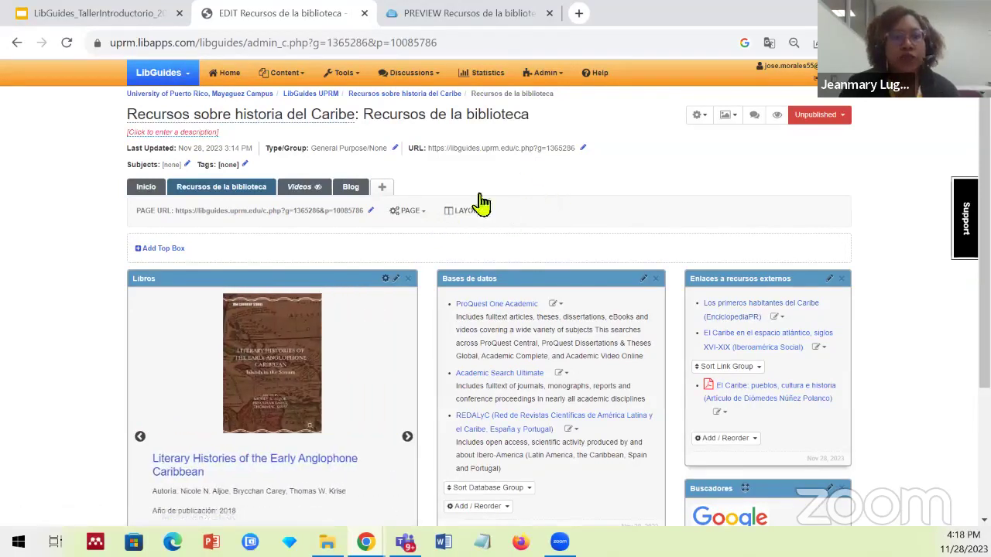
click(425, 212)
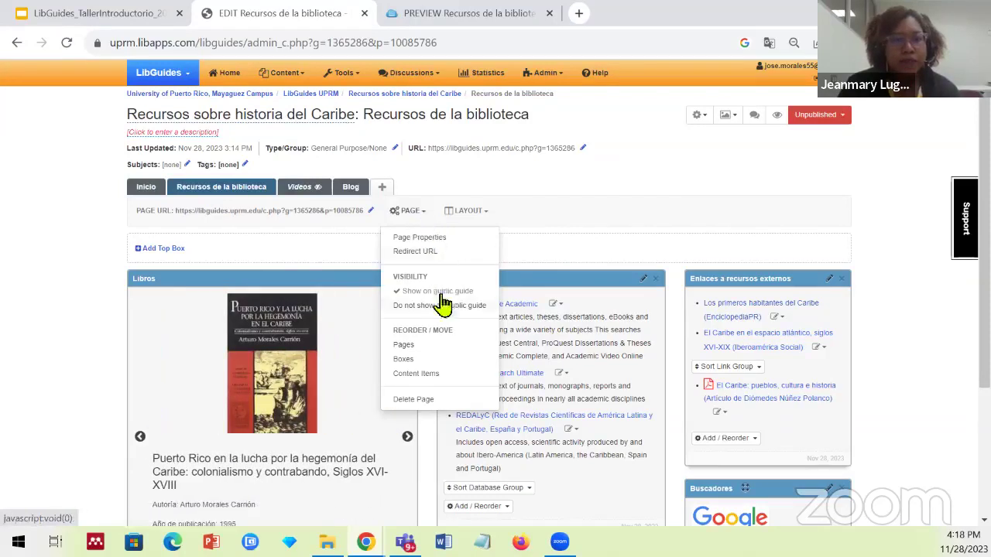
click(404, 345)
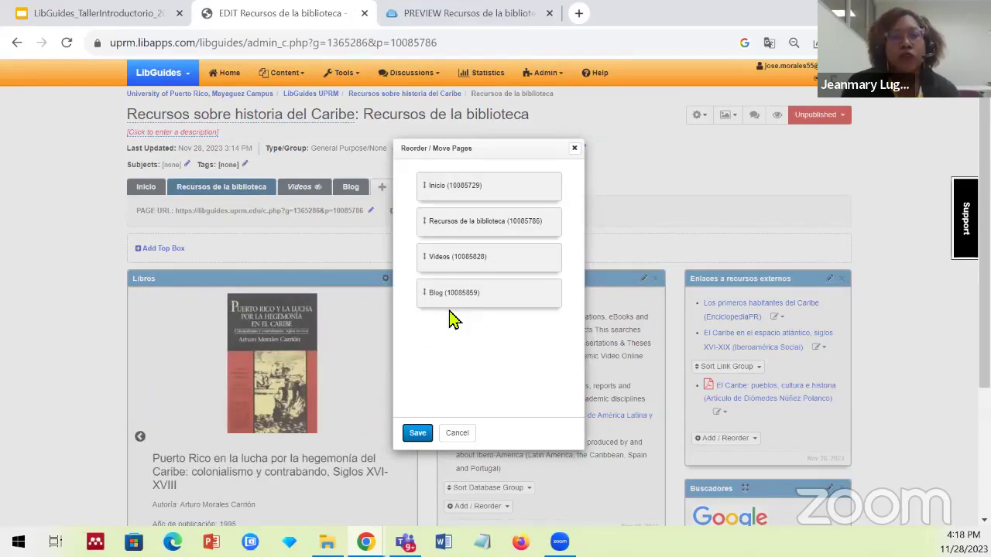
drag(457, 299, 443, 221)
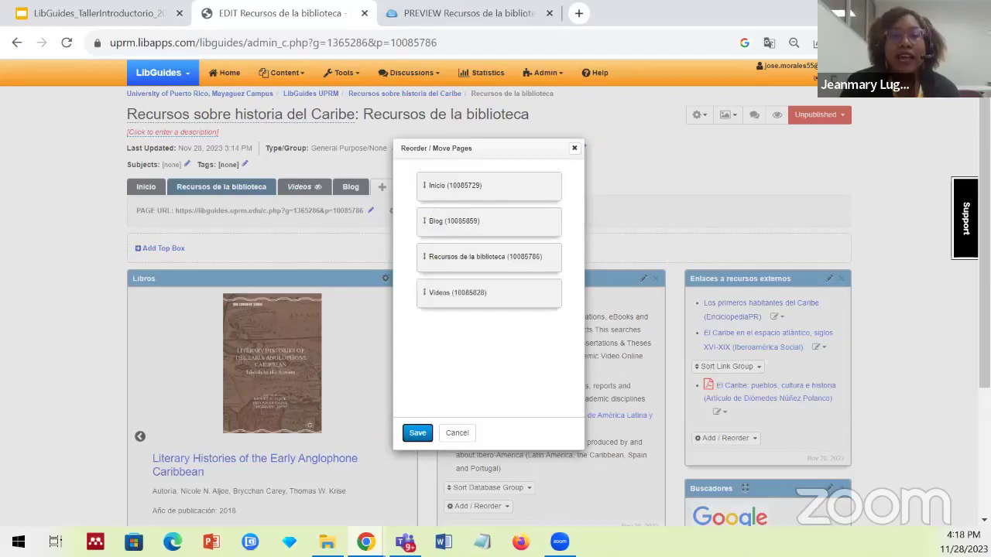
click(417, 433)
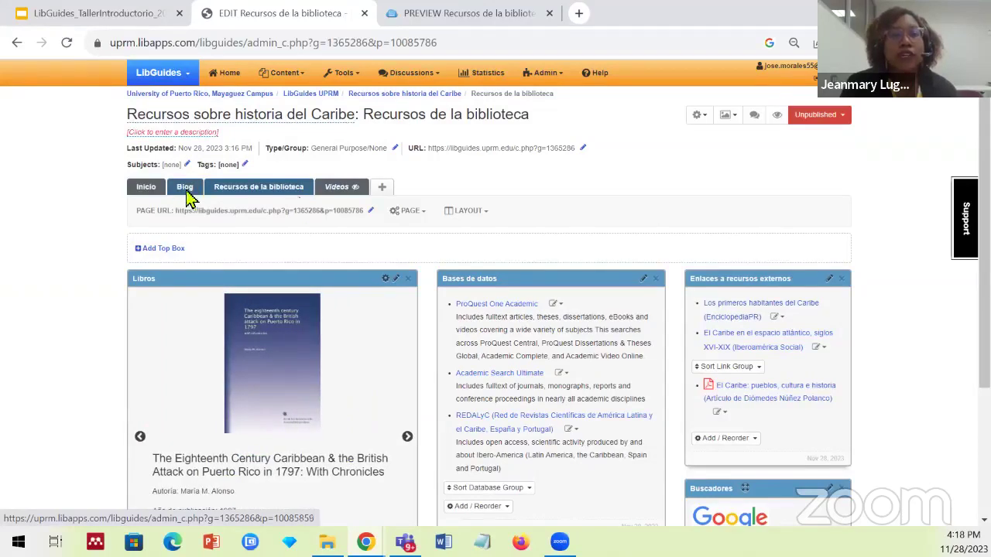
Create a regular top-level page named "Contacto" without a profile box or draft mode.
click(383, 188)
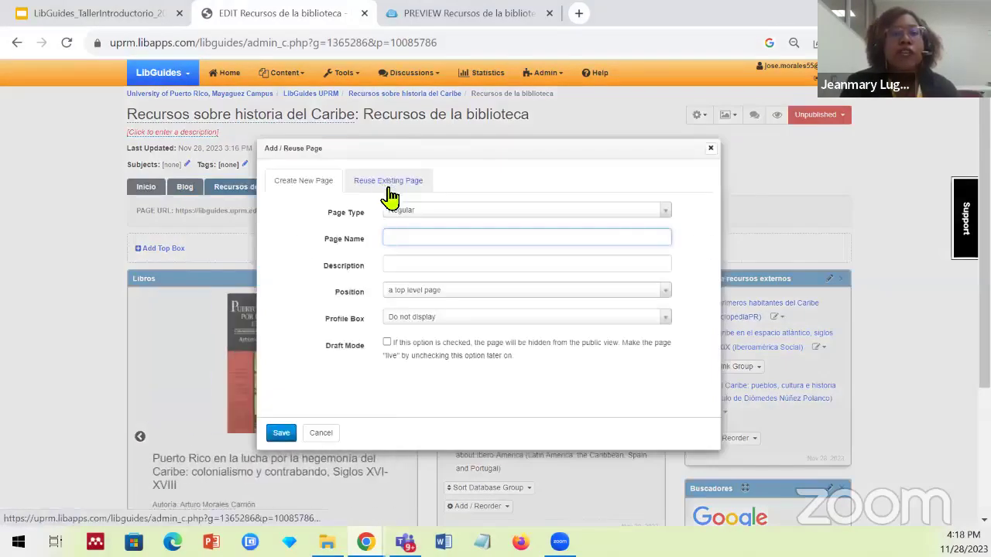
text(Contacto)
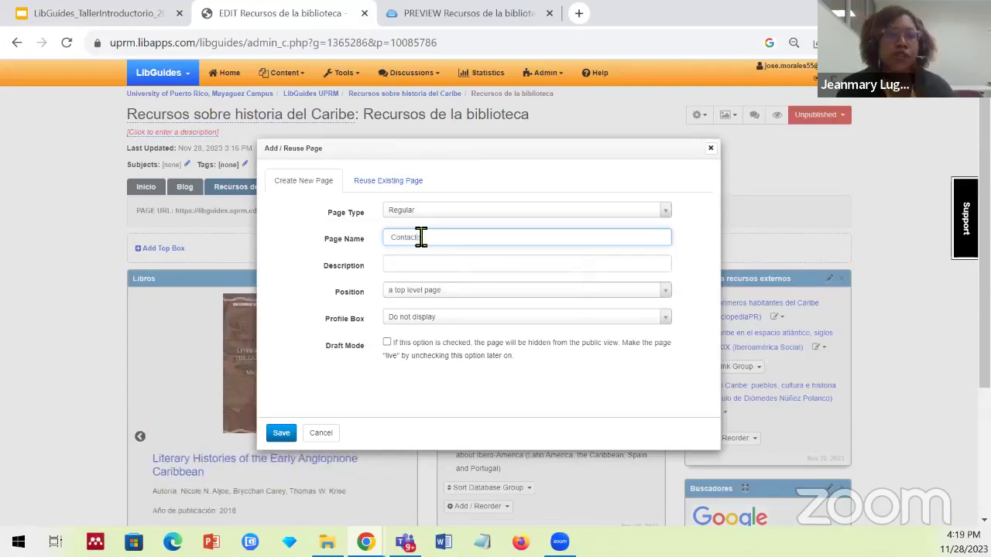
text(ts)
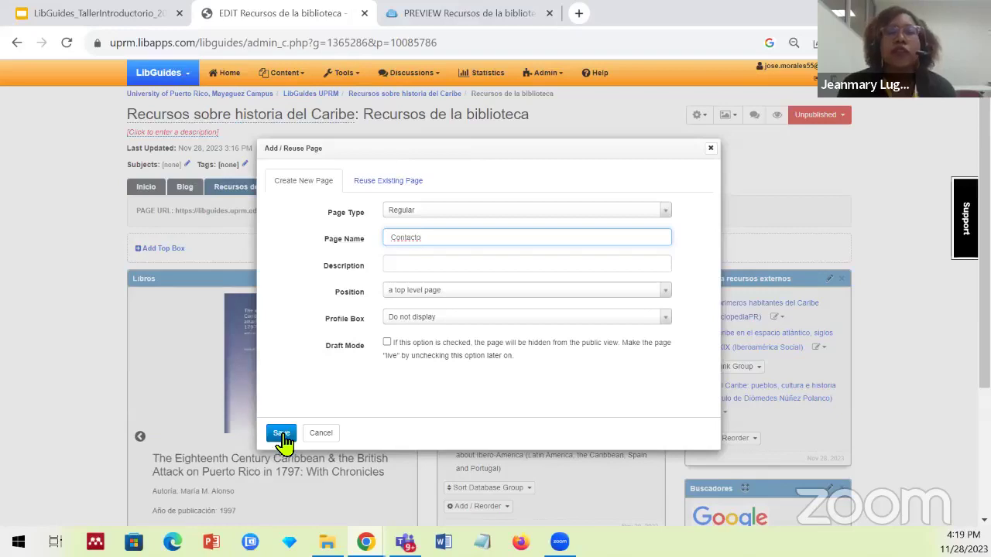
click(281, 433)
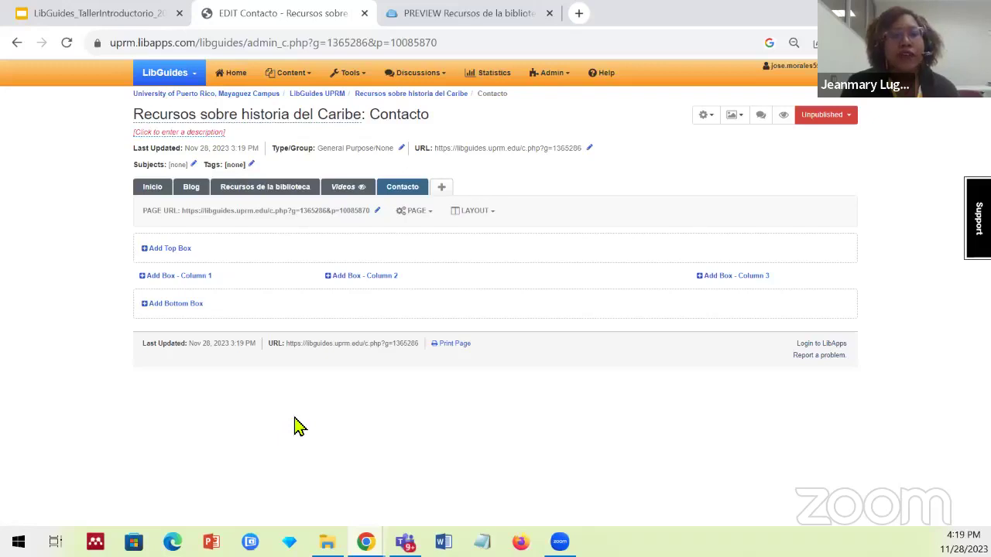
Nest the Contacto page under Inicio as a subpage and save the page order.
click(418, 212)
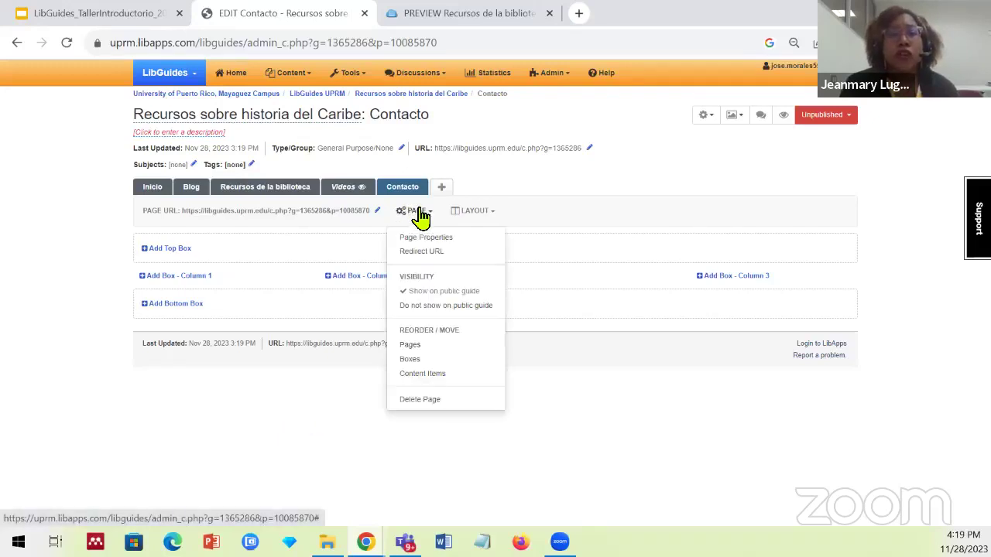
click(428, 345)
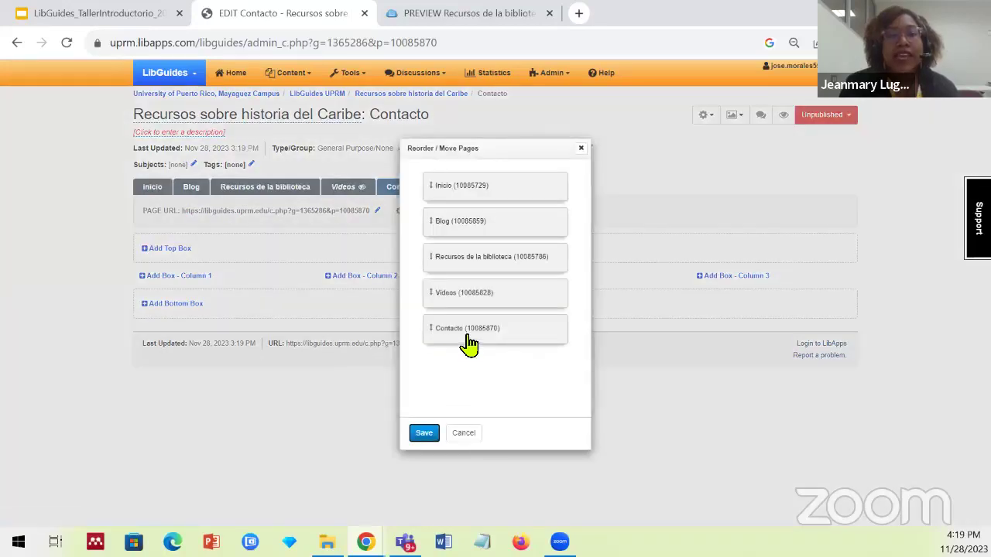
drag(470, 345, 462, 198)
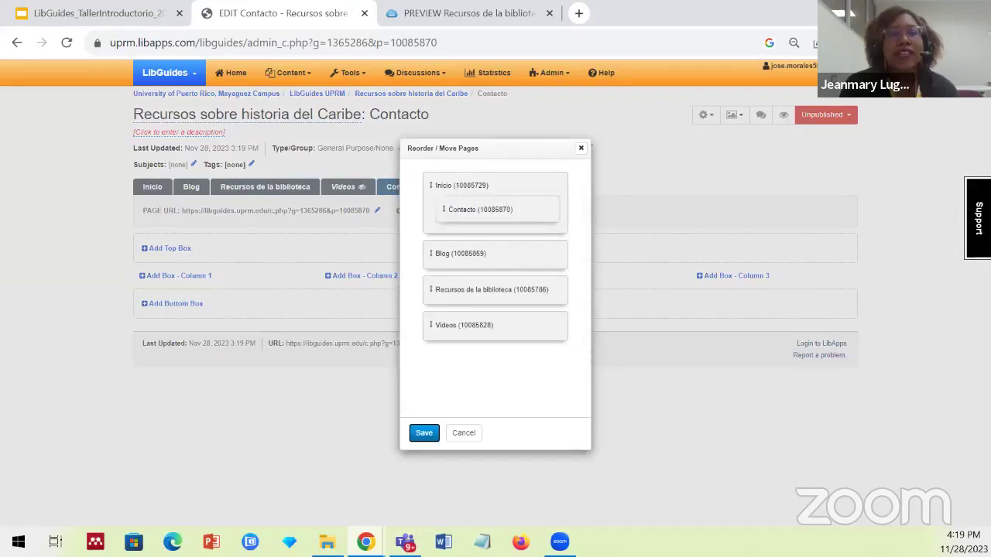
click(424, 433)
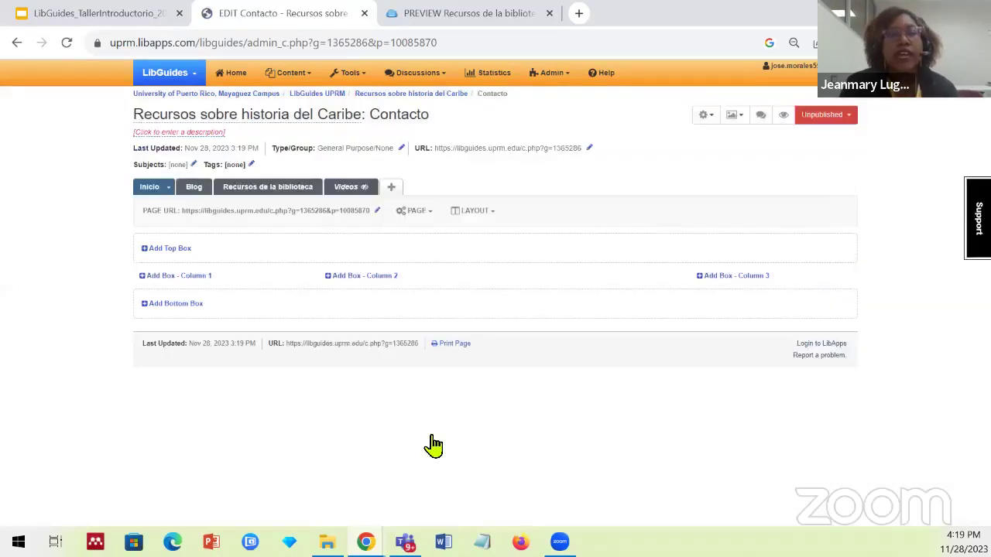
Check the Contacto subpage under Inicio in the editor and the refreshed guide preview, and return to the editor.
mouse_move(169, 189)
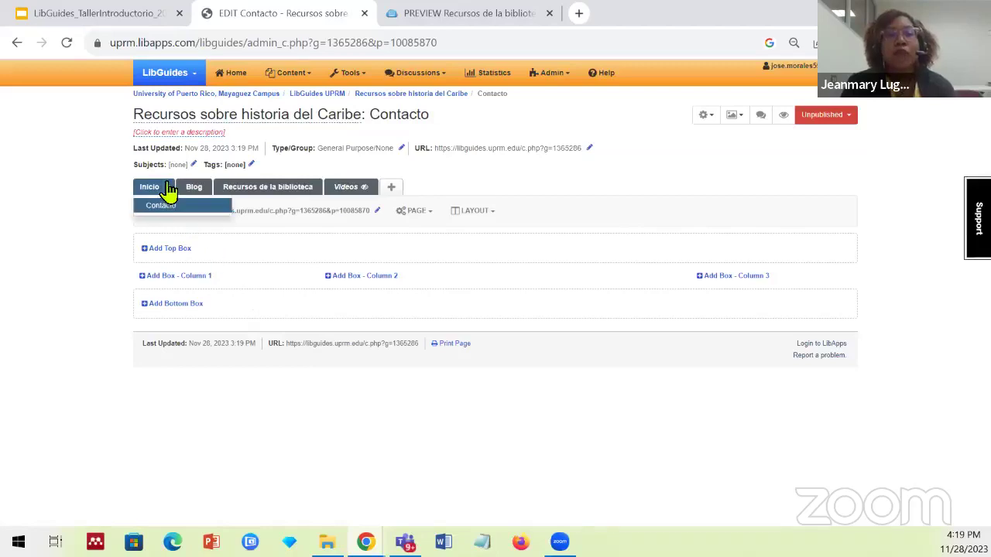
click(418, 16)
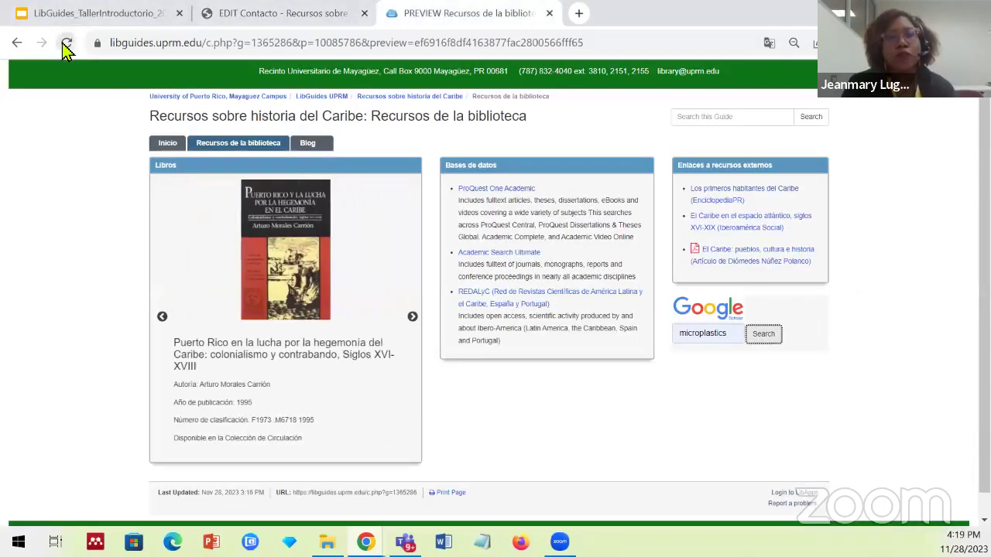
click(66, 43)
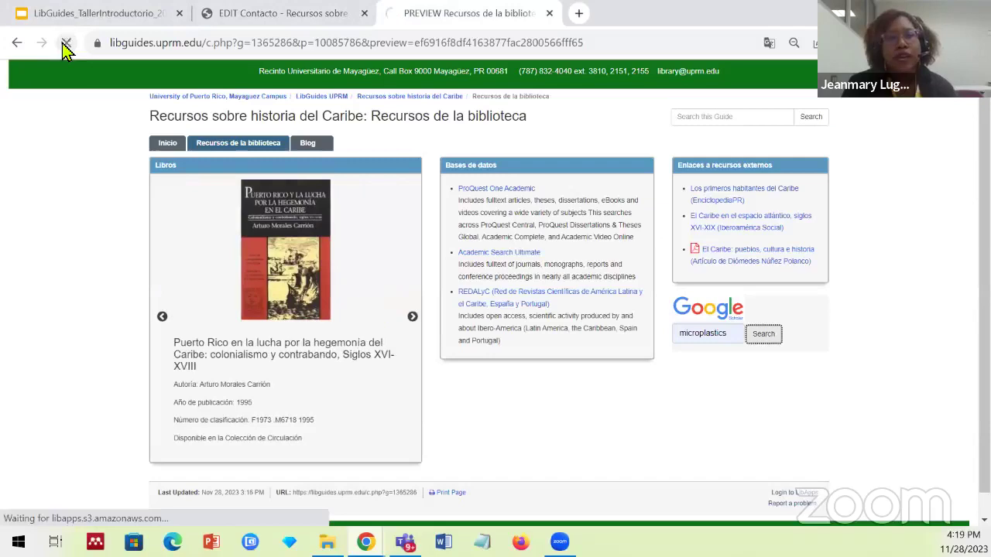
click(164, 146)
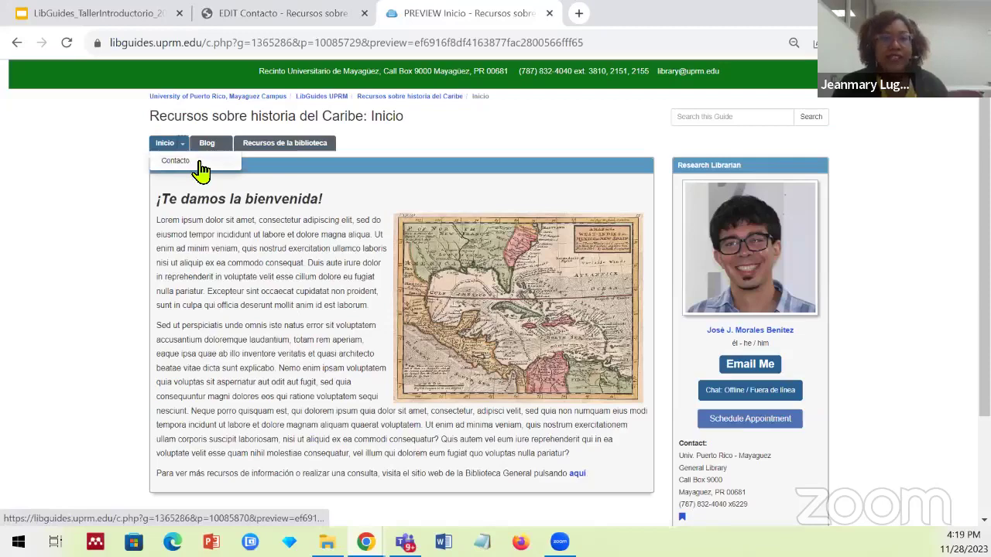
click(294, 15)
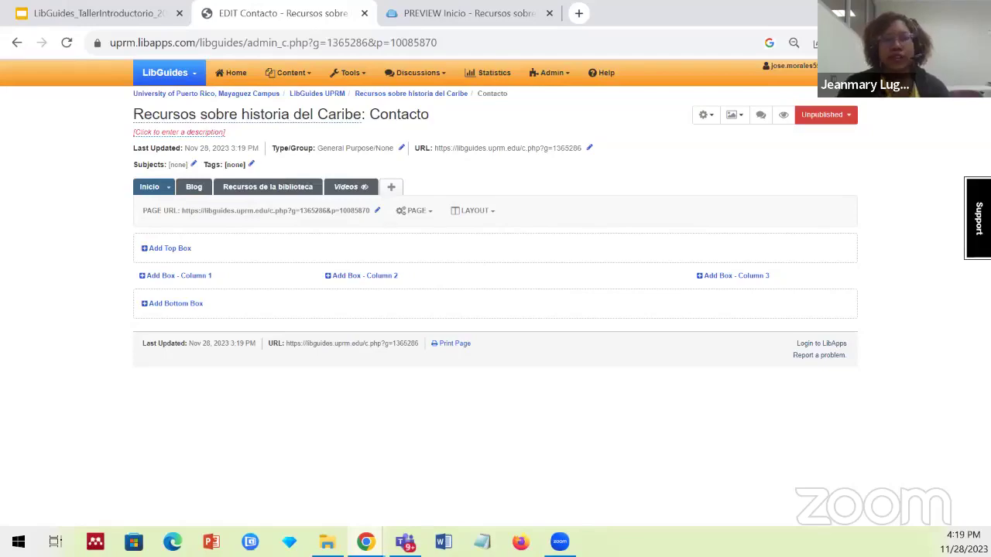
Open the Inicio page in the editor, look at its preview, and return to the editor.
click(151, 188)
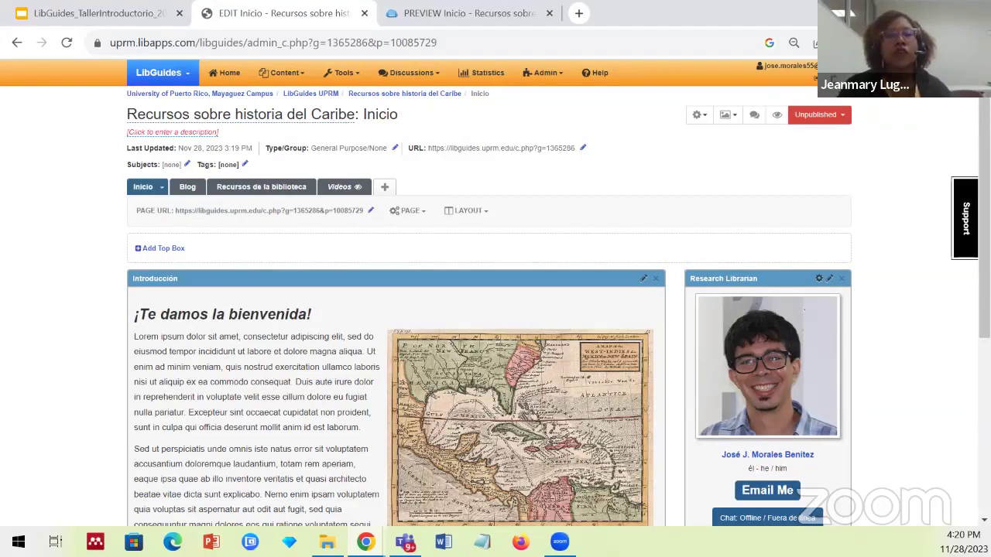
click(476, 15)
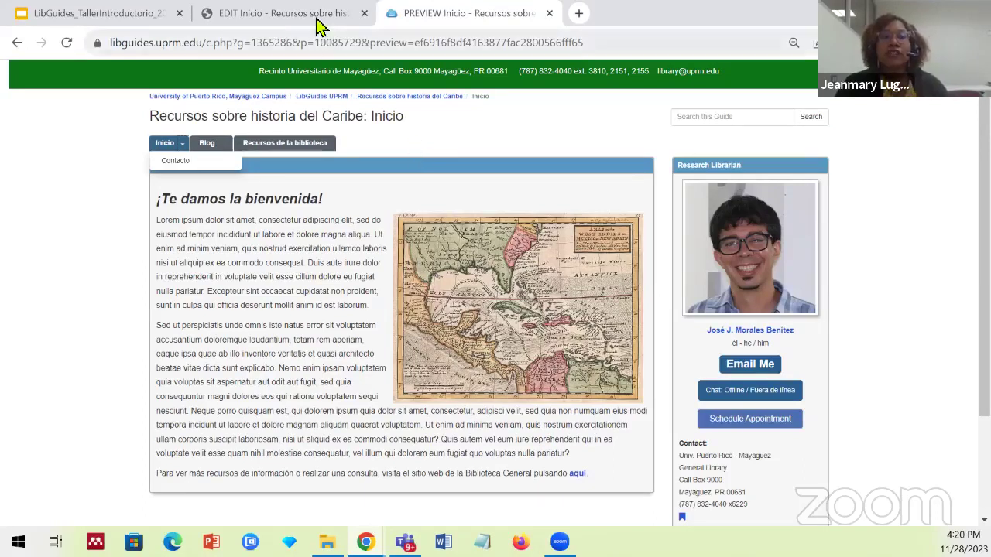
mouse_move(315, 23)
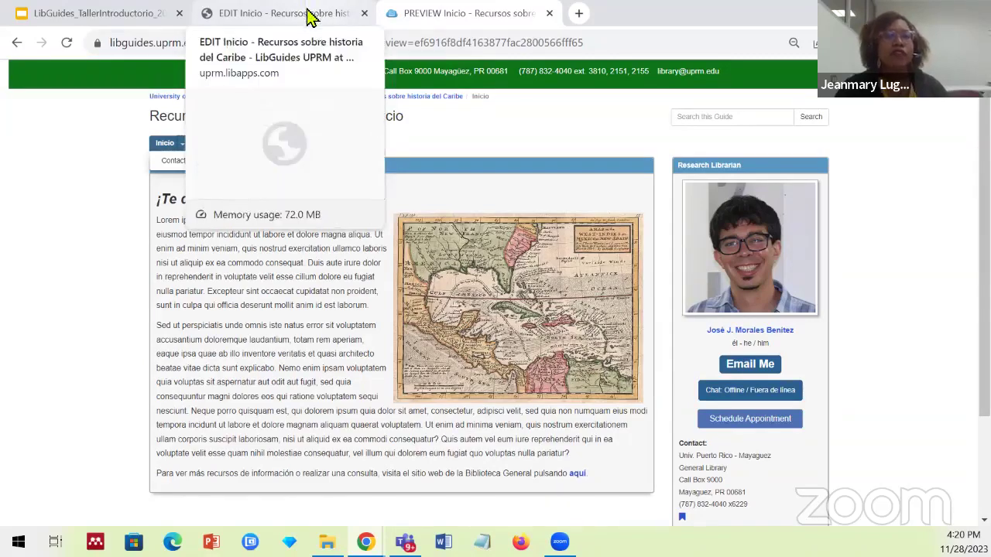
click(308, 17)
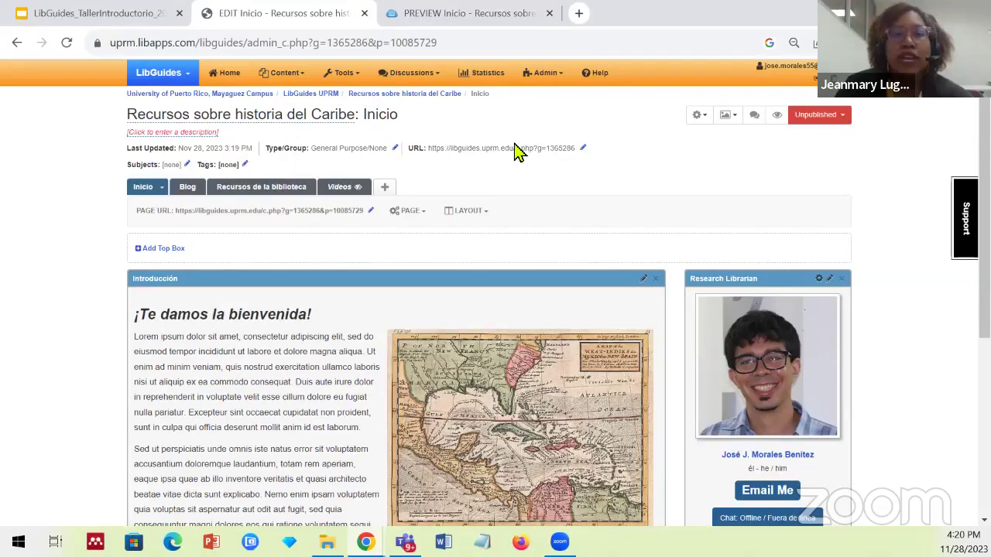
Set the guide's friendly URL to "recursos-caribe" and save it.
click(584, 149)
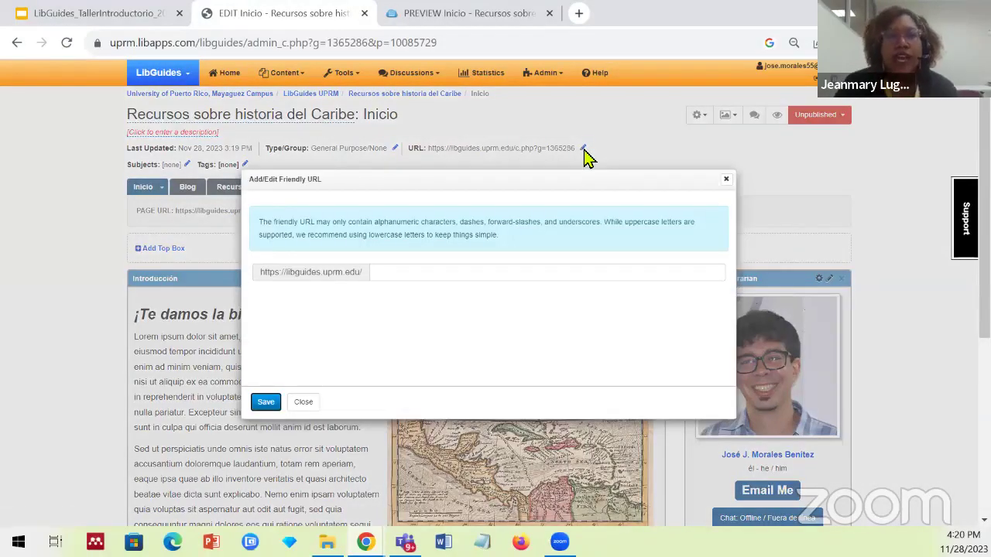
click(479, 279)
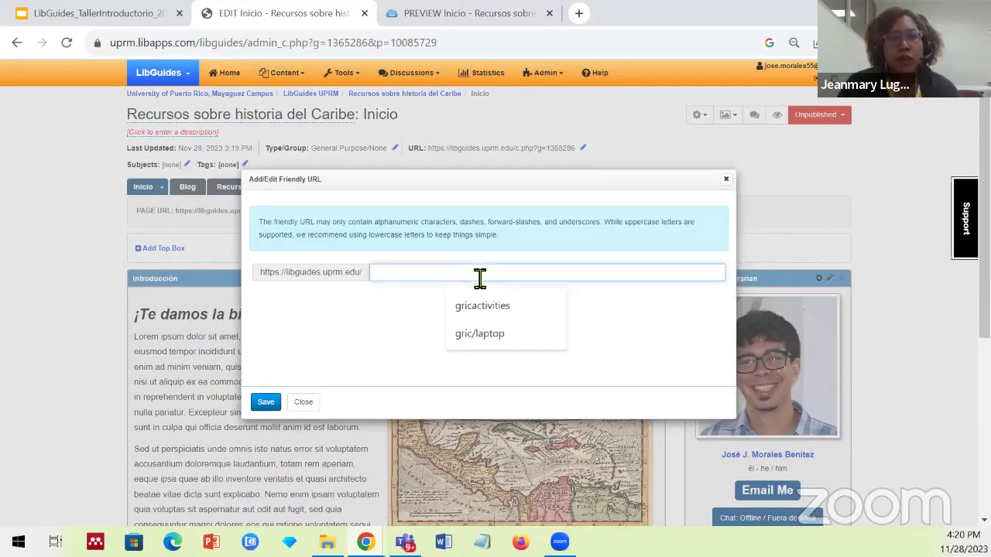
text(recursos-car)
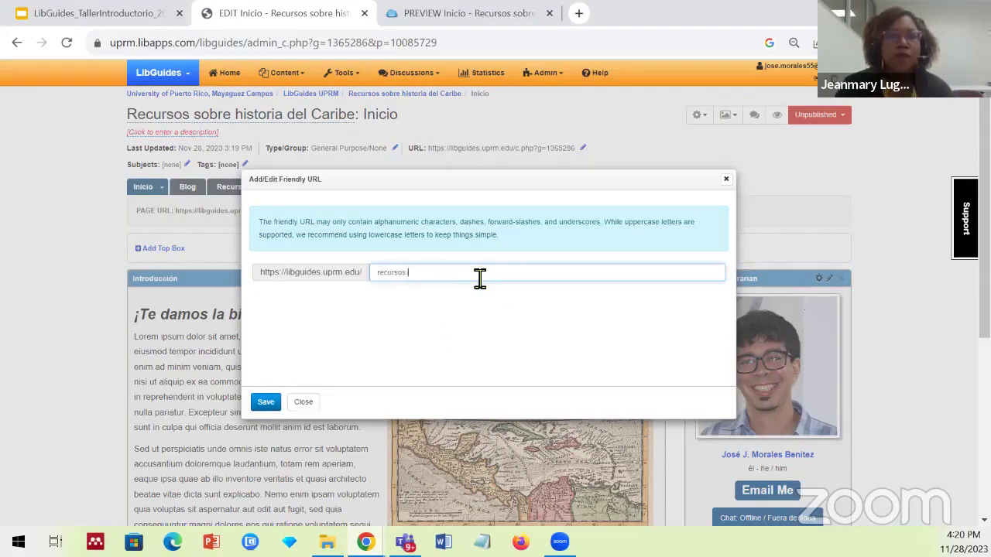
text(ibe)
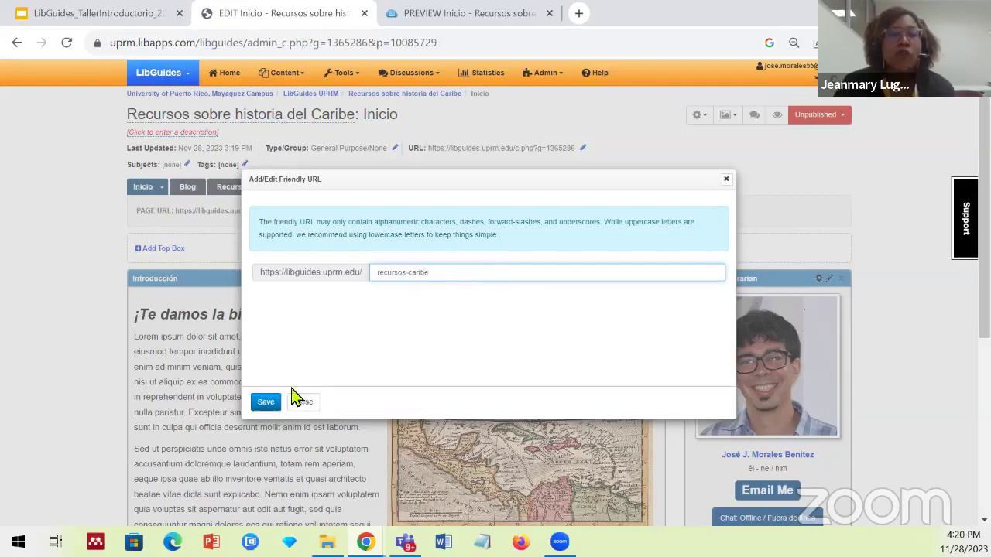
click(266, 404)
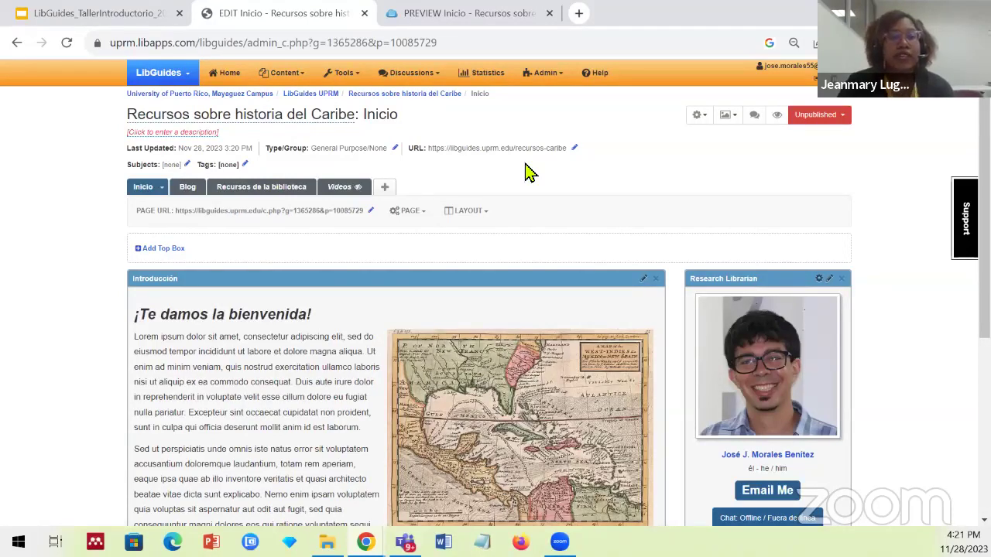
Associate the guide with the subjects "Historia / History" and "Humanidades / Humanities" and save the selection.
click(187, 165)
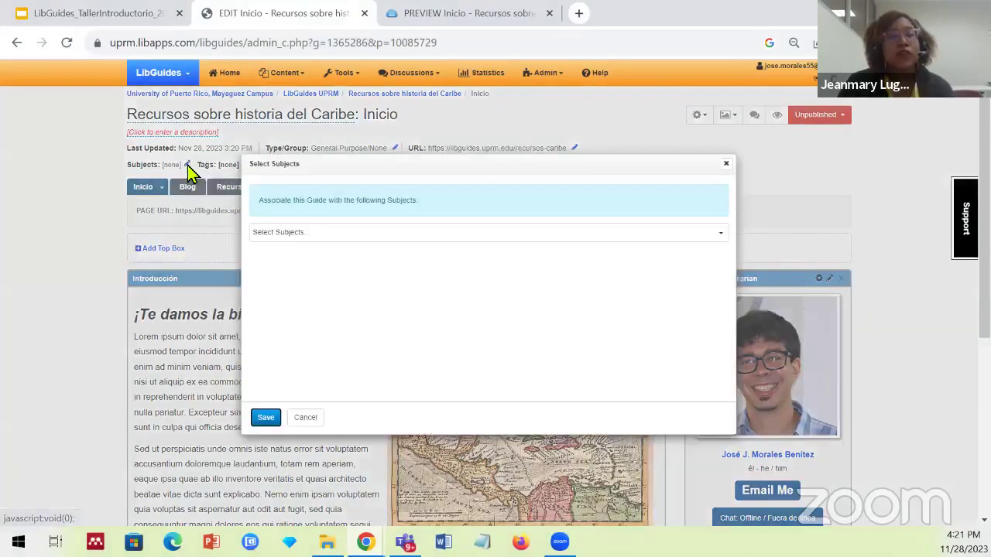
click(334, 233)
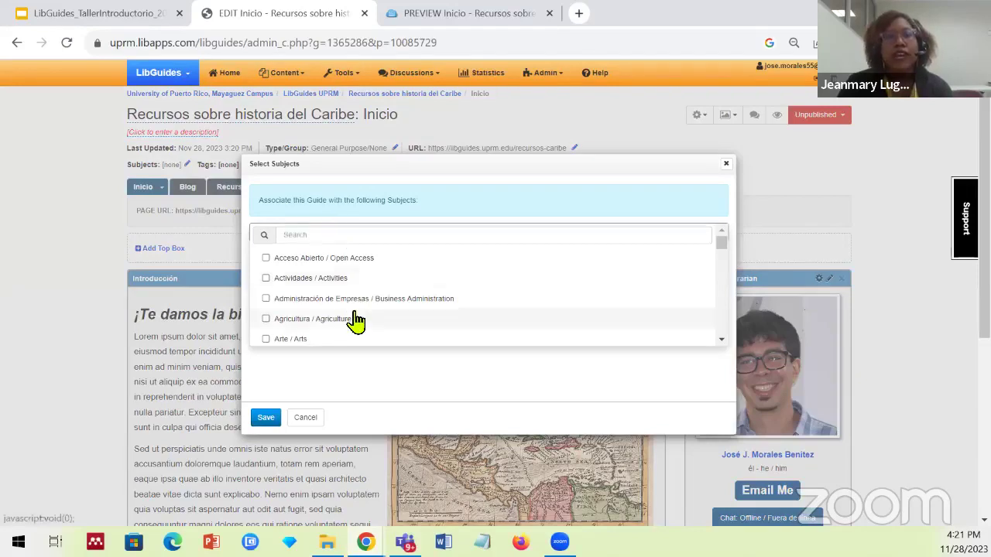
scroll(353, 320, down, 1)
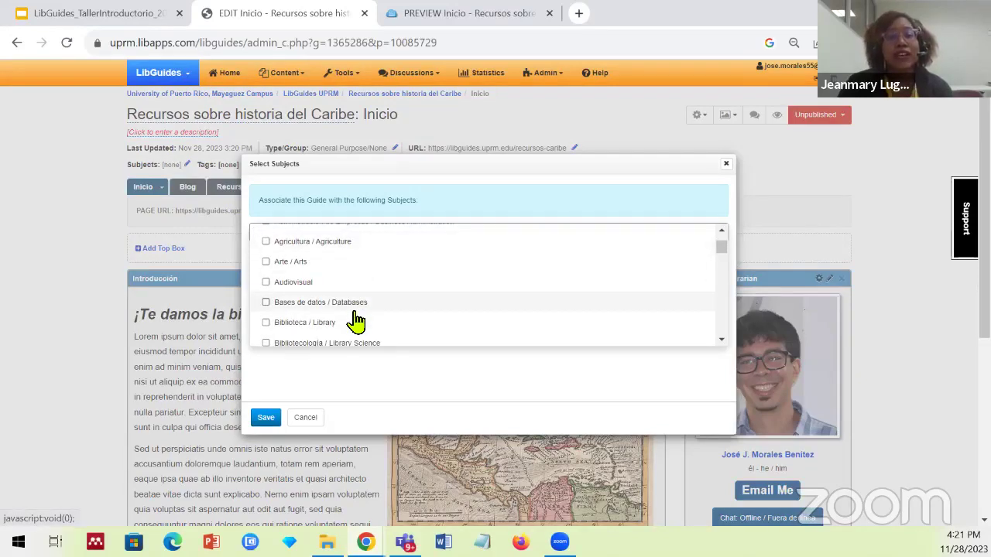
scroll(356, 320, down, 5)
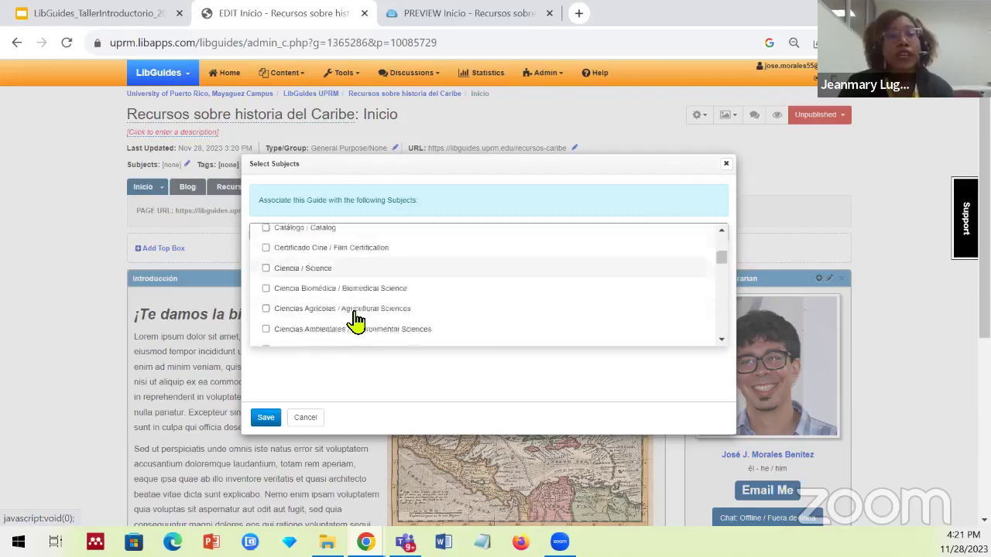
scroll(348, 286, down, 1)
scroll(348, 285, down, 3)
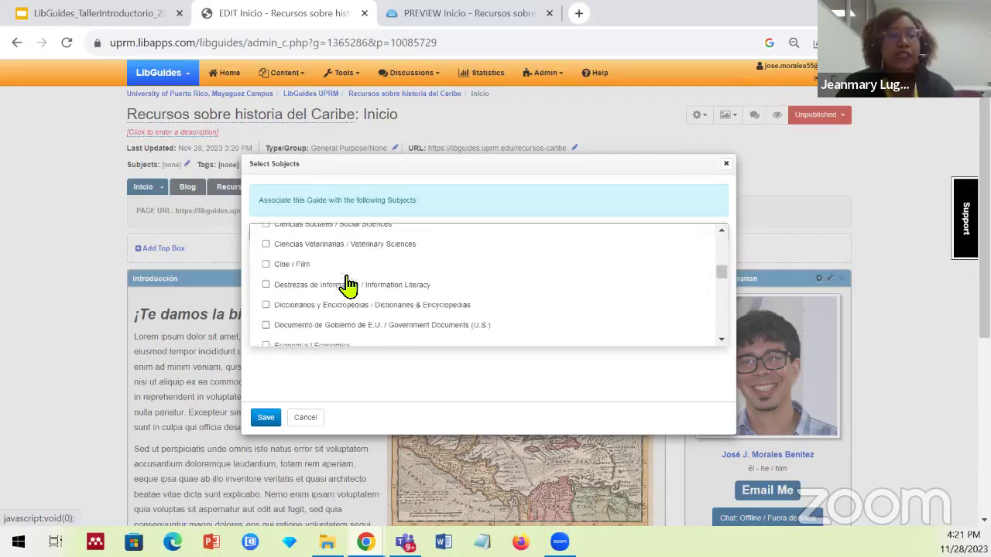
scroll(348, 284, down, 8)
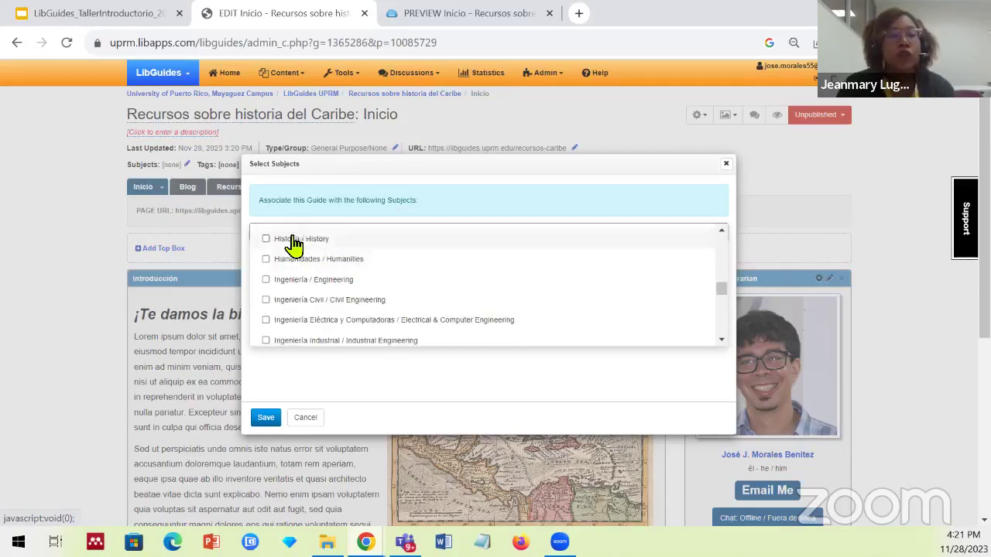
click(267, 239)
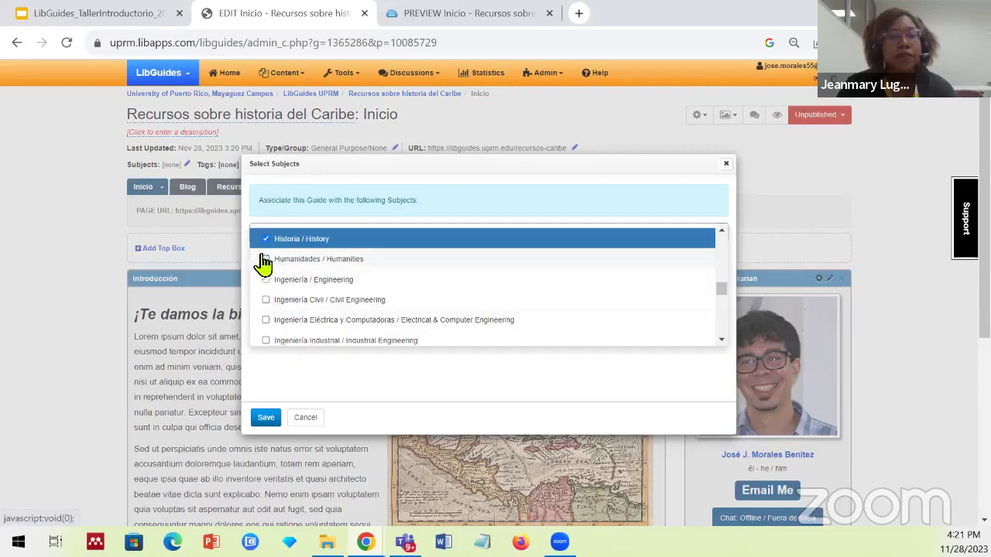
click(265, 259)
click(266, 419)
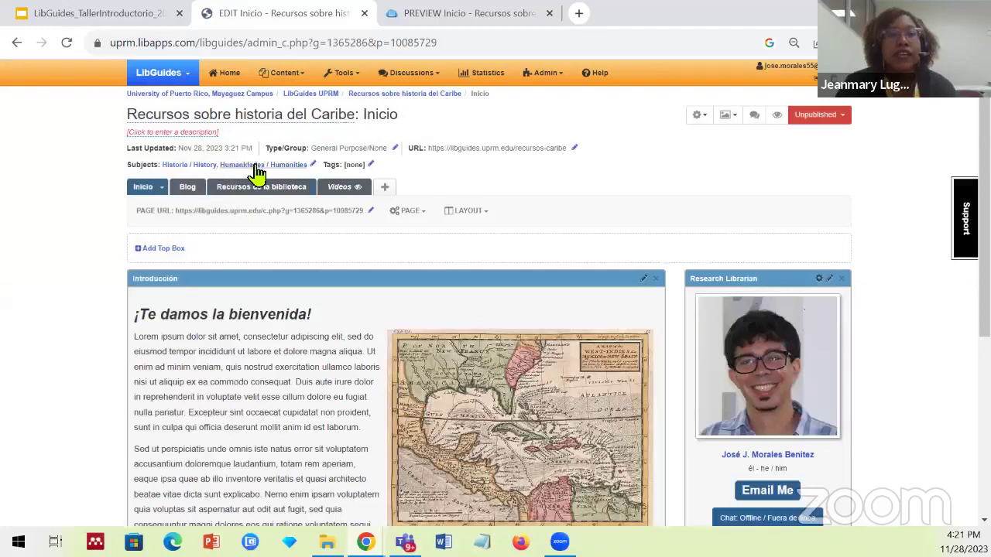
Tag the guide with "historia", "Caribe" and "Caribbean history" and confirm the tags.
click(370, 165)
click(373, 247)
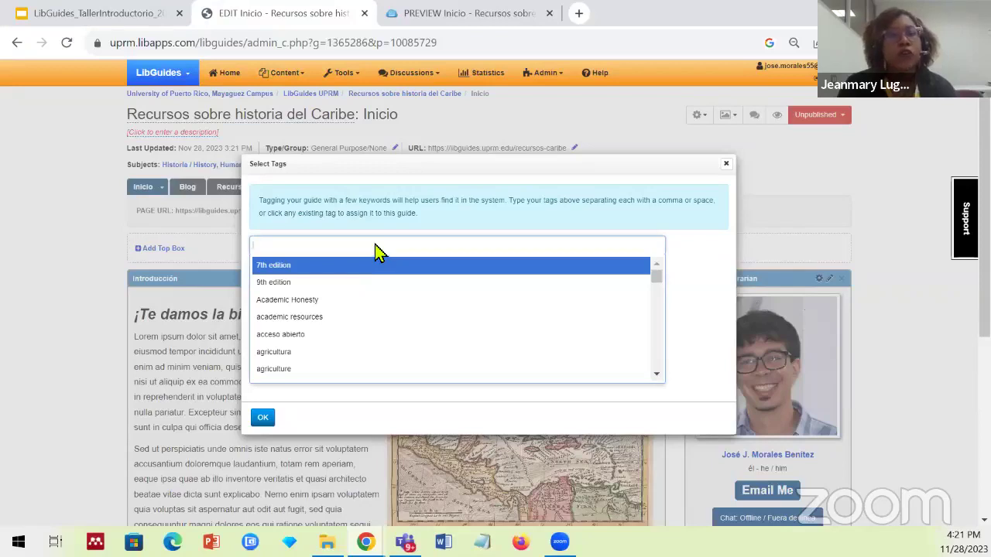
text(histo)
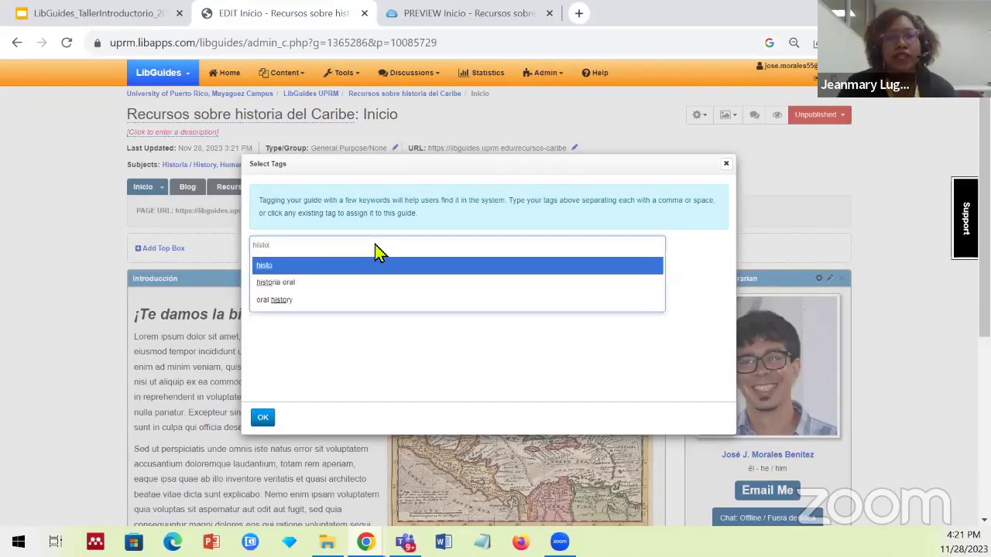
text(ria)
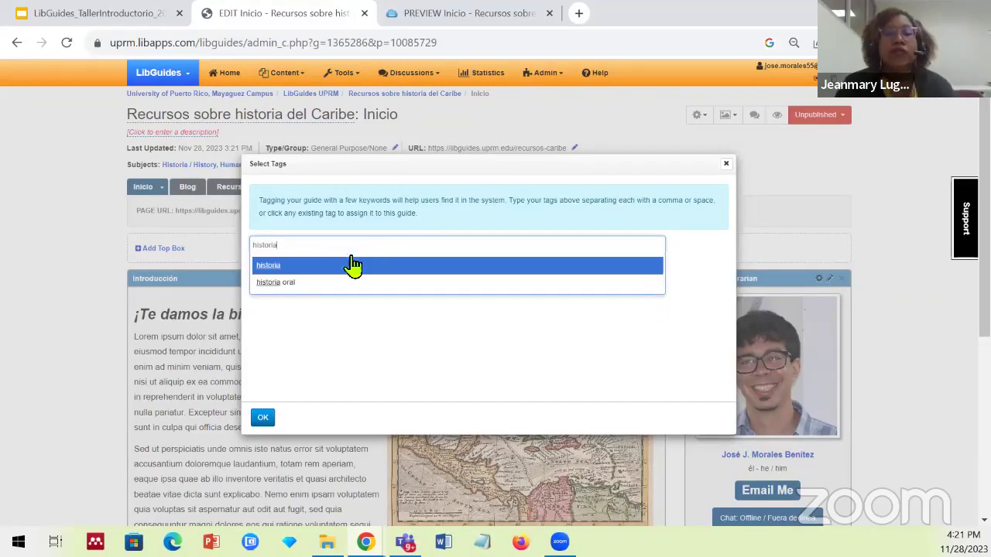
click(352, 265)
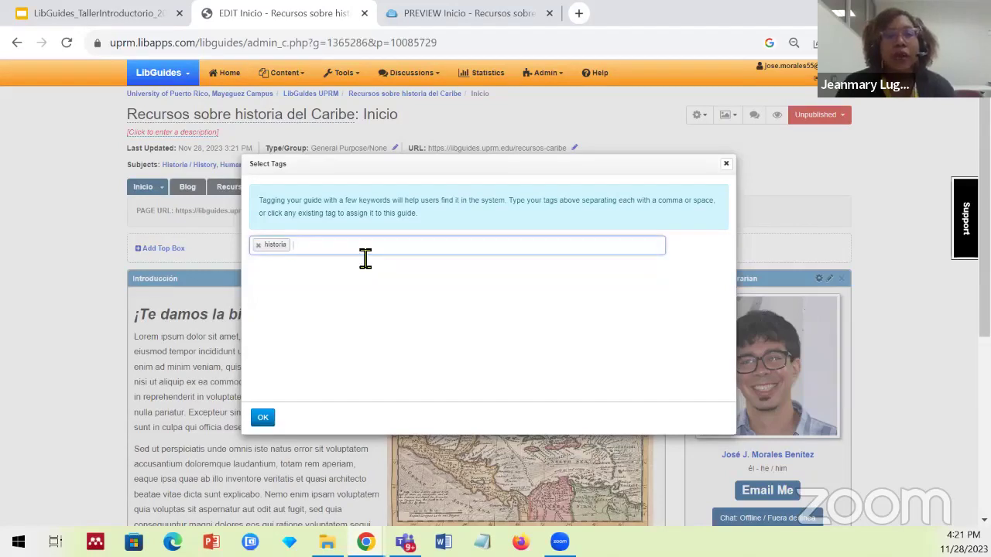
text(c)
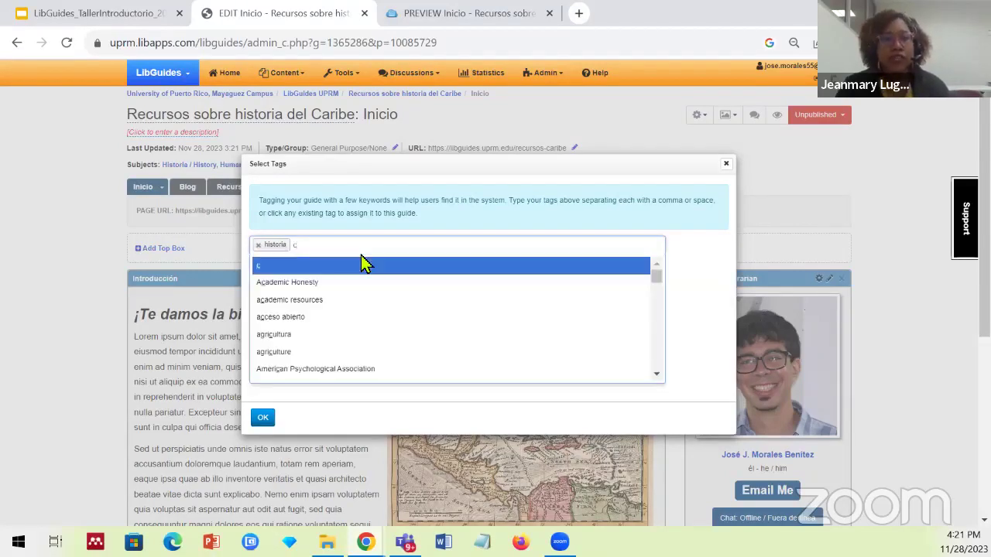
text(ari)
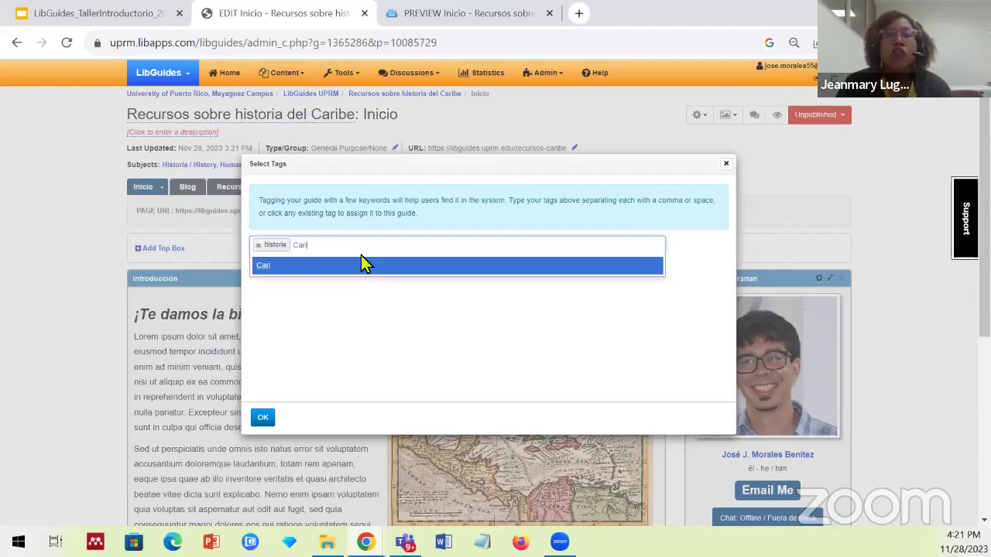
text(be)
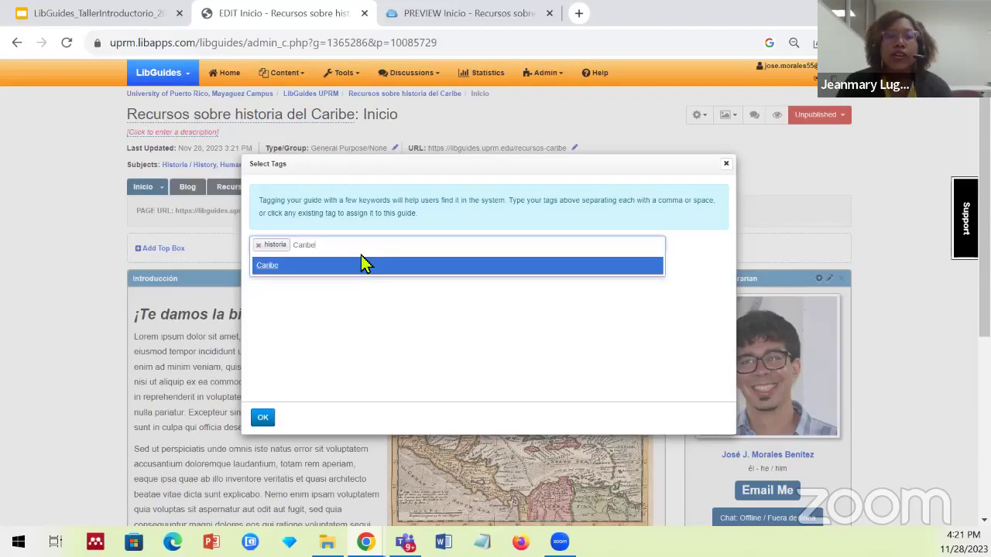
click(318, 268)
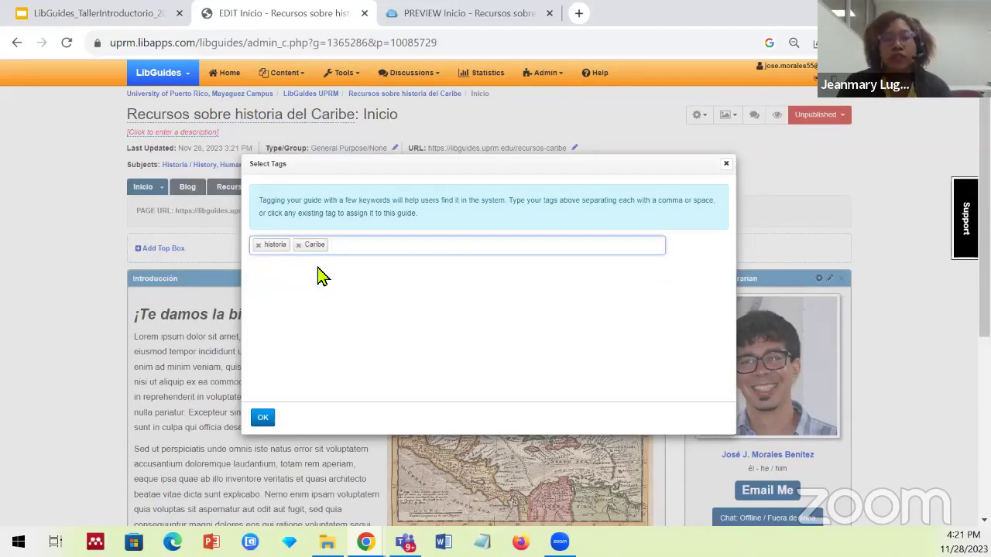
text(Caribbea)
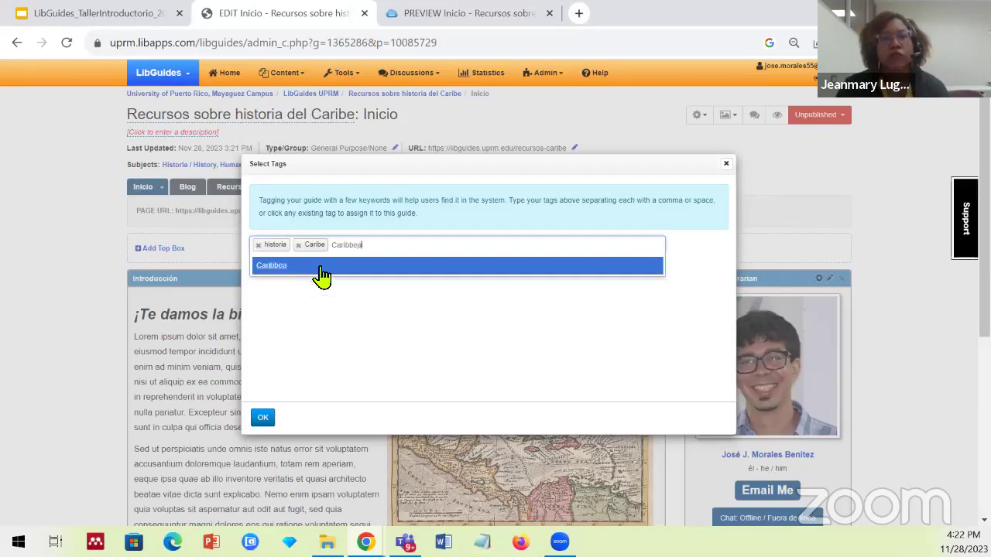
text(n histor)
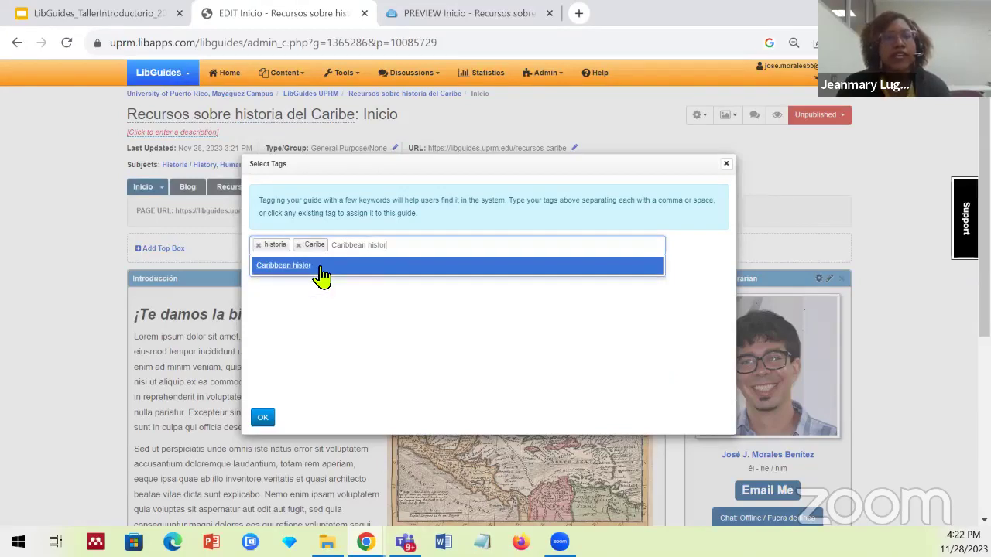
text(y)
click(319, 275)
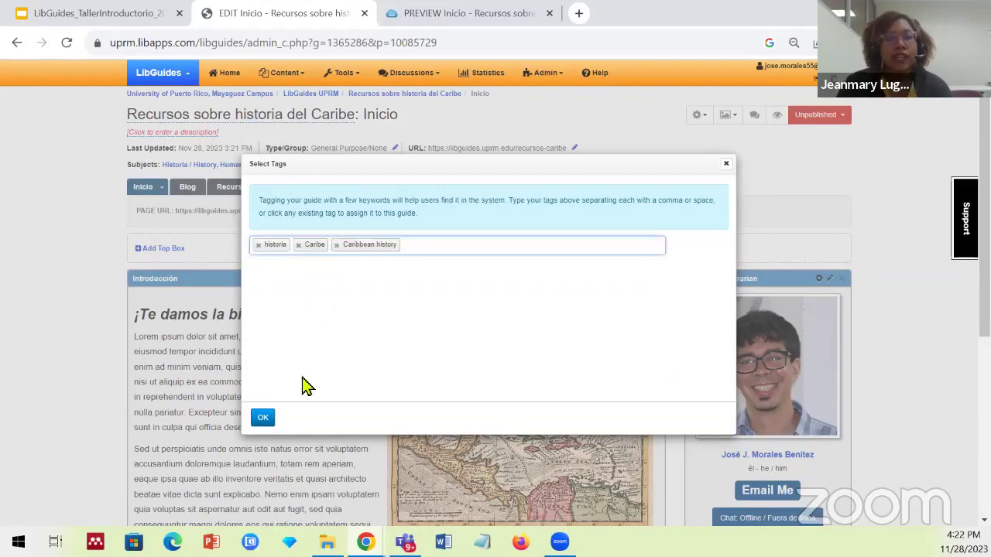
click(261, 424)
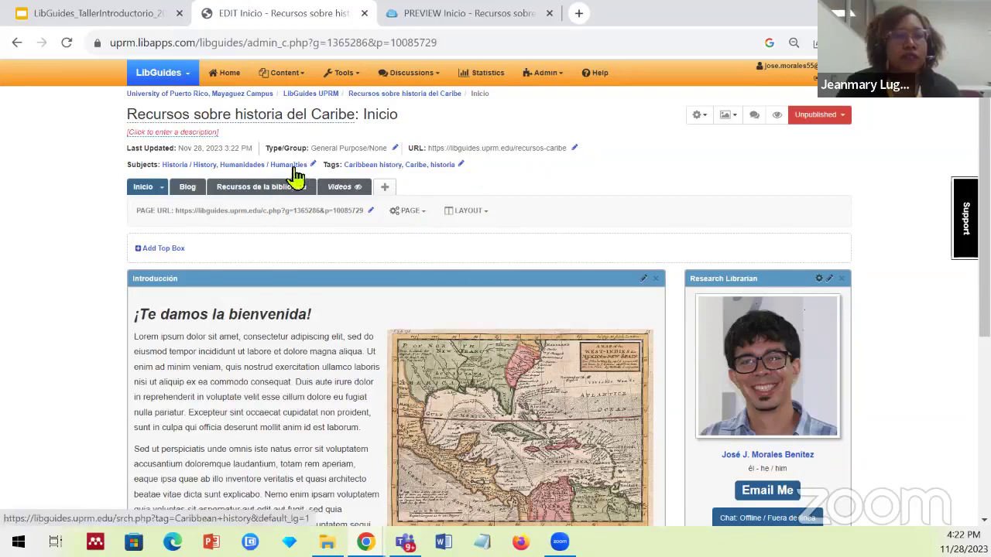
Set the Inicio page's friendly URL ending to "inicio" and save it.
click(372, 217)
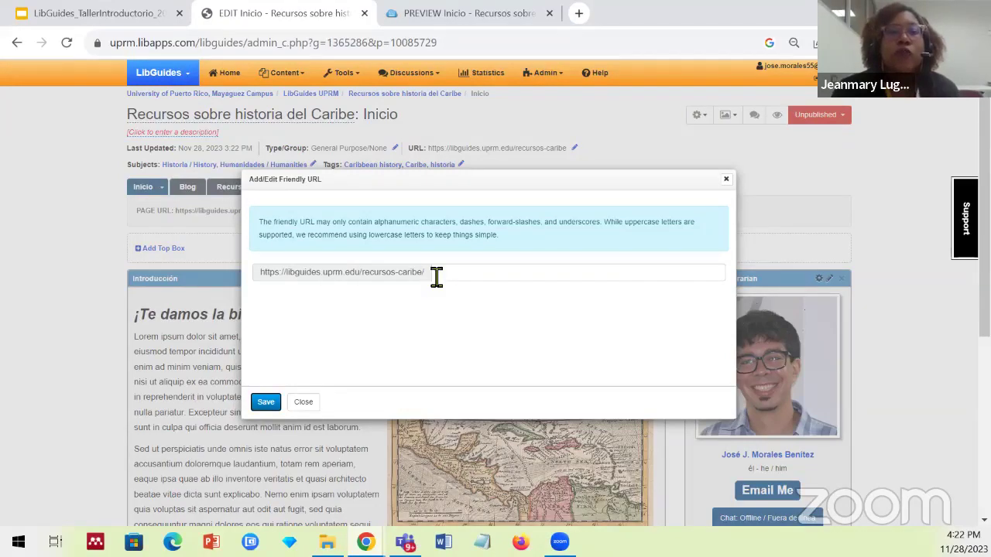
click(448, 279)
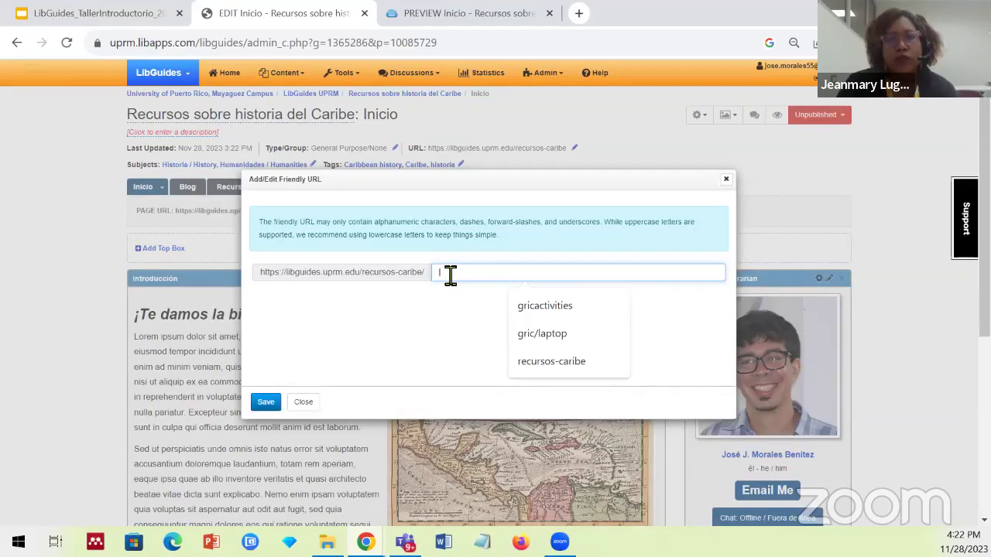
text(inicio)
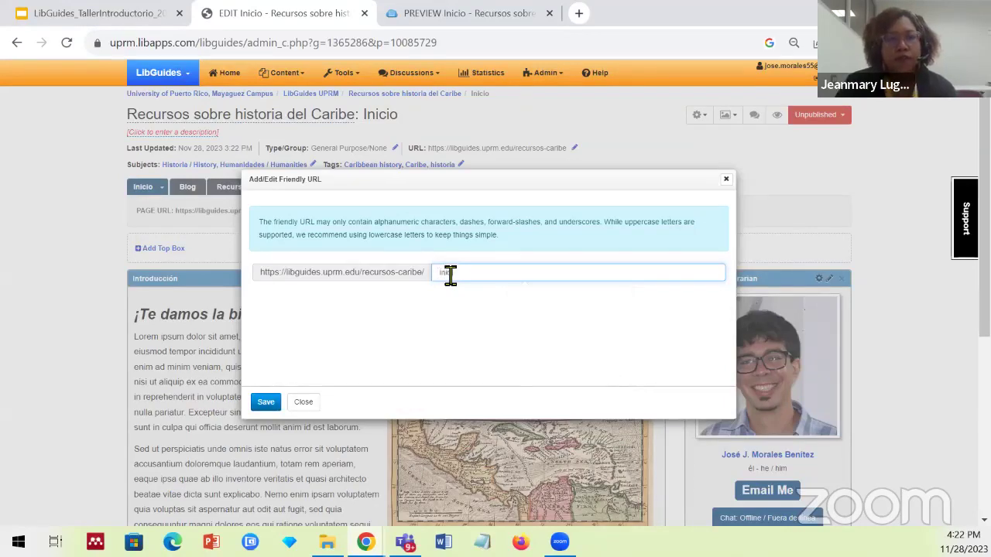
click(264, 403)
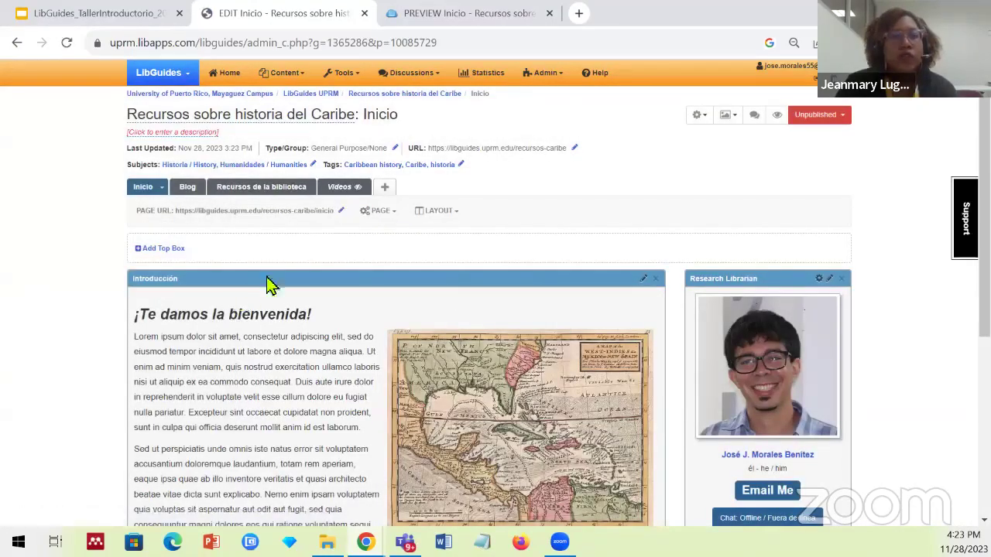
Open the "Recursos de la biblioteca" page and enter "recursos-biblio" as its friendly URL ending.
click(274, 190)
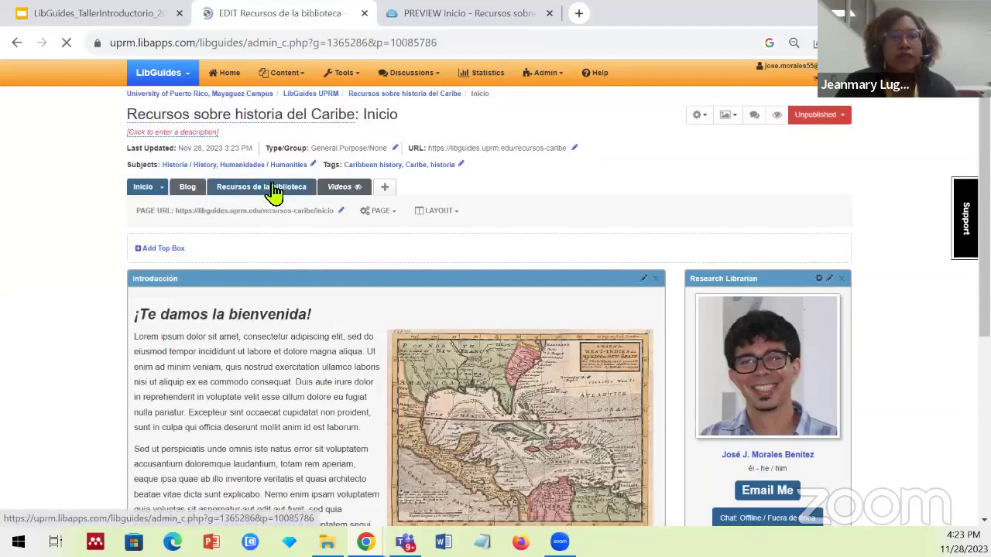
click(369, 212)
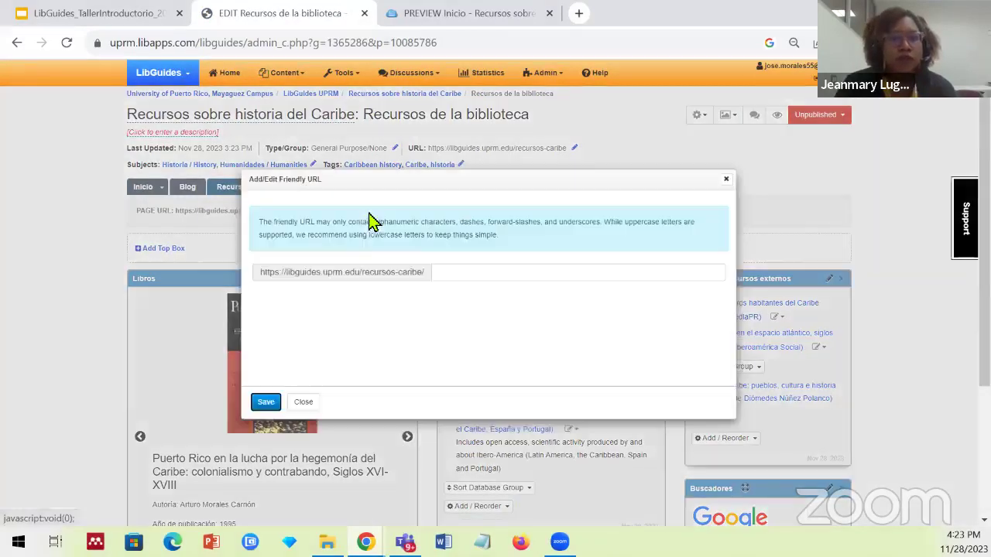
click(448, 272)
text(recu)
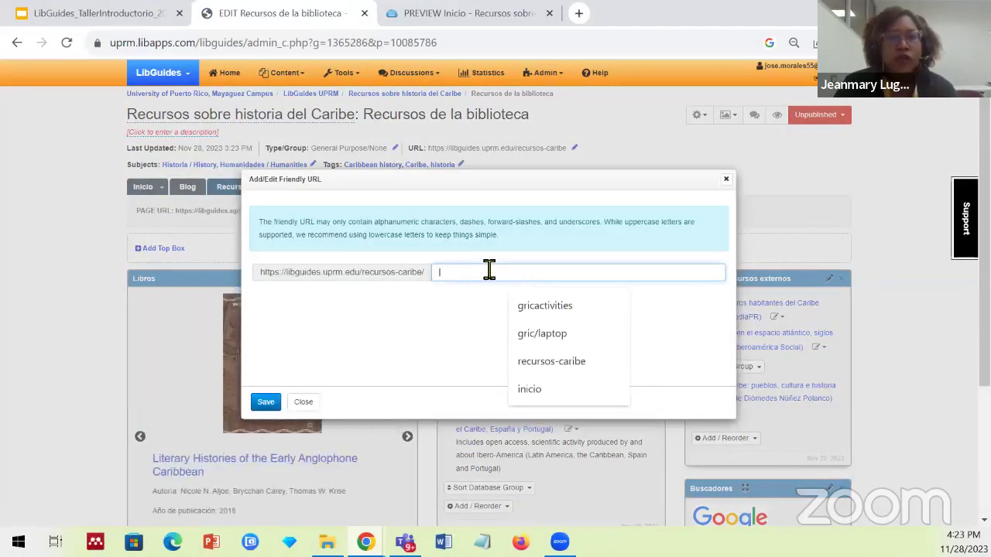
text(rsos-biblio)
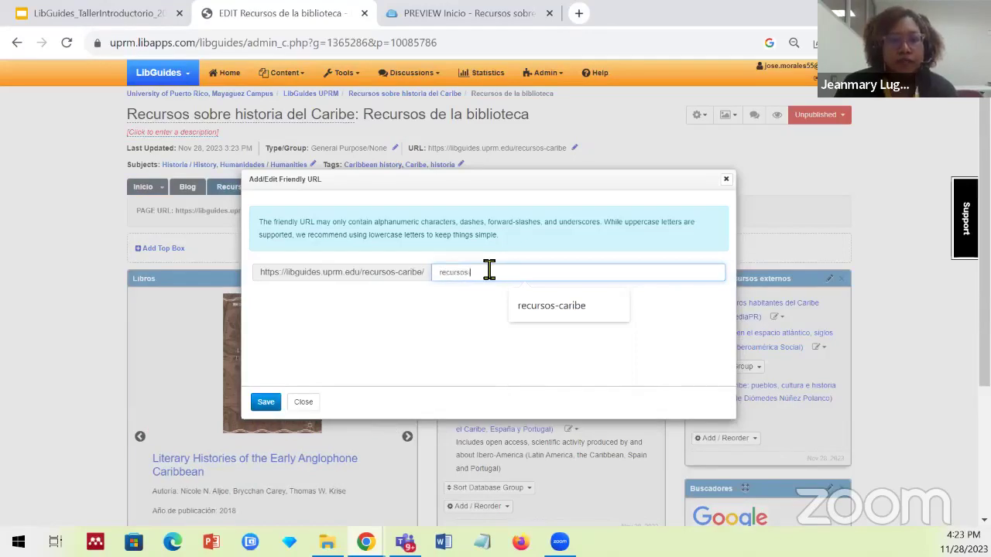